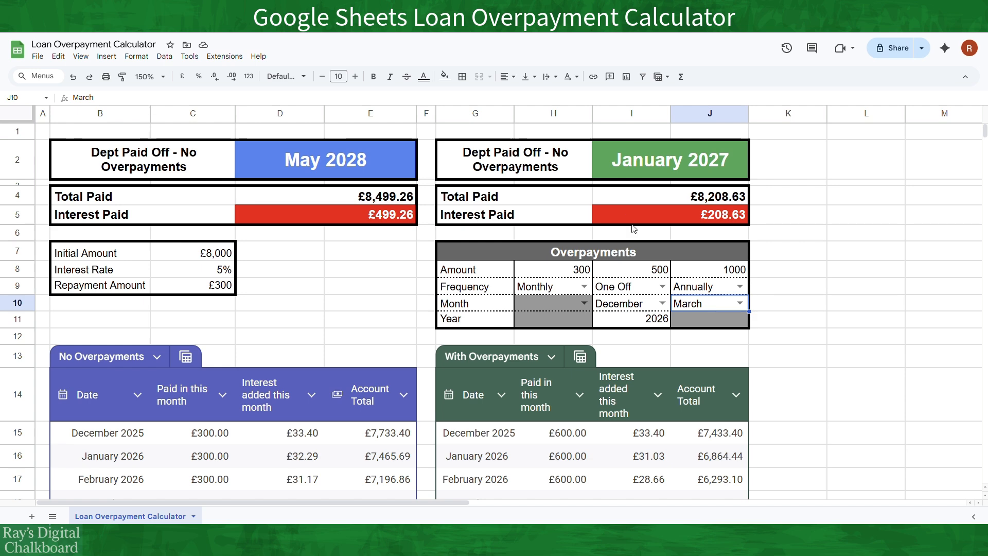
{"action": "scroll", "coordinate": [609, 442], "scroll_direction": "down", "scroll_amount": 1}
{"action": "scroll", "coordinate": [610, 443], "scroll_direction": "down", "scroll_amount": 5}
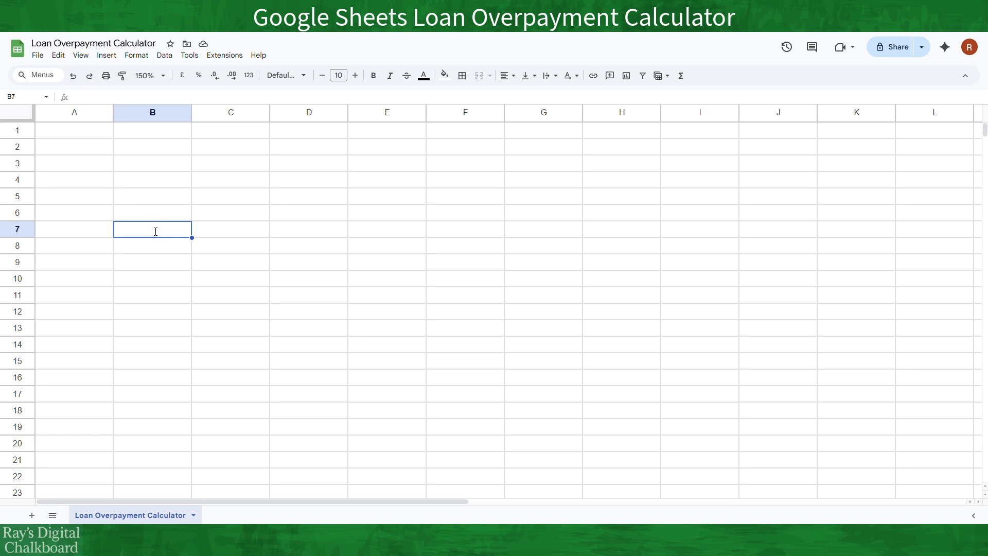
Enter the labels Initial Amount, Interest Rate and Repayment Amount in cells B7 to B9
{"action": "type", "text": "Initial A"}
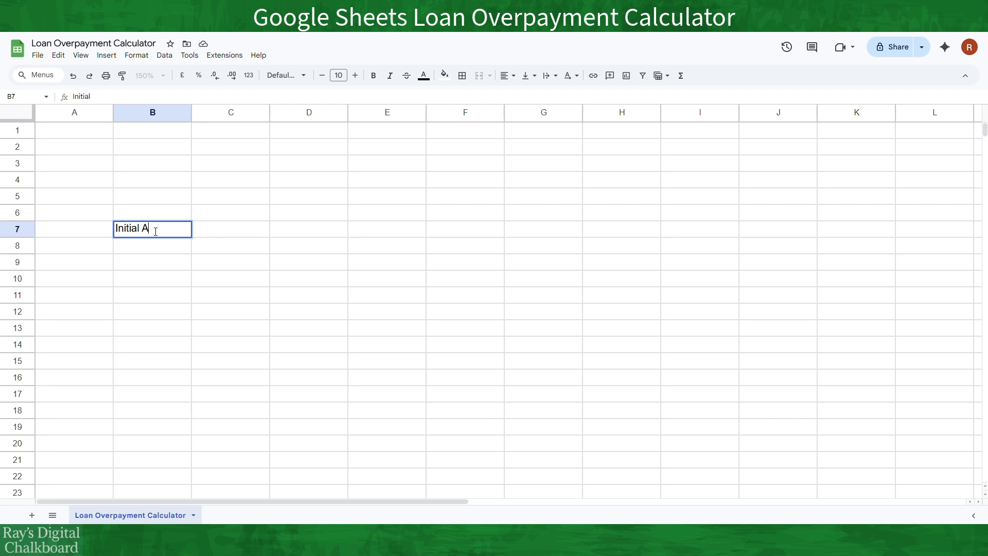
{"action": "type", "text": "mount"}
{"action": "key", "text": "Return"}
{"action": "type", "text": "Int"}
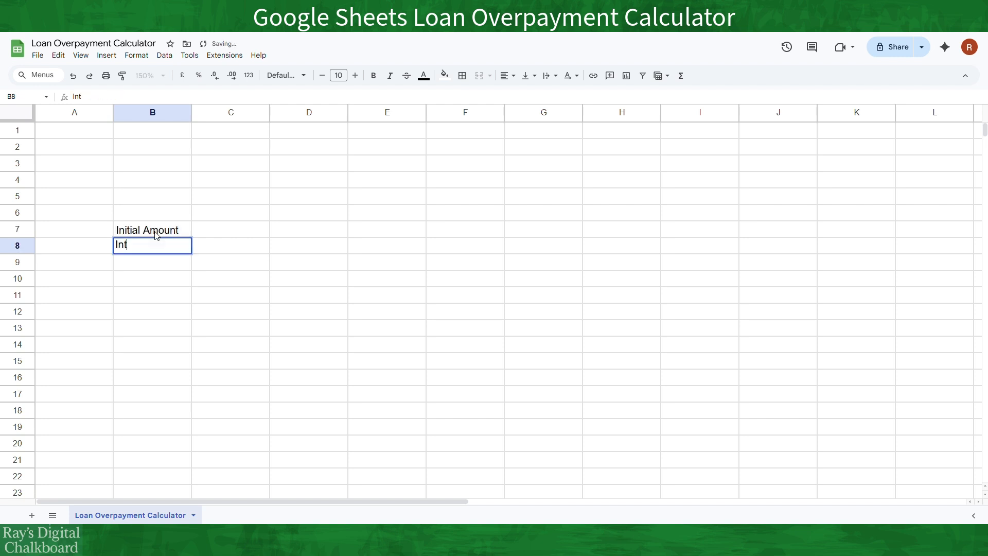
{"action": "type", "text": "erest Rate"}
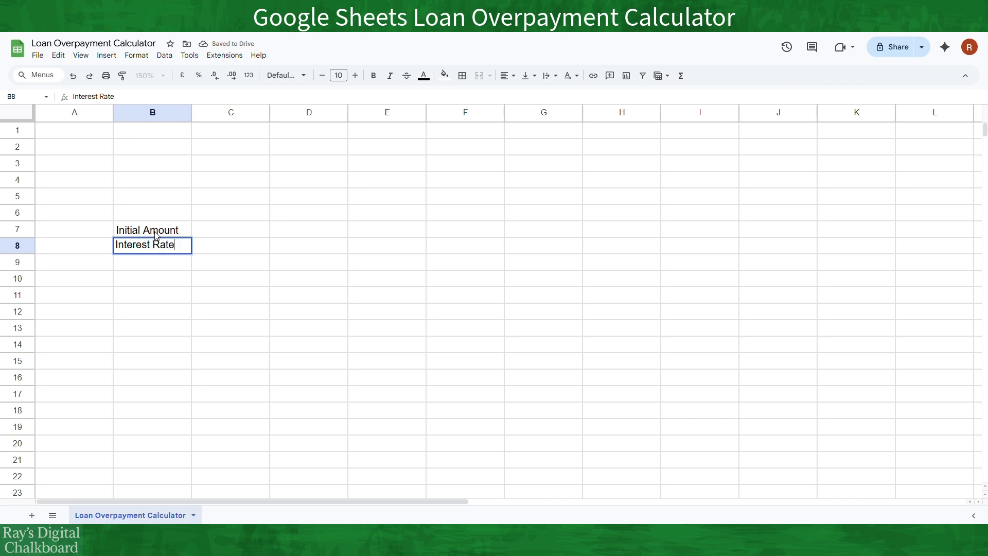
{"action": "key", "text": "Return"}
{"action": "type", "text": "Rep"}
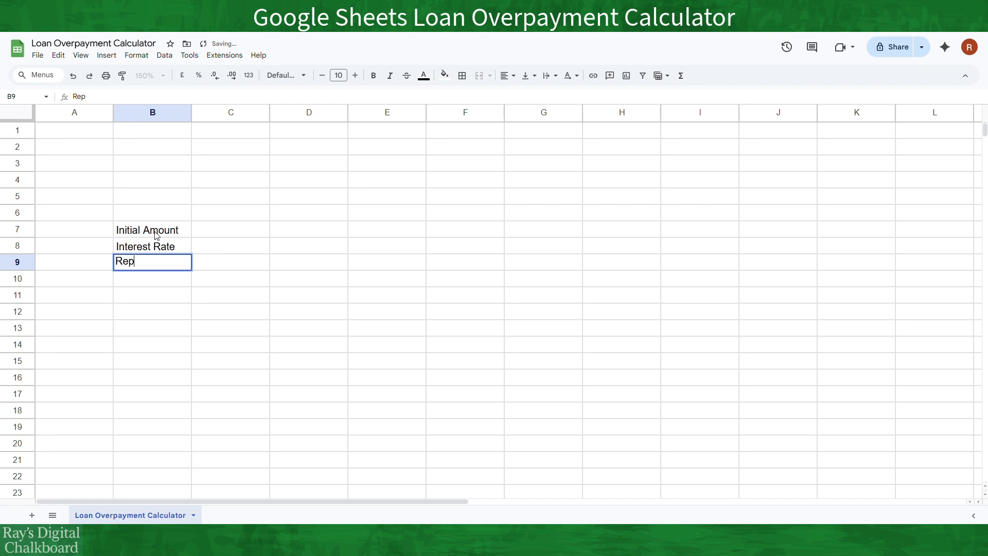
{"action": "type", "text": "ament Am"}
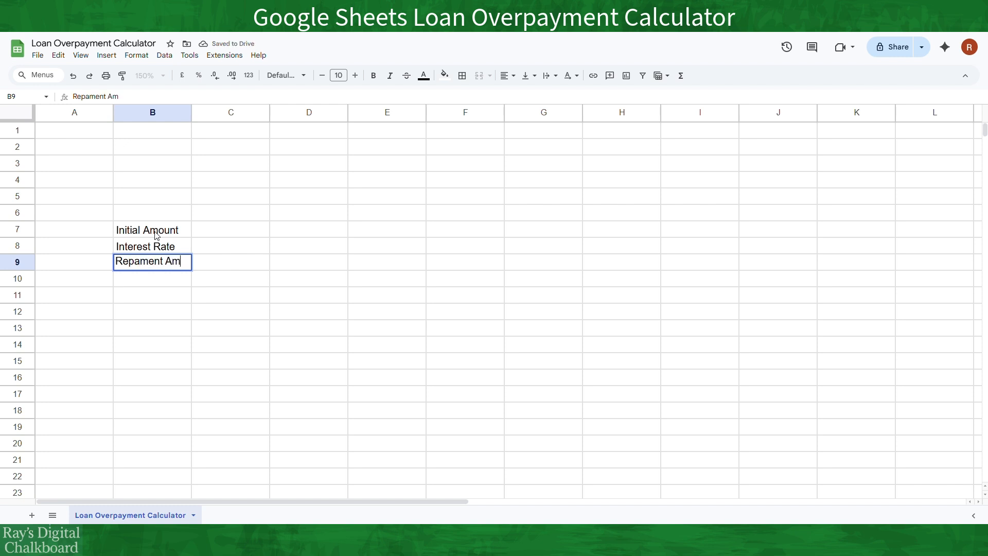
{"action": "type", "text": "ount"}
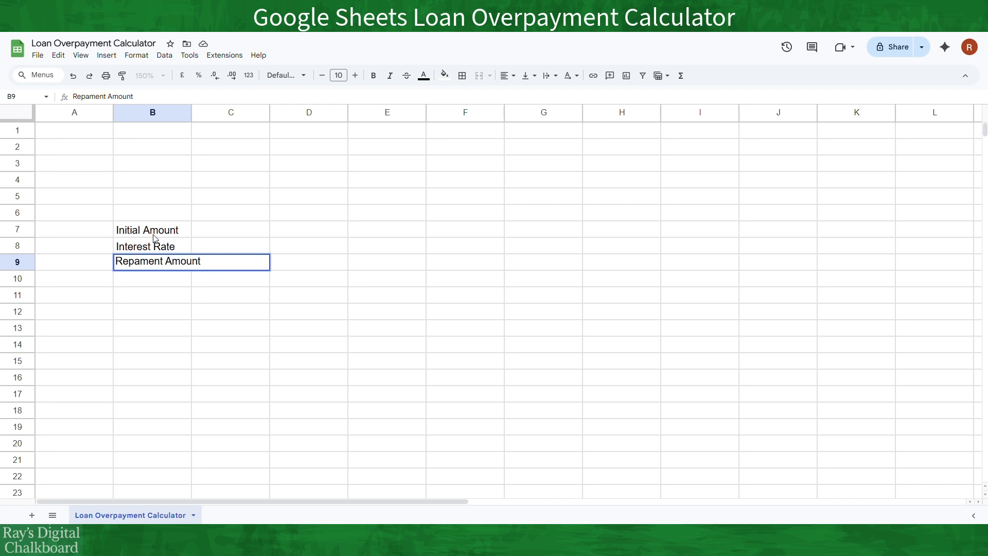
{"action": "left_click", "coordinate": [144, 263]}
{"action": "type", "text": "y"}
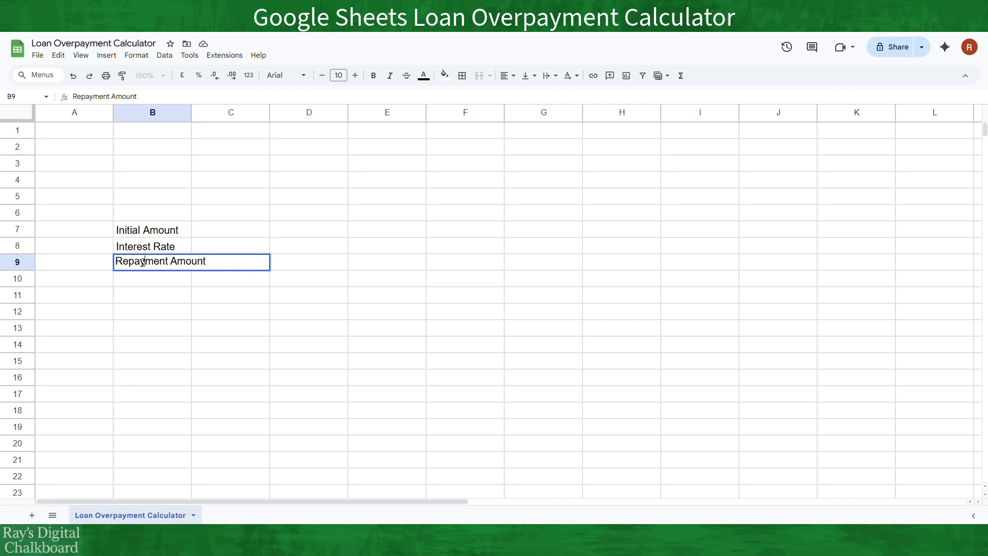
{"action": "key", "text": "Return"}
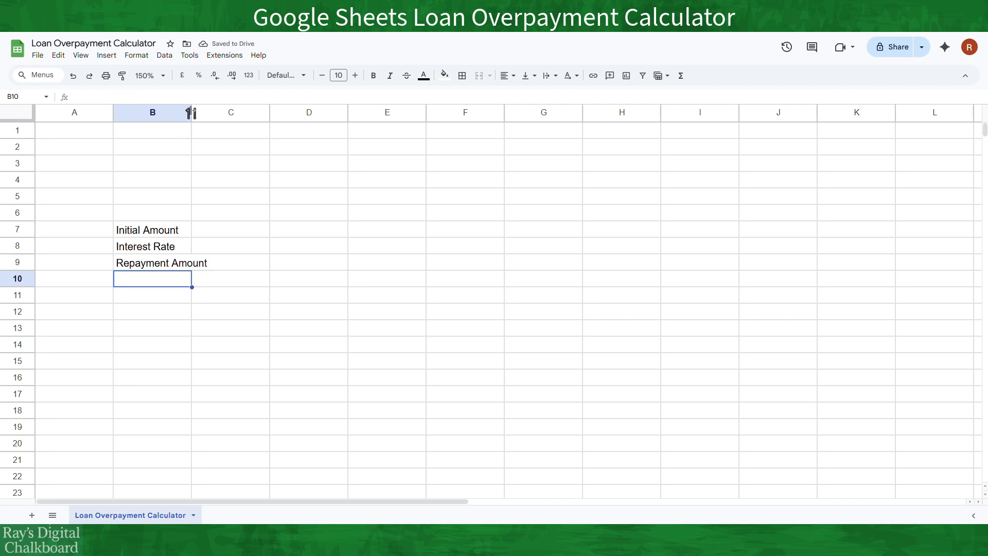
Widen column B to fit its labels and narrow column A to a slim margin
{"action": "left_click_drag", "start_coordinate": [191, 113], "coordinate": [213, 113]}
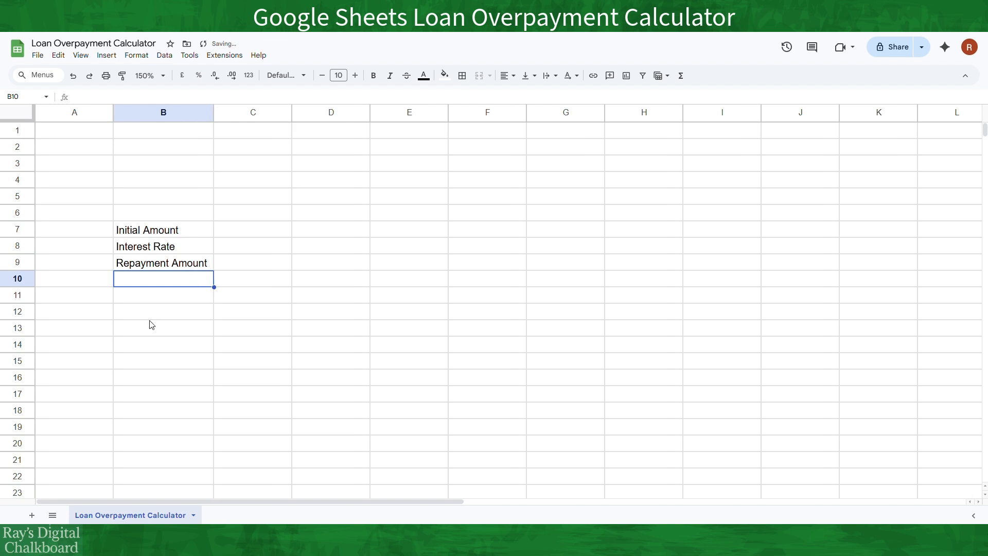
{"action": "left_click_drag", "start_coordinate": [116, 117], "coordinate": [48, 113]}
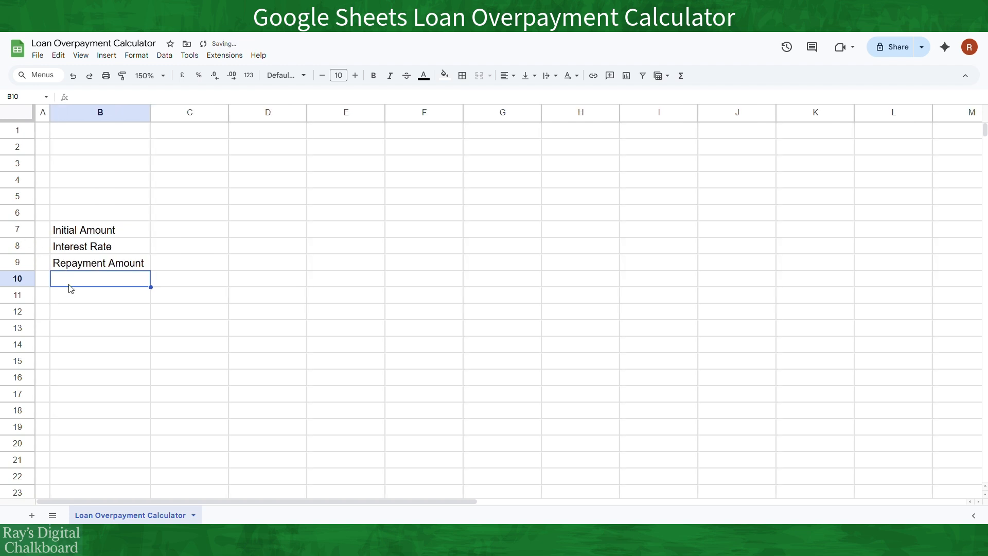
Apply a thick black outer border around the loan inputs block B7:C9
{"action": "left_click_drag", "start_coordinate": [124, 234], "coordinate": [182, 263]}
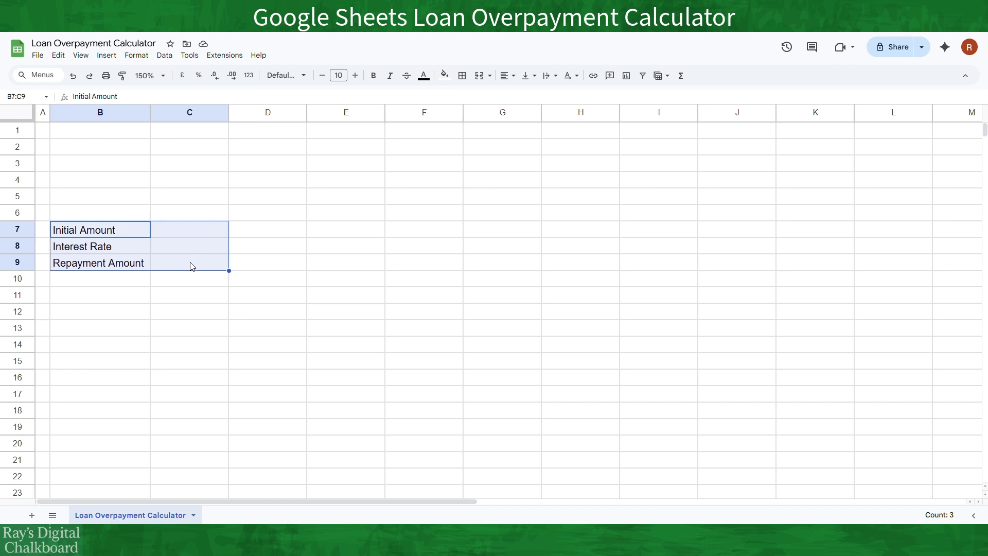
{"action": "left_click", "coordinate": [465, 82]}
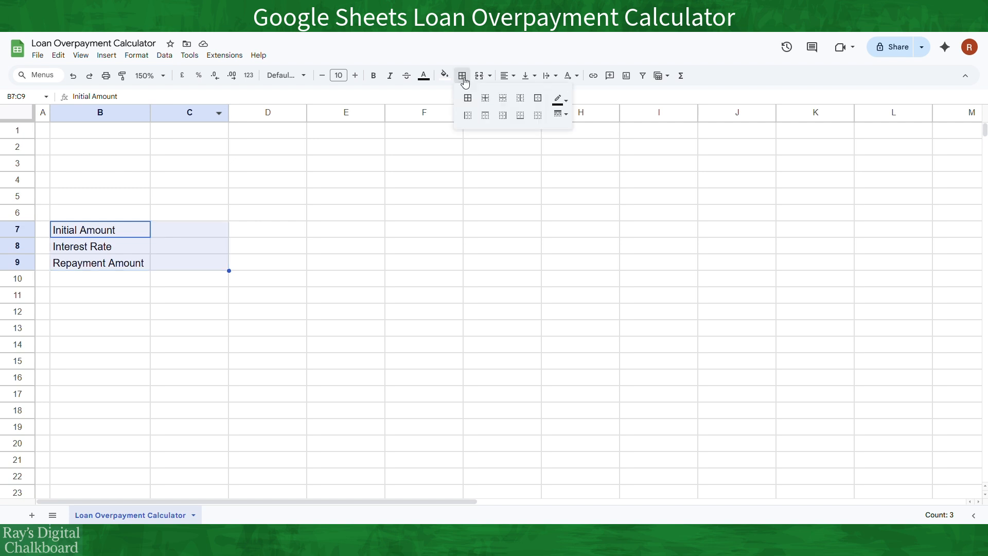
{"action": "left_click", "coordinate": [539, 99]}
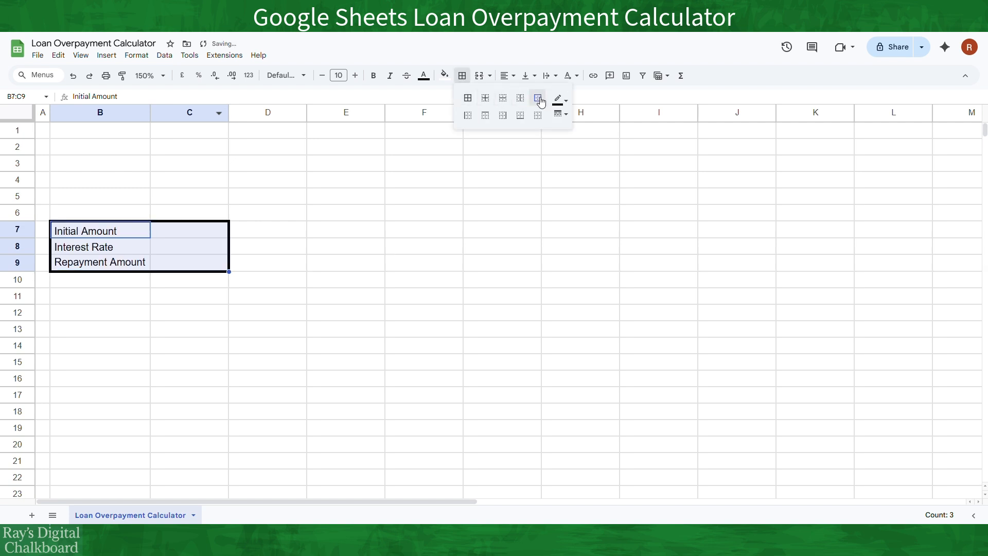
{"action": "left_click", "coordinate": [564, 115]}
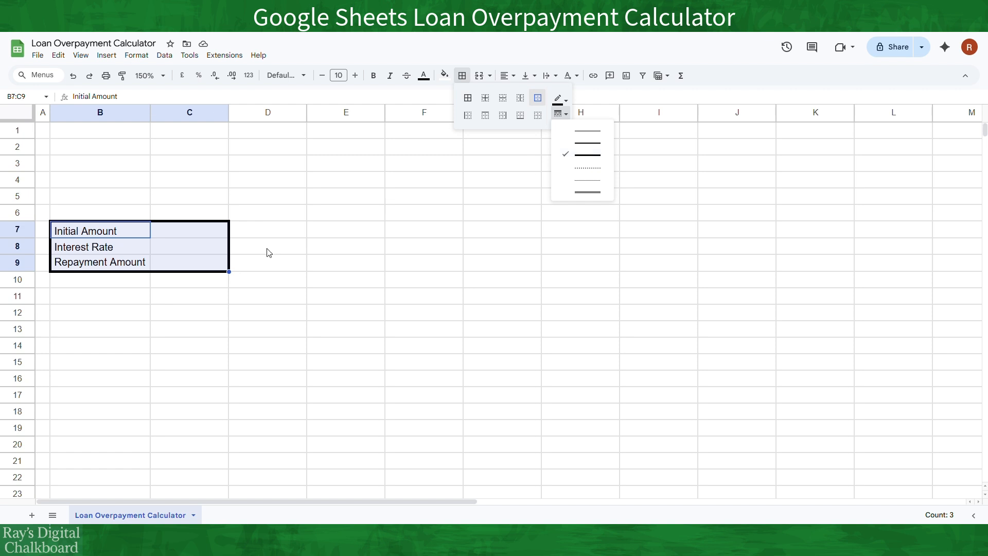
{"action": "left_click", "coordinate": [299, 247]}
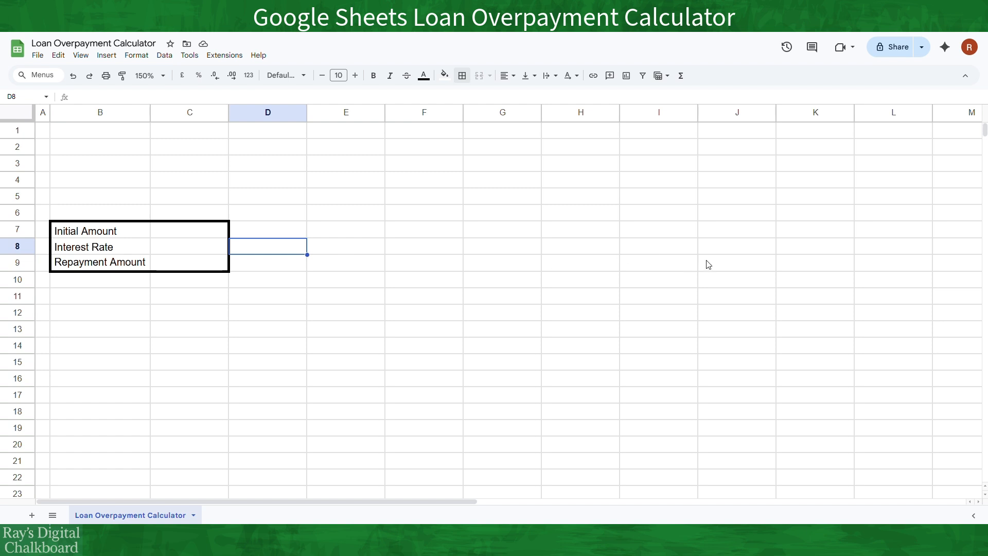
Merge cells P2:Q2 and enter the compound interest formula =P*(1+r/n)^(n*t) there as plain text
{"action": "scroll", "coordinate": [708, 264], "scroll_direction": "right", "scroll_amount": 6}
{"action": "scroll", "coordinate": [708, 264], "scroll_direction": "right", "scroll_amount": 3}
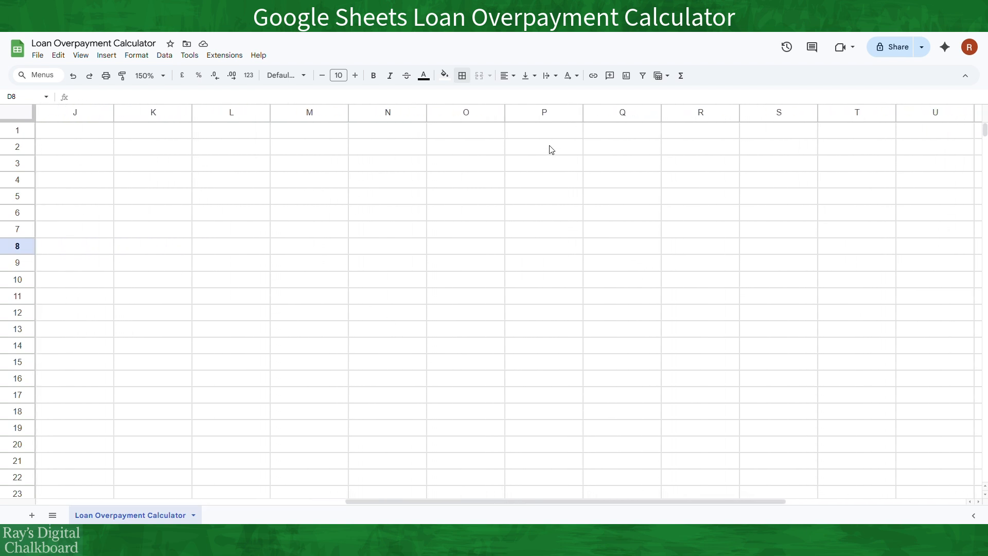
{"action": "left_click_drag", "start_coordinate": [550, 149], "coordinate": [601, 150]}
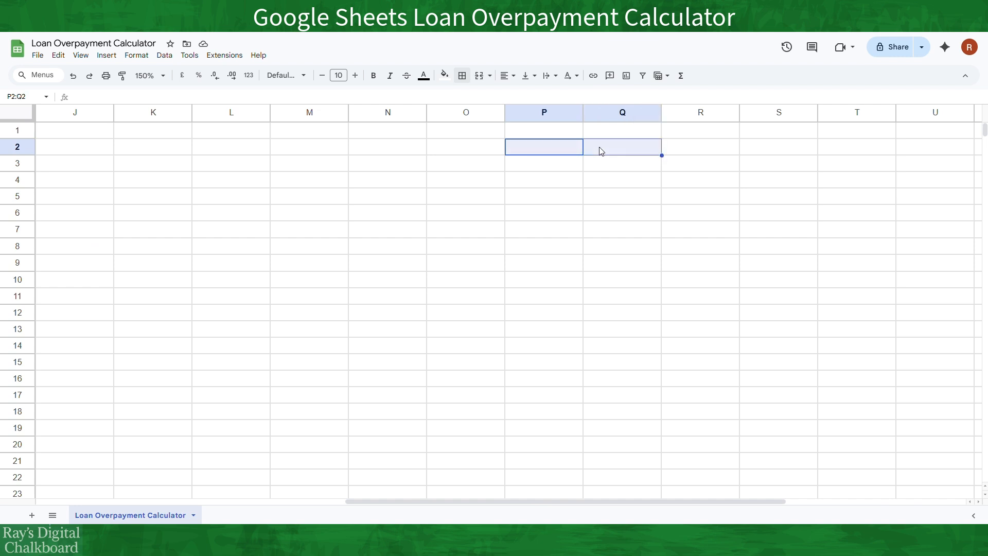
{"action": "left_click", "coordinate": [480, 77]}
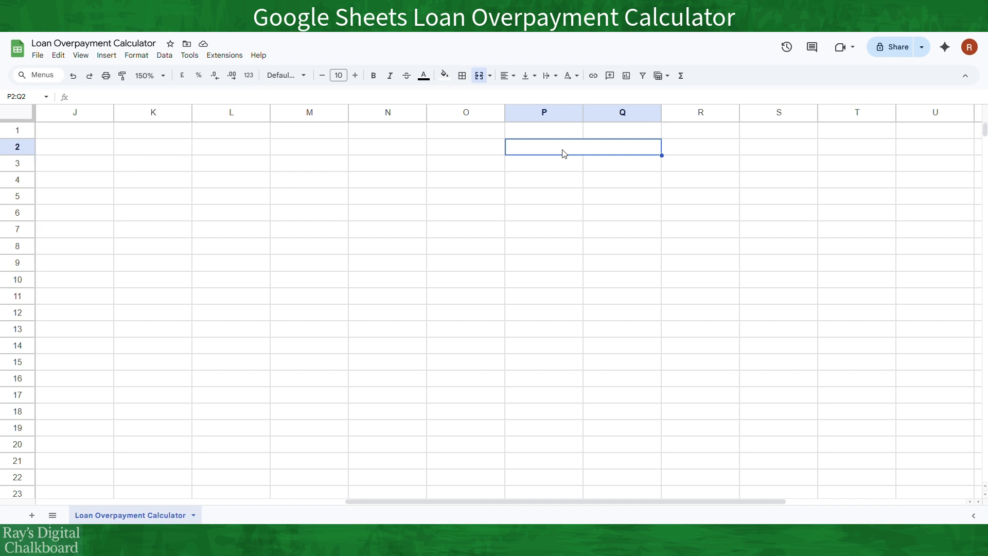
{"action": "type", "text": "'"}
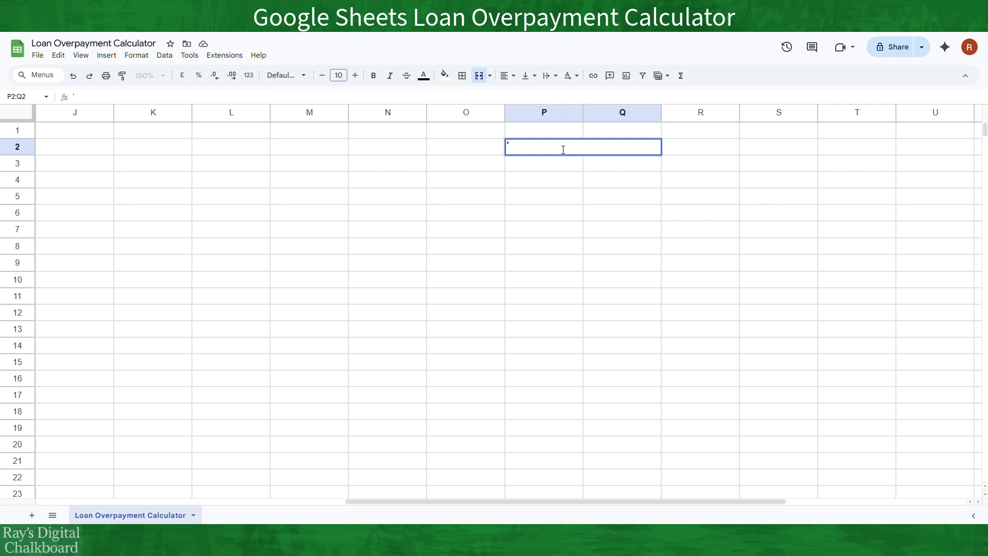
{"action": "type", "text": "=P*(1+r/n)^(n*t"}
{"action": "type", "text": ")"}
{"action": "key", "text": "Return"}
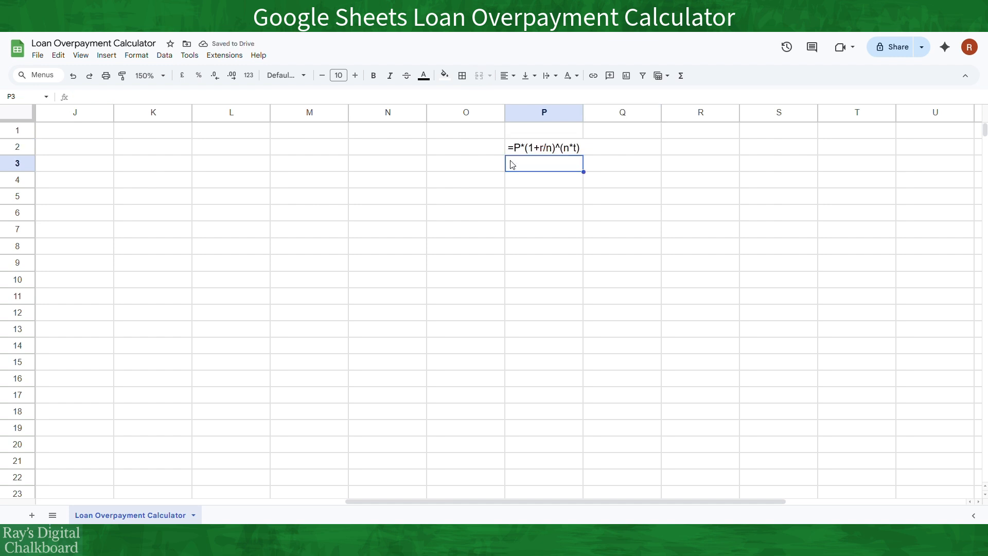
Compare the variables of the compound interest formula in P2 with the loan input labels in B7:B9
{"action": "left_click", "coordinate": [551, 186]}
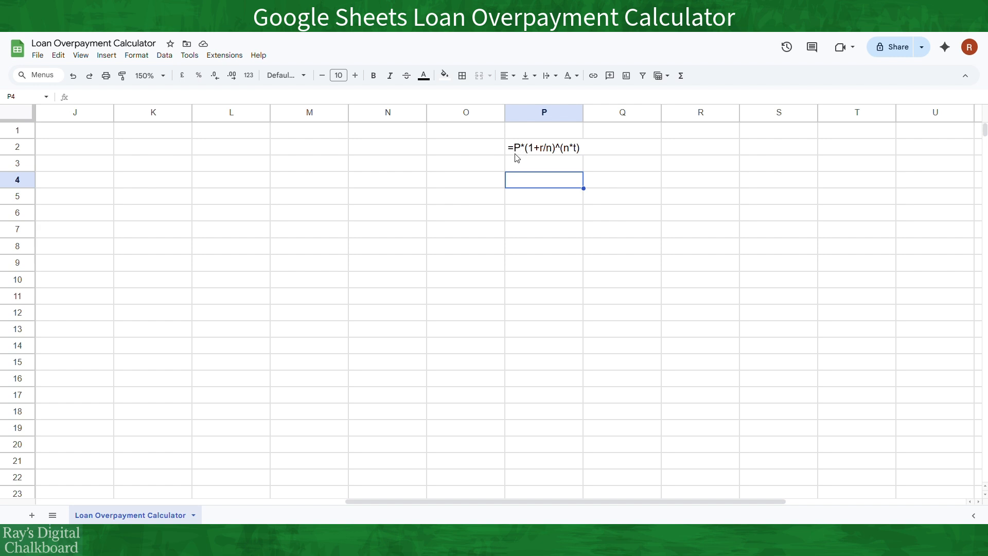
{"action": "scroll", "coordinate": [191, 246], "scroll_direction": "left", "scroll_amount": 3}
{"action": "scroll", "coordinate": [191, 245], "scroll_direction": "left", "scroll_amount": 5}
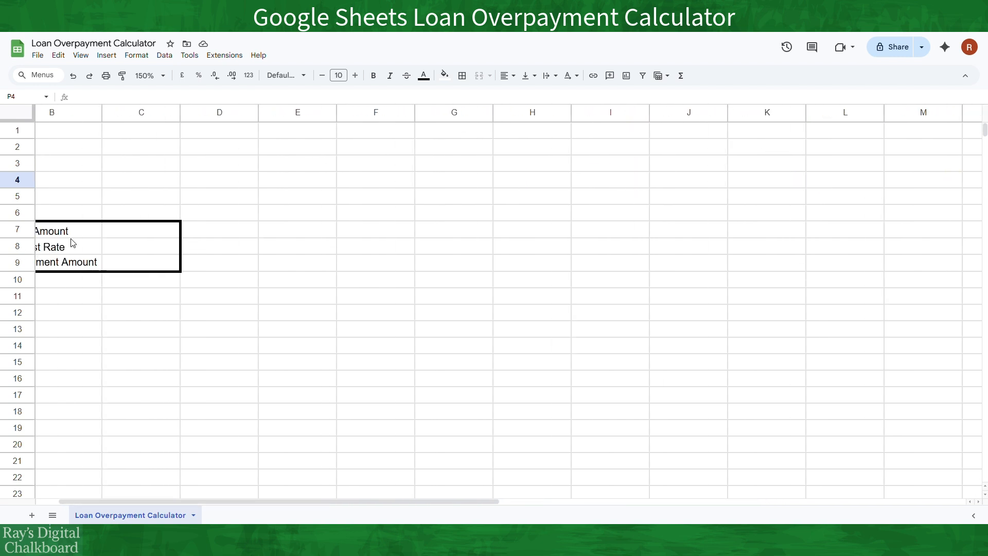
{"action": "scroll", "coordinate": [132, 245], "scroll_direction": "down", "scroll_amount": 1}
{"action": "scroll", "coordinate": [128, 227], "scroll_direction": "left", "scroll_amount": 1}
{"action": "scroll", "coordinate": [132, 230], "scroll_direction": "right", "scroll_amount": 1}
{"action": "scroll", "coordinate": [124, 223], "scroll_direction": "up", "scroll_amount": 1}
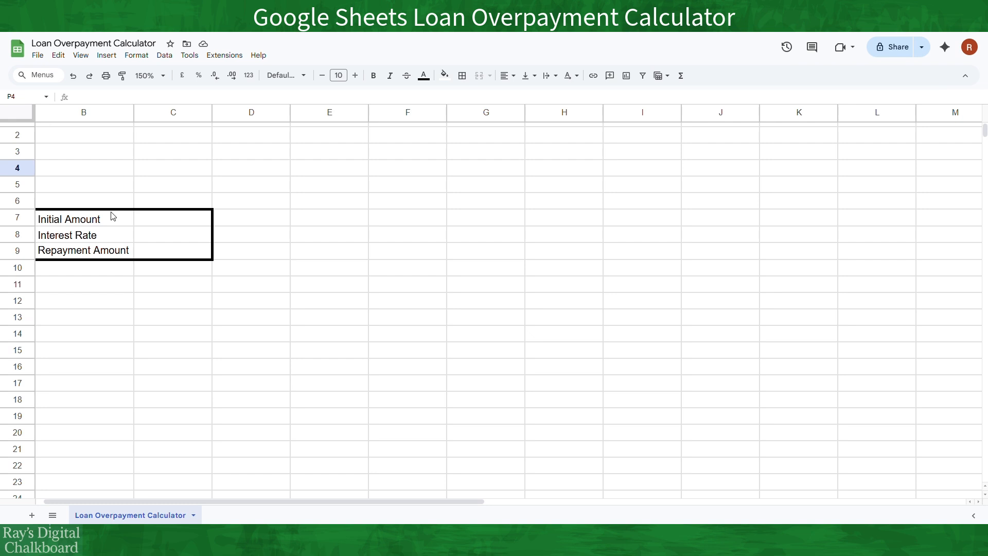
{"action": "scroll", "coordinate": [434, 205], "scroll_direction": "right", "scroll_amount": 6}
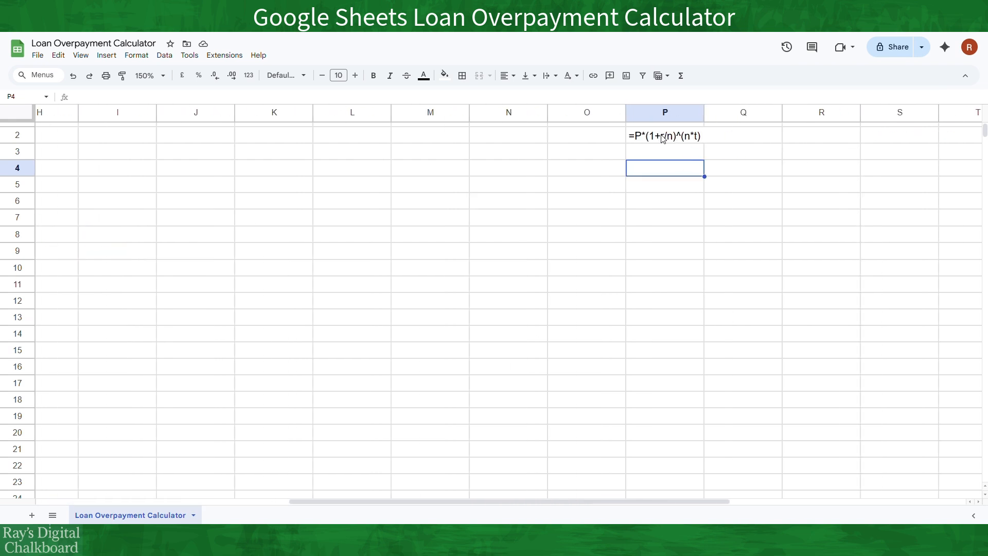
{"action": "scroll", "coordinate": [346, 221], "scroll_direction": "left", "scroll_amount": 7}
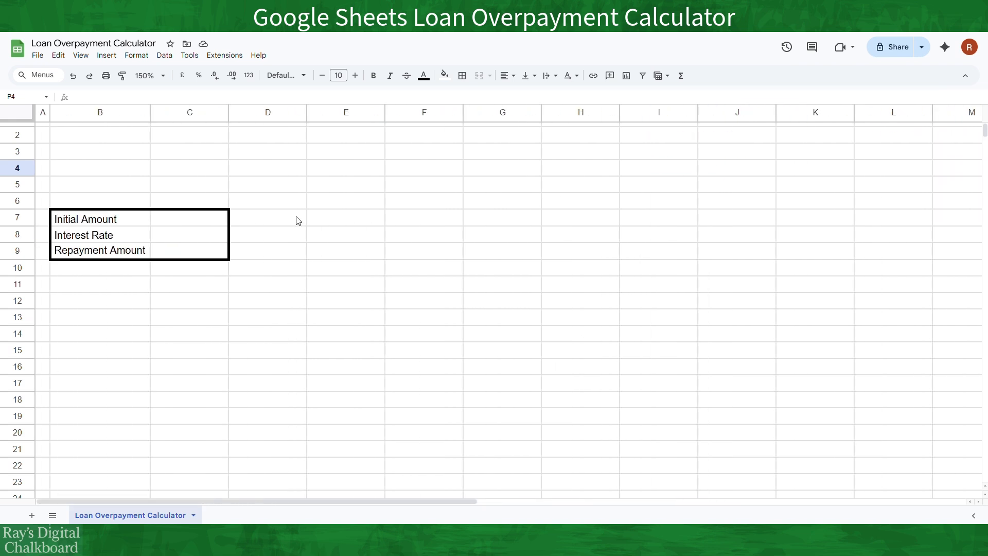
{"action": "left_click", "coordinate": [180, 233]}
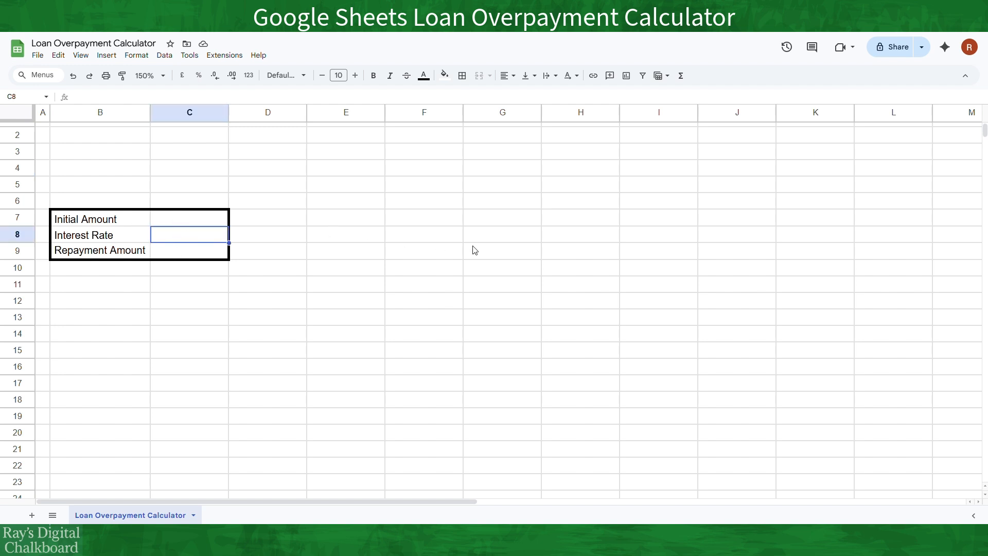
{"action": "scroll", "coordinate": [474, 250], "scroll_direction": "right", "scroll_amount": 10}
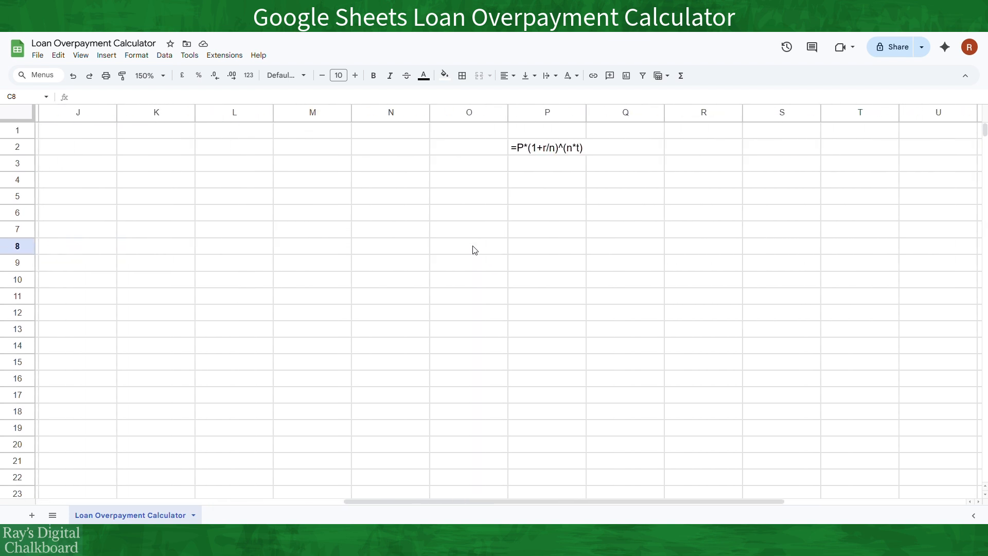
Label P4 as Compounding Frequency with the value 365 in Q4, and widen column P to fit the label
{"action": "left_click", "coordinate": [392, 184]}
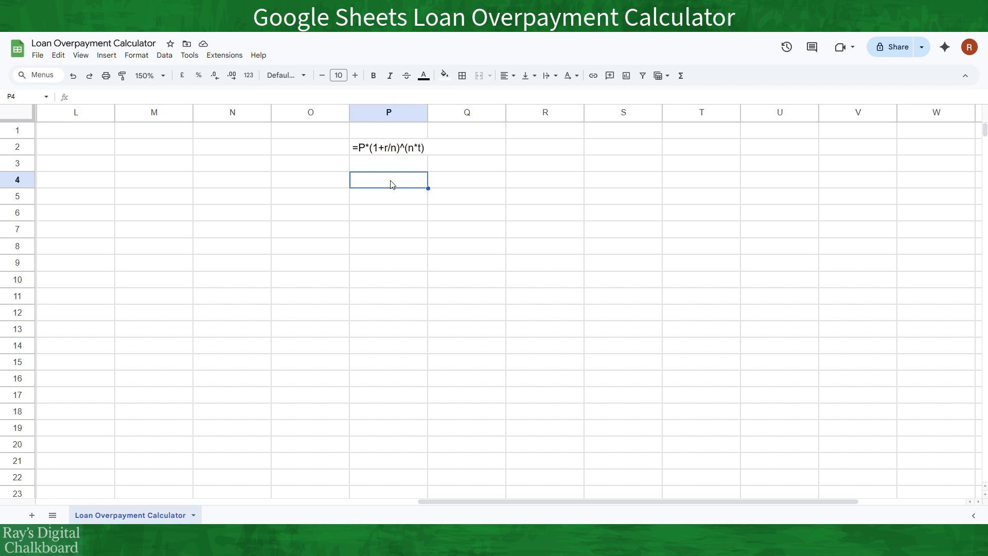
{"action": "type", "text": "Compo"}
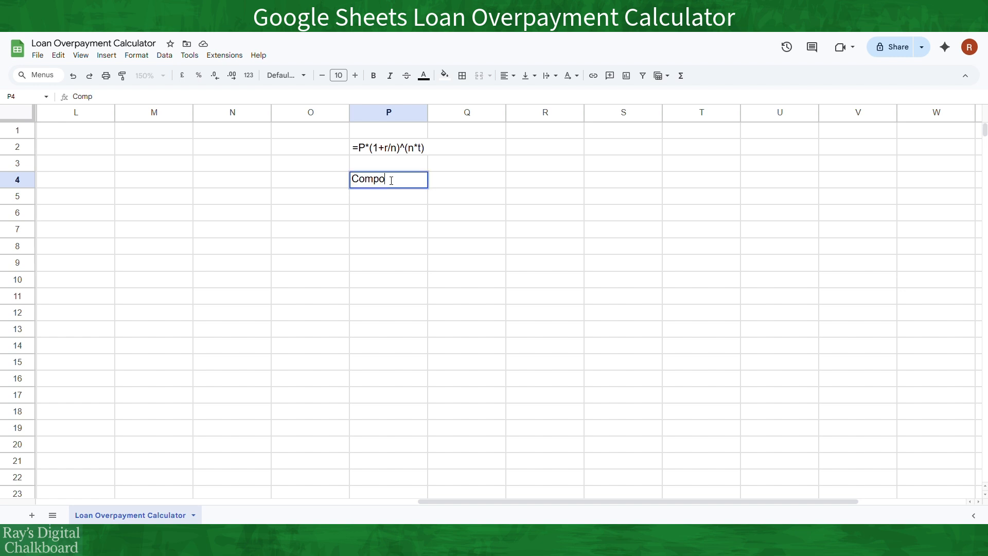
{"action": "type", "text": "unding Fr"}
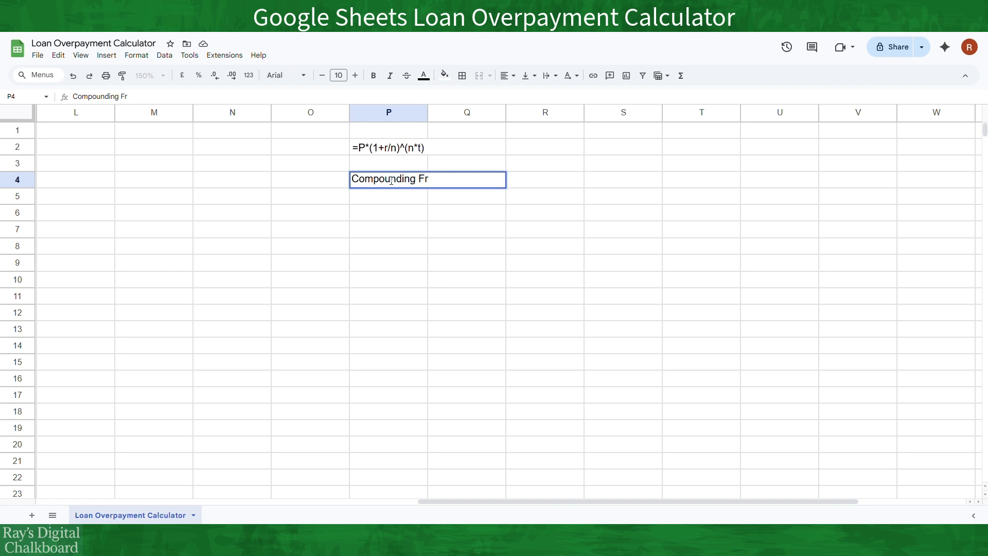
{"action": "type", "text": "equency"}
{"action": "key", "text": "Tab"}
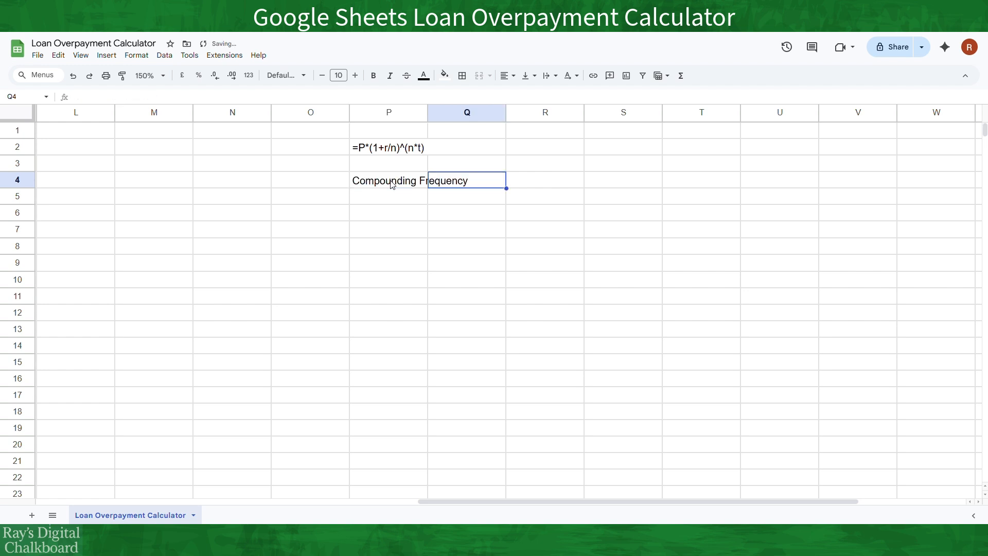
{"action": "type", "text": "3"}
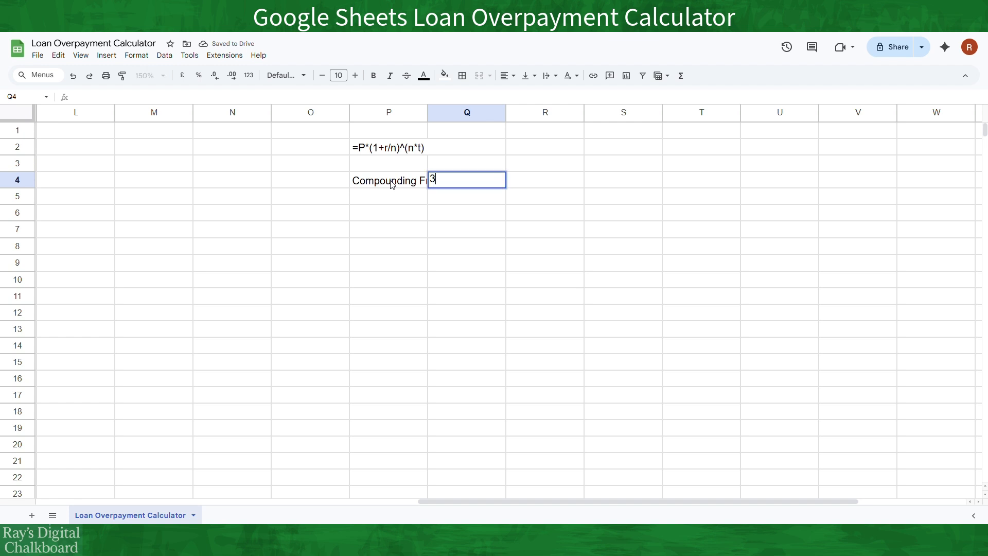
{"action": "type", "text": "65"}
{"action": "left_click_drag", "start_coordinate": [437, 112], "coordinate": [469, 112]}
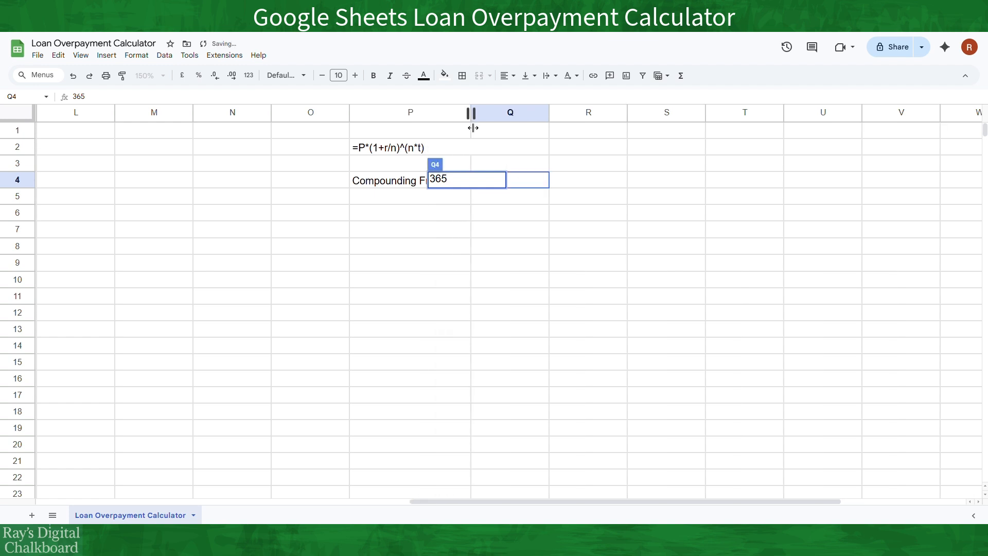
{"action": "left_click", "coordinate": [448, 204]}
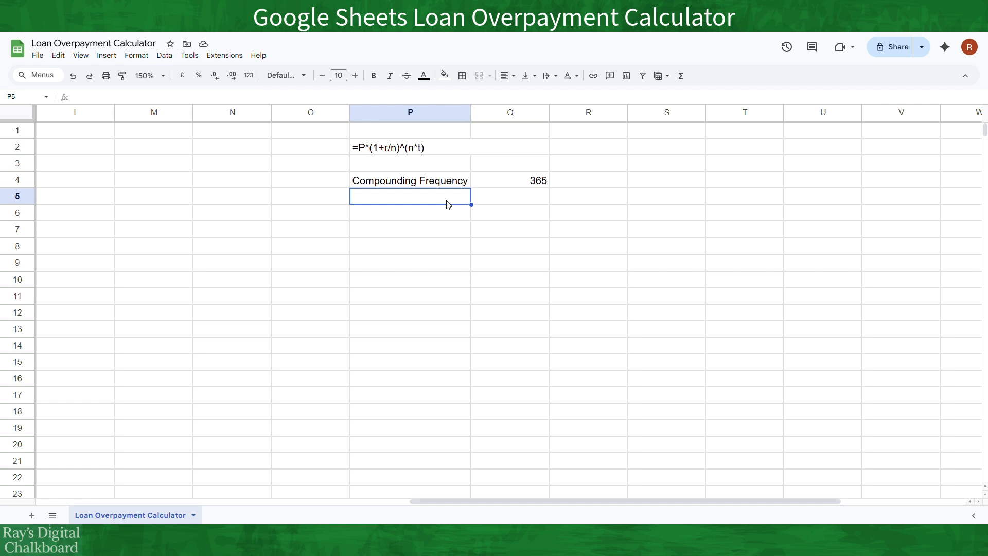
Label P5 as Reporting Period (t), extend the P4 label to Compounding Frequency (n), and widen column P to fit
{"action": "type", "text": "Reporting "}
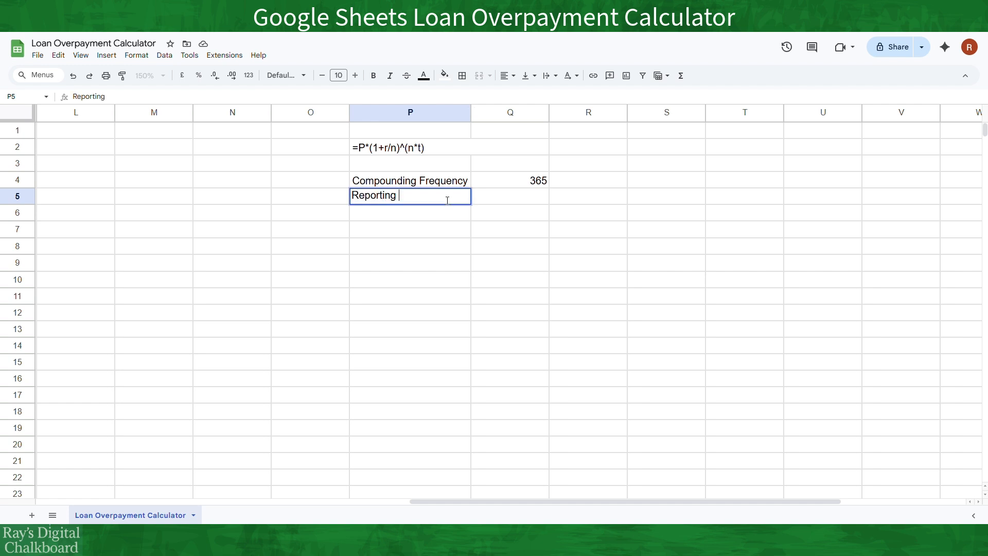
{"action": "type", "text": "Period (t)"}
{"action": "double_click", "coordinate": [451, 178]}
{"action": "type", "text": "("}
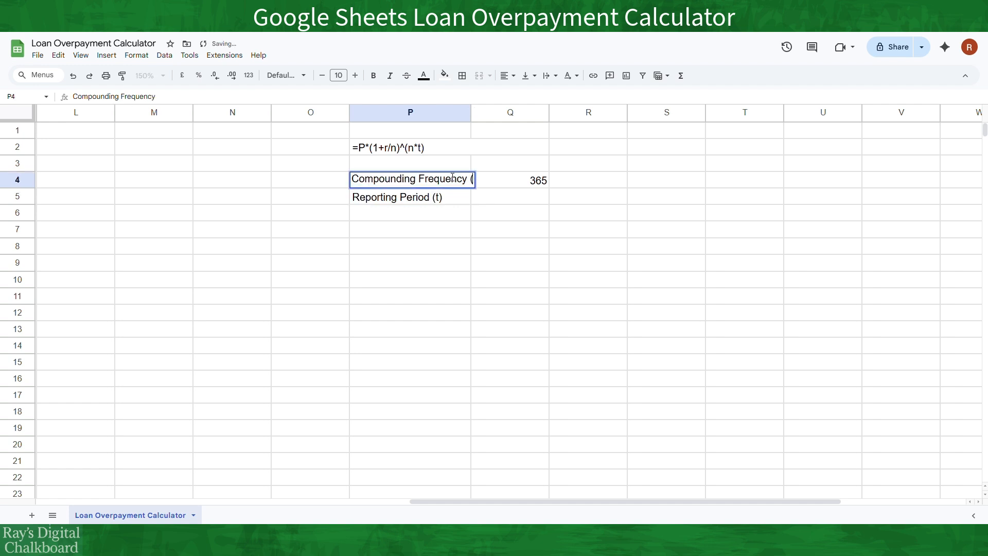
{"action": "type", "text": "n)"}
{"action": "key", "text": "Return"}
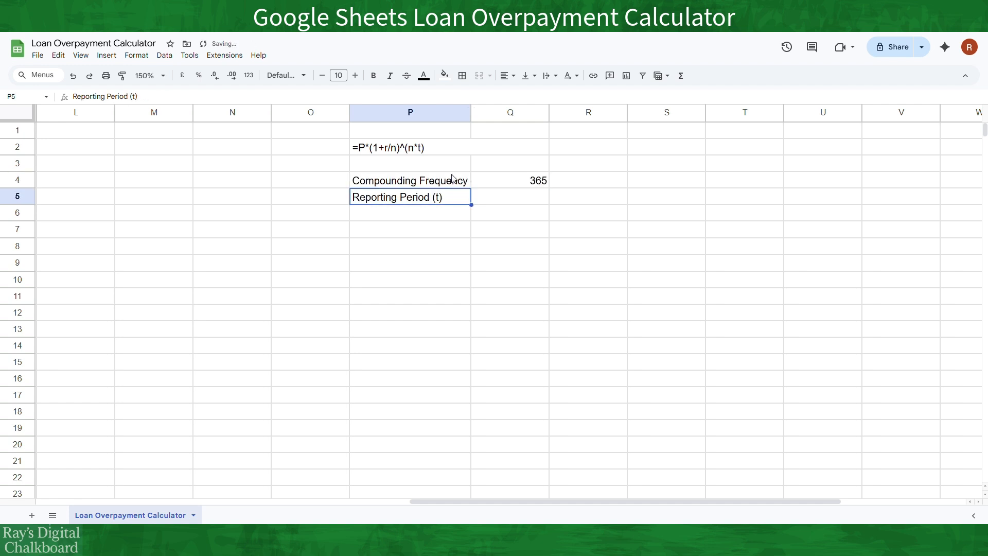
{"action": "left_click_drag", "start_coordinate": [470, 112], "coordinate": [491, 112]}
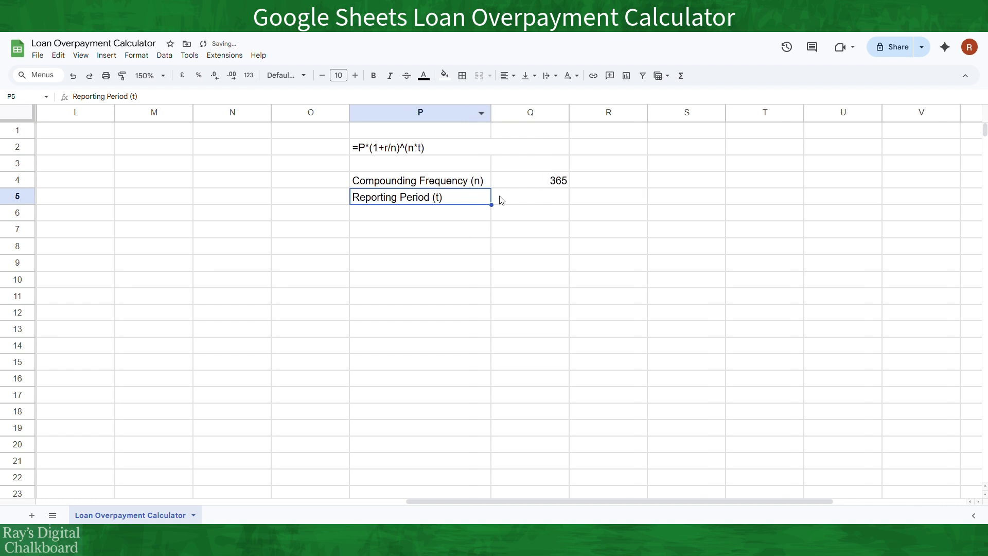
Enter the formula =1/12 as the Reporting Period (t) value in Q5
{"action": "left_click", "coordinate": [512, 201]}
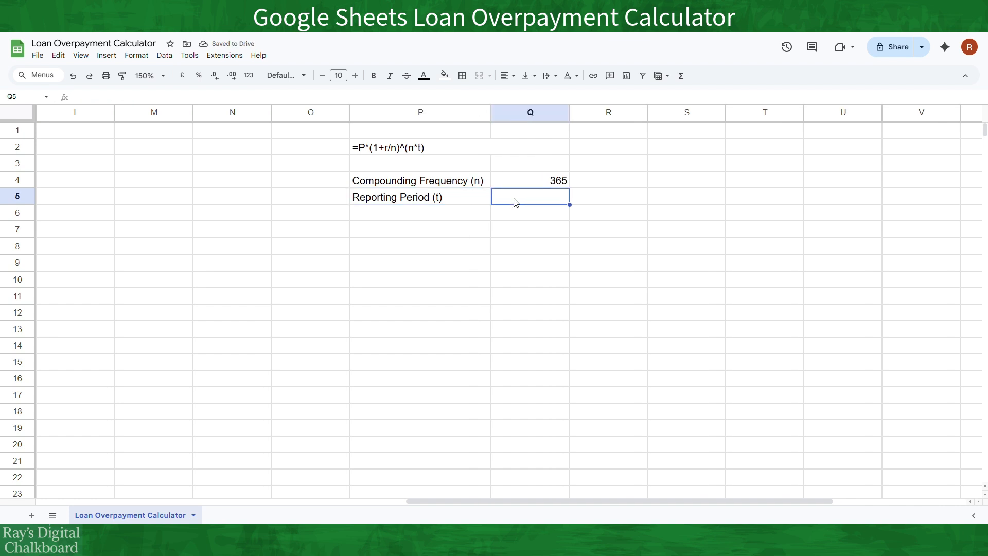
{"action": "type", "text": "="}
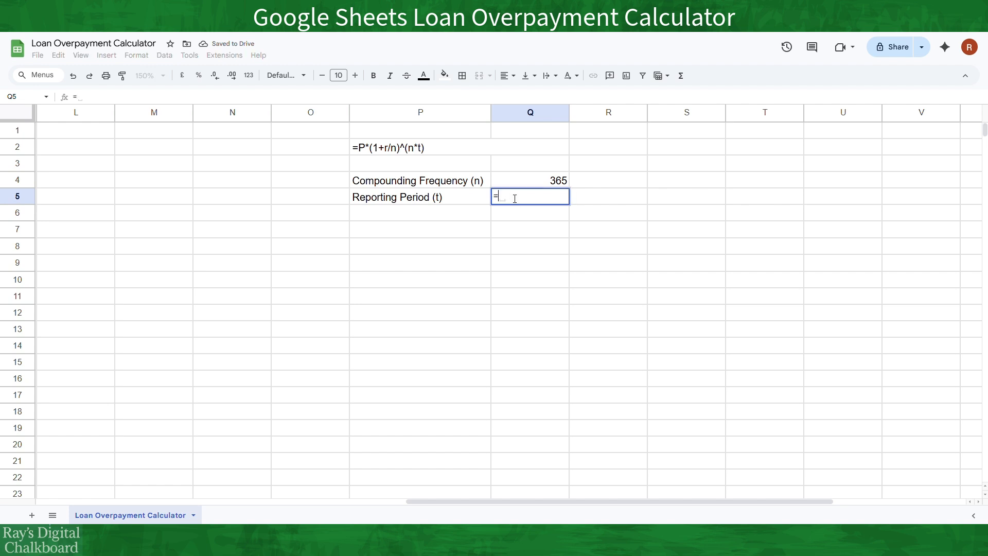
{"action": "type", "text": "1/12"}
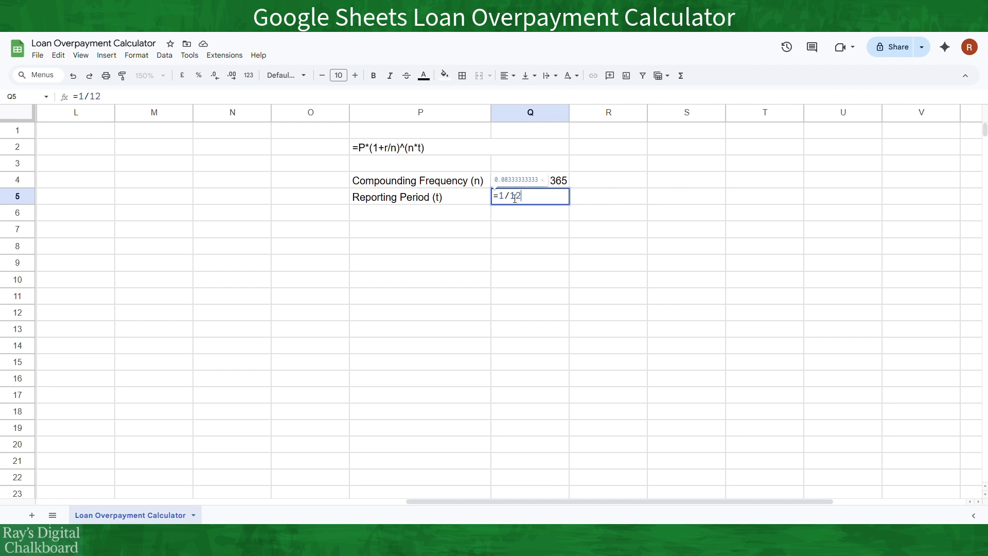
{"action": "key", "text": "Return"}
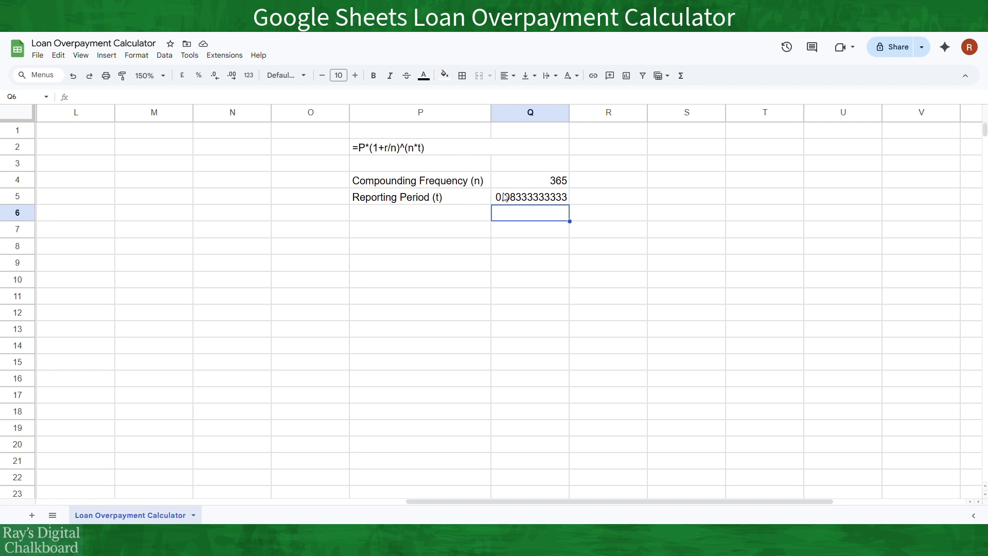
Label cell P6, below Reporting Period (t), as Multplier
{"action": "left_click", "coordinate": [466, 220]}
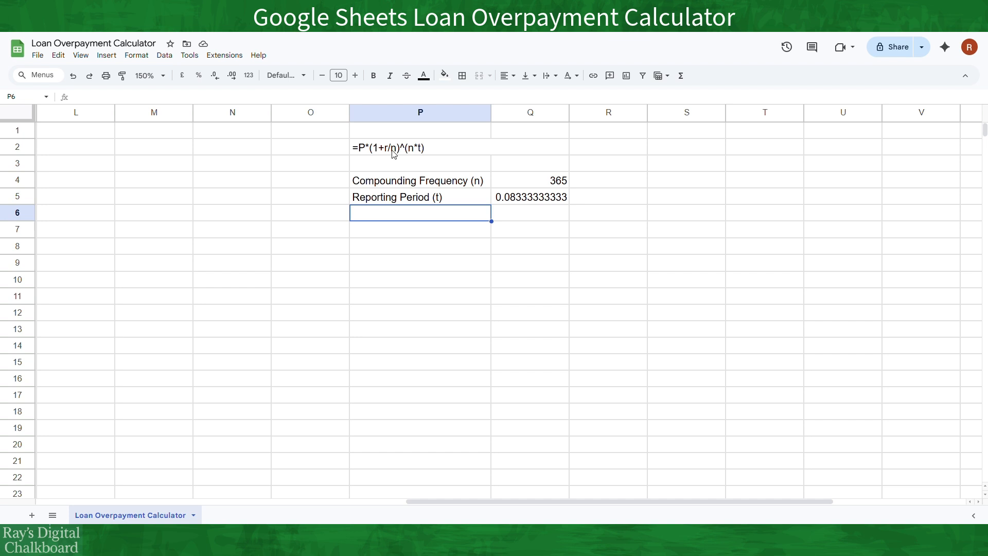
{"action": "left_click", "coordinate": [531, 217]}
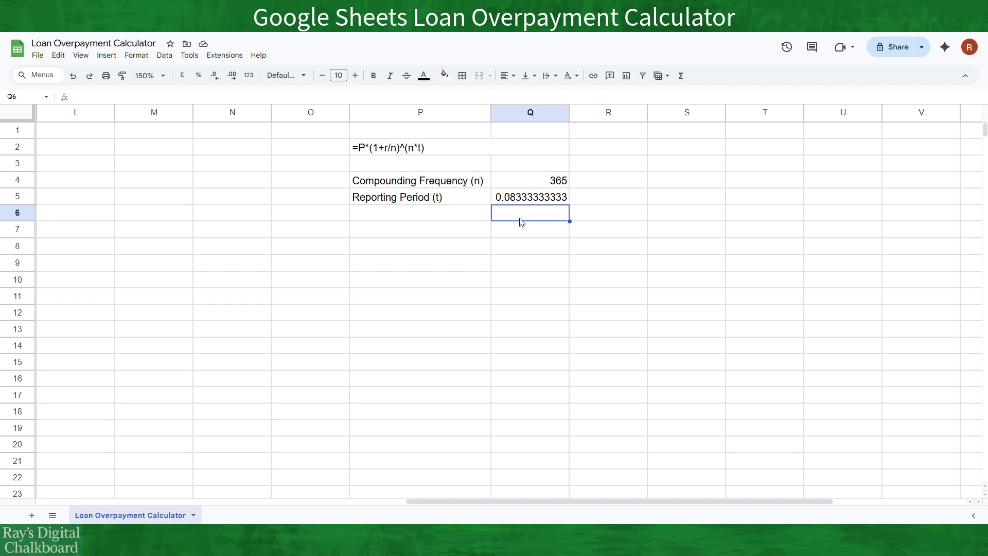
{"action": "left_click", "coordinate": [472, 218]}
{"action": "type", "text": "Mult"}
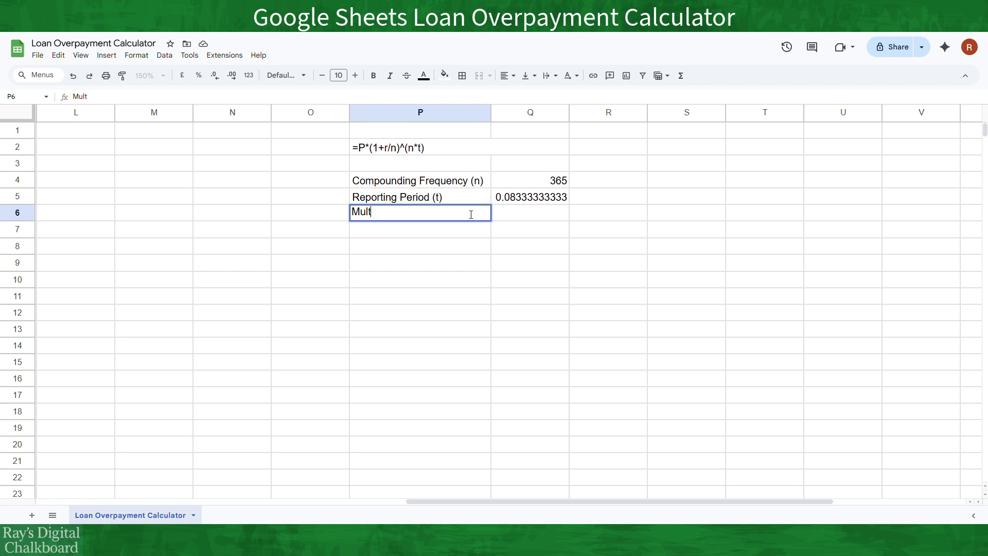
{"action": "type", "text": "plier"}
Enter the formula =1+C8/Q4 in Q6, referencing the Interest Rate input and the compounding frequency
{"action": "left_click", "coordinate": [526, 217]}
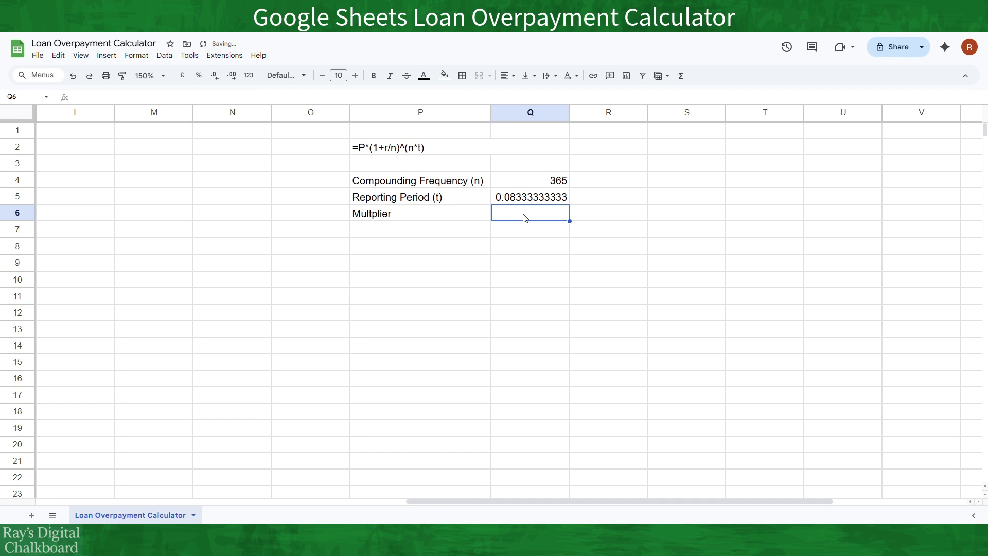
{"action": "type", "text": "="}
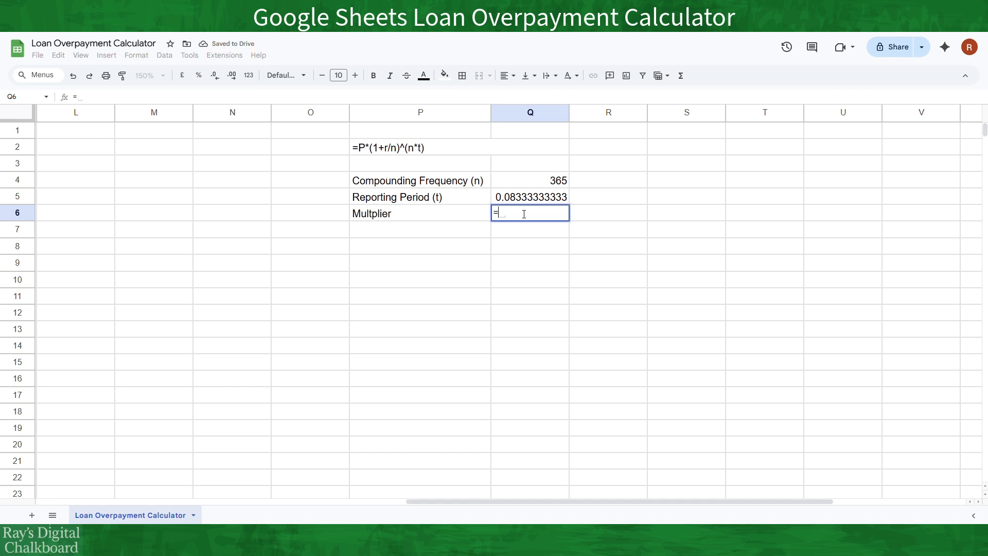
{"action": "type", "text": "1+"}
{"action": "scroll", "coordinate": [303, 222], "scroll_direction": "left", "scroll_amount": 2}
{"action": "scroll", "coordinate": [303, 223], "scroll_direction": "left", "scroll_amount": 5}
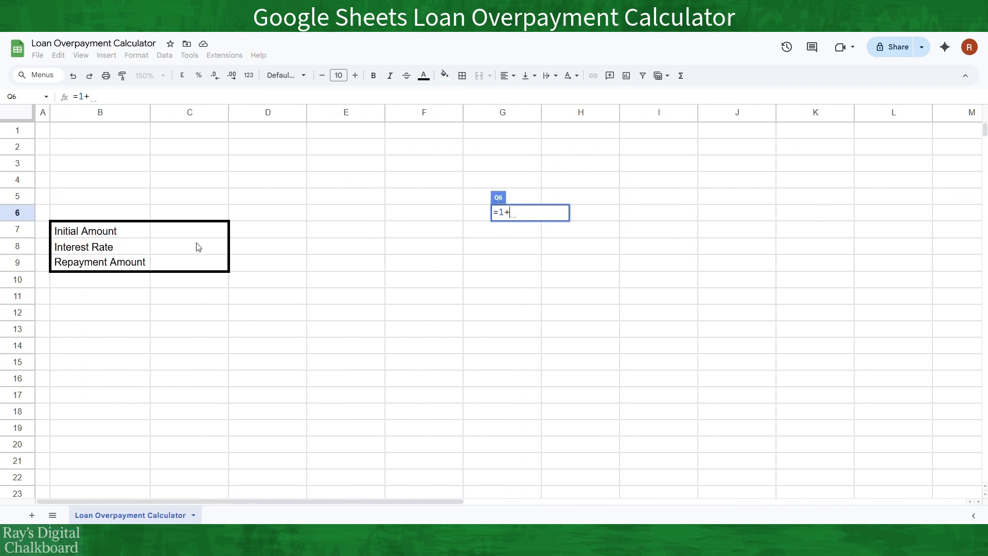
{"action": "left_click", "coordinate": [190, 249]}
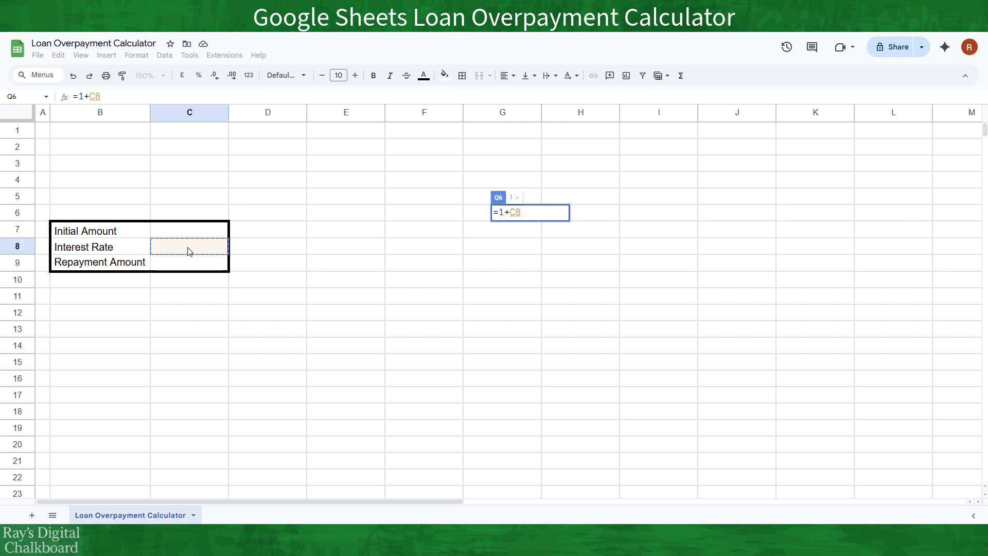
{"action": "scroll", "coordinate": [189, 251], "scroll_direction": "right", "scroll_amount": 8}
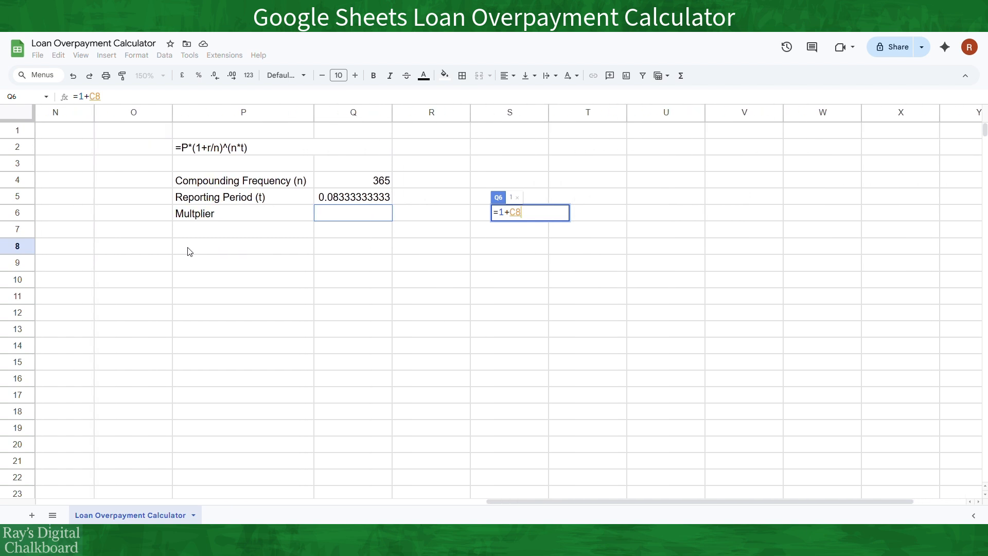
{"action": "type", "text": "/"}
{"action": "left_click", "coordinate": [361, 179]}
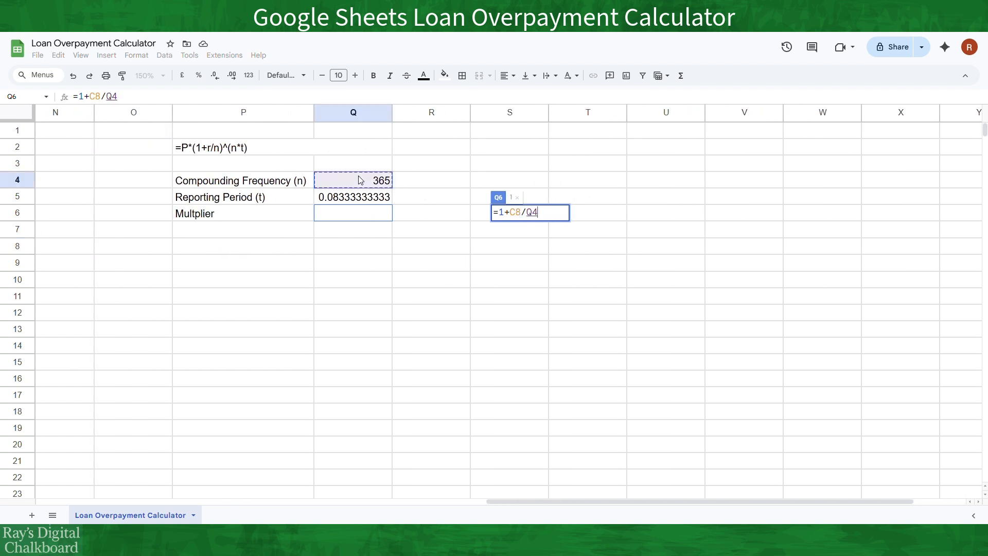
{"action": "key", "text": "Return"}
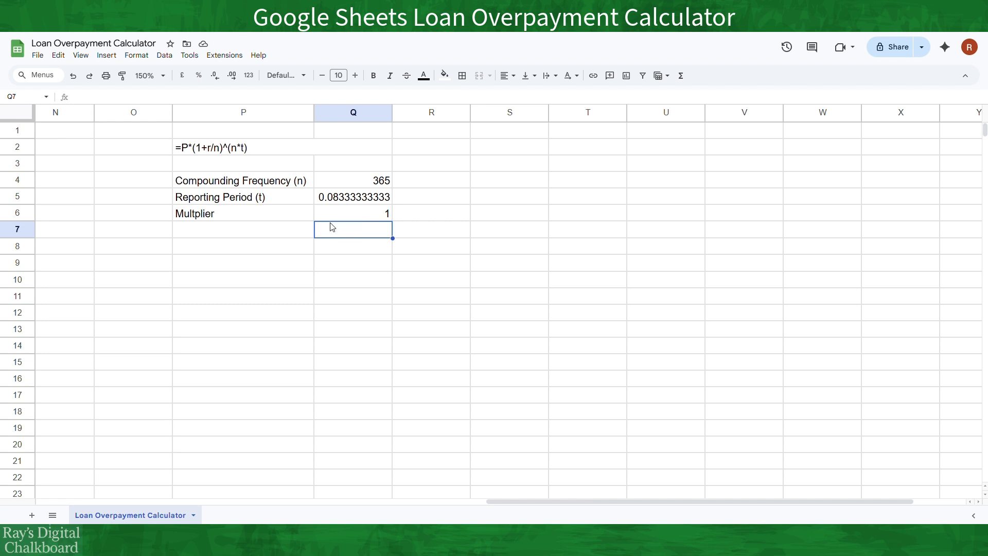
Label cell P7 as Index (n*t) for the exponent of the compound interest formula
{"action": "scroll", "coordinate": [236, 260], "scroll_direction": "left", "scroll_amount": 10}
{"action": "scroll", "coordinate": [236, 263], "scroll_direction": "left", "scroll_amount": 5}
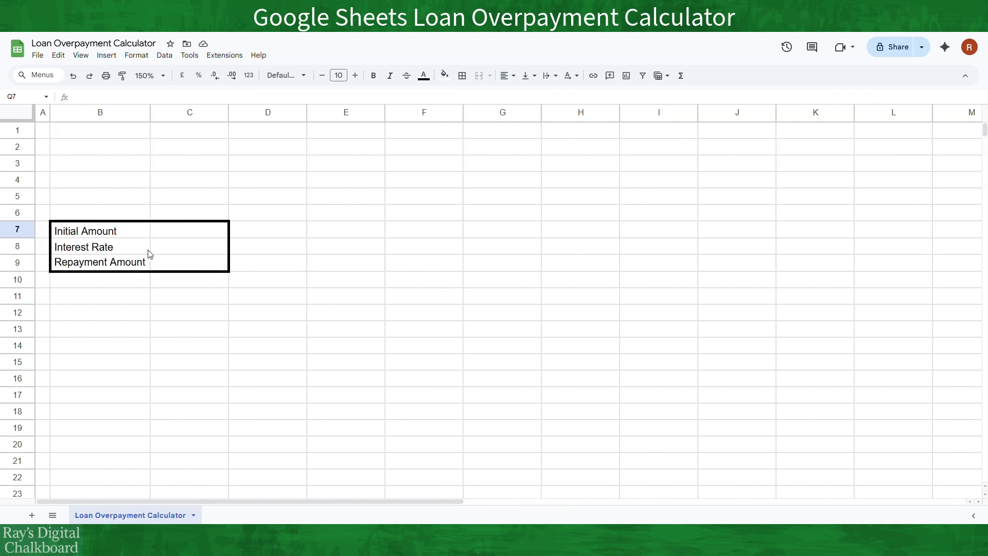
{"action": "scroll", "coordinate": [503, 267], "scroll_direction": "right", "scroll_amount": 10}
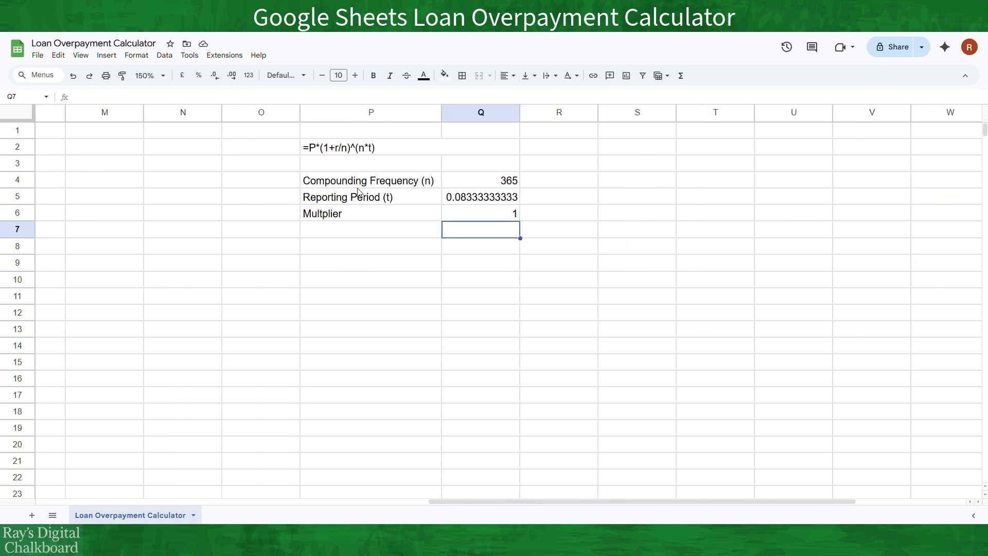
{"action": "left_click", "coordinate": [366, 230]}
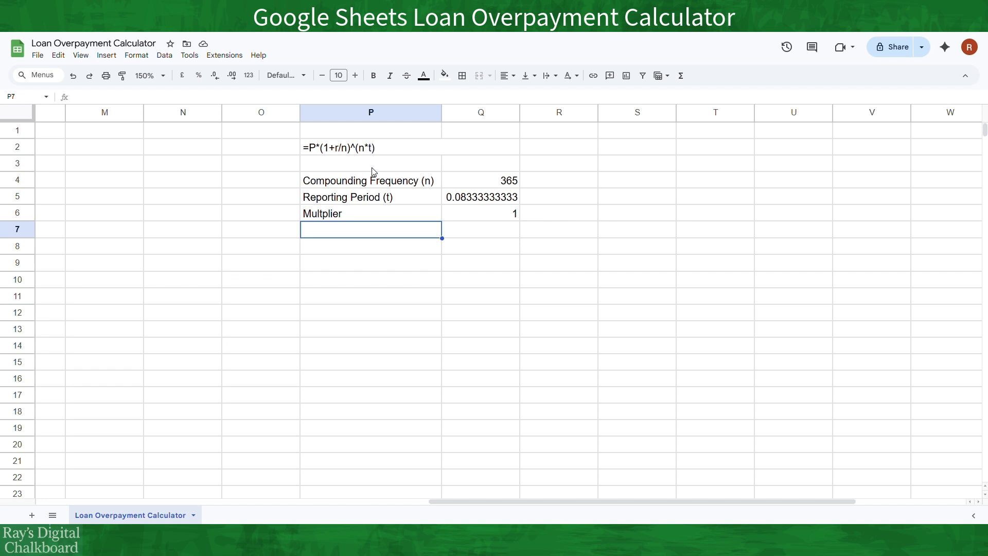
{"action": "type", "text": "I"}
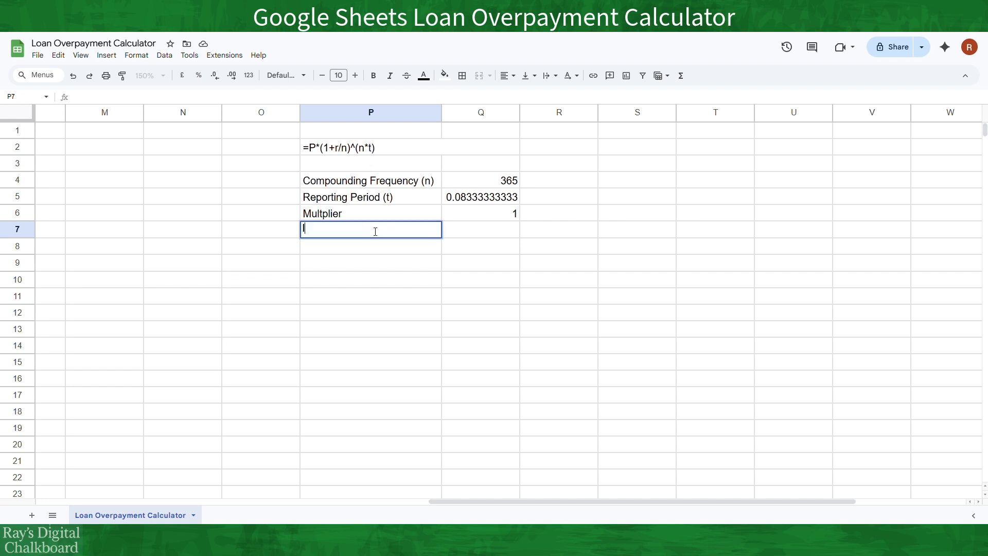
{"action": "type", "text": "ndex (n*t)"}
Enter the formula =Q4*Q5 in Q7 to multiply the compounding frequency by the reporting period
{"action": "left_click", "coordinate": [468, 228]}
{"action": "type", "text": "="}
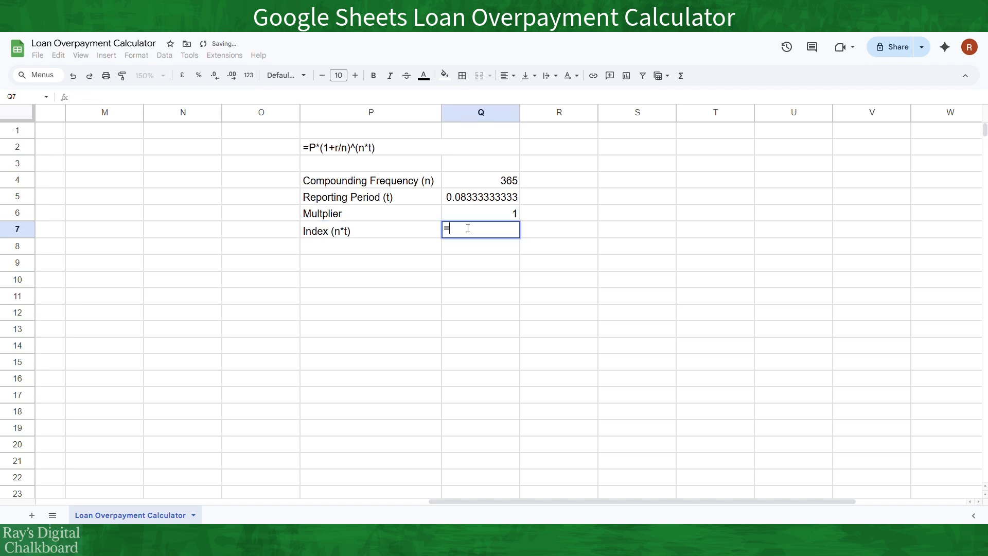
{"action": "left_click", "coordinate": [491, 185]}
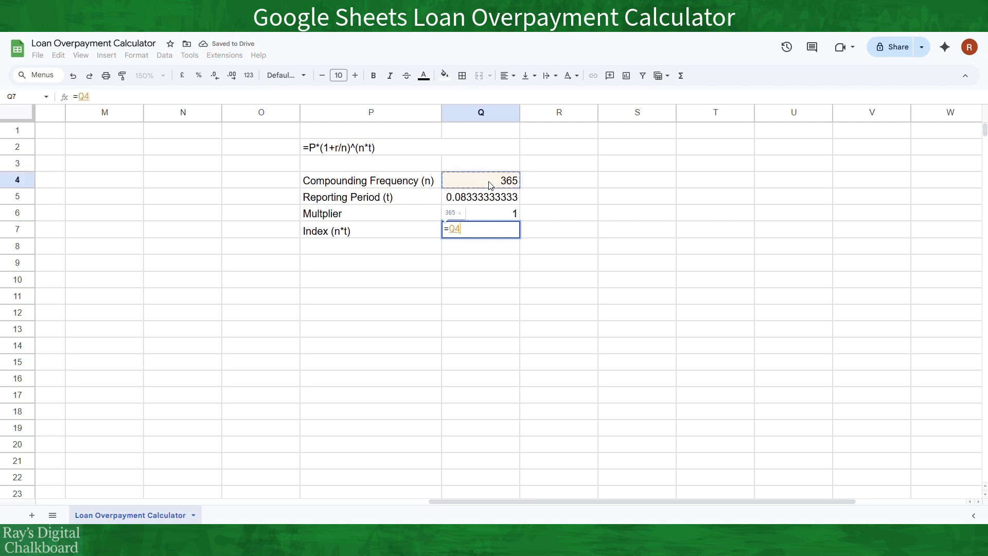
{"action": "type", "text": "*"}
{"action": "left_click", "coordinate": [492, 202]}
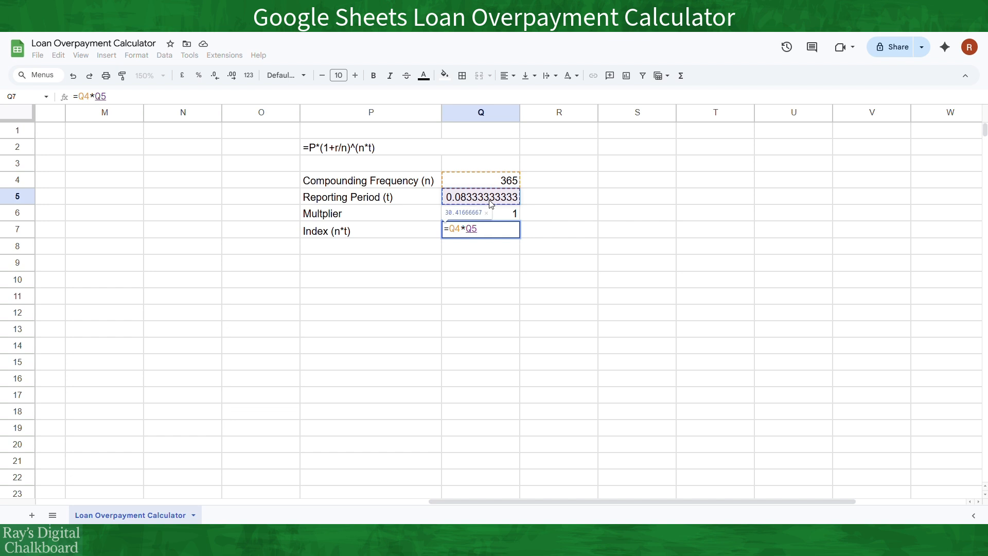
{"action": "key", "text": "Return"}
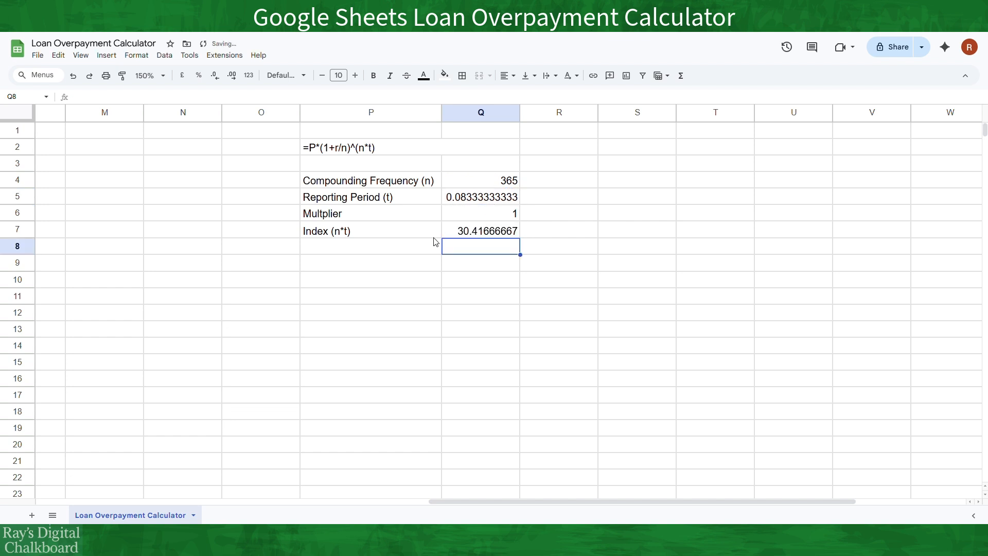
Label P8 as Formula and enter =Q6^Q7 in Q8 to raise the multiplier to the index
{"action": "left_click", "coordinate": [426, 257]}
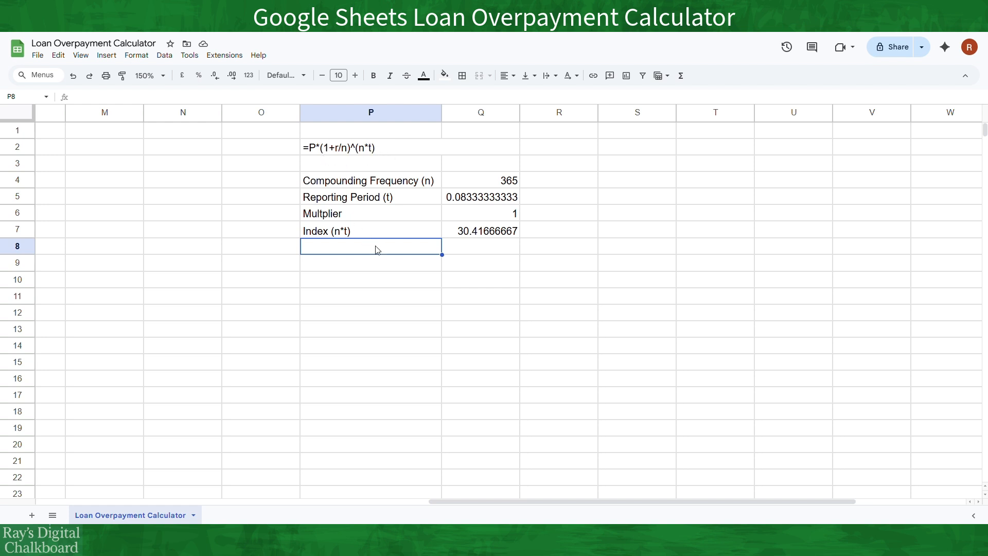
{"action": "type", "text": "Formu"}
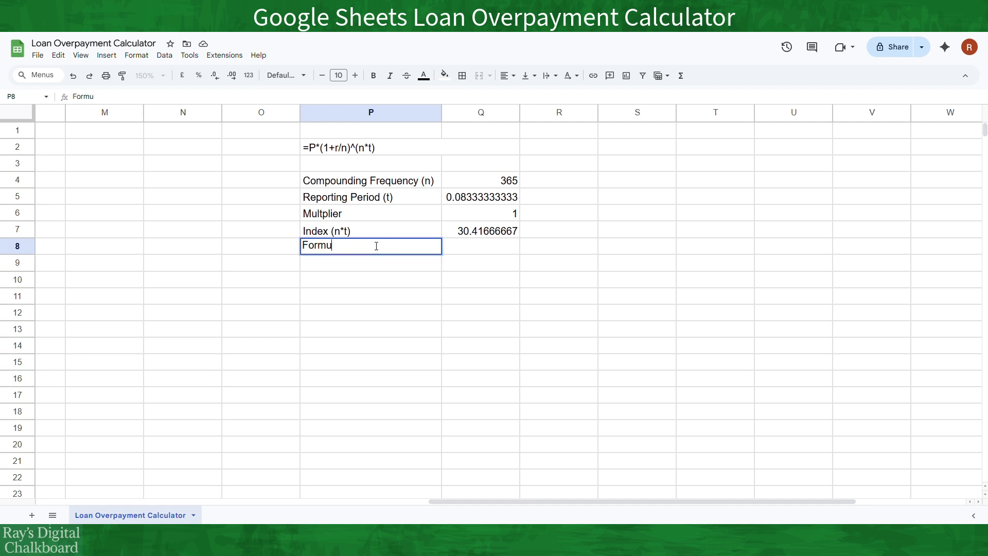
{"action": "type", "text": "la"}
{"action": "left_click", "coordinate": [451, 250]}
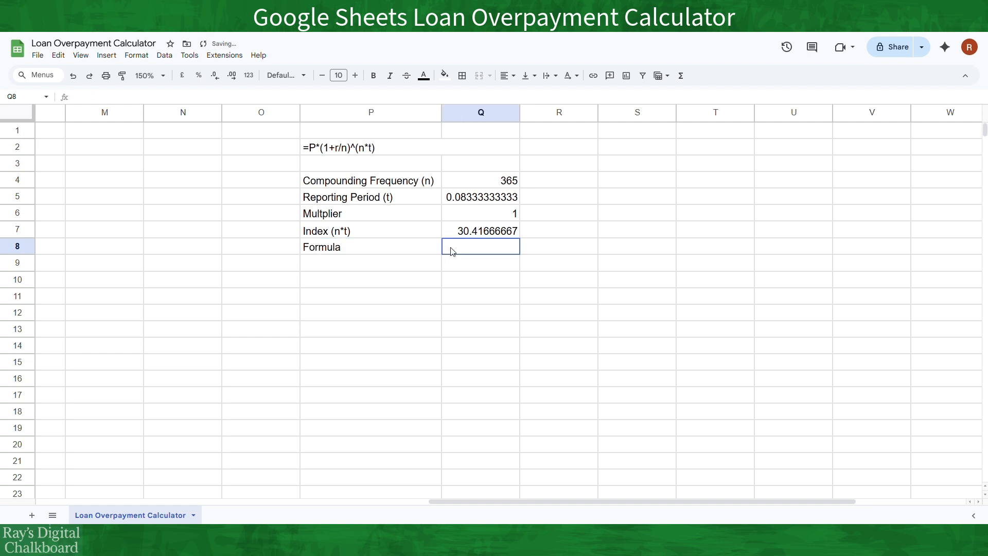
{"action": "type", "text": "="}
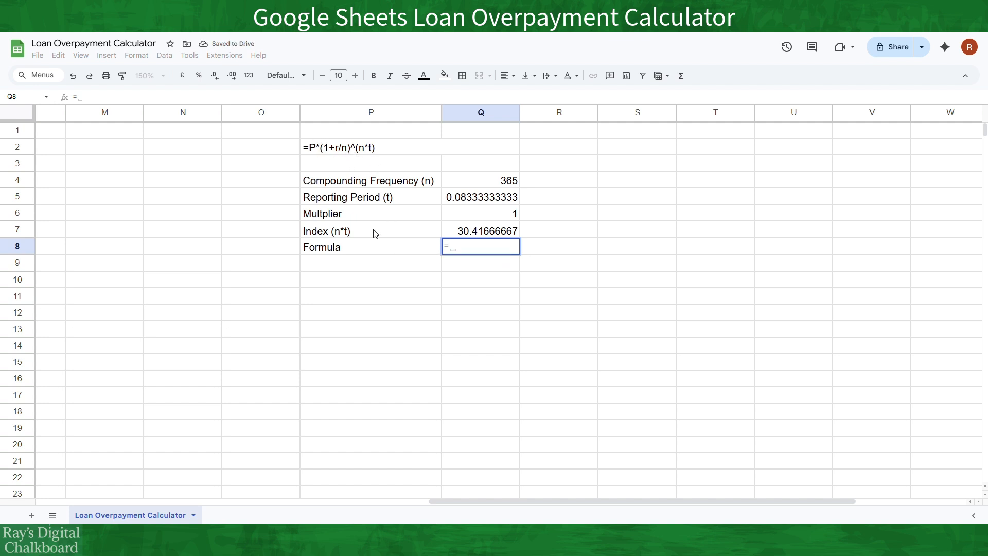
{"action": "left_click", "coordinate": [483, 214]}
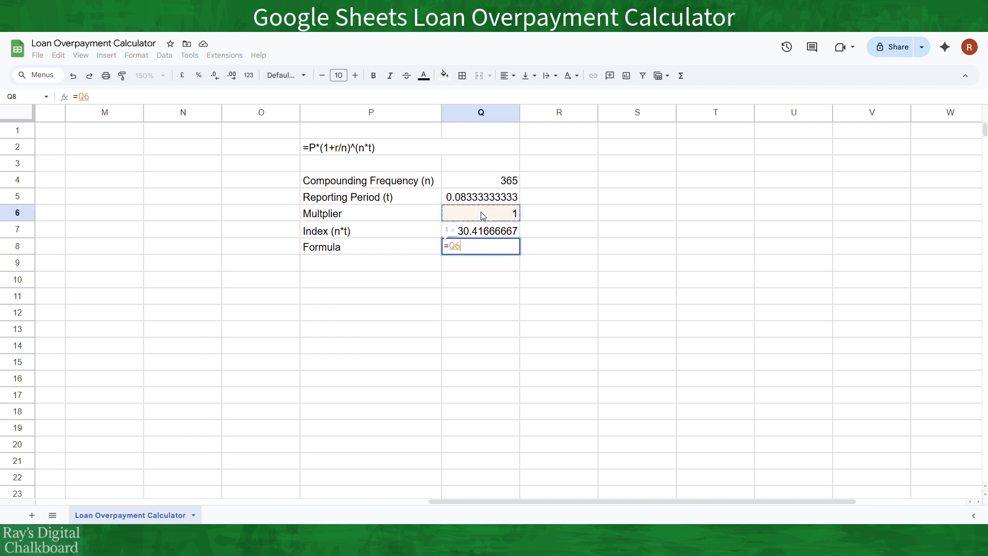
{"action": "type", "text": "^"}
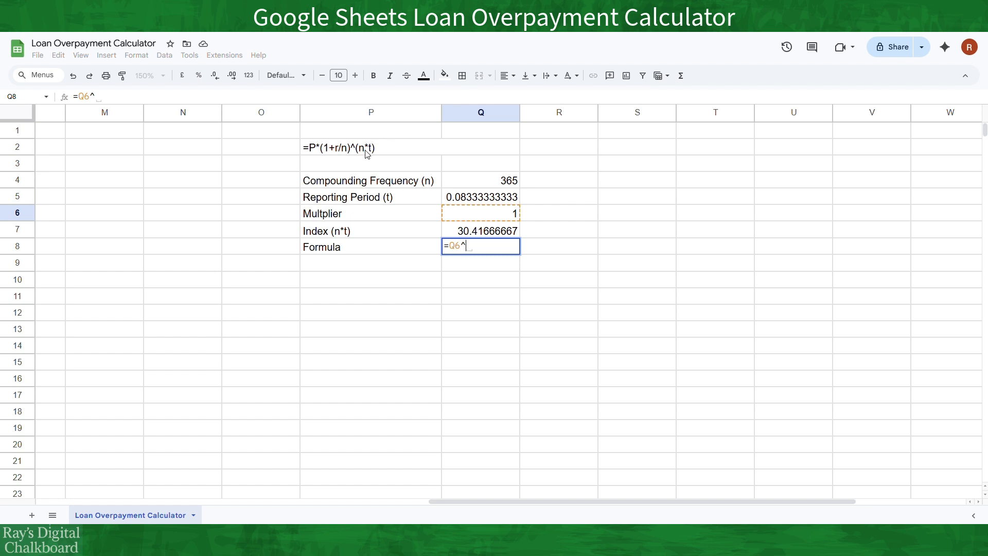
{"action": "left_click", "coordinate": [504, 233]}
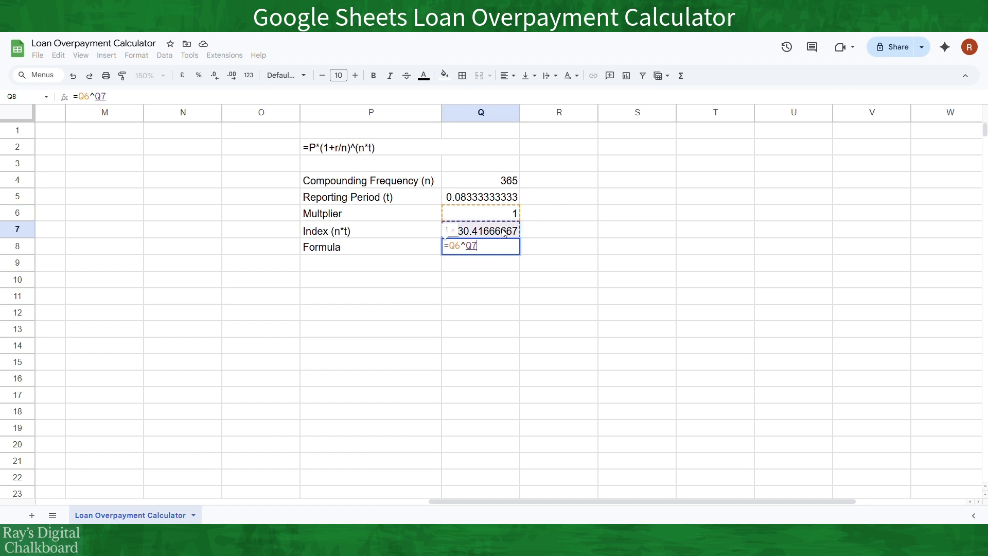
{"action": "key", "text": "Return"}
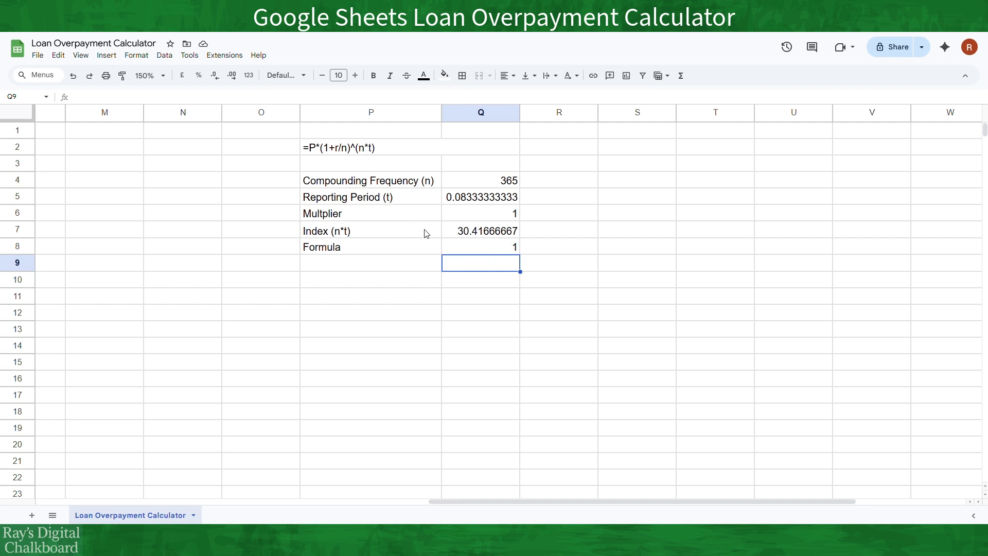
Enter 5% as the Interest Rate in C8 and check the recalculated multiplier in the helper cells
{"action": "scroll", "coordinate": [241, 237], "scroll_direction": "left", "scroll_amount": 5}
{"action": "scroll", "coordinate": [240, 236], "scroll_direction": "left", "scroll_amount": 7}
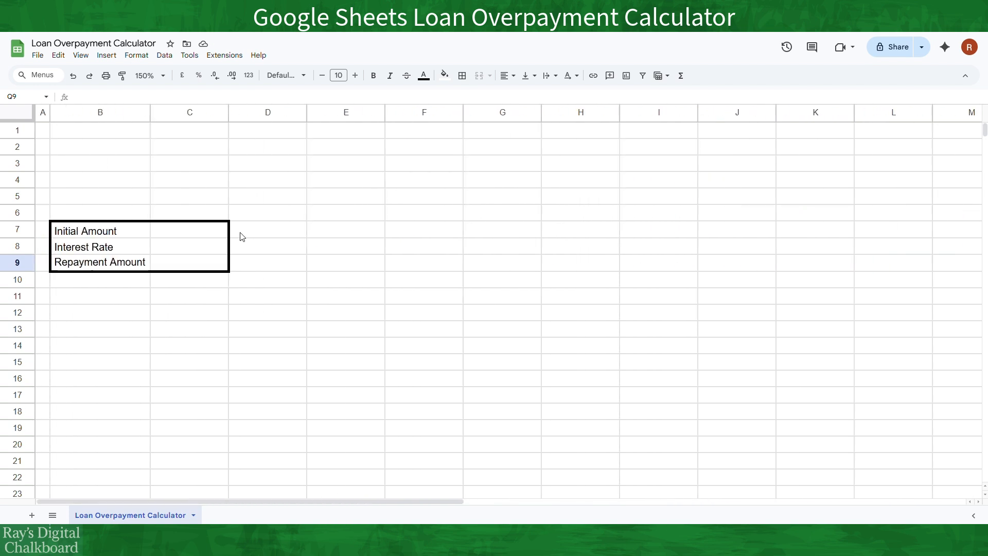
{"action": "left_click", "coordinate": [181, 252]}
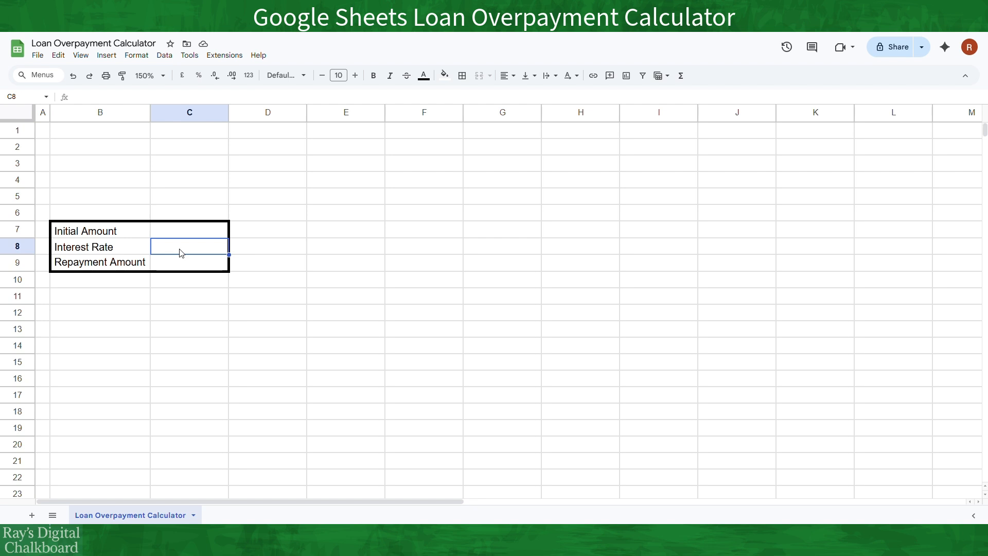
{"action": "type", "text": "5%"}
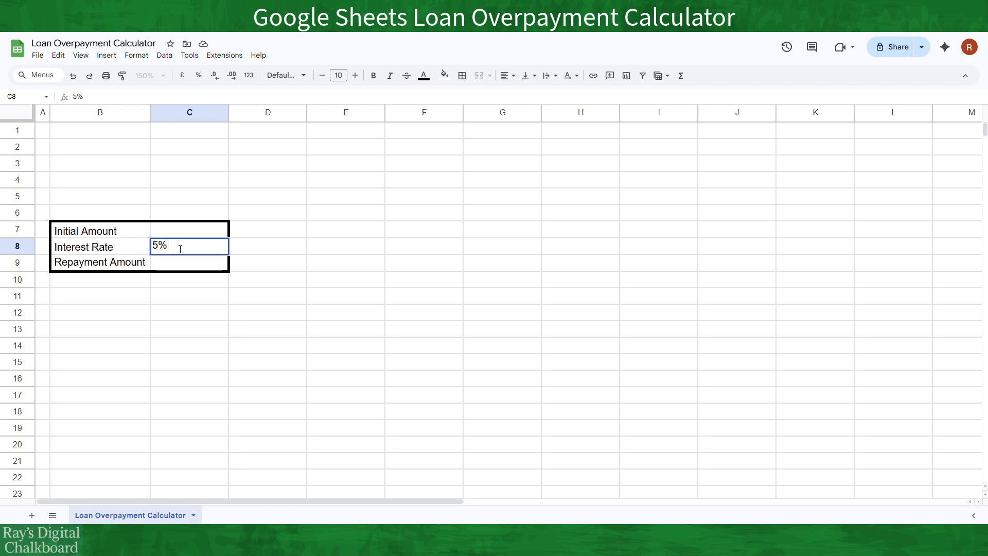
{"action": "key", "text": "Return"}
{"action": "scroll", "coordinate": [527, 252], "scroll_direction": "right", "scroll_amount": 8}
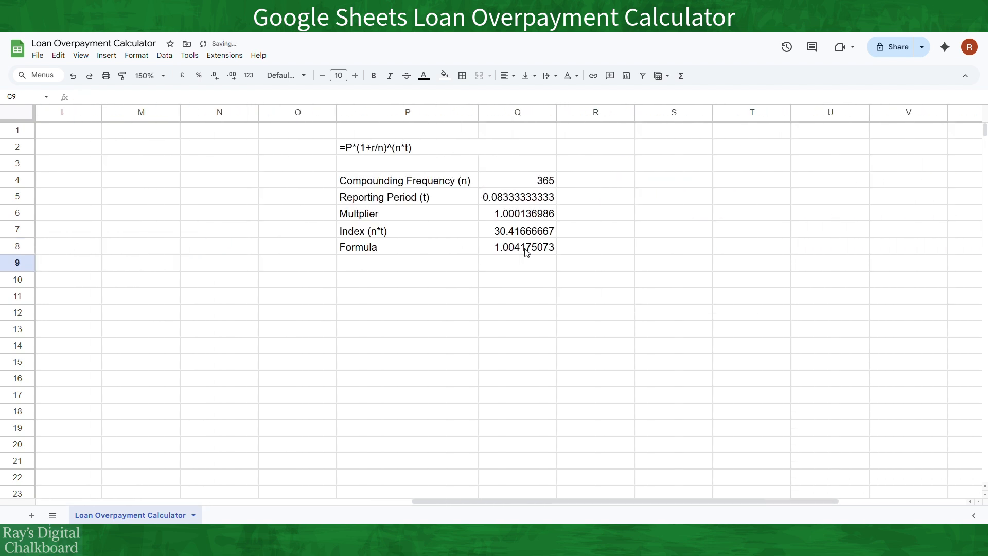
{"action": "left_click", "coordinate": [460, 218]}
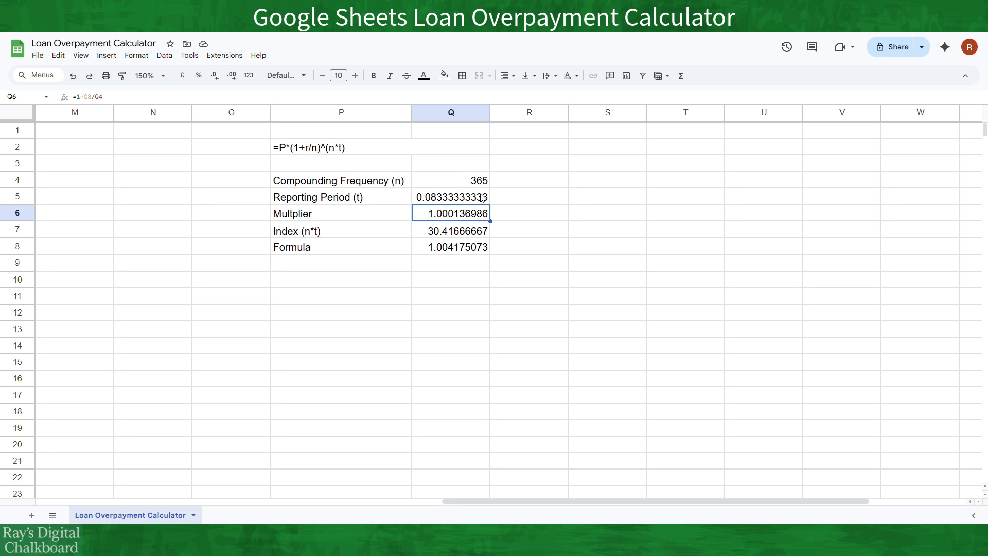
{"action": "left_click", "coordinate": [469, 265]}
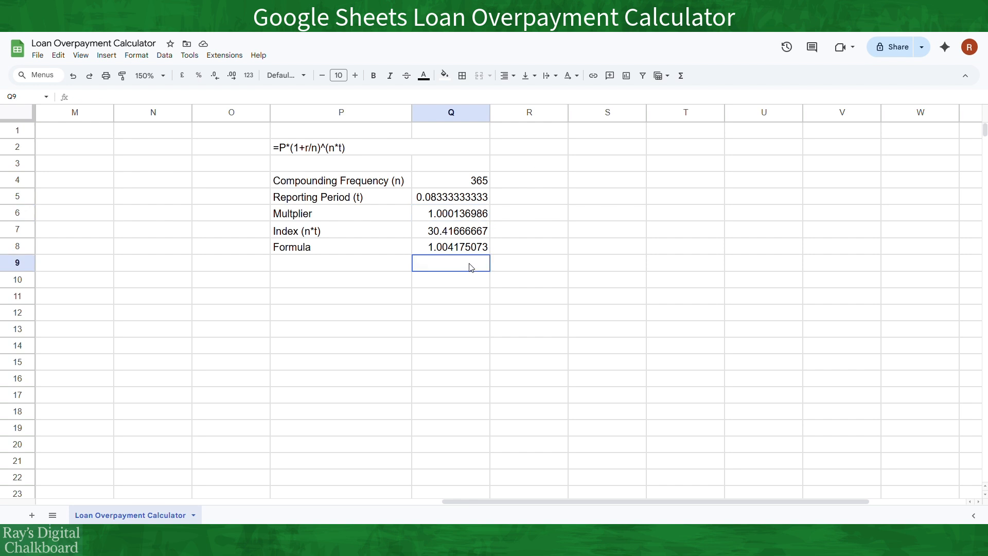
Add an outer border around the compound interest helper block P2:Q8
{"action": "left_click_drag", "start_coordinate": [387, 149], "coordinate": [381, 249]}
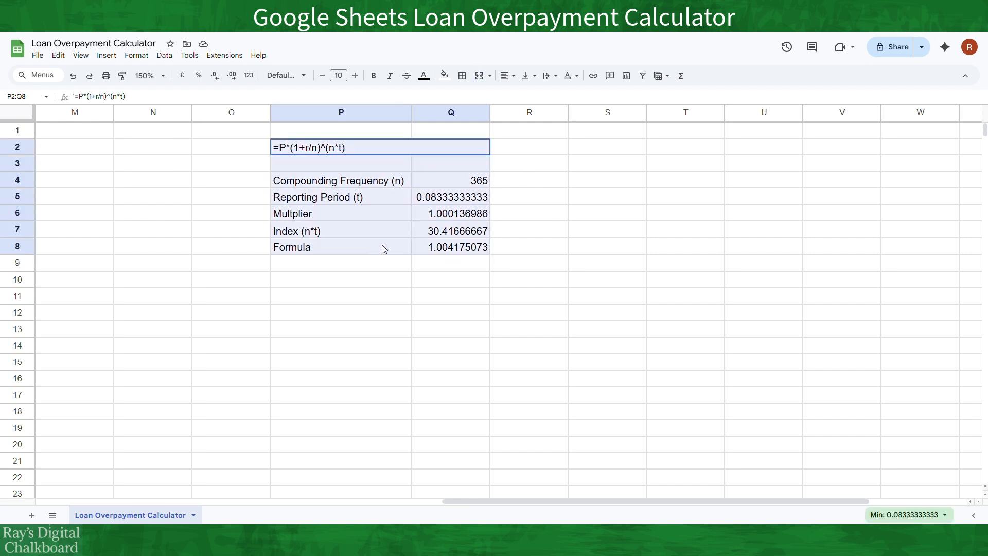
{"action": "left_click", "coordinate": [462, 75]}
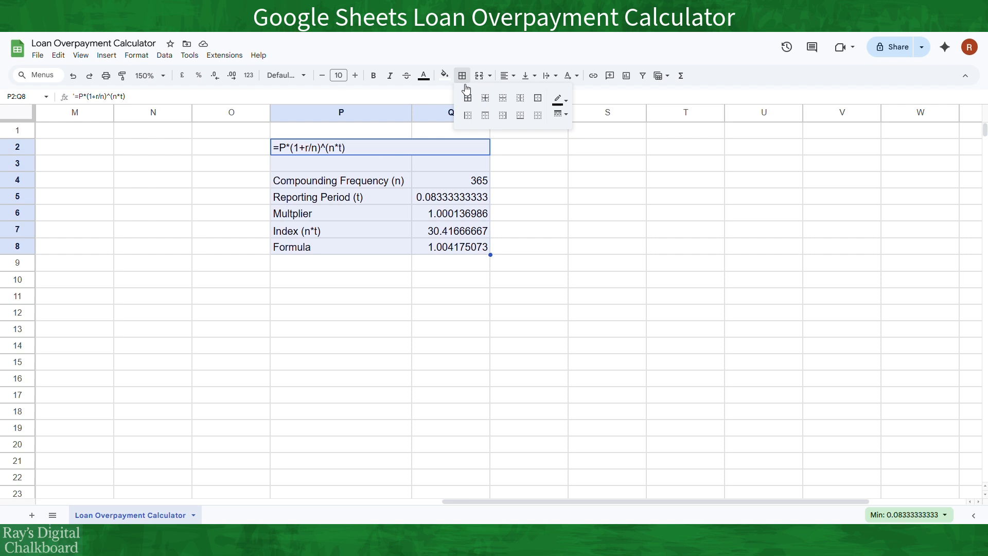
{"action": "left_click", "coordinate": [540, 100]}
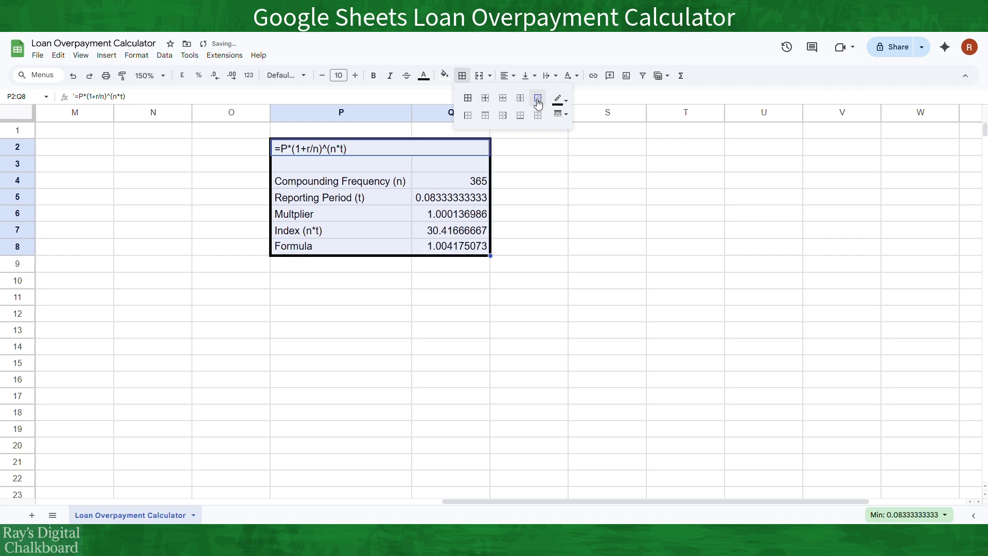
{"action": "left_click", "coordinate": [532, 235]}
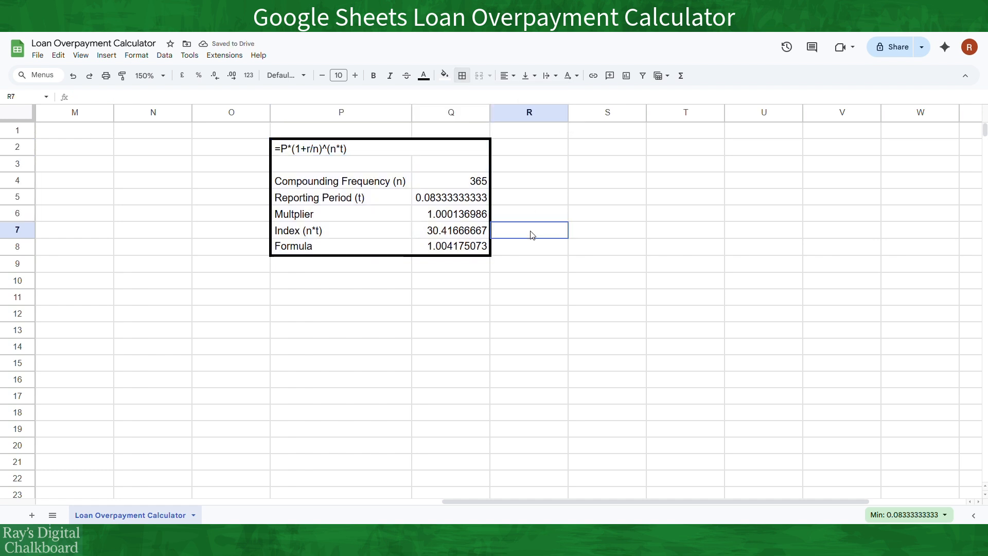
Start the repayment schedule's header row with Date in B14 and Paid in this month in C14
{"action": "scroll", "coordinate": [412, 306], "scroll_direction": "left", "scroll_amount": 10}
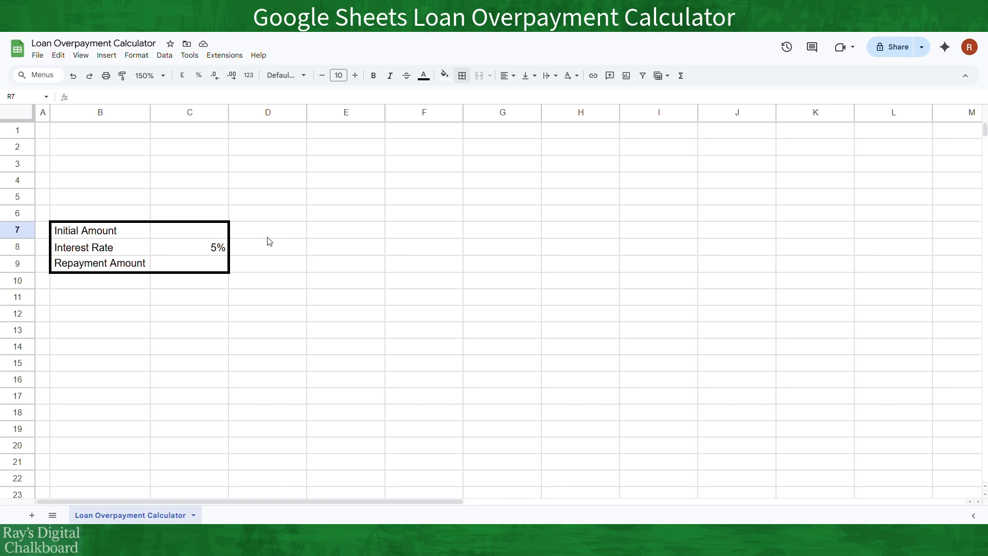
{"action": "left_click", "coordinate": [113, 303]}
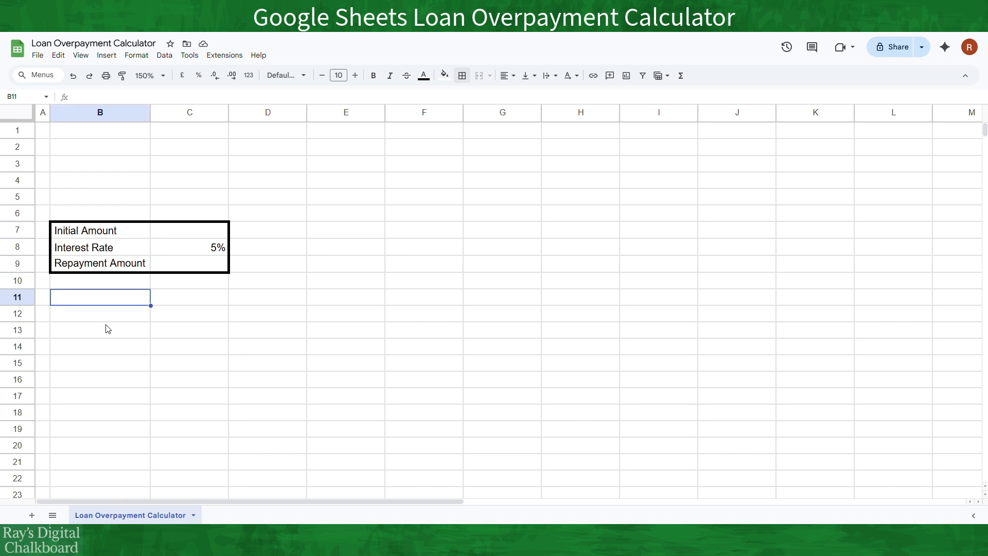
{"action": "left_click", "coordinate": [105, 356]}
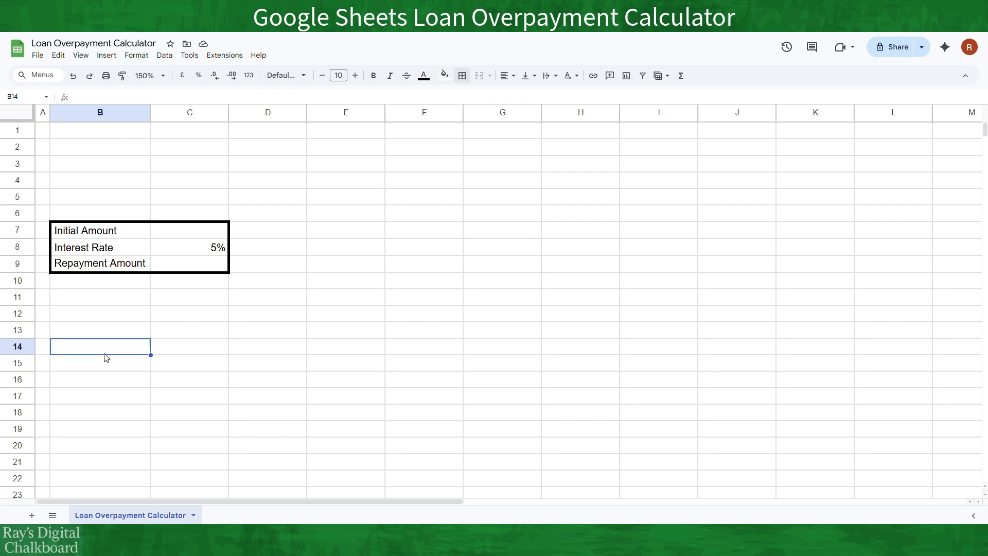
{"action": "type", "text": "Date"}
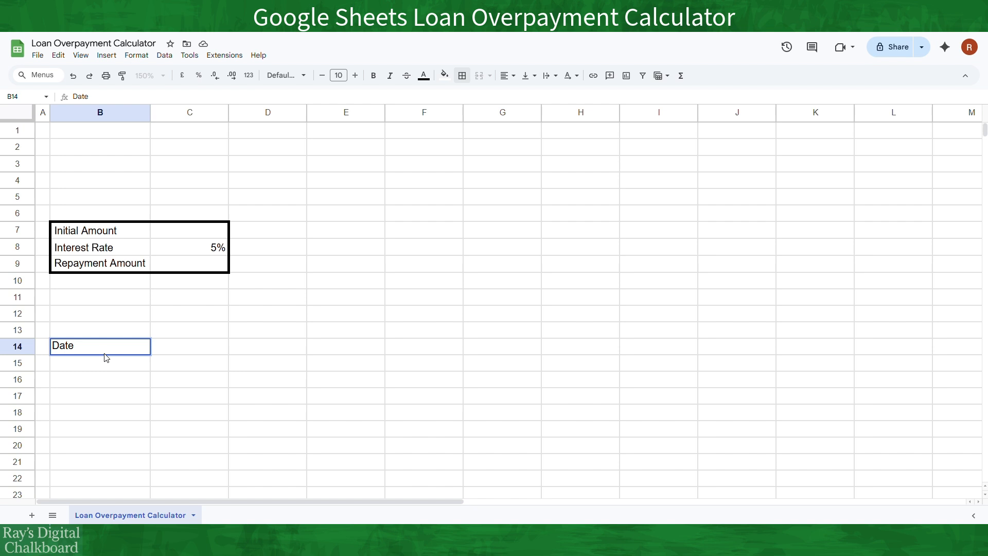
{"action": "key", "text": "Tab"}
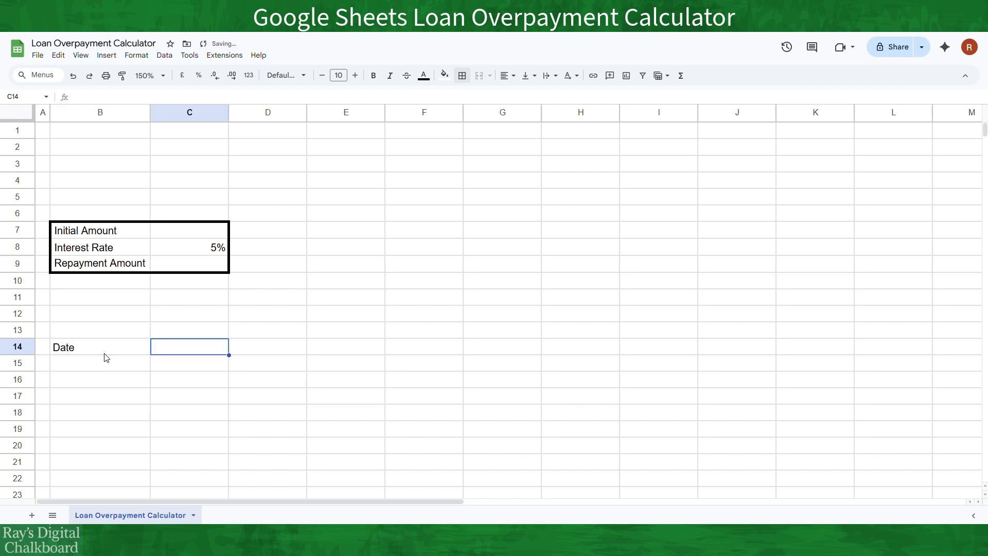
{"action": "type", "text": "Paid i"}
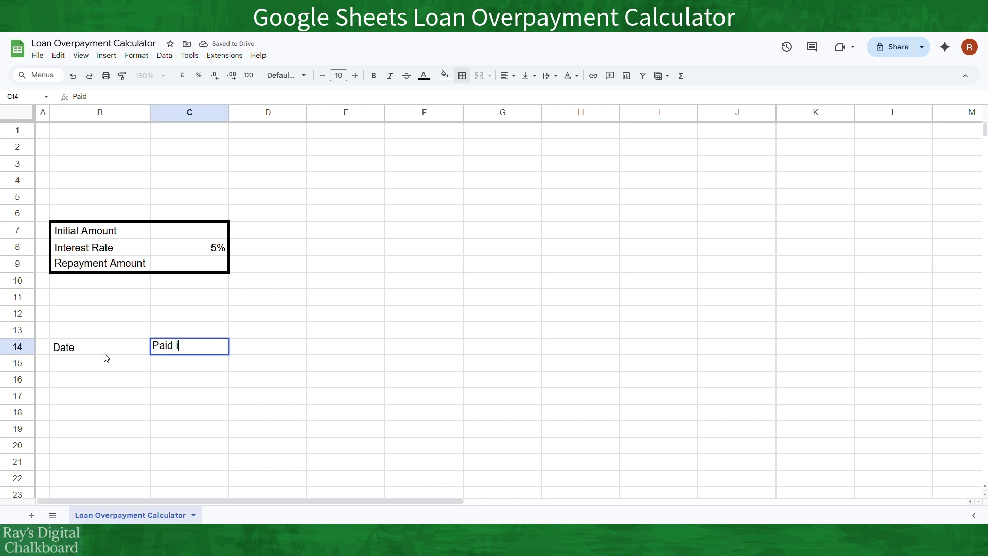
{"action": "type", "text": "n this month"}
{"action": "key", "text": "Tab"}
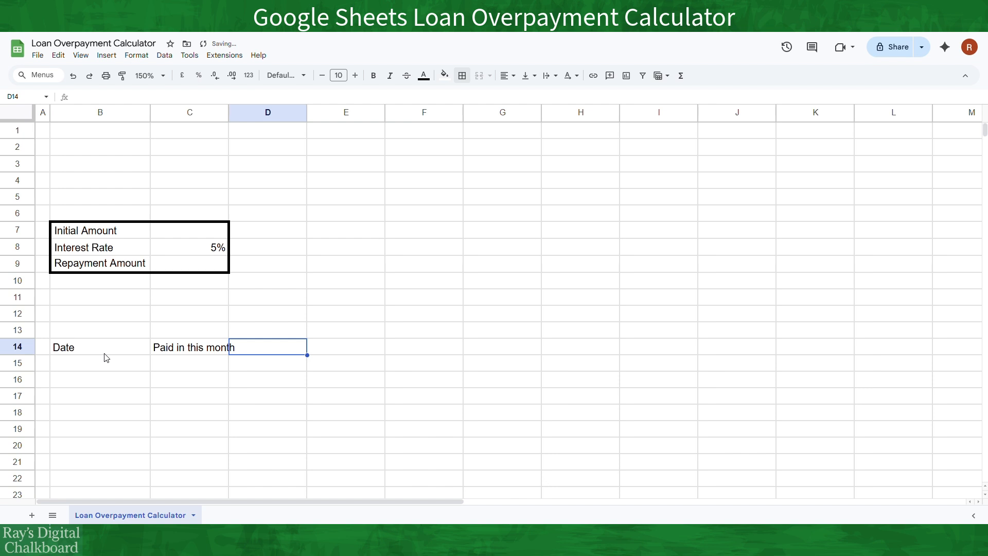
Add the headers Interest added this month in D14 and Account Total in E14
{"action": "type", "text": "In"}
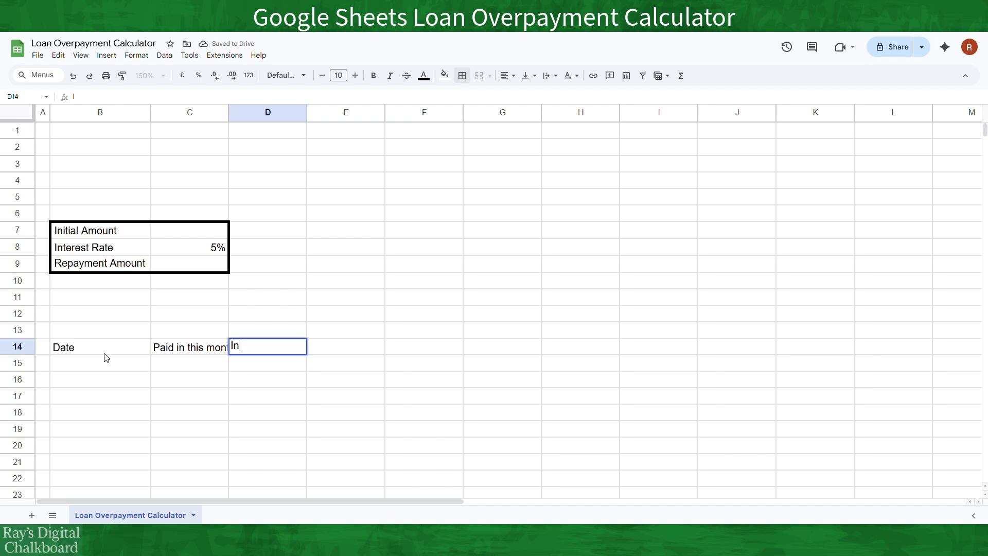
{"action": "type", "text": "terest added this month"}
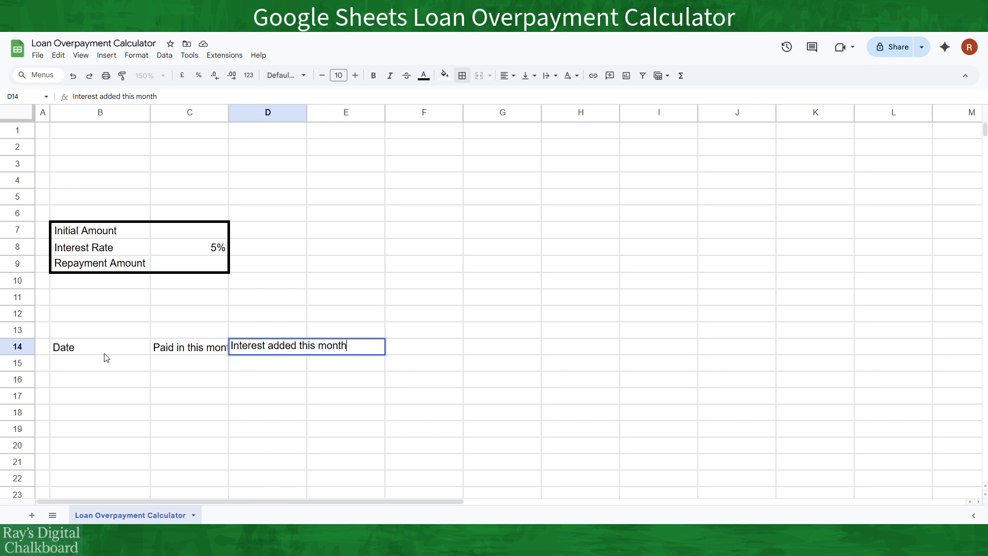
{"action": "key", "text": "Tab"}
{"action": "type", "text": "A"}
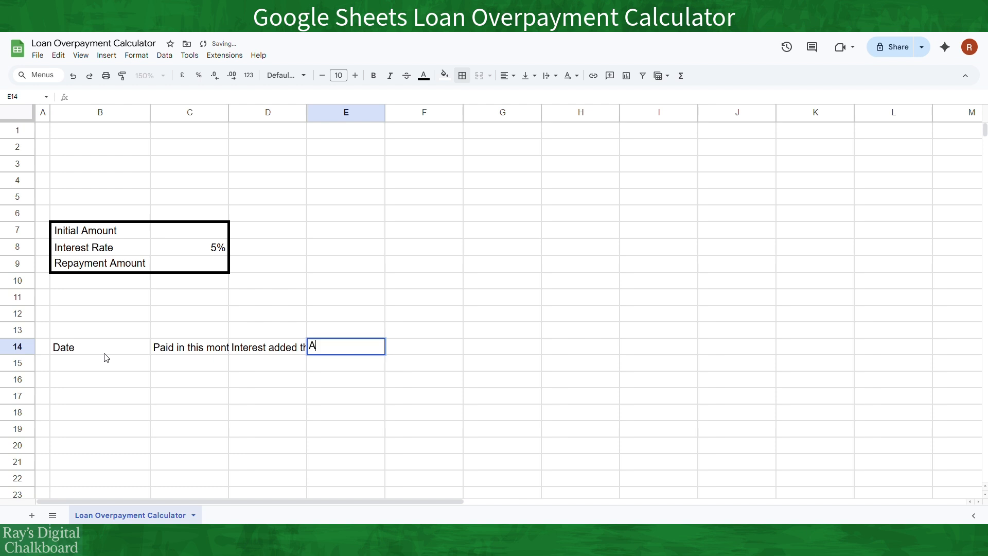
{"action": "type", "text": "ccount Total"}
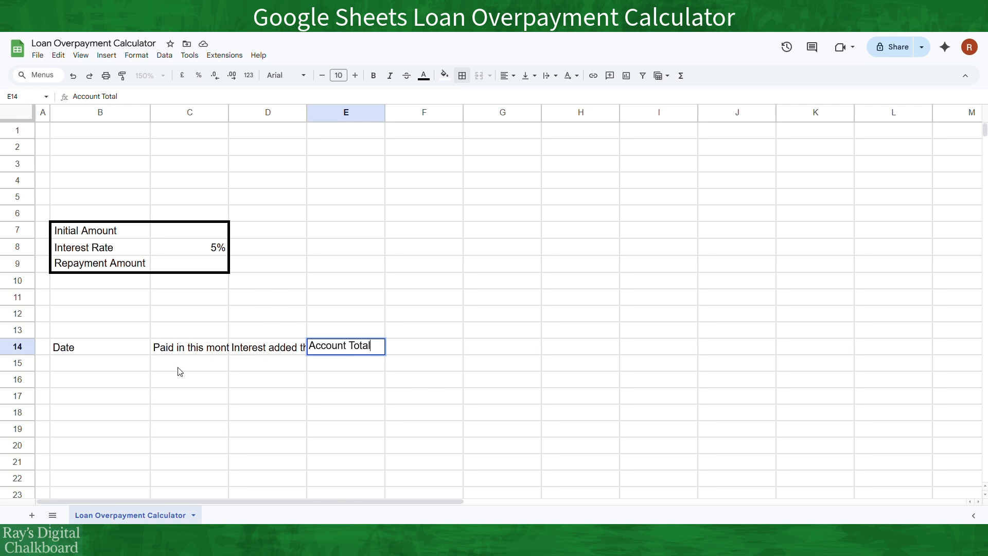
{"action": "left_click_drag", "start_coordinate": [297, 395], "coordinate": [323, 372]}
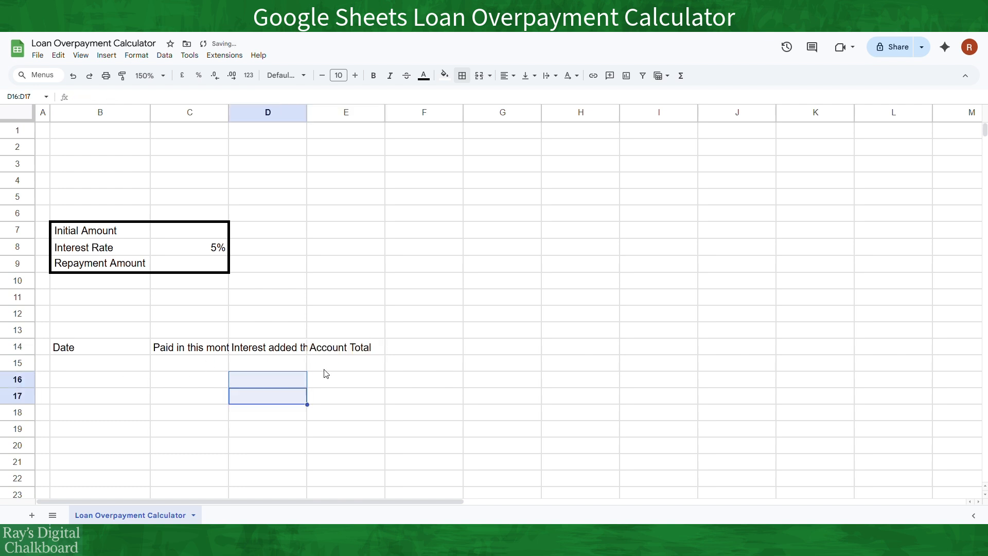
Wrap the text of the schedule headers in B14:E14
{"action": "left_click", "coordinate": [346, 352]}
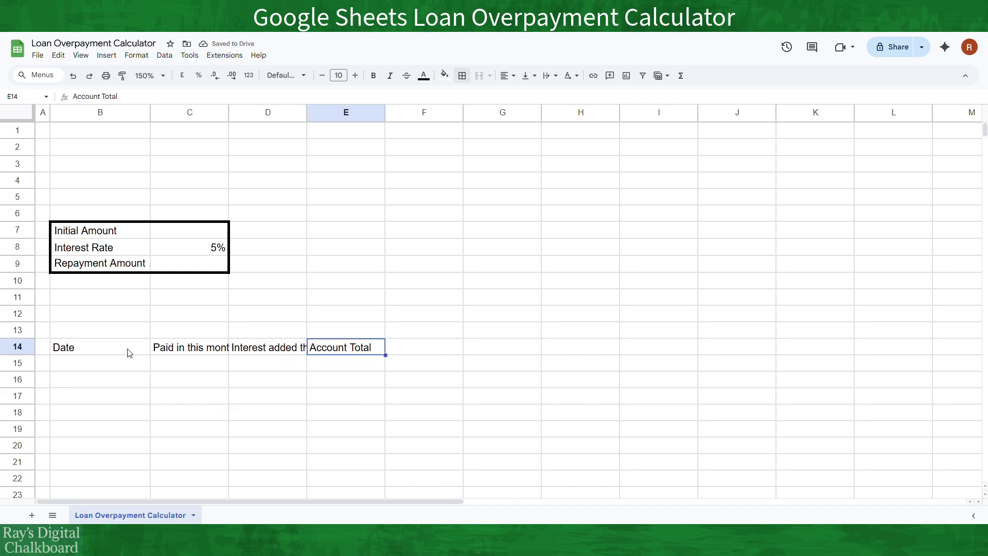
{"action": "left_click_drag", "start_coordinate": [126, 355], "coordinate": [353, 353]}
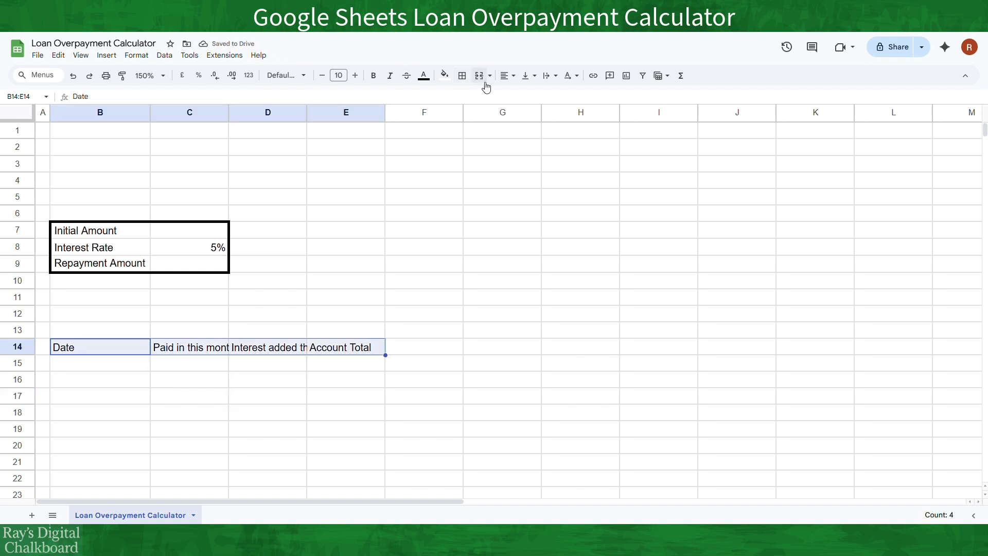
{"action": "left_click", "coordinate": [548, 78]}
{"action": "left_click", "coordinate": [566, 95]}
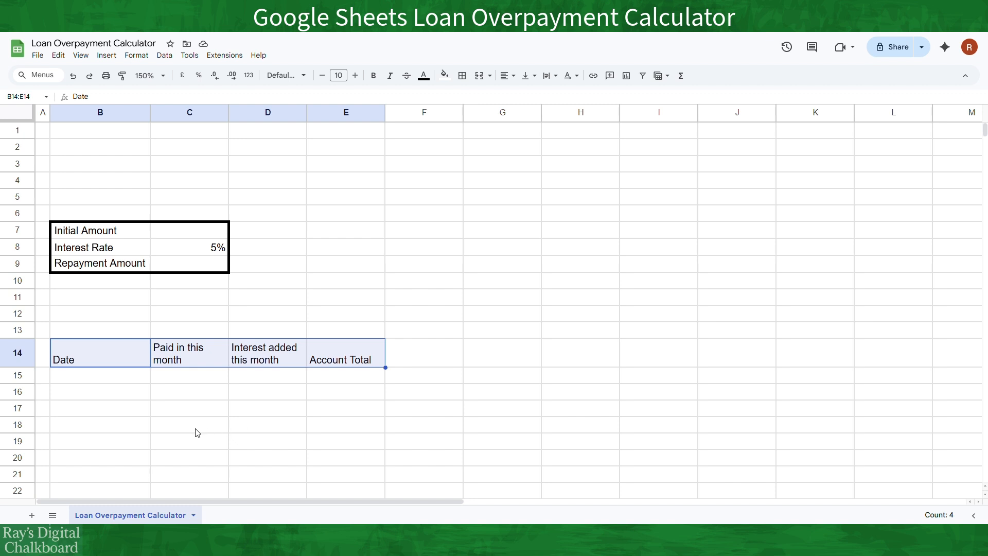
Enter December 2025 in B15 as the first date of the schedule
{"action": "left_click", "coordinate": [126, 380]}
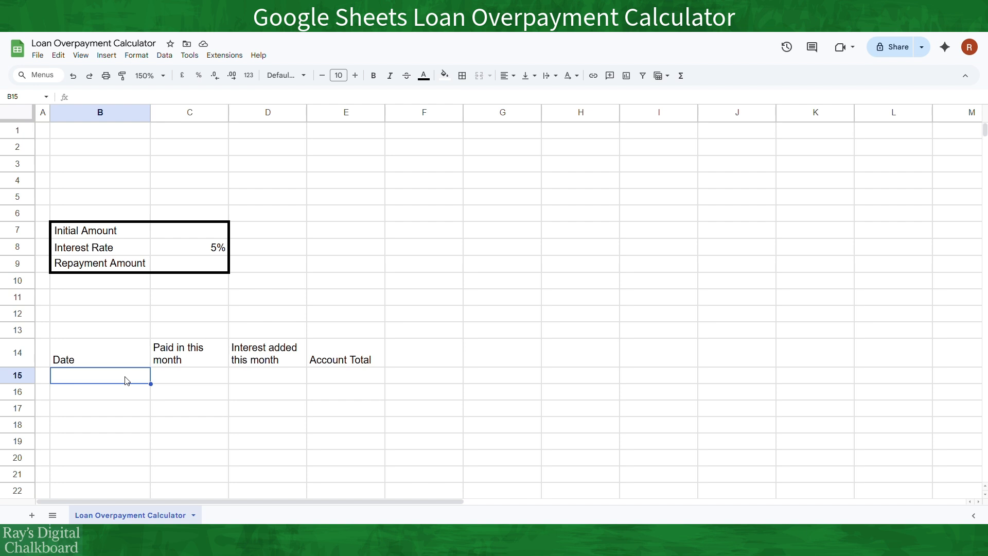
{"action": "type", "text": "Dece"}
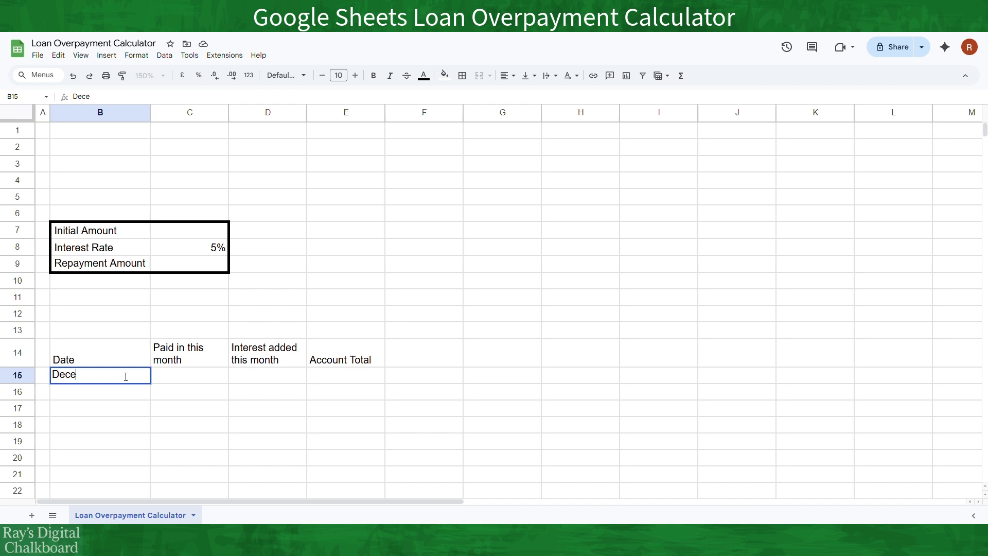
{"action": "type", "text": "mber 2025"}
{"action": "key", "text": "Return"}
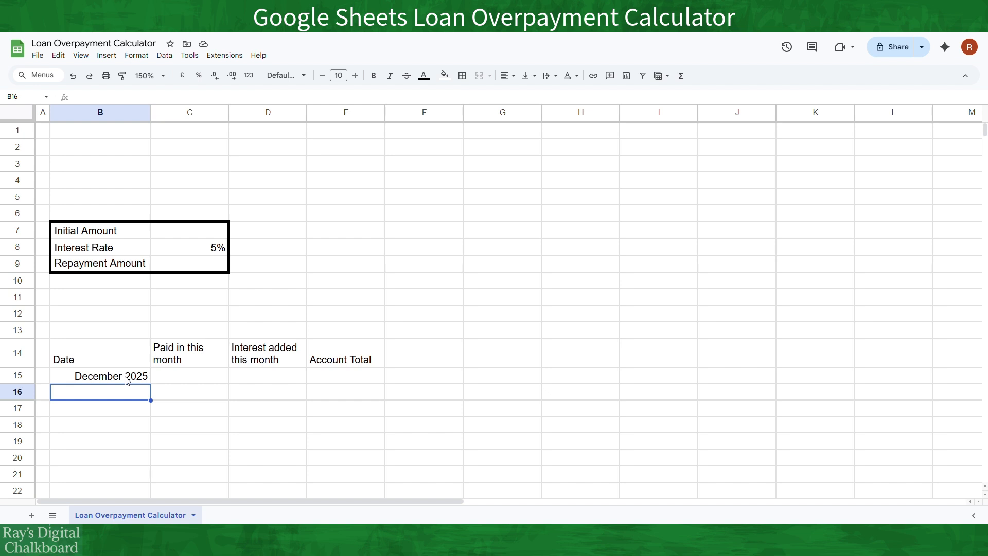
Enter the formula =edate(B15,1) in B16 to advance the schedule date by one month
{"action": "type", "text": "=edate("}
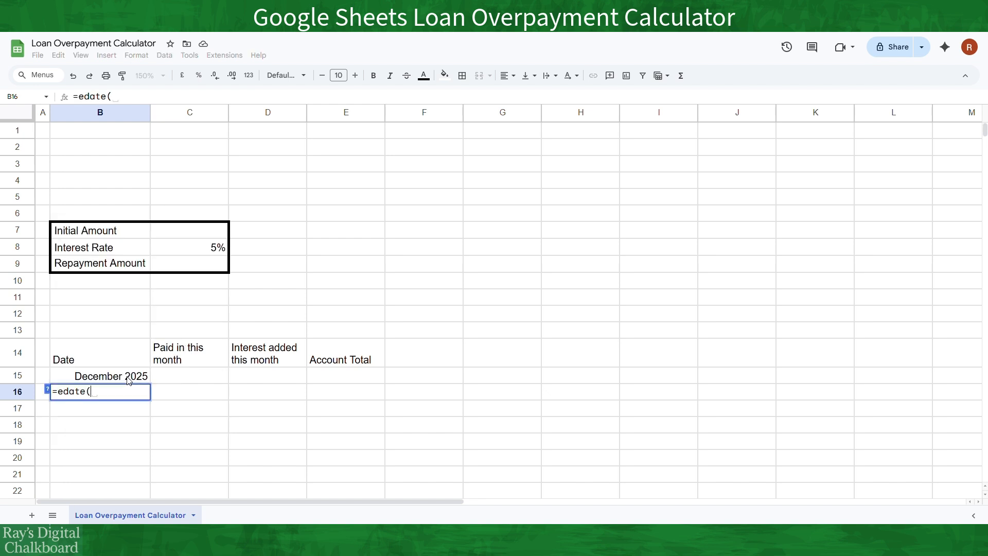
{"action": "left_click", "coordinate": [130, 379]}
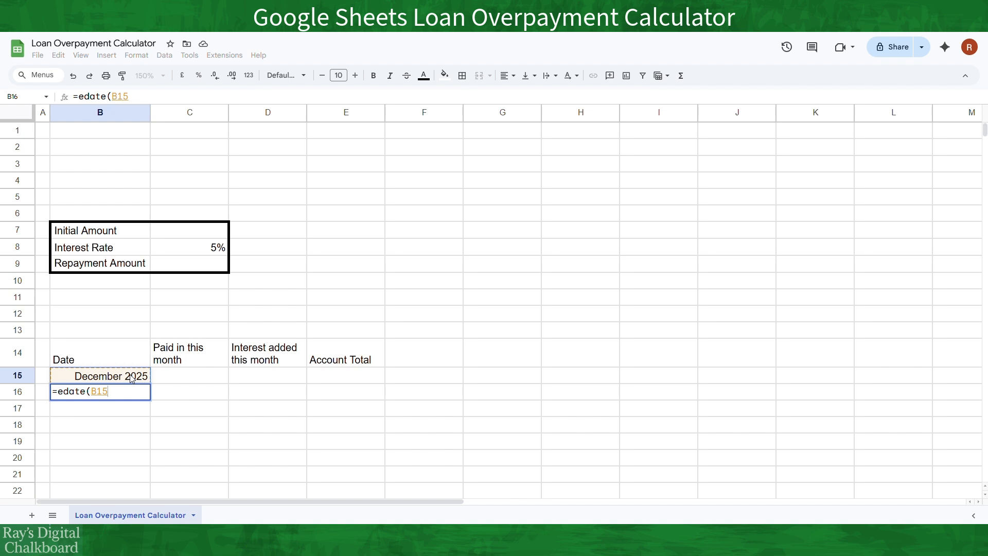
{"action": "type", "text": ", "}
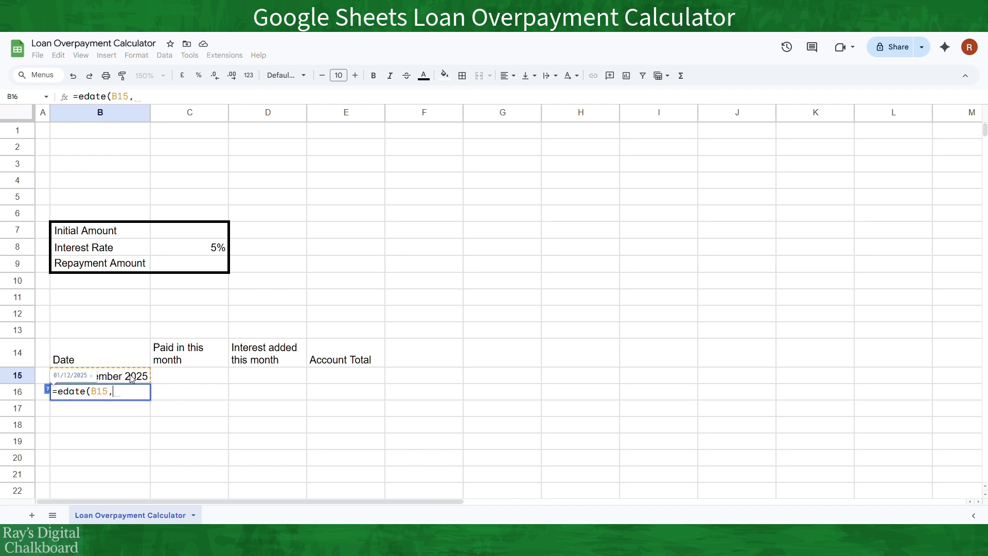
{"action": "type", "text": "1"}
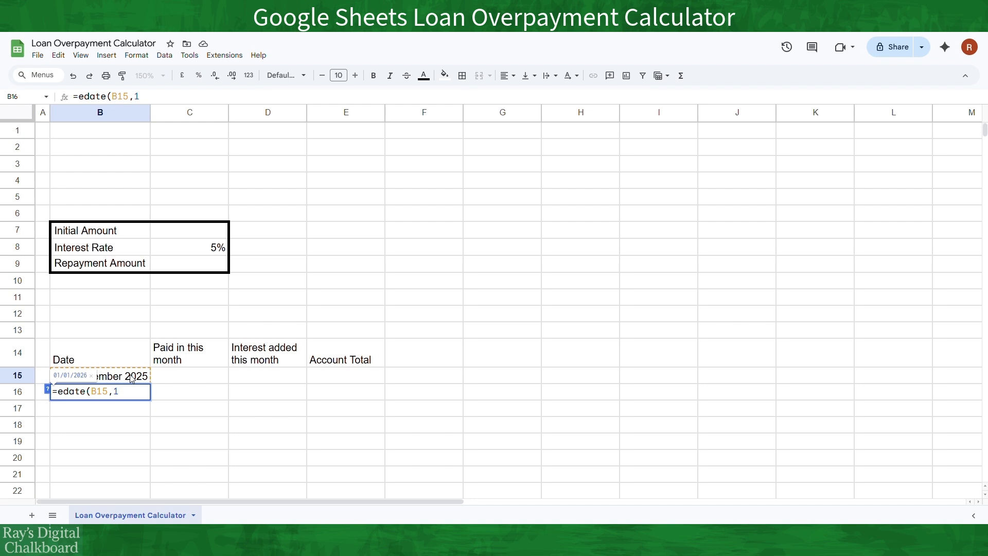
{"action": "type", "text": ")"}
{"action": "key", "text": "Return"}
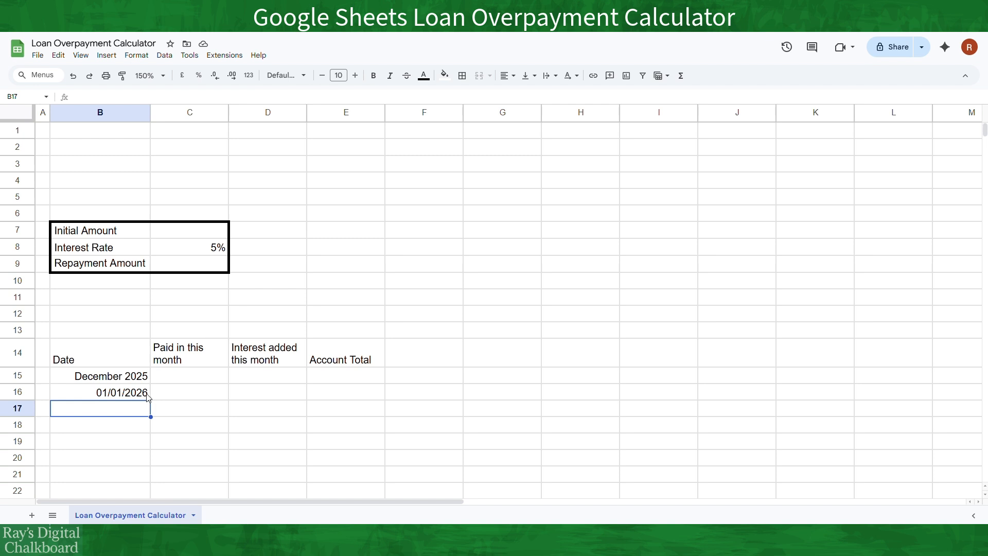
Enter the formula =C9 in C15 to link the first month's payment to the Repayment Amount
{"action": "left_click", "coordinate": [195, 378]}
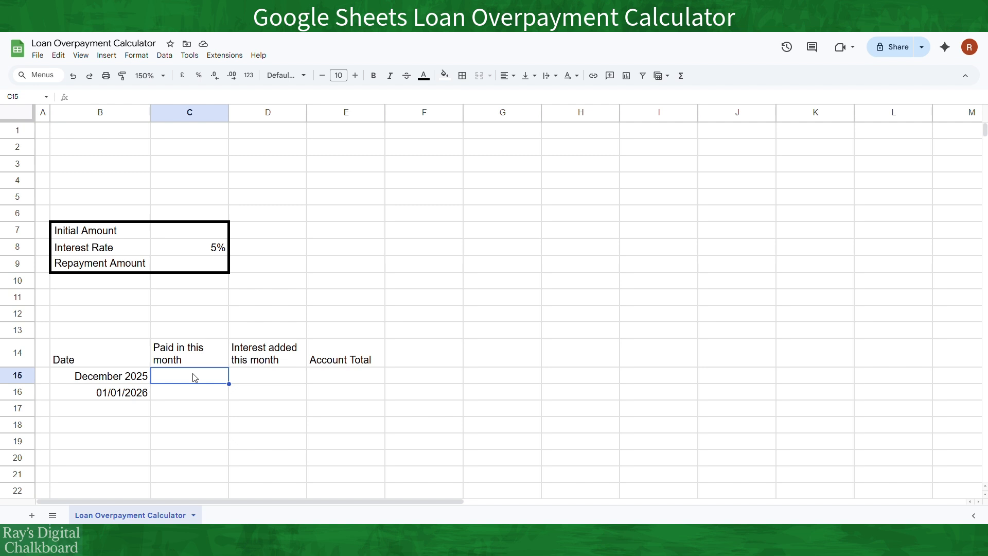
{"action": "type", "text": "="}
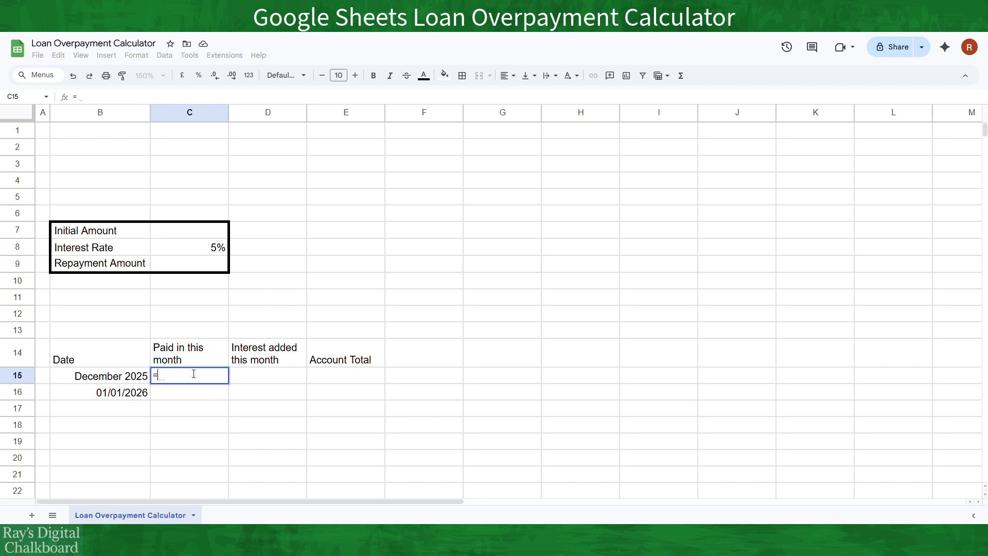
{"action": "left_click", "coordinate": [200, 268]}
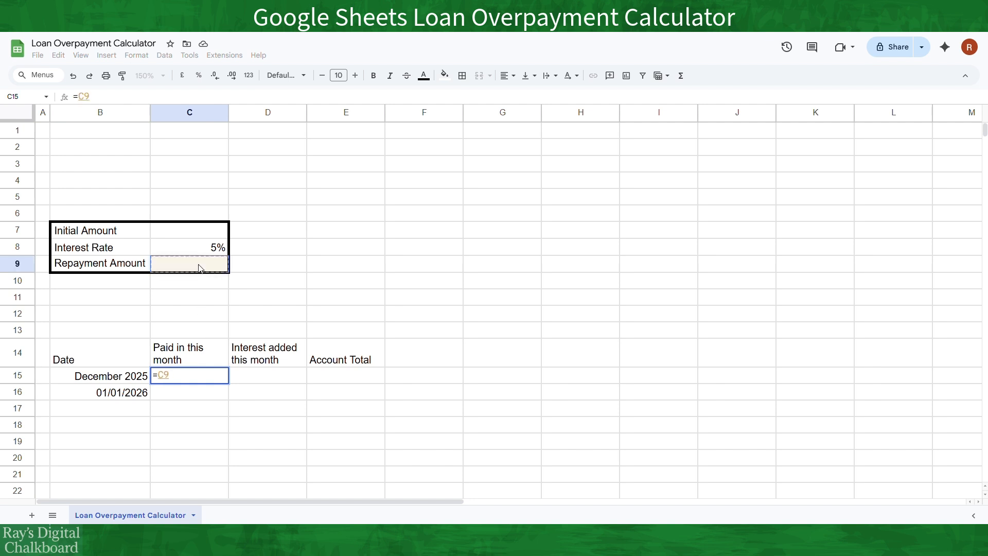
{"action": "key", "text": "Return"}
Enter £300 as the Repayment Amount in C9
{"action": "left_click", "coordinate": [200, 268]}
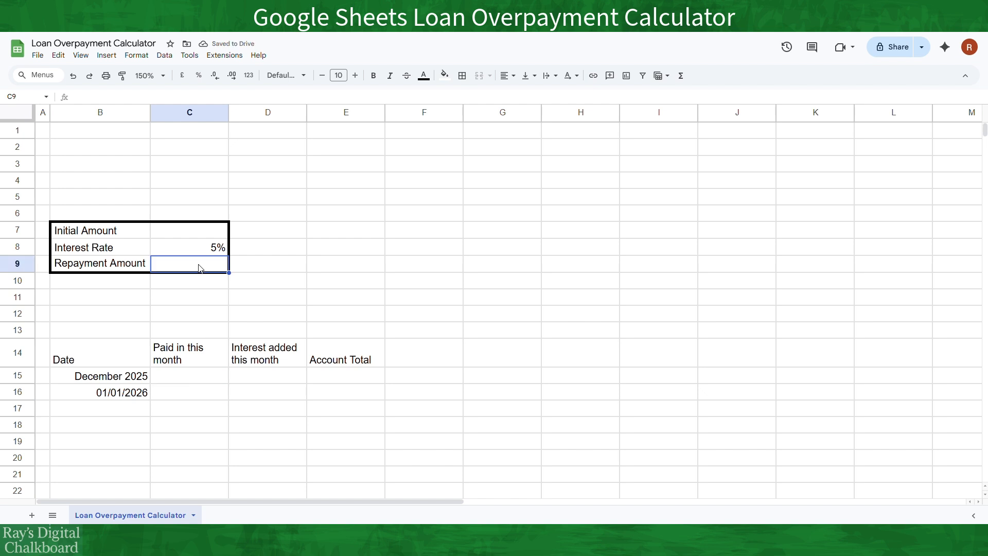
{"action": "type", "text": "£"}
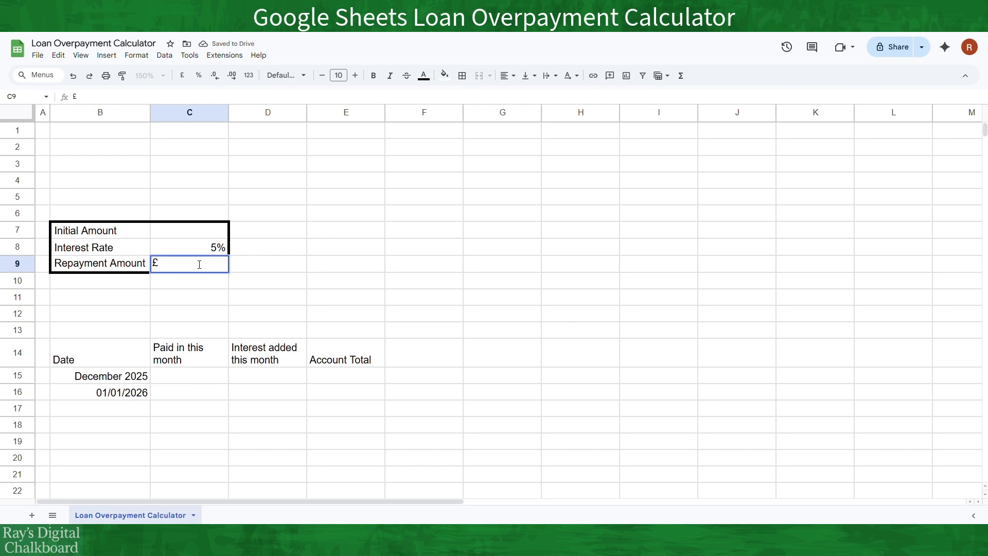
{"action": "type", "text": "300"}
{"action": "key", "text": "Return"}
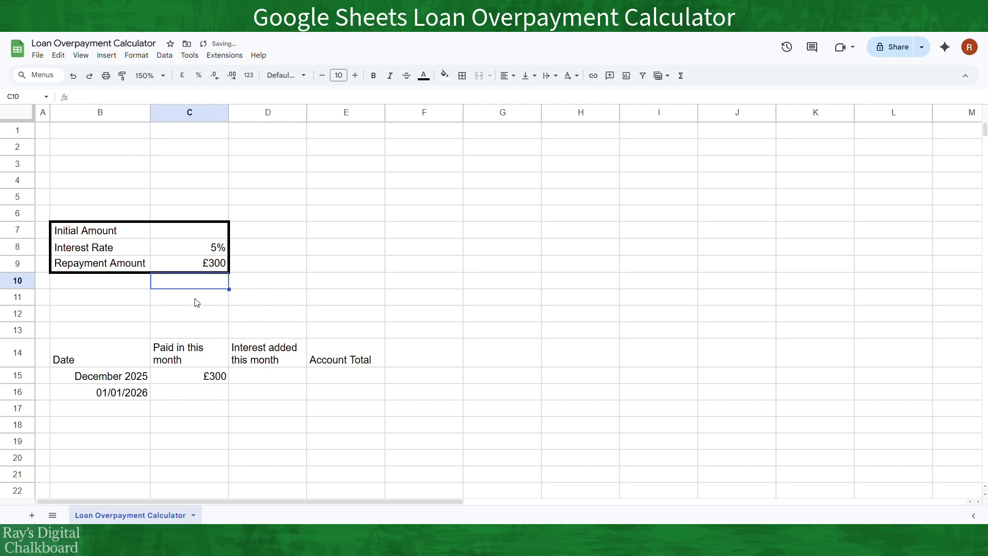
Fill the C15 formula down to C16 and inspect the reference in the copied formula
{"action": "left_click", "coordinate": [200, 380]}
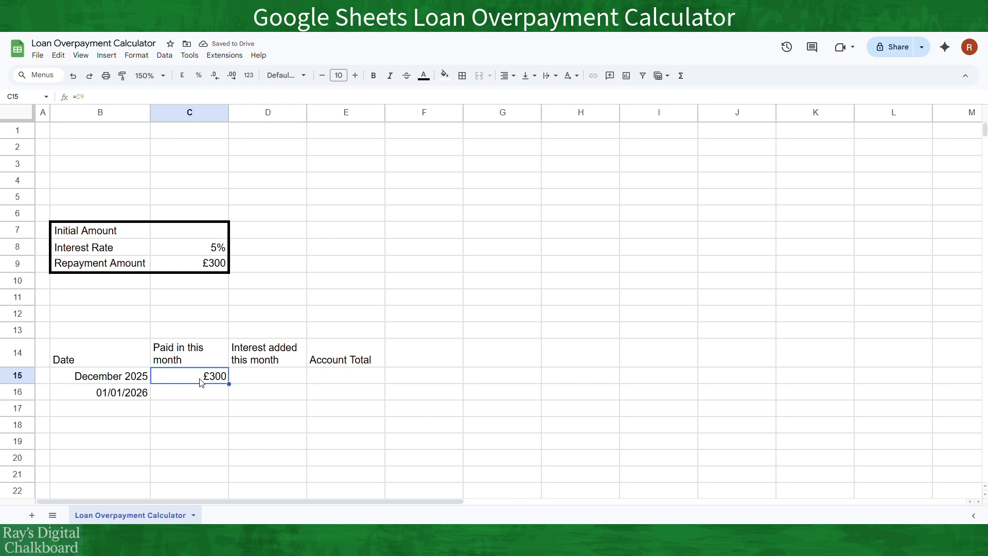
{"action": "left_click_drag", "start_coordinate": [229, 384], "coordinate": [216, 405]}
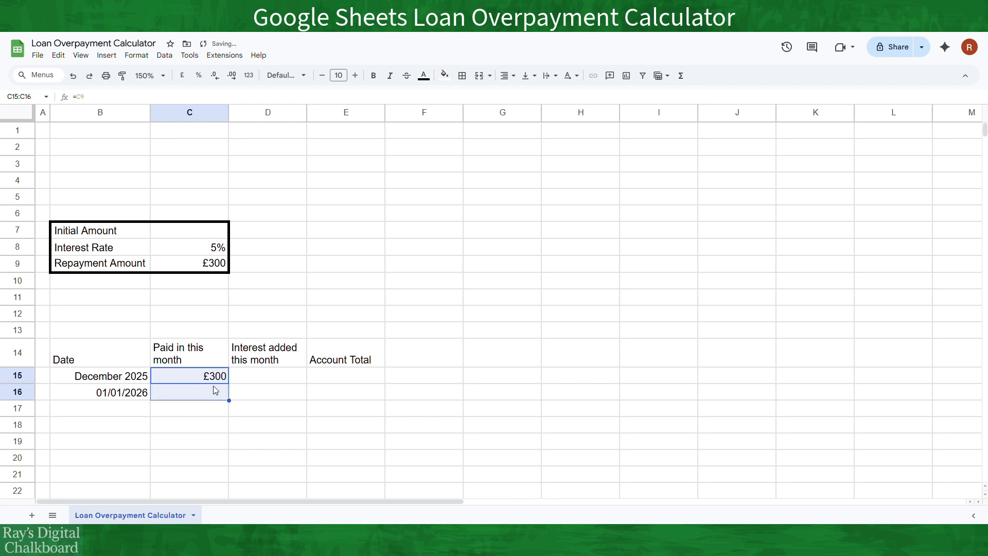
{"action": "left_click", "coordinate": [214, 394]}
{"action": "double_click", "coordinate": [213, 392]}
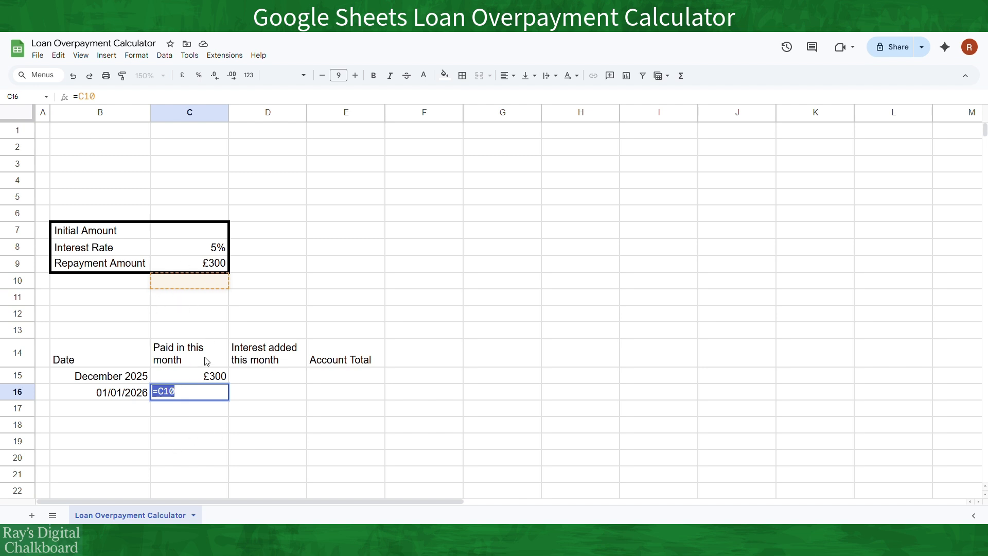
Make the reference in C15 absolute as =$C$9 and fill the formula down to C16
{"action": "left_click", "coordinate": [213, 379]}
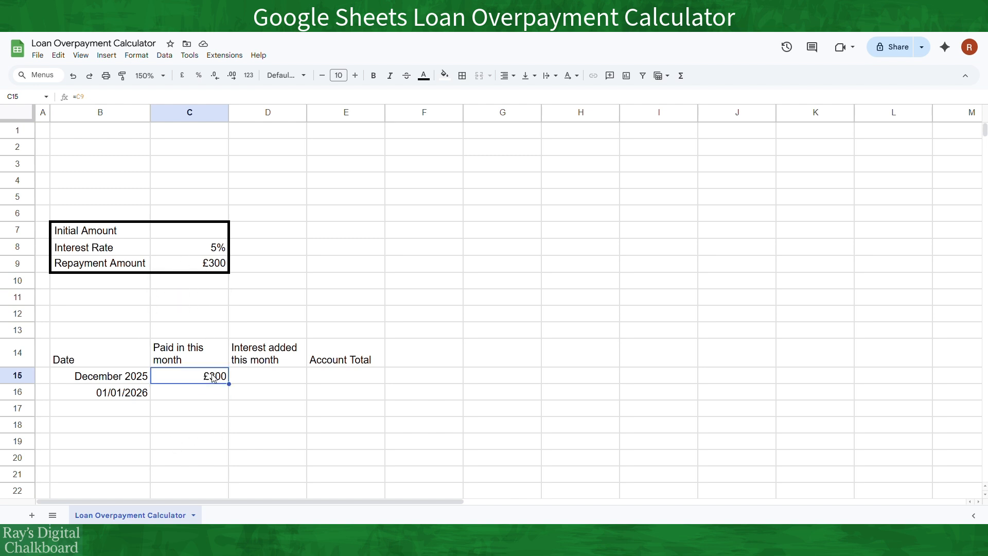
{"action": "double_click", "coordinate": [203, 374]}
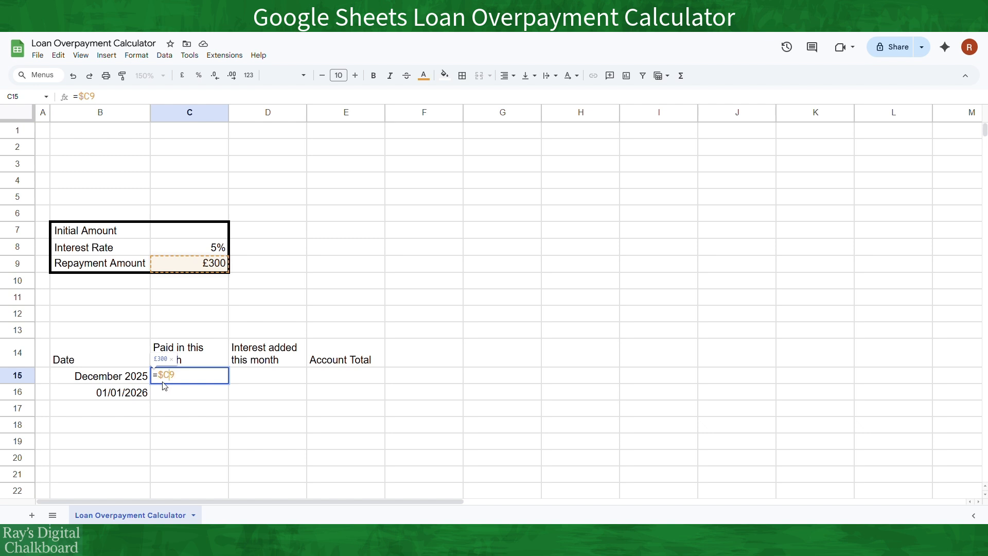
{"action": "type", "text": "$"}
{"action": "key", "text": "Return"}
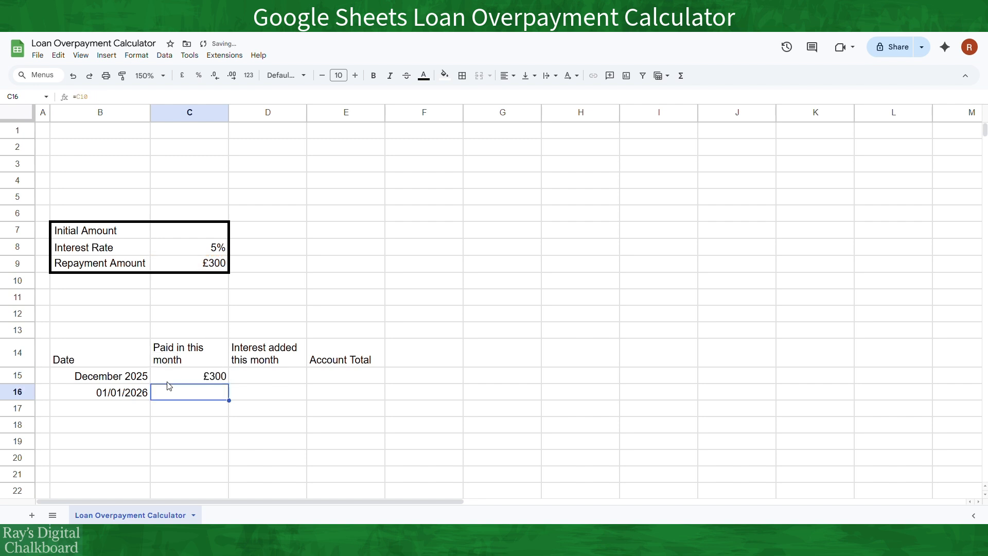
{"action": "left_click", "coordinate": [206, 378]}
{"action": "left_click_drag", "start_coordinate": [228, 383], "coordinate": [227, 400]}
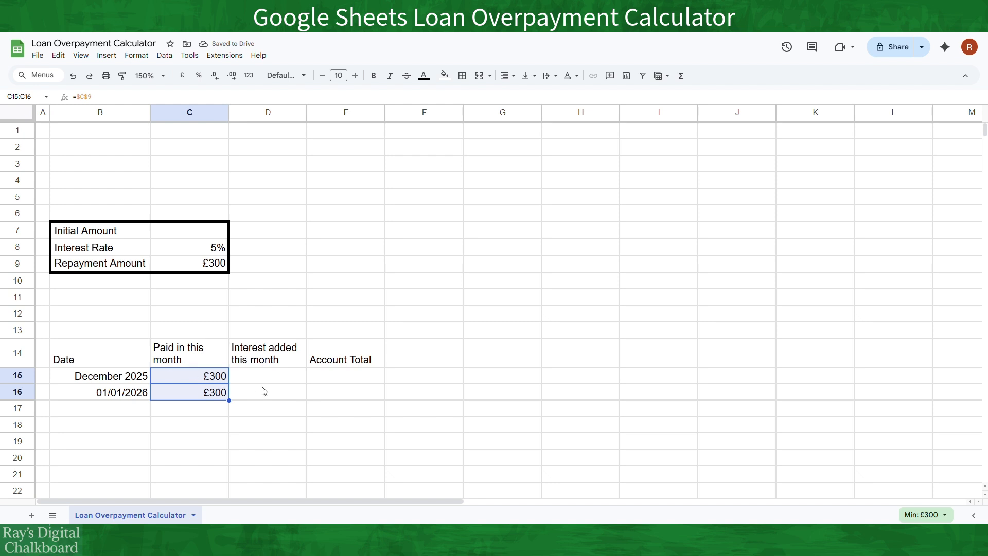
Enter £8000 as the Initial Amount in C7
{"action": "left_click", "coordinate": [275, 382]}
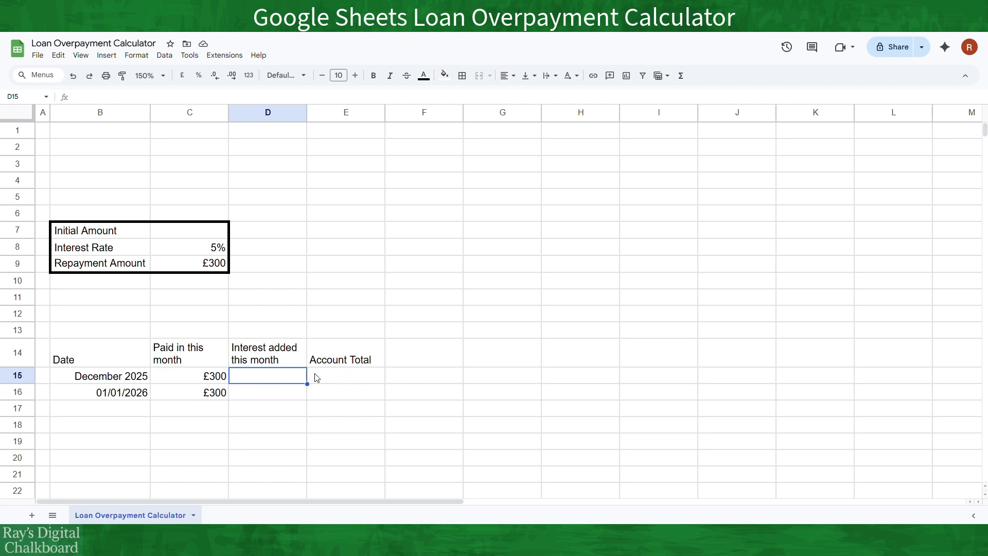
{"action": "left_click", "coordinate": [187, 233]}
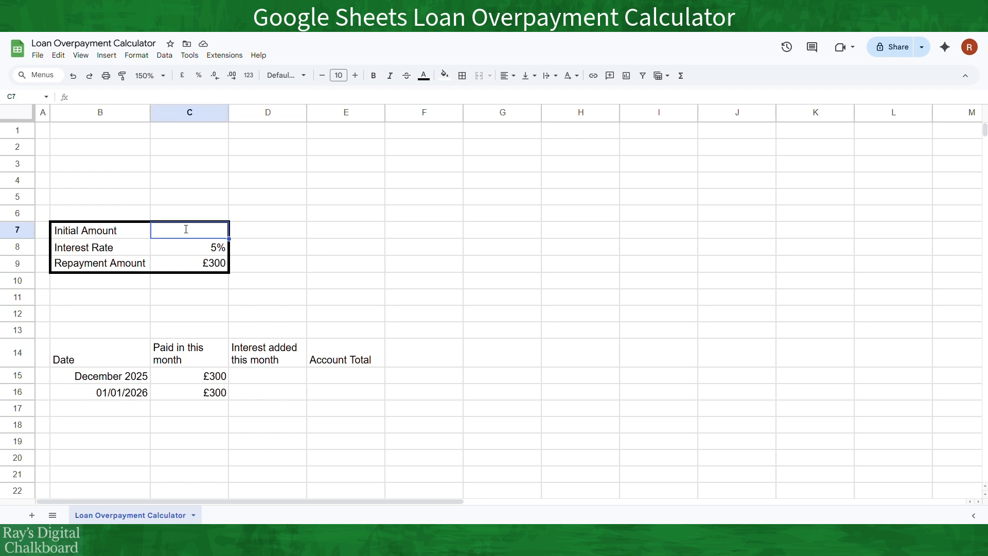
{"action": "type", "text": "£"}
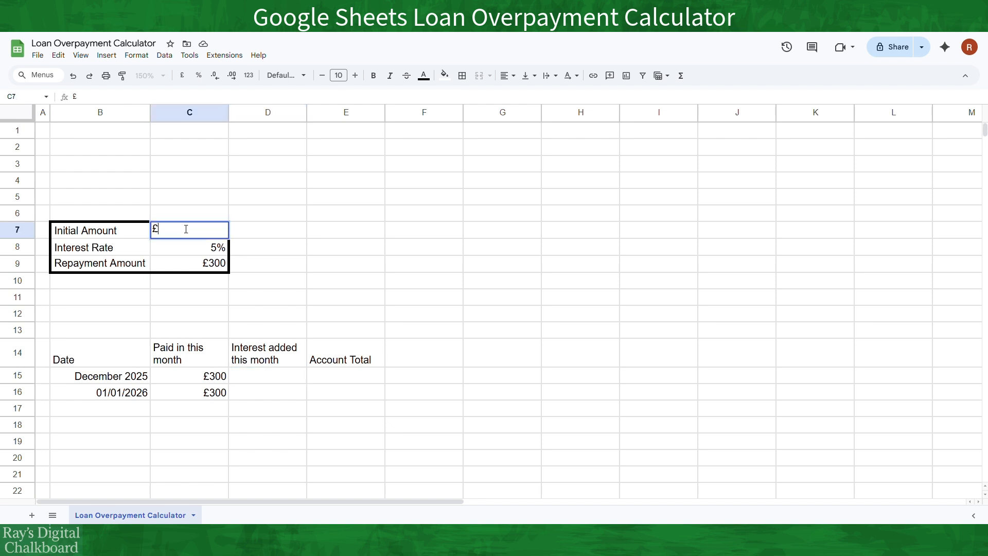
{"action": "type", "text": "8000"}
{"action": "key", "text": "Return"}
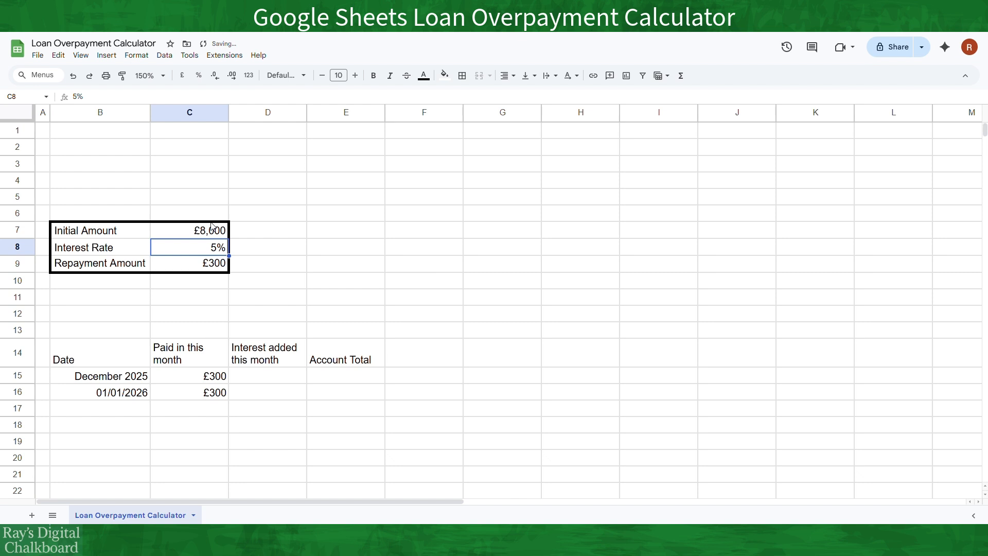
Build the formula =C7*Q8-C7 in D15 to calculate the interest added in the first month
{"action": "left_click", "coordinate": [276, 383]}
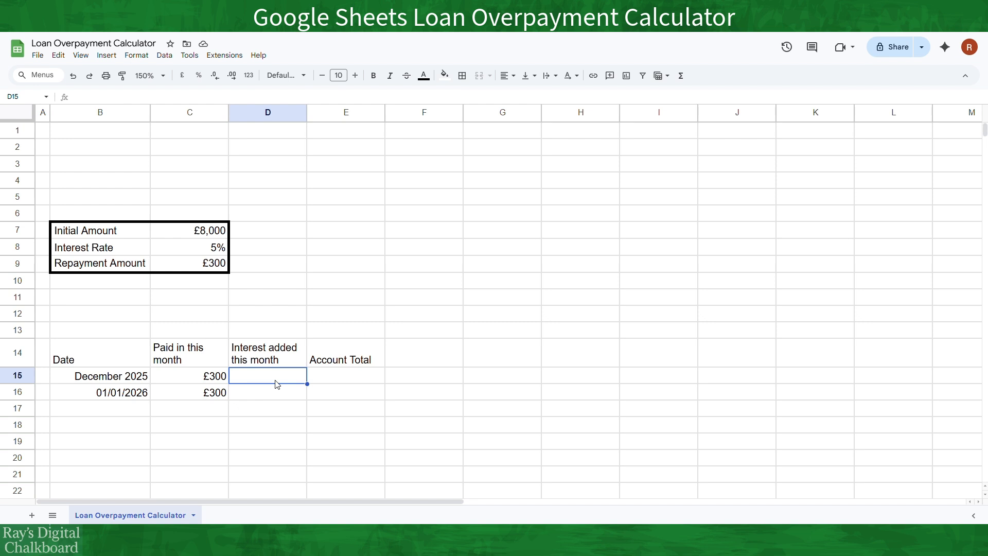
{"action": "type", "text": "="}
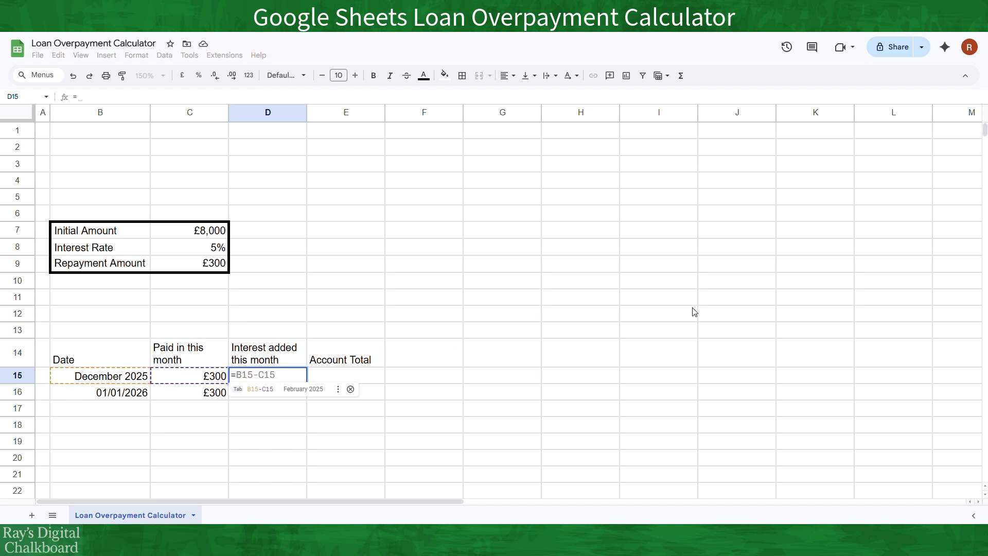
{"action": "scroll", "coordinate": [695, 311], "scroll_direction": "right", "scroll_amount": 5}
{"action": "scroll", "coordinate": [693, 312], "scroll_direction": "right", "scroll_amount": 3}
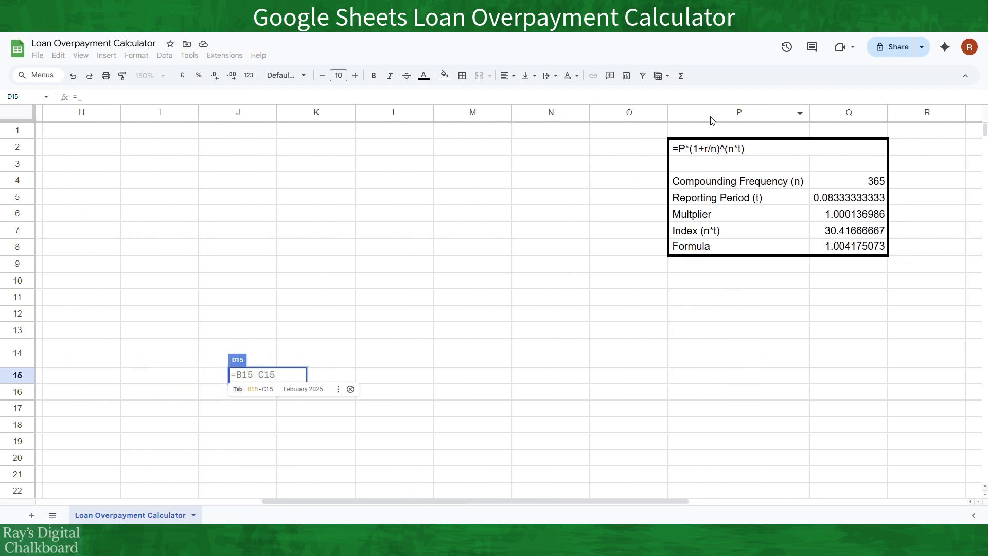
{"action": "scroll", "coordinate": [405, 220], "scroll_direction": "left", "scroll_amount": 7}
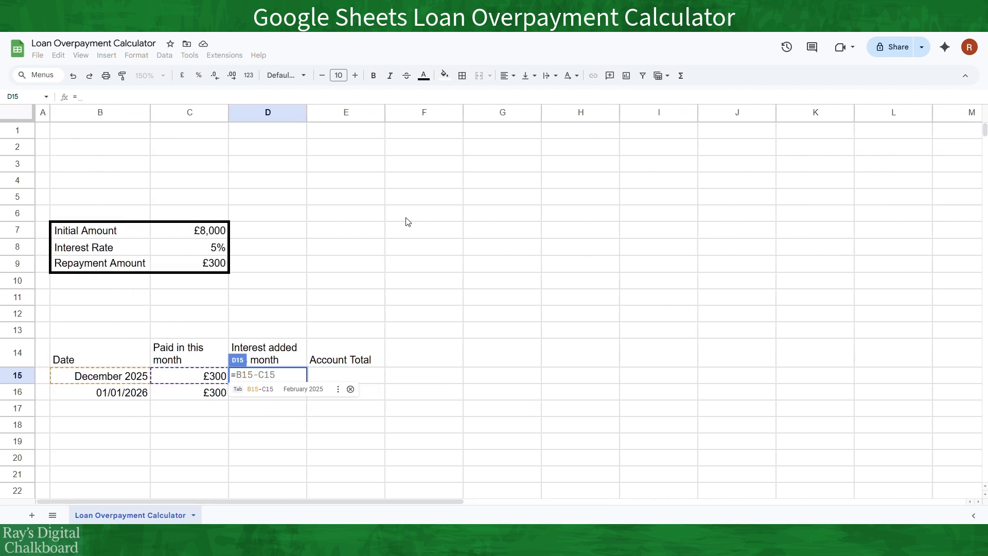
{"action": "left_click", "coordinate": [207, 229]}
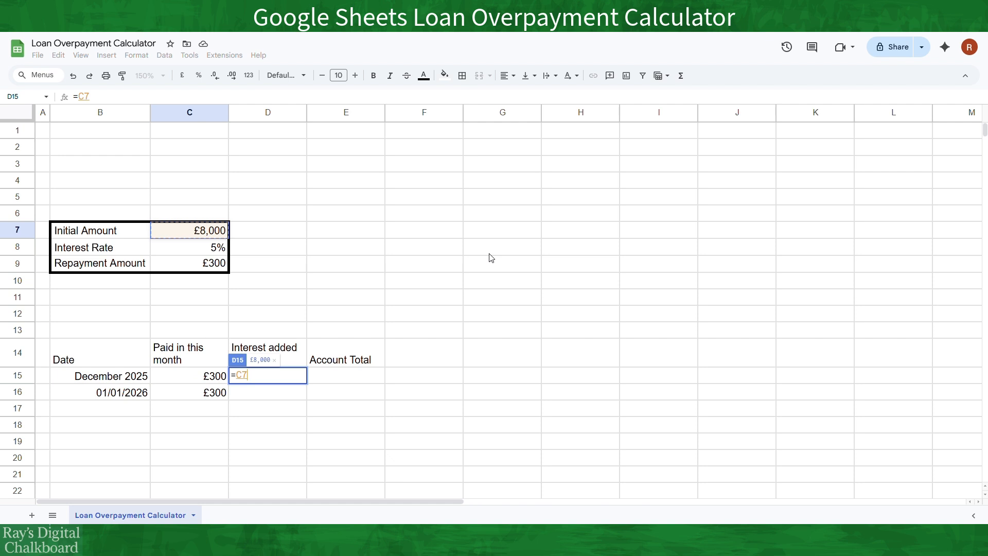
{"action": "scroll", "coordinate": [490, 257], "scroll_direction": "right", "scroll_amount": 7}
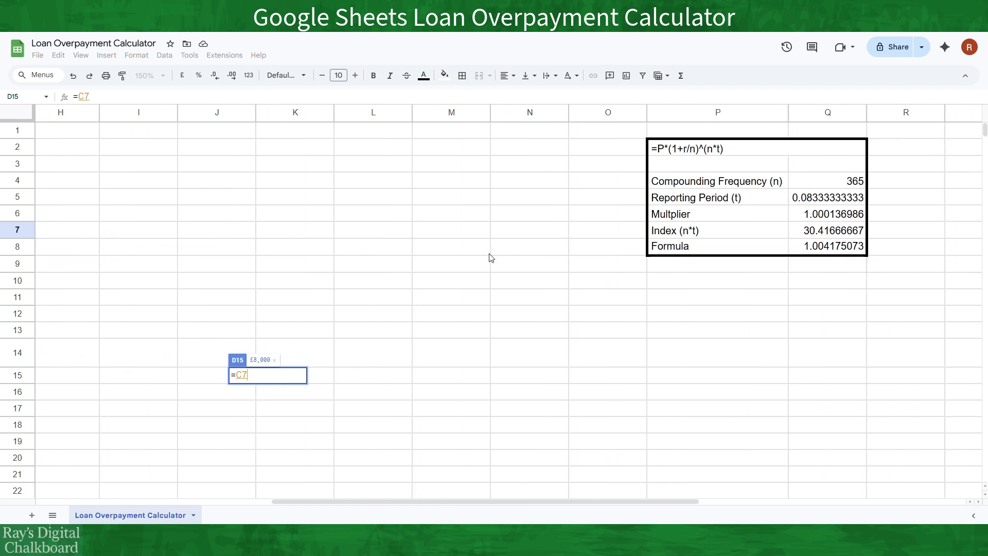
{"action": "type", "text": "*"}
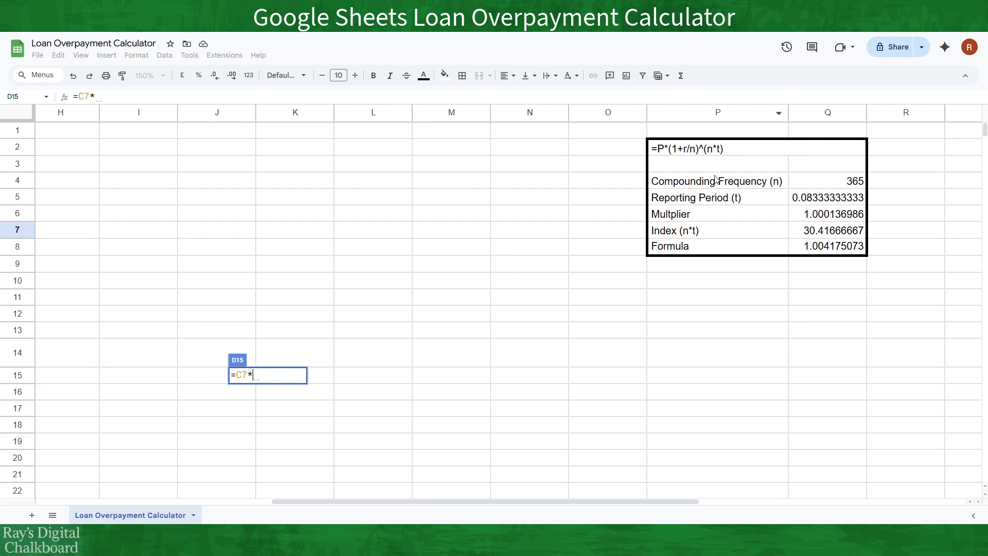
{"action": "left_click", "coordinate": [849, 248]}
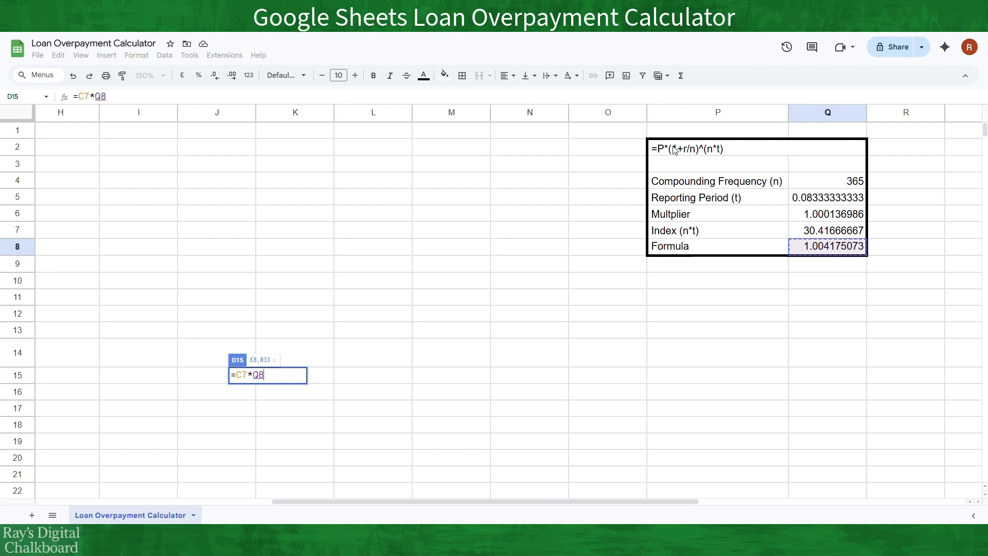
{"action": "type", "text": "-"}
{"action": "scroll", "coordinate": [406, 162], "scroll_direction": "left", "scroll_amount": 5}
{"action": "scroll", "coordinate": [406, 162], "scroll_direction": "left", "scroll_amount": 2}
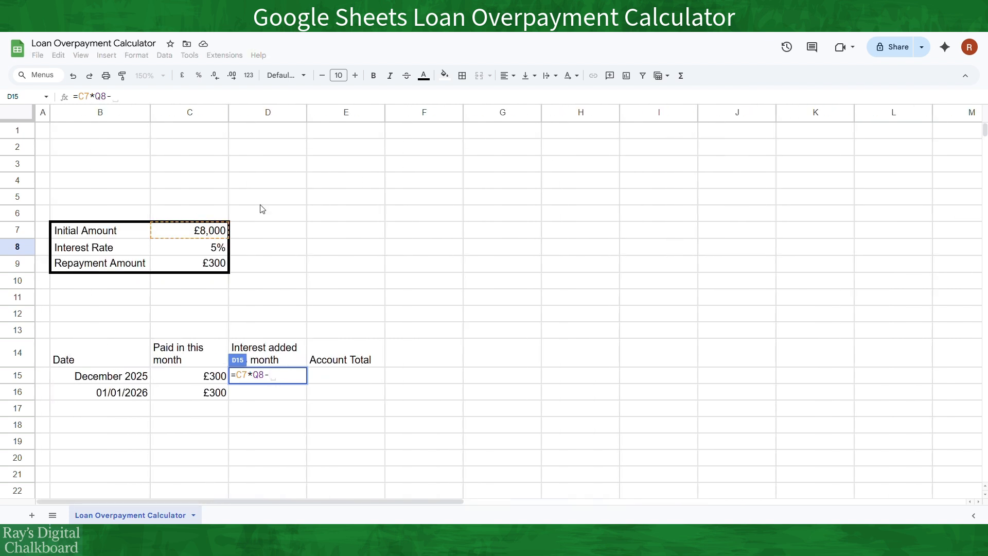
{"action": "left_click", "coordinate": [176, 232]}
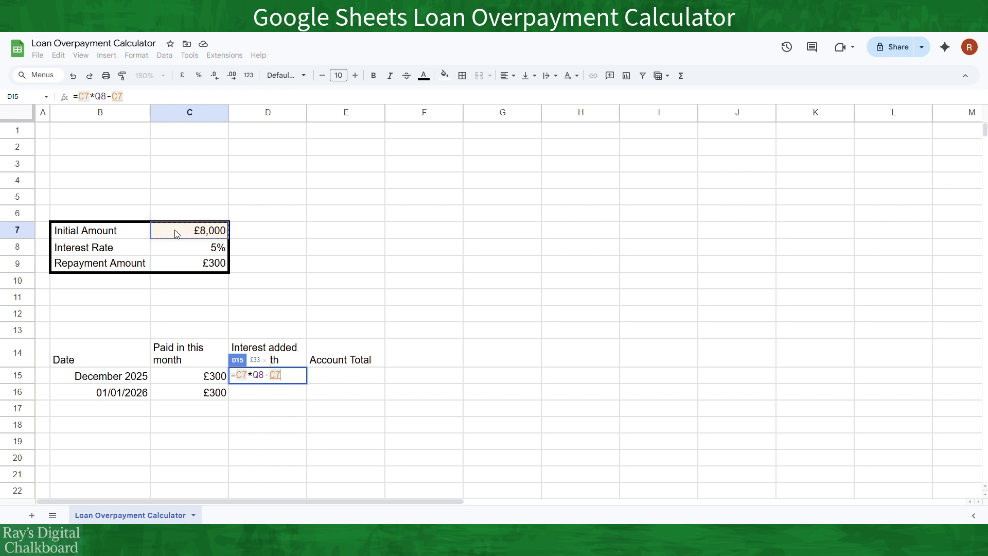
Change the Q8 reference in the D15 formula to the absolute reference $Q$8
{"action": "left_click", "coordinate": [255, 375]}
{"action": "double_click", "coordinate": [253, 377]}
{"action": "left_click", "coordinate": [254, 377]}
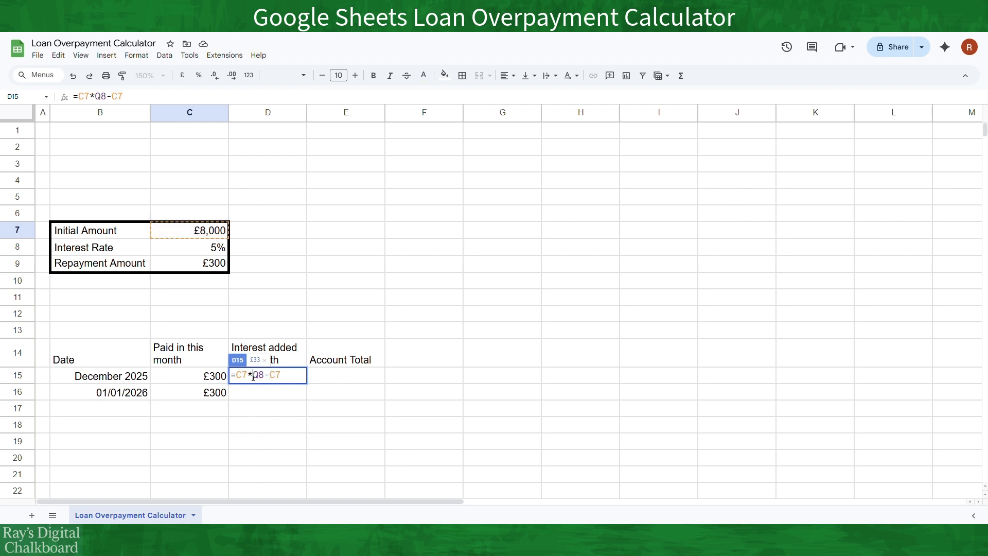
{"action": "type", "text": "$Q$"}
{"action": "key", "text": "Return"}
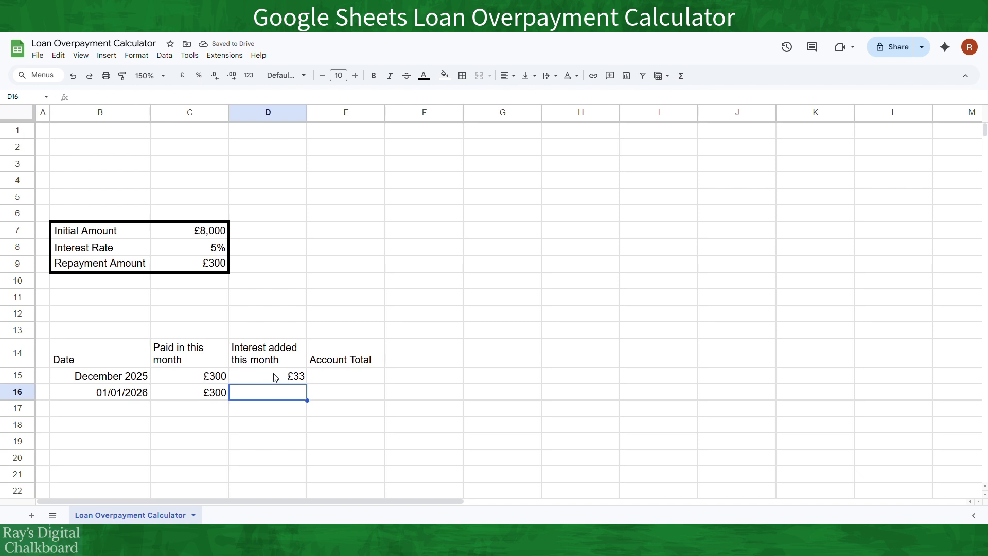
Build the formula =C7-C15+D15 in E15 to calculate the first month's account total
{"action": "left_click", "coordinate": [334, 379]}
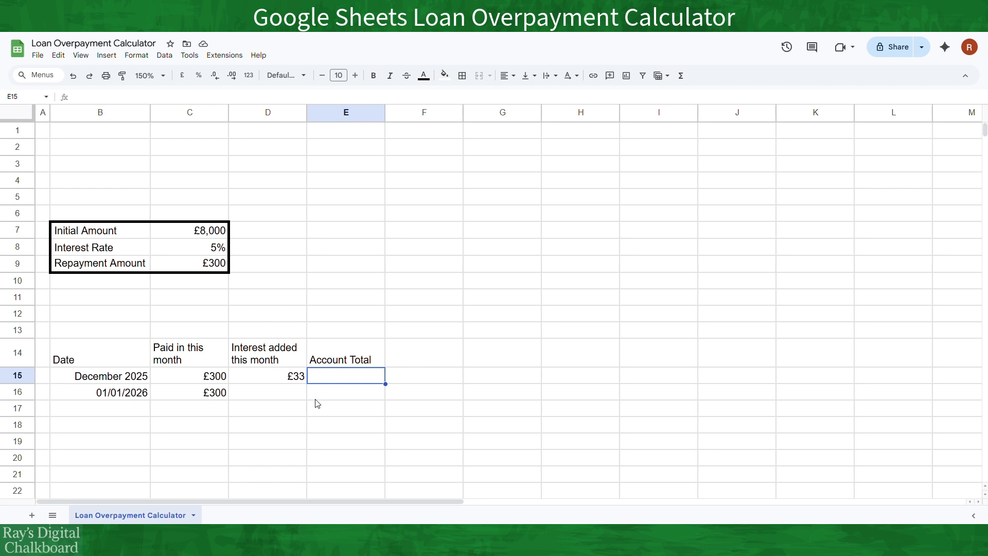
{"action": "type", "text": "="}
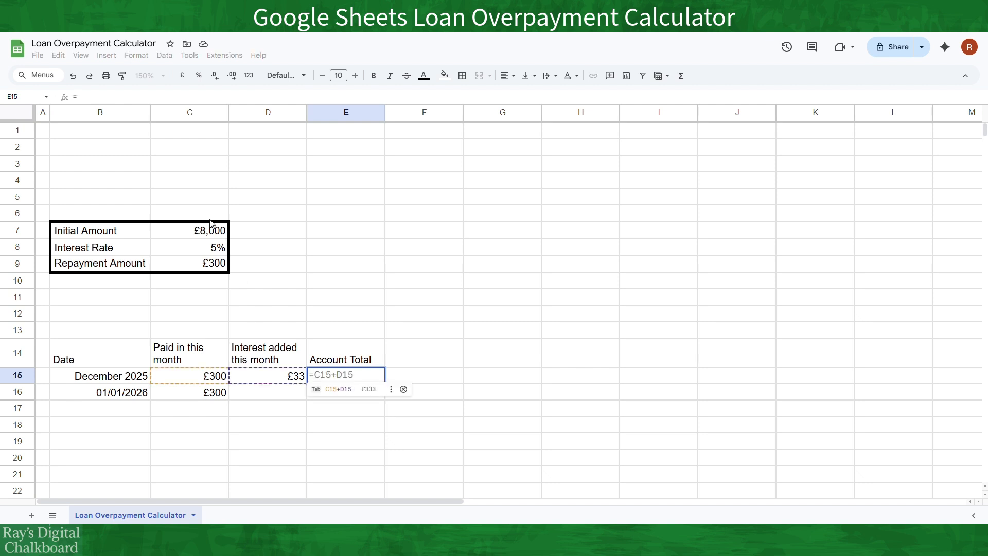
{"action": "left_click", "coordinate": [203, 235]}
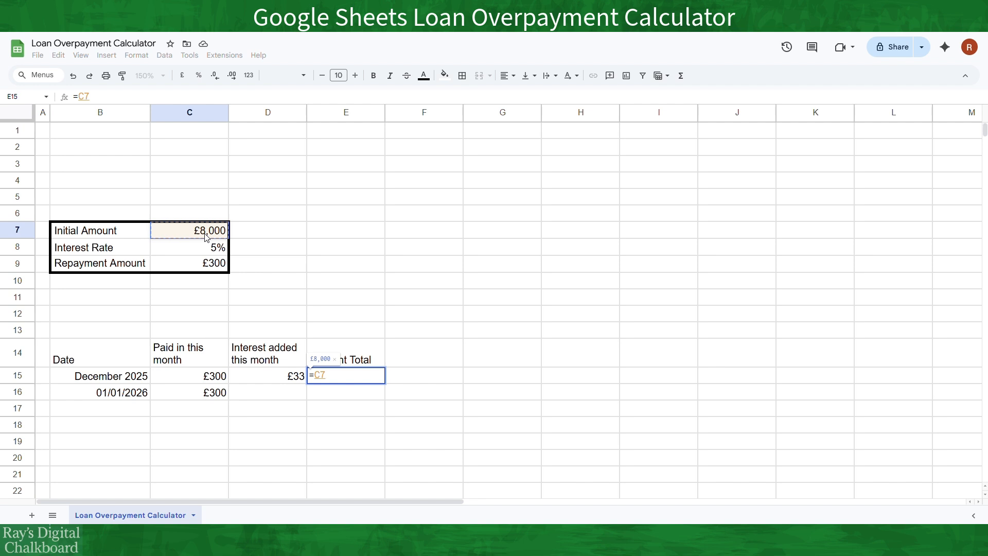
{"action": "type", "text": "-"}
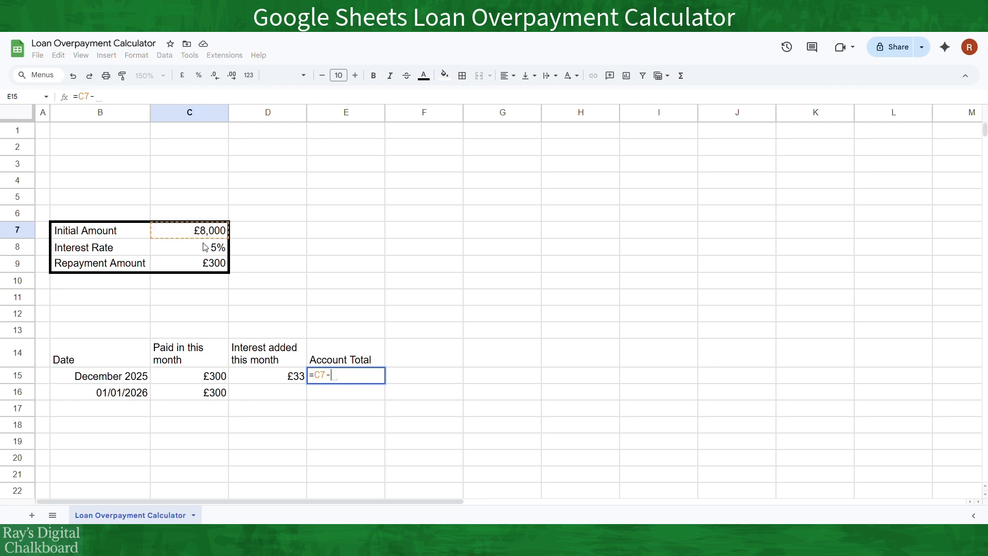
{"action": "left_click", "coordinate": [211, 379]}
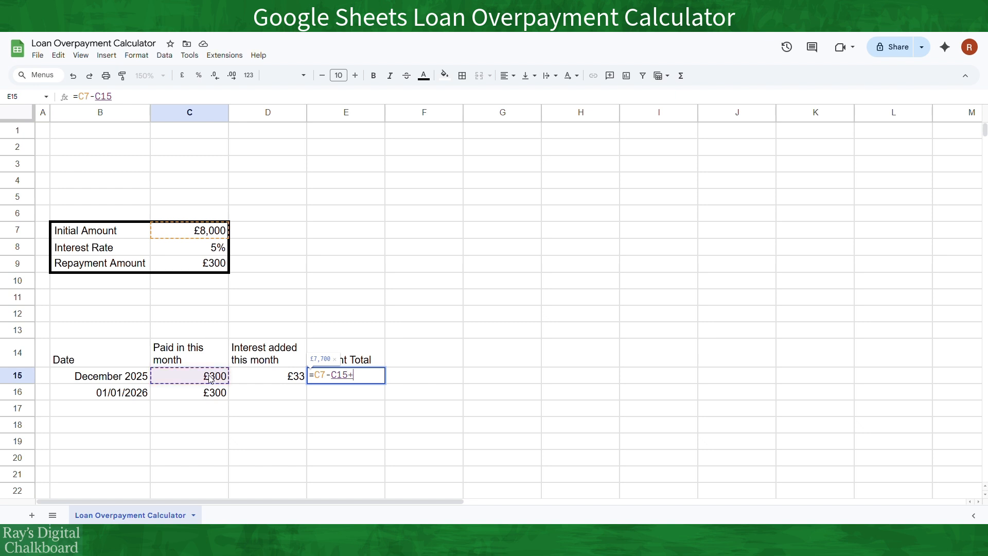
{"action": "type", "text": "+"}
{"action": "left_click", "coordinate": [250, 378]}
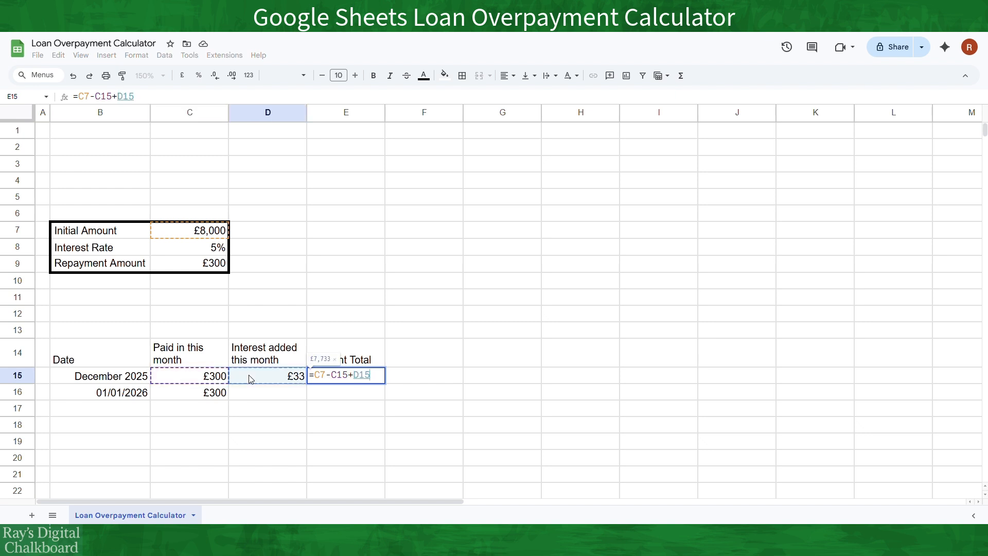
{"action": "key", "text": "Return"}
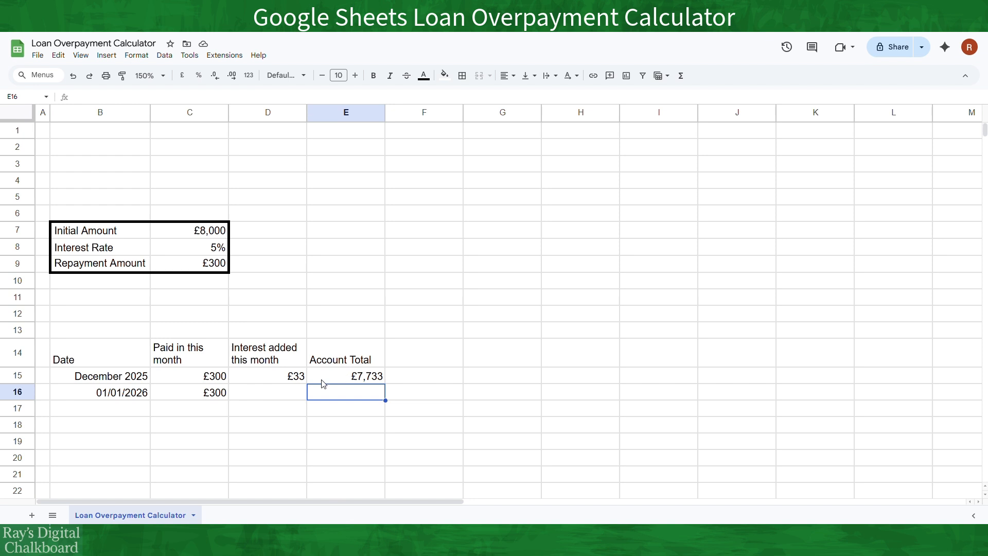
Fill the interest formula from D15 down to D16 and change both C8 references in D16 to make it =E15*$Q$8-E15
{"action": "left_click", "coordinate": [271, 377]}
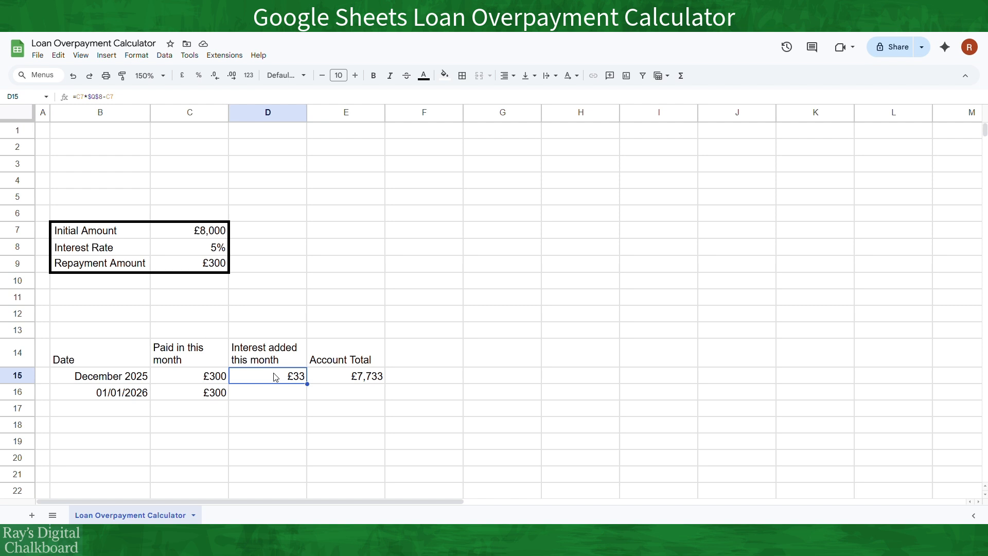
{"action": "left_click_drag", "start_coordinate": [307, 383], "coordinate": [305, 395]}
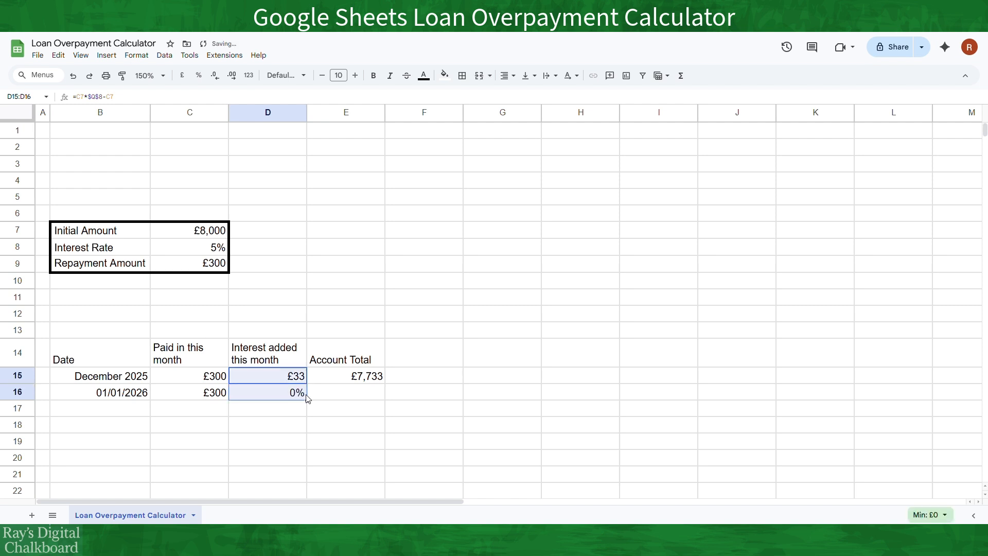
{"action": "double_click", "coordinate": [294, 392]}
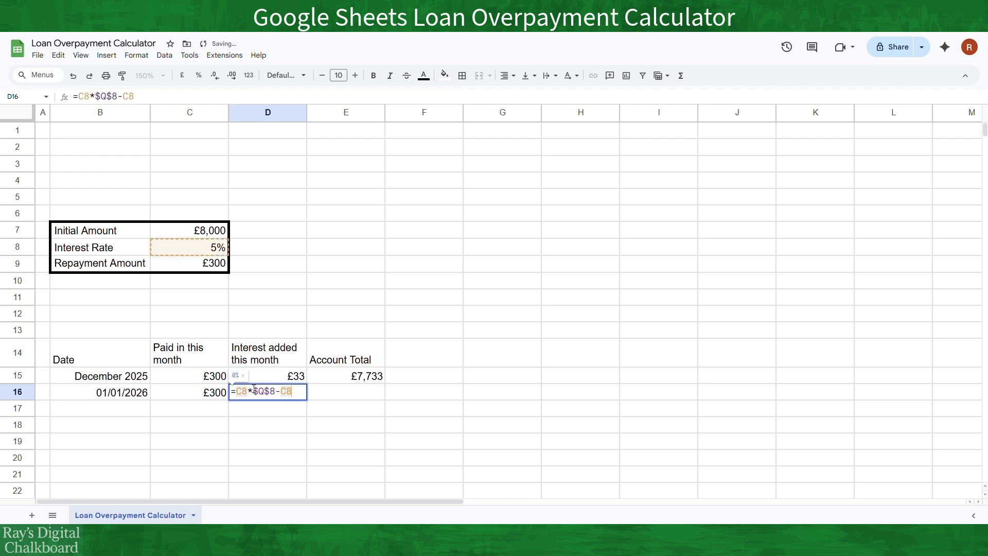
{"action": "left_click", "coordinate": [247, 389]}
{"action": "key", "text": "BackSpace"}
{"action": "key", "text": "BackSpace"}
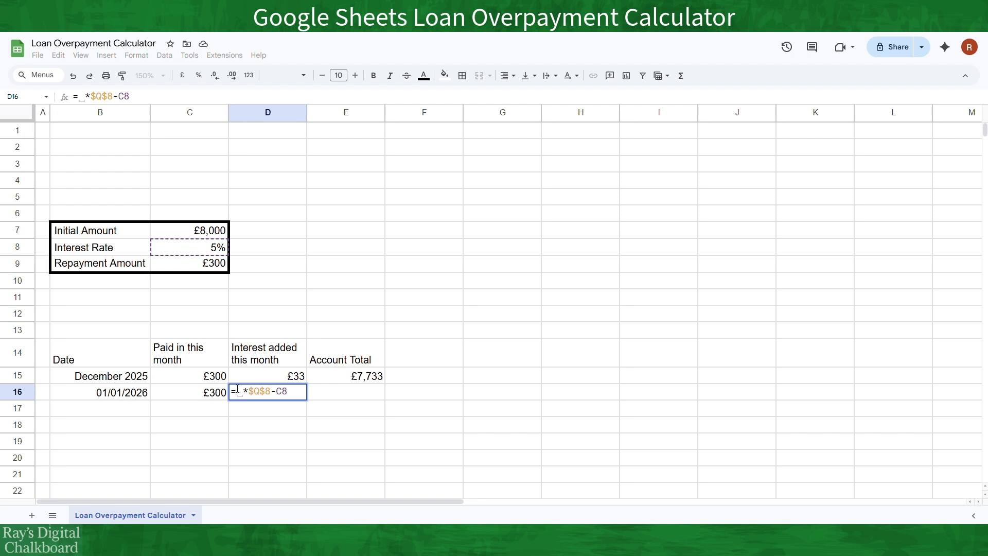
{"action": "left_click", "coordinate": [346, 379]}
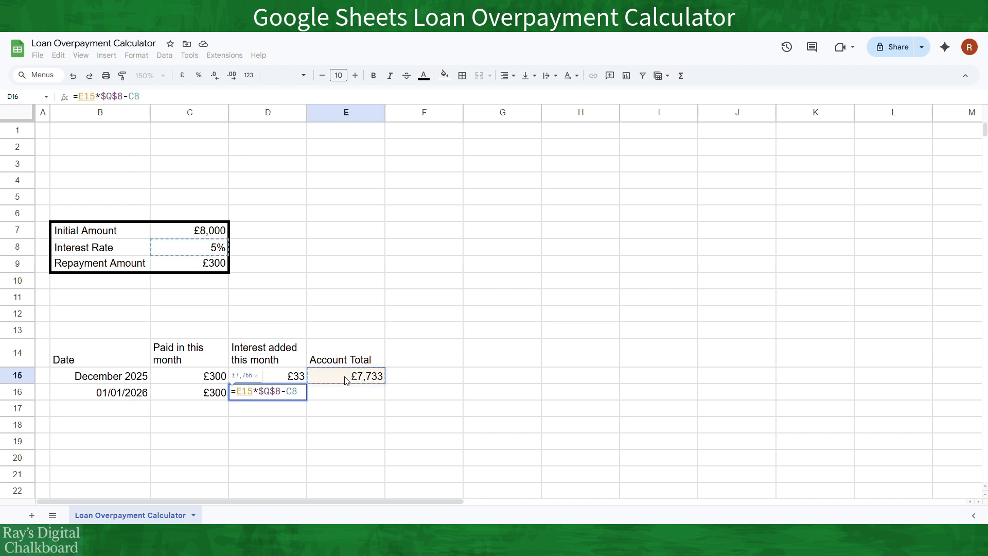
{"action": "left_click_drag", "start_coordinate": [286, 391], "coordinate": [298, 391]}
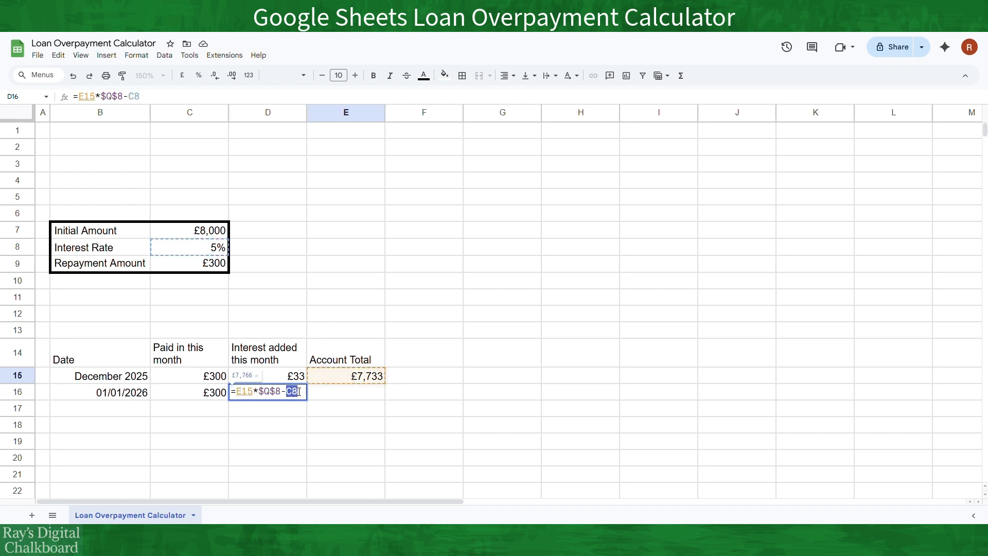
{"action": "key", "text": "BackSpace"}
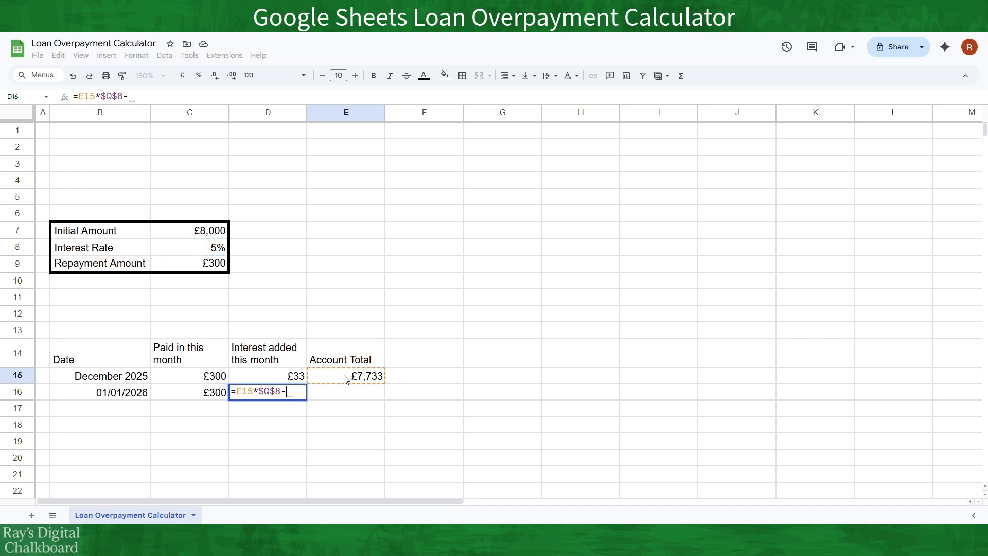
{"action": "left_click", "coordinate": [346, 378]}
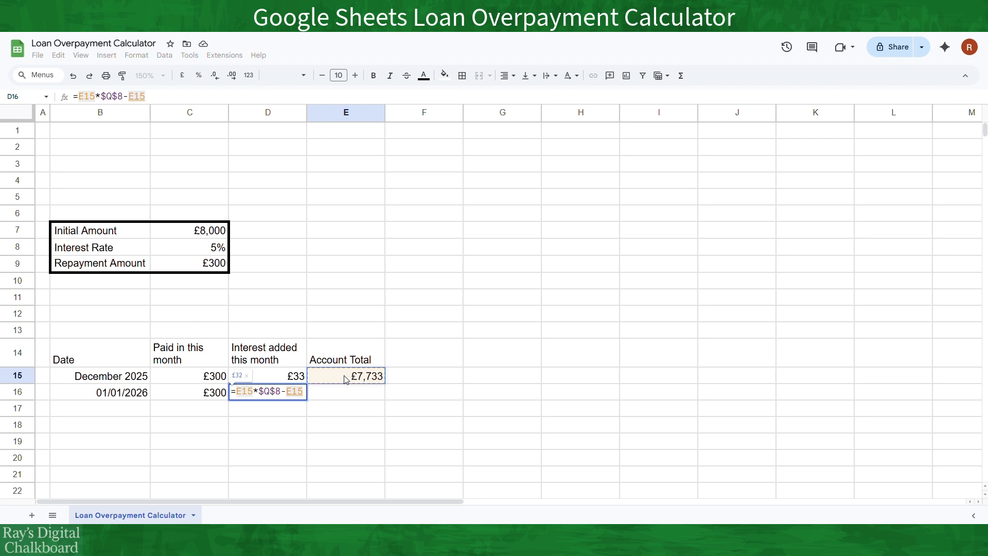
{"action": "key", "text": "Return"}
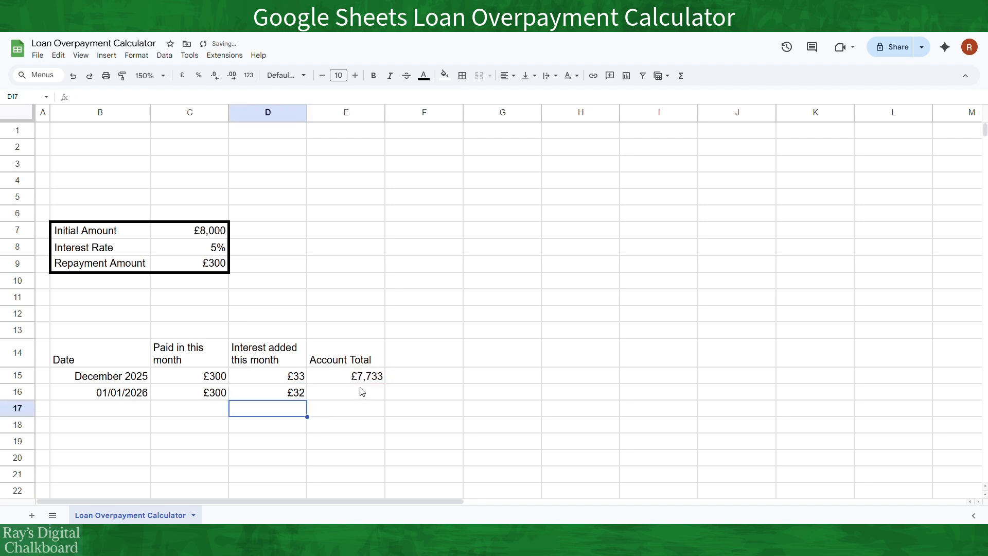
Fill the account total formula from E15 down to E16 and change its C8 reference to make it =E15-C16+D16
{"action": "left_click", "coordinate": [370, 379]}
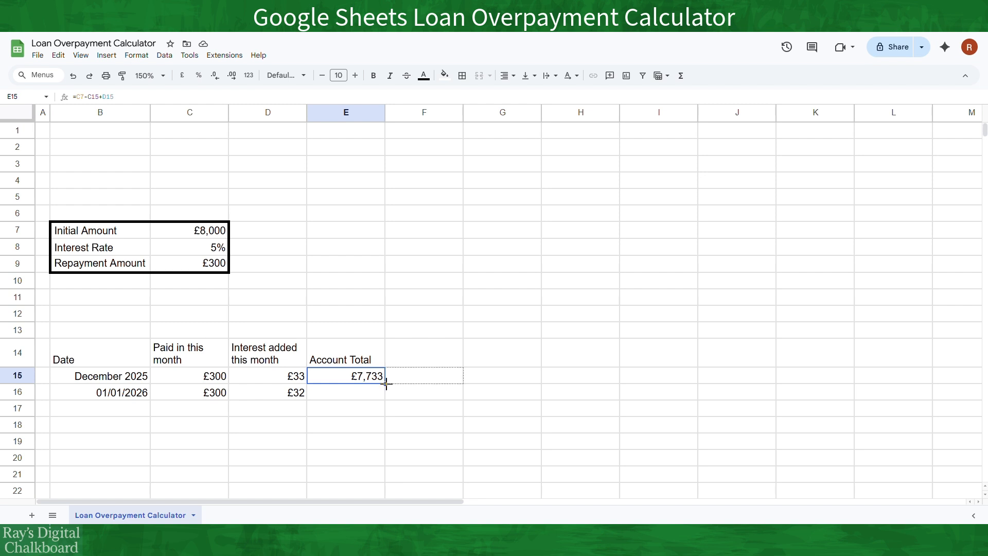
{"action": "left_click_drag", "start_coordinate": [386, 382], "coordinate": [386, 399]}
{"action": "double_click", "coordinate": [370, 392]}
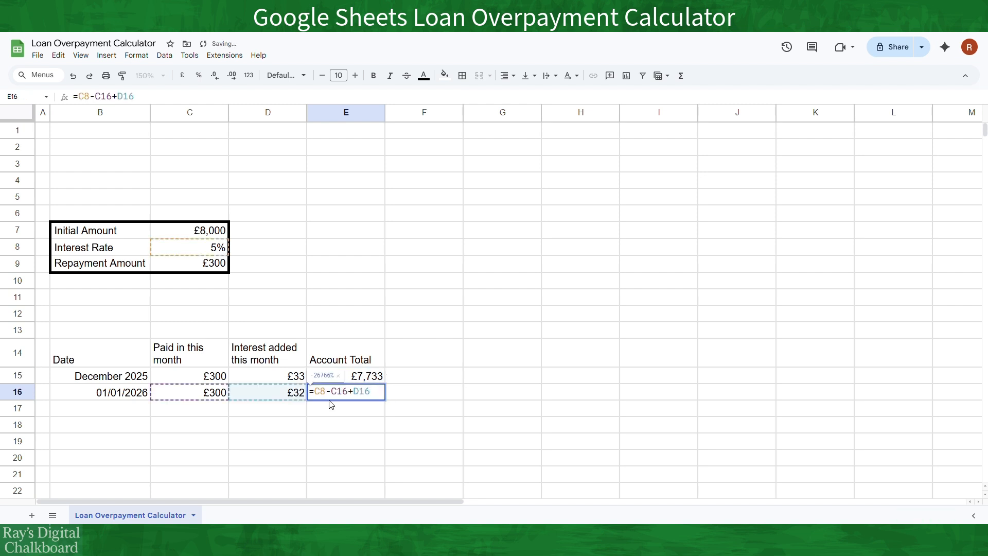
{"action": "left_click", "coordinate": [323, 391]}
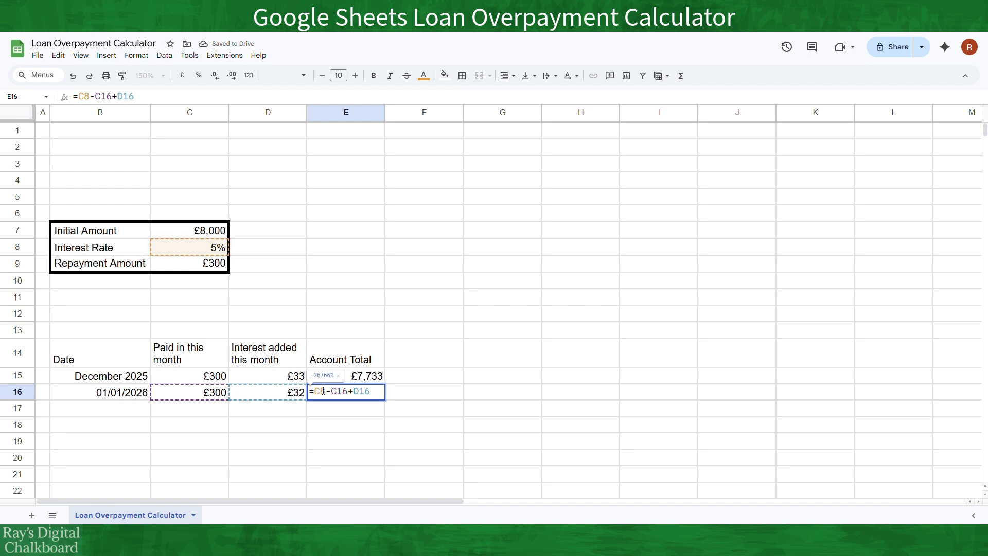
{"action": "double_click", "coordinate": [323, 391]}
{"action": "key", "text": "BackSpace"}
{"action": "left_click", "coordinate": [377, 379]}
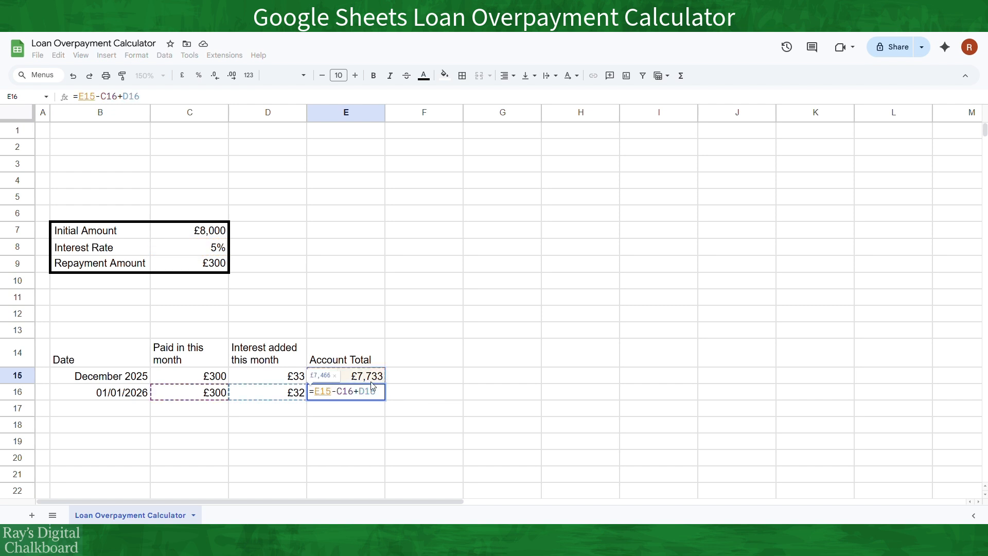
{"action": "key", "text": "Return"}
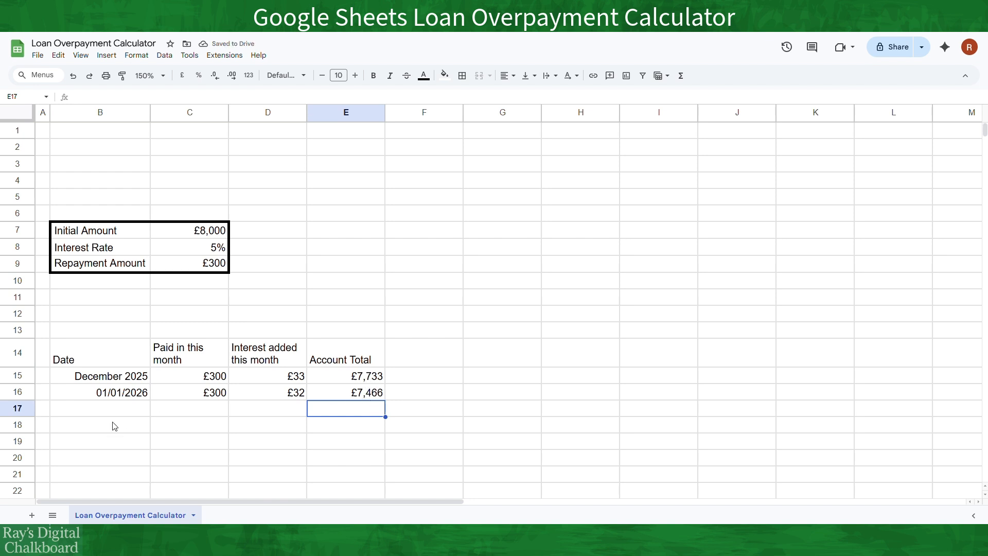
Convert the schedule range B14:E16 to a table and dismiss the column type tip
{"action": "left_click", "coordinate": [94, 361]}
{"action": "left_click_drag", "start_coordinate": [125, 372], "coordinate": [313, 402]}
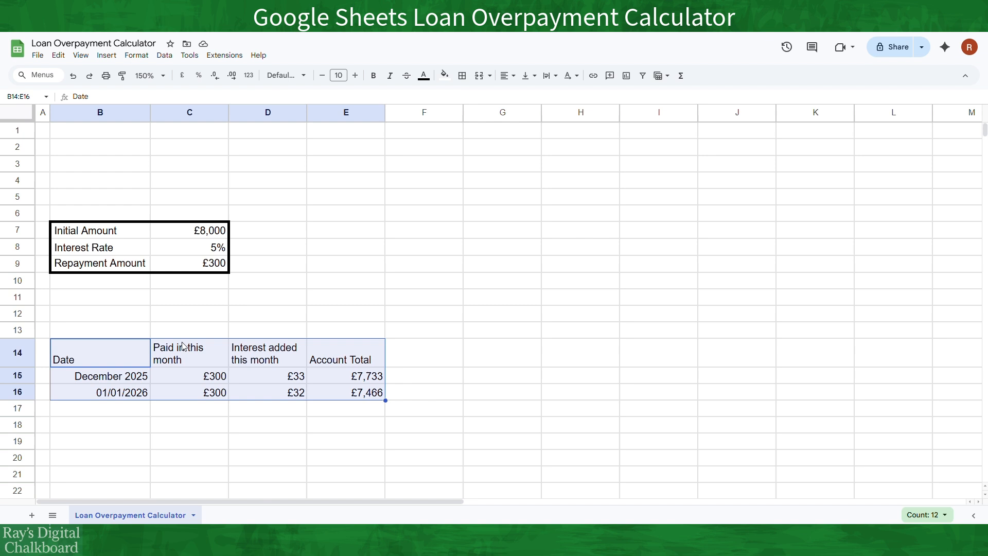
{"action": "right_click", "coordinate": [186, 361]}
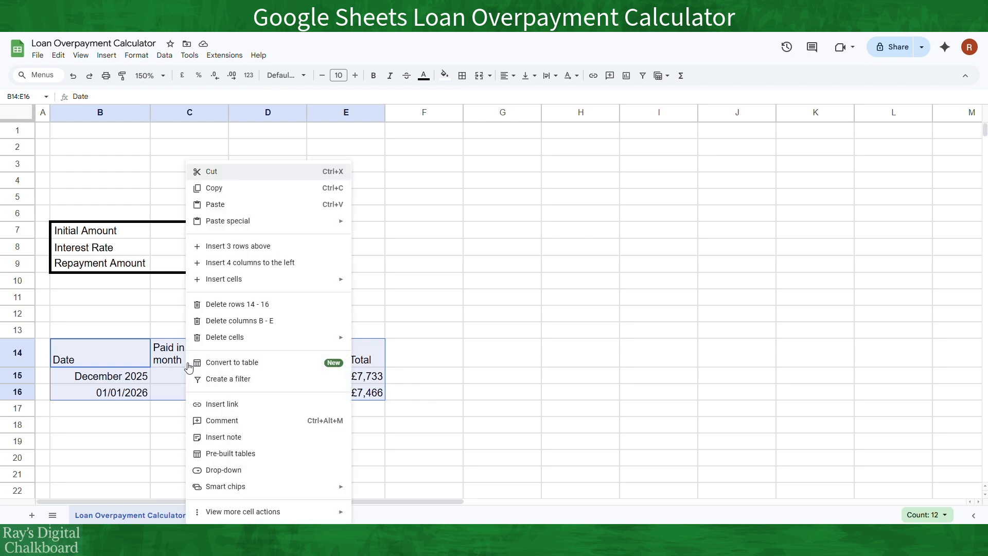
{"action": "left_click", "coordinate": [273, 362]}
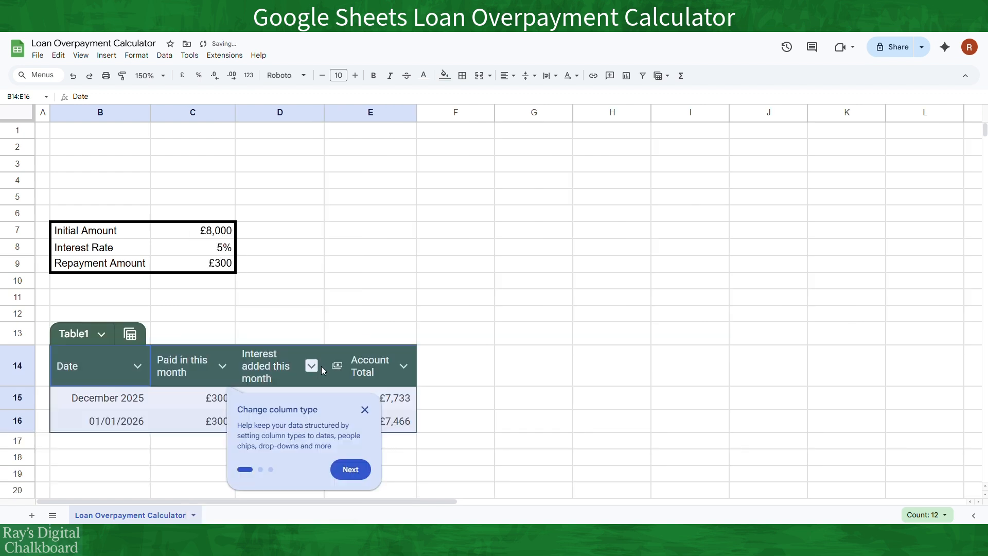
{"action": "left_click", "coordinate": [146, 421]}
{"action": "left_click", "coordinate": [365, 409]}
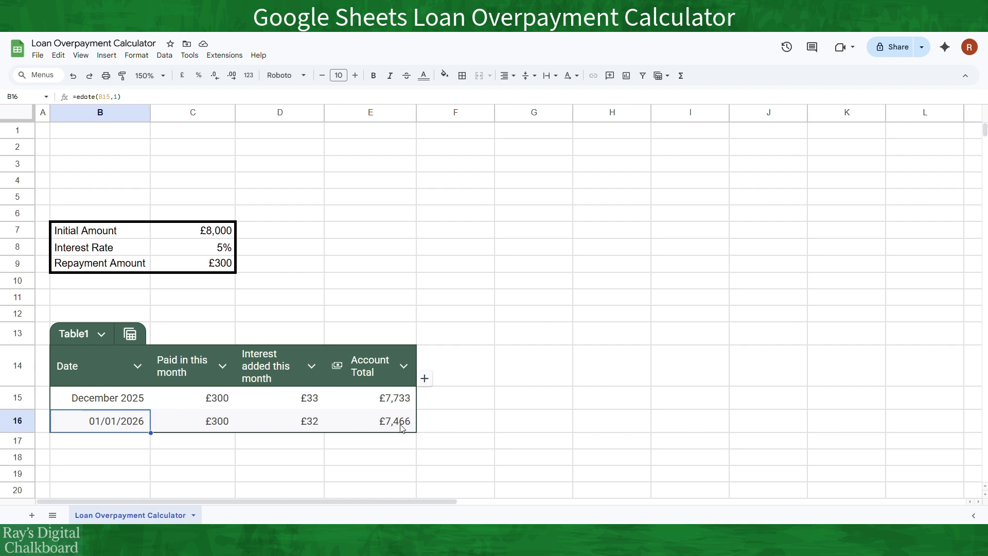
Apply the custom date format of full month name and year to the table's Date column
{"action": "left_click", "coordinate": [111, 403]}
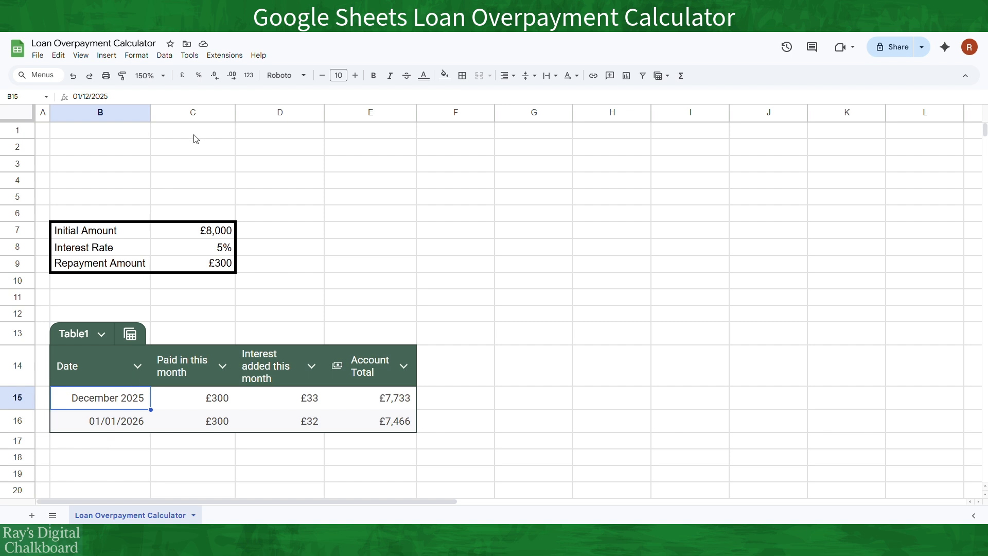
{"action": "left_click", "coordinate": [144, 57]}
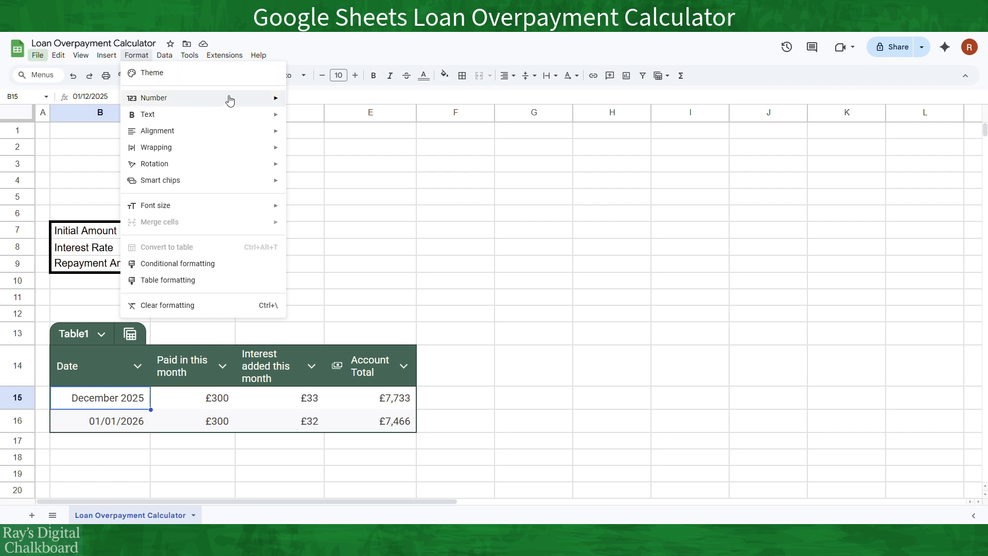
{"action": "mouse_move", "coordinate": [241, 101]}
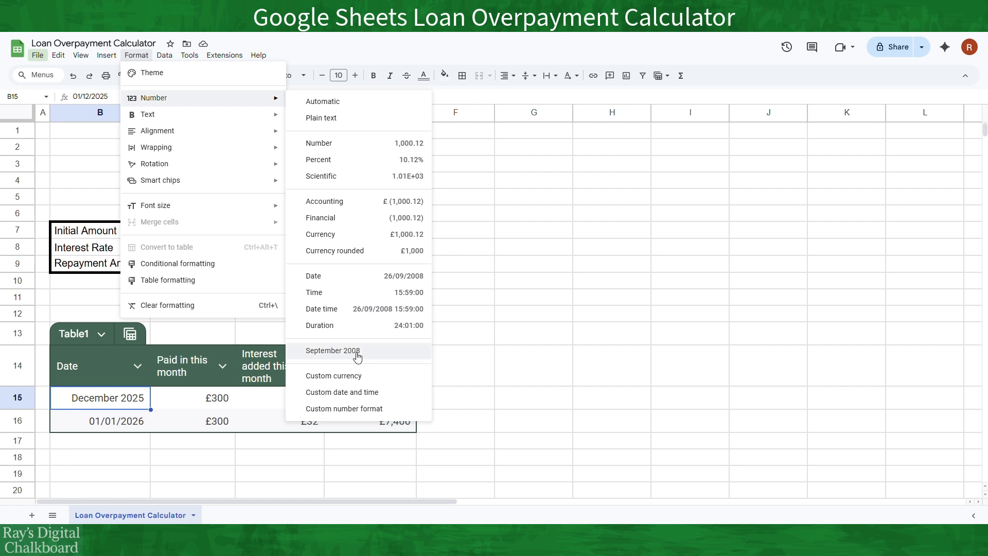
{"action": "left_click", "coordinate": [386, 394]}
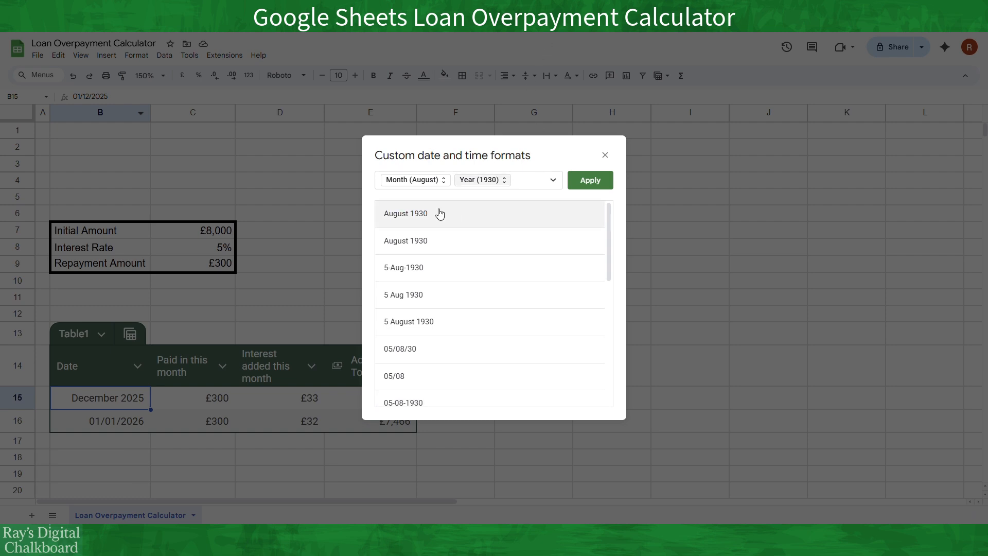
{"action": "left_click", "coordinate": [600, 181]}
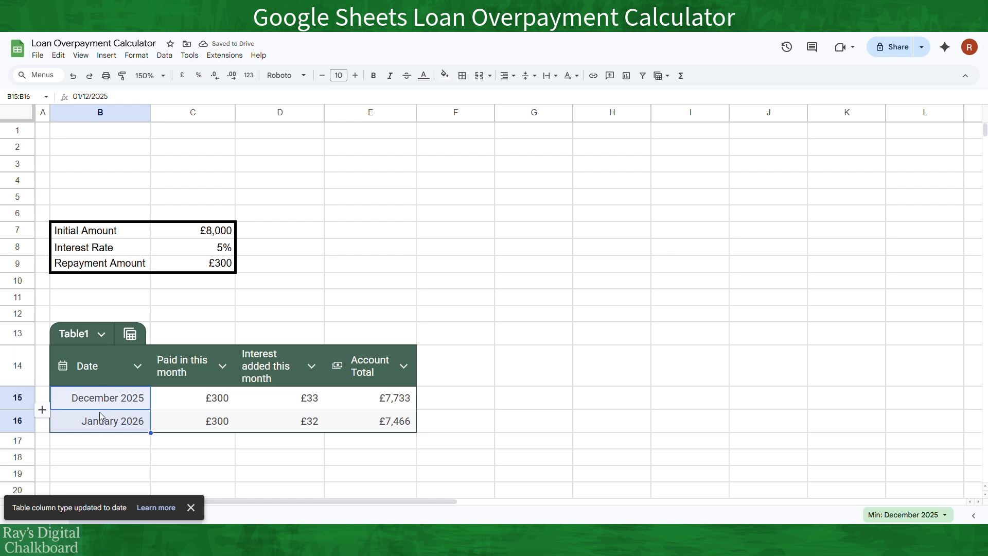
Format the Paid in this month column as Currency with two decimal places
{"action": "left_click", "coordinate": [210, 400]}
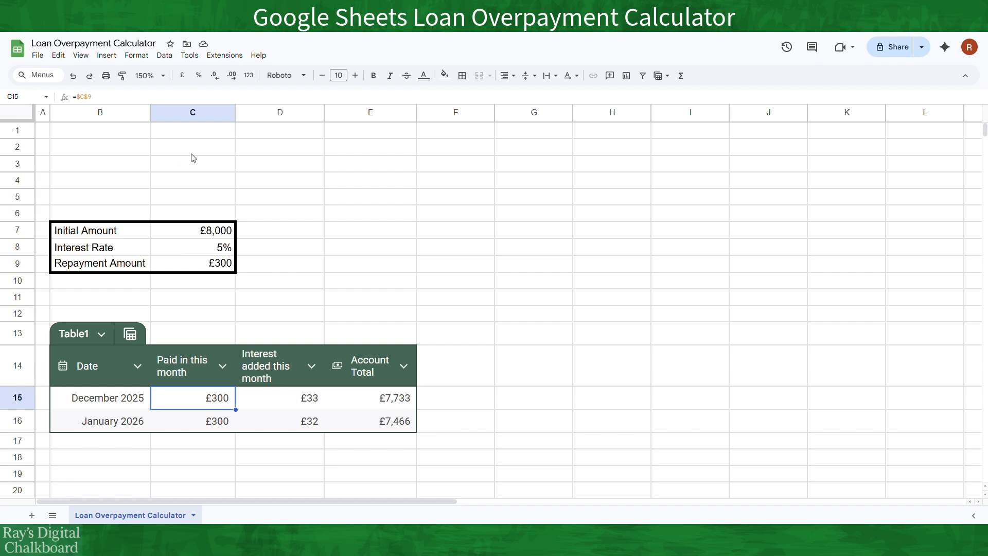
{"action": "left_click", "coordinate": [137, 56]}
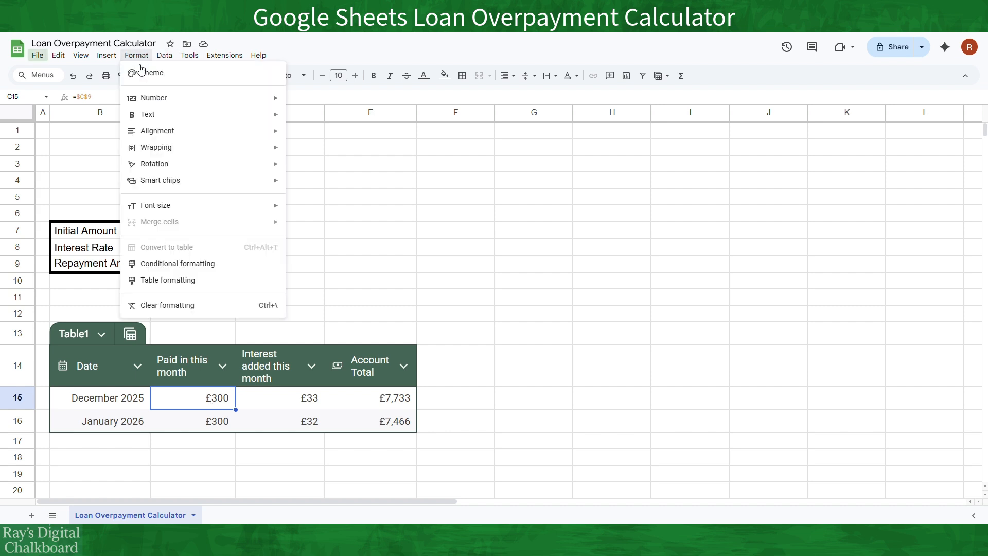
{"action": "mouse_move", "coordinate": [232, 99]}
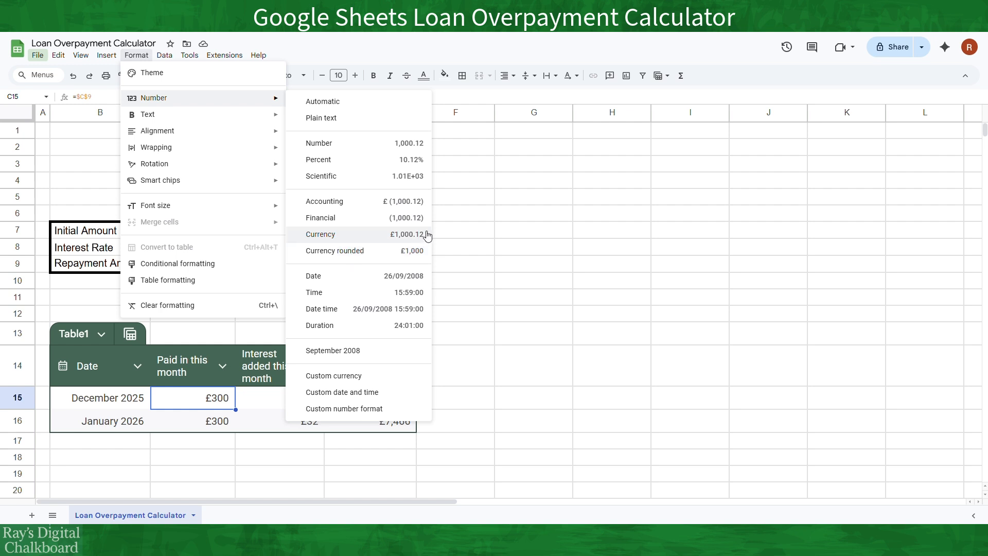
{"action": "left_click", "coordinate": [377, 240]}
Format the Interest added this month and Account Total columns as Currency with two decimal places
{"action": "left_click", "coordinate": [280, 403]}
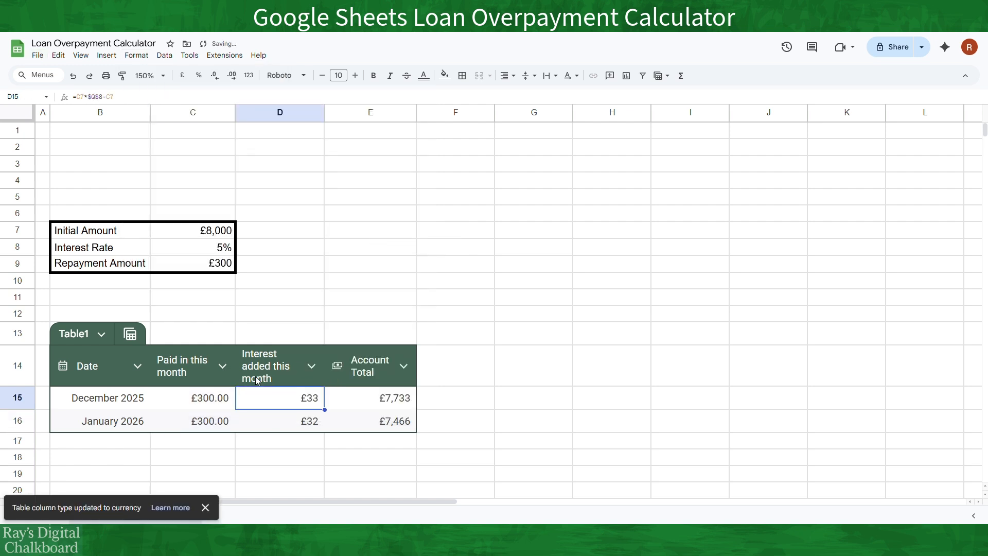
{"action": "left_click", "coordinate": [143, 57]}
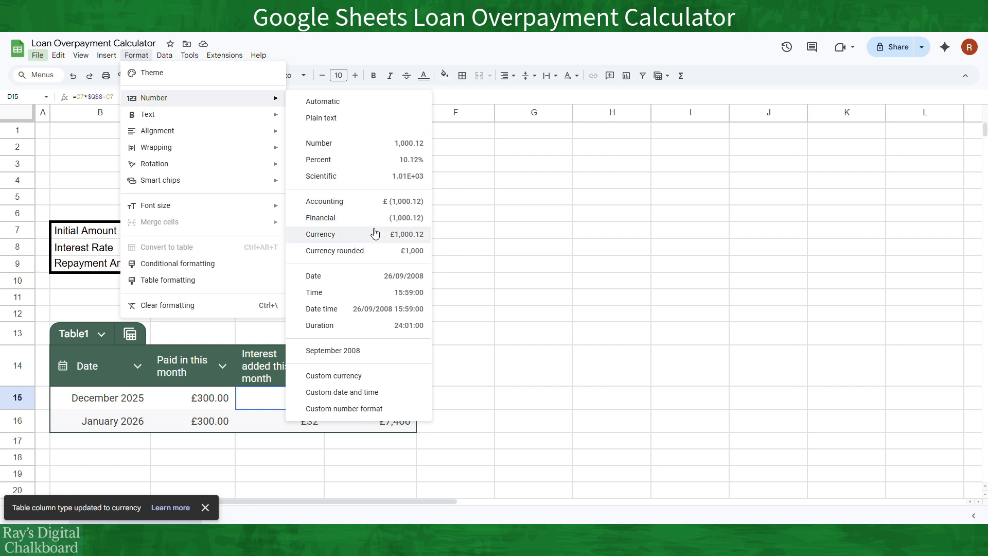
{"action": "left_click", "coordinate": [376, 236]}
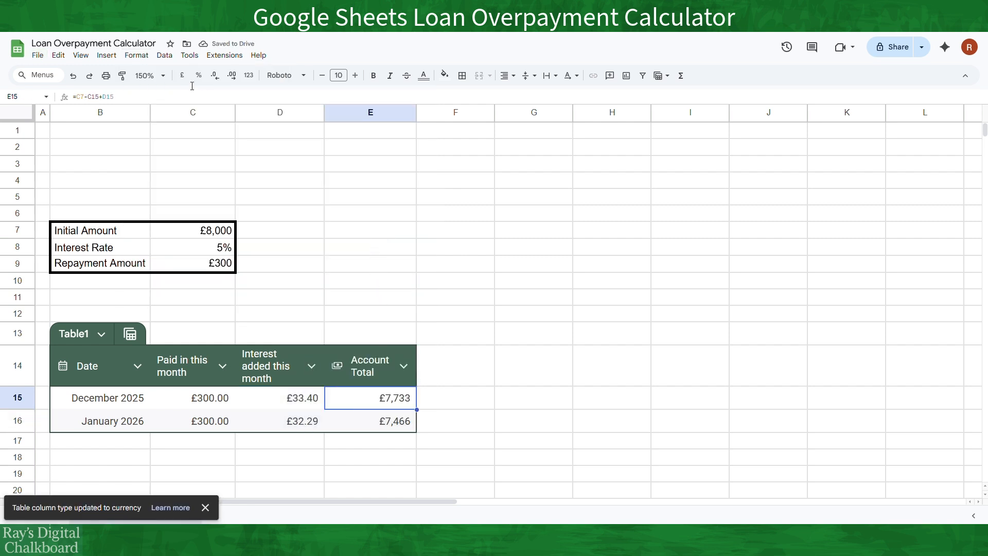
{"action": "left_click", "coordinate": [136, 56]}
{"action": "mouse_move", "coordinate": [282, 105]}
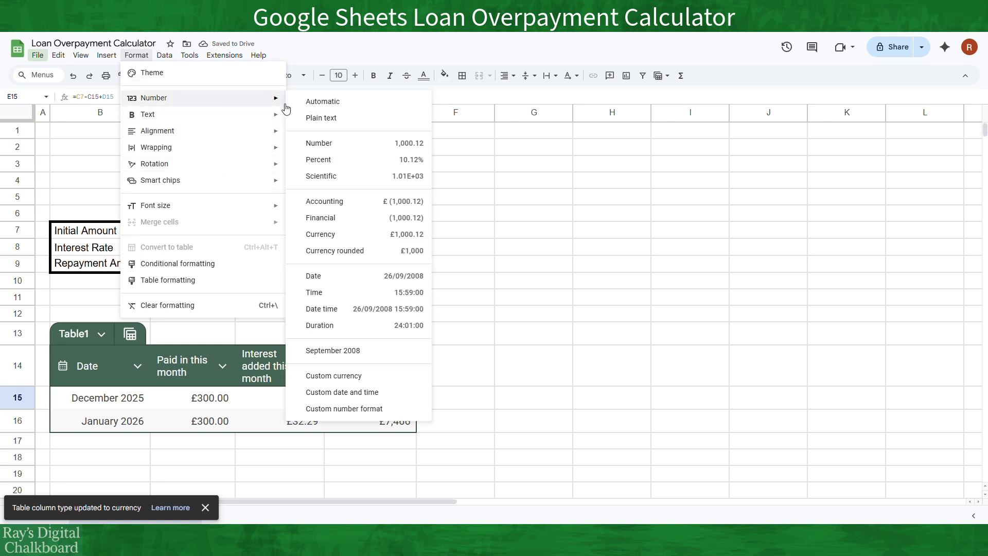
{"action": "left_click", "coordinate": [400, 237]}
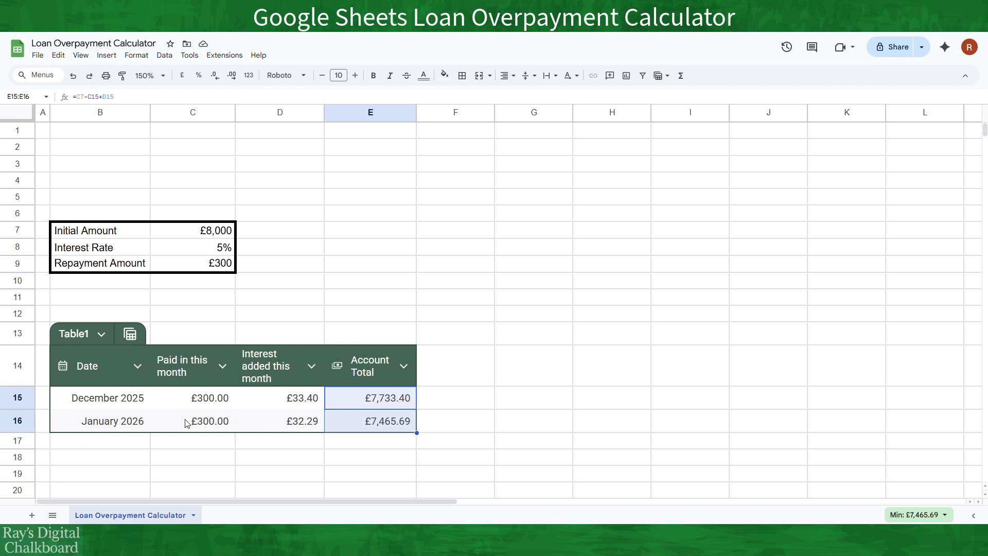
Fill the January 2026 row, B16:E16, down the schedule table to row 100
{"action": "left_click_drag", "start_coordinate": [139, 424], "coordinate": [349, 428]}
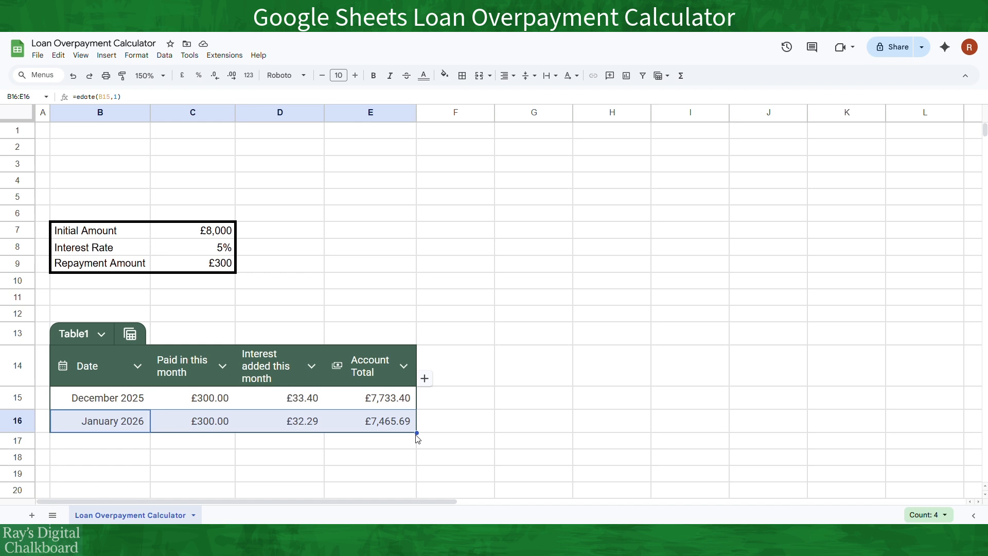
{"action": "left_click_drag", "start_coordinate": [415, 433], "coordinate": [375, 308]}
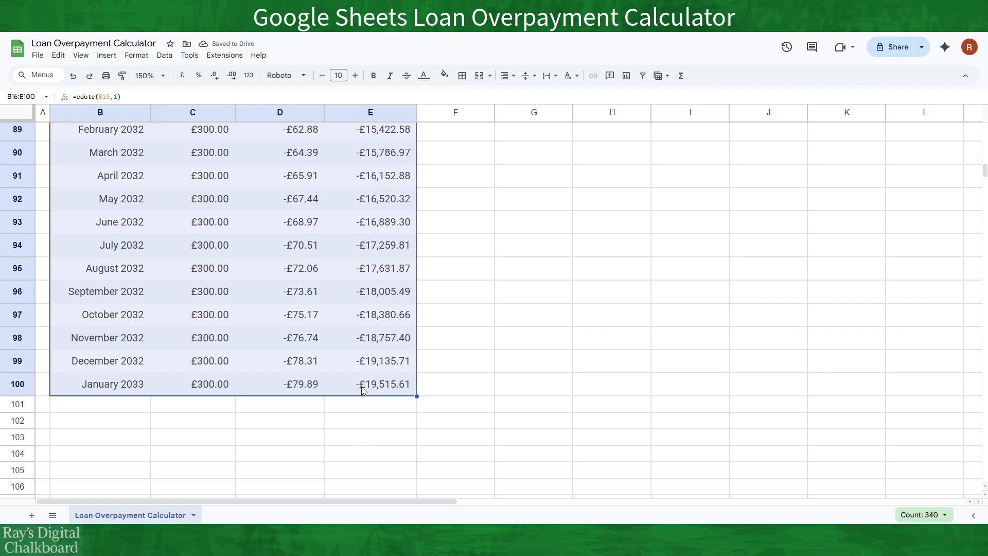
Examine the extended schedule down to row 100 for the month in which the account total drops below zero
{"action": "scroll", "coordinate": [363, 391], "scroll_direction": "up", "scroll_amount": 14}
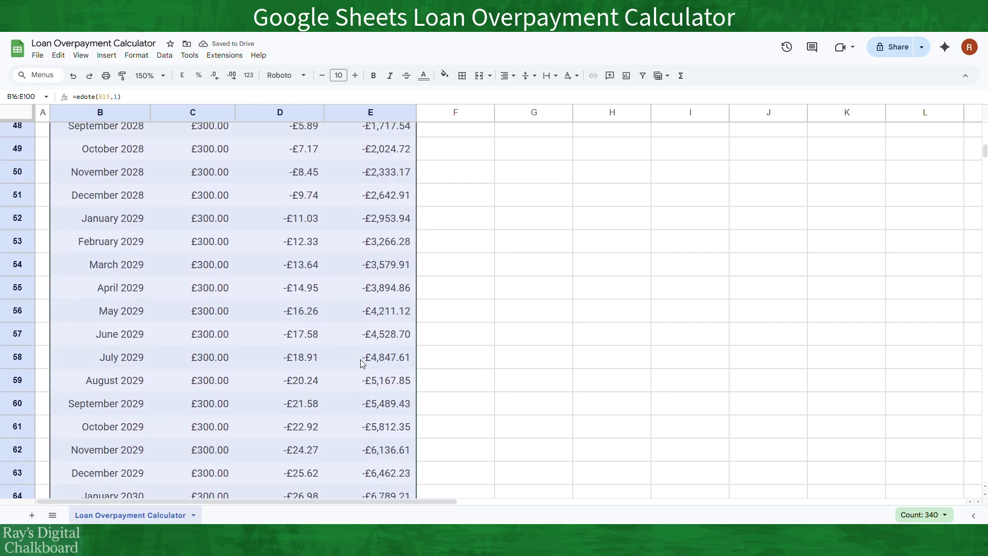
{"action": "scroll", "coordinate": [360, 363], "scroll_direction": "down", "scroll_amount": 13}
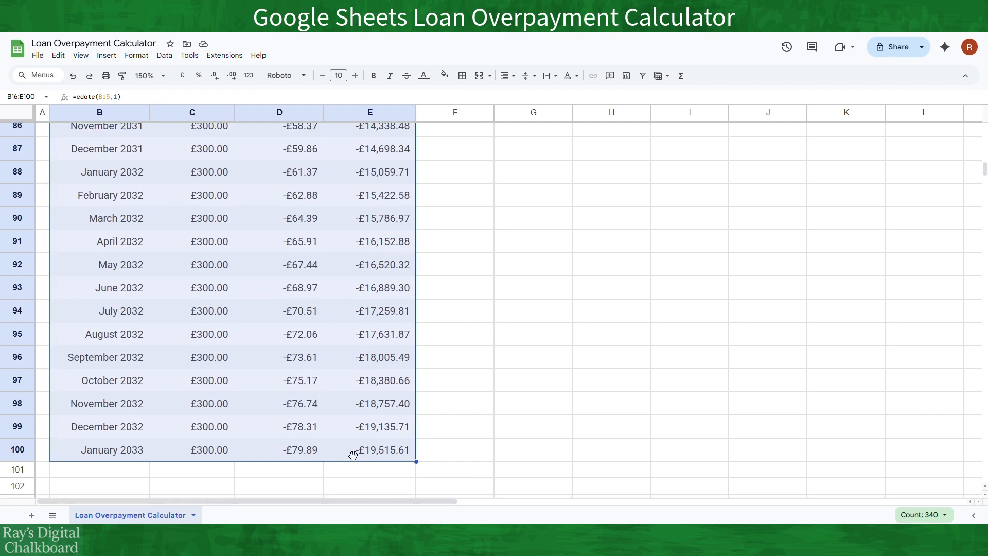
{"action": "left_click", "coordinate": [227, 451]}
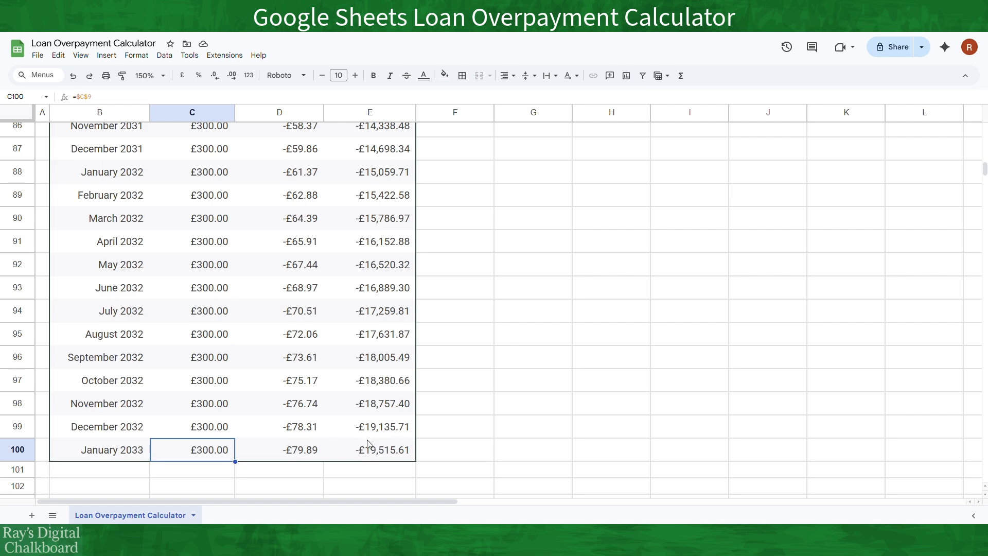
{"action": "scroll", "coordinate": [406, 273], "scroll_direction": "up", "scroll_amount": 1}
{"action": "scroll", "coordinate": [405, 273], "scroll_direction": "up", "scroll_amount": 20}
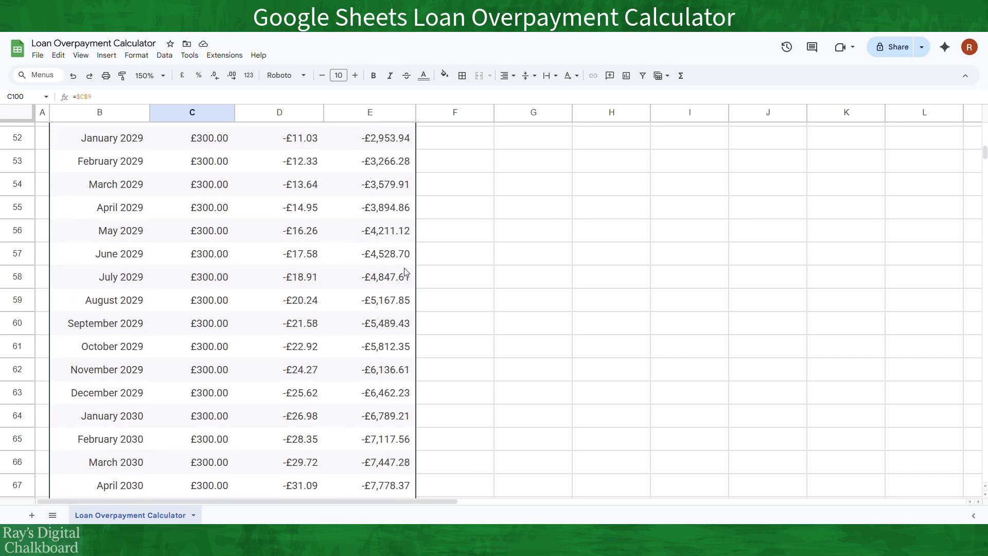
{"action": "scroll", "coordinate": [406, 273], "scroll_direction": "up", "scroll_amount": 2}
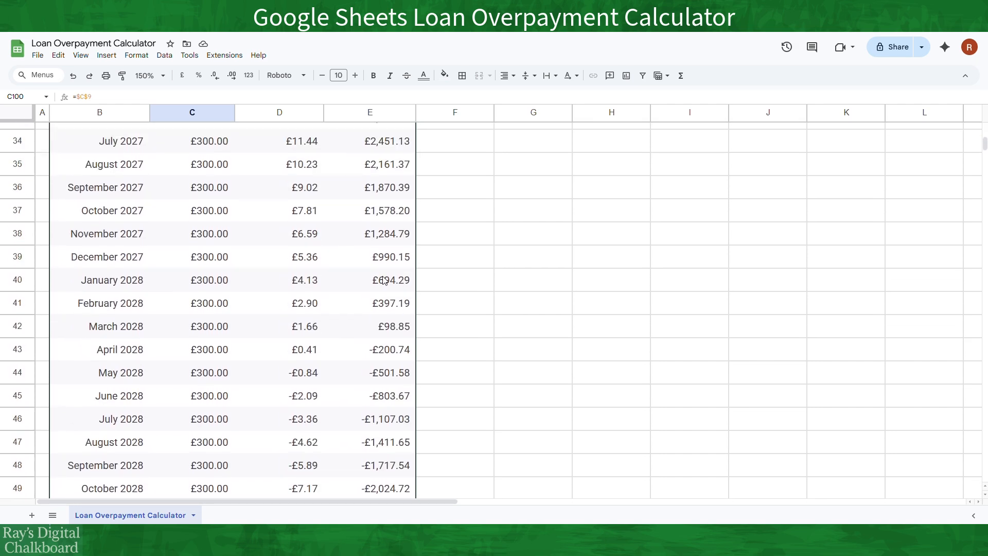
{"action": "scroll", "coordinate": [331, 302], "scroll_direction": "down", "scroll_amount": 3}
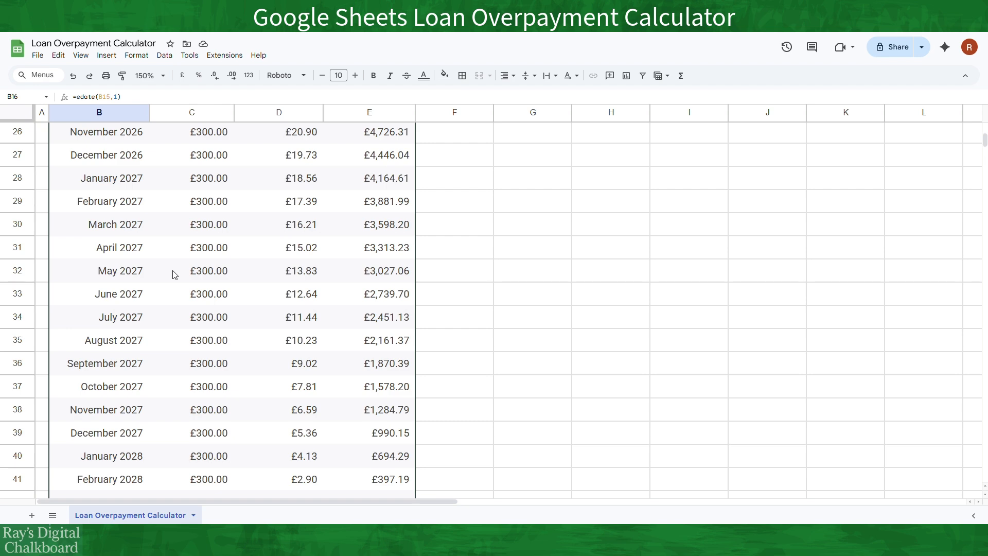
{"action": "scroll", "coordinate": [174, 273], "scroll_direction": "up", "scroll_amount": 7}
{"action": "scroll", "coordinate": [148, 286], "scroll_direction": "down", "scroll_amount": 4}
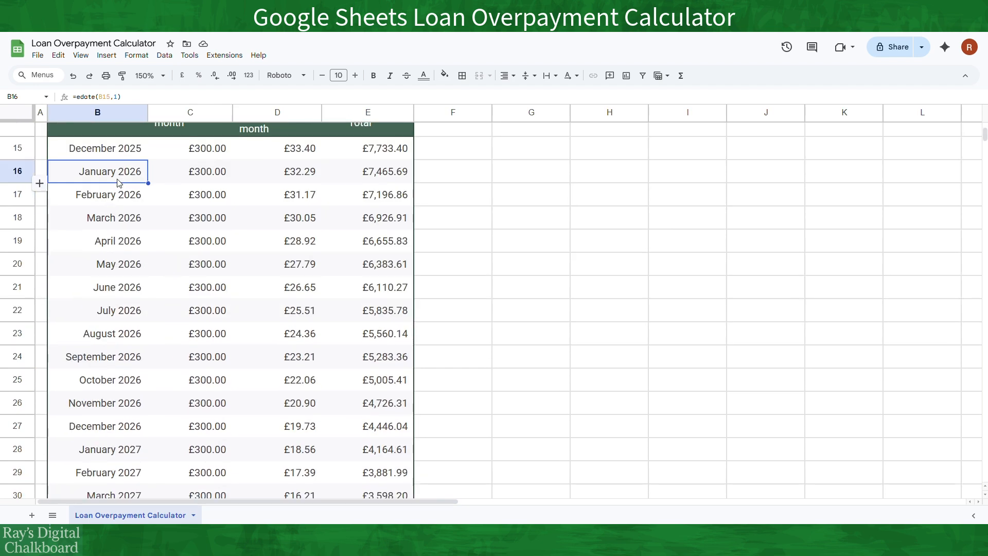
Wrap the date formula in B16 in a blank-when-repaid test, making it =if(roundup(e15,3)<0.01,"",edate(B15,1))
{"action": "left_click", "coordinate": [79, 97]}
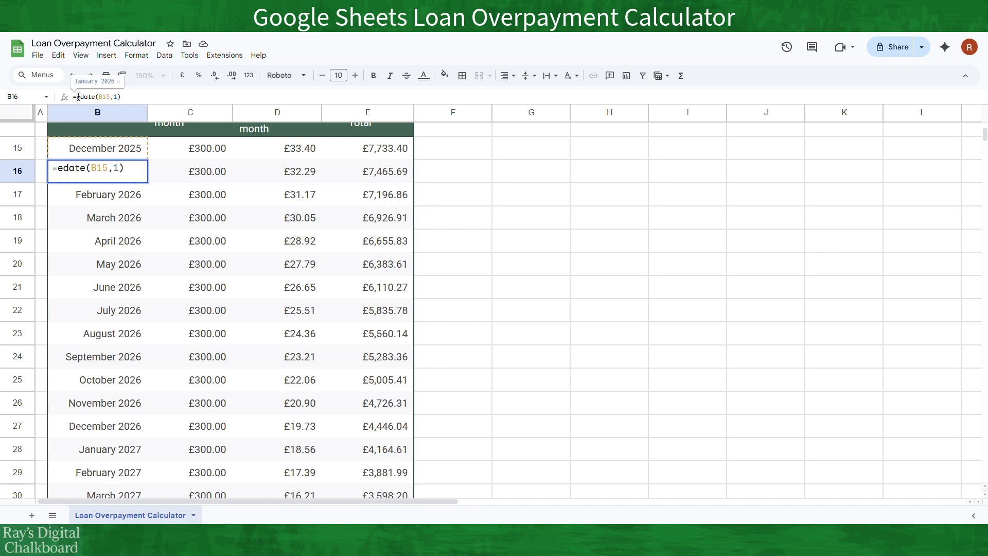
{"action": "type", "text": "if("}
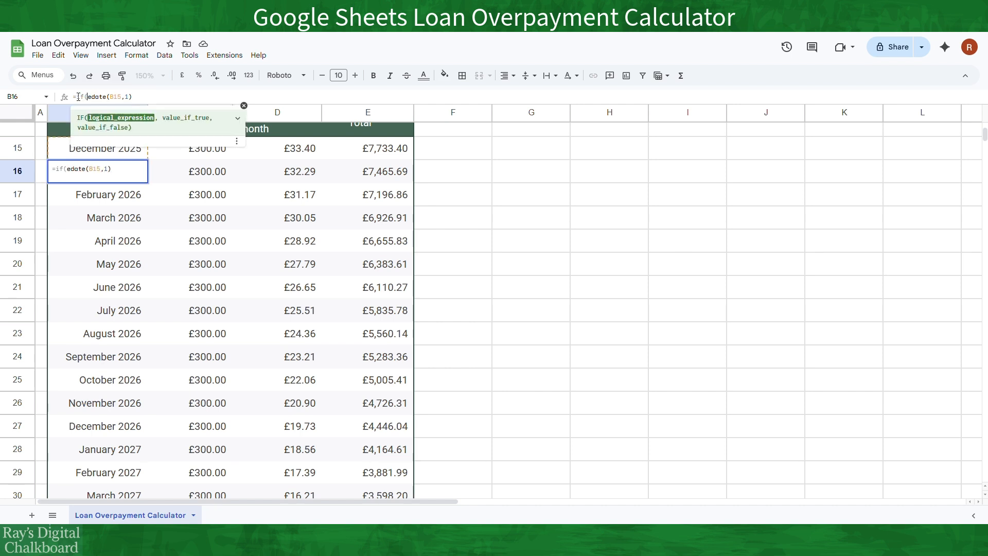
{"action": "type", "text": "roundup"}
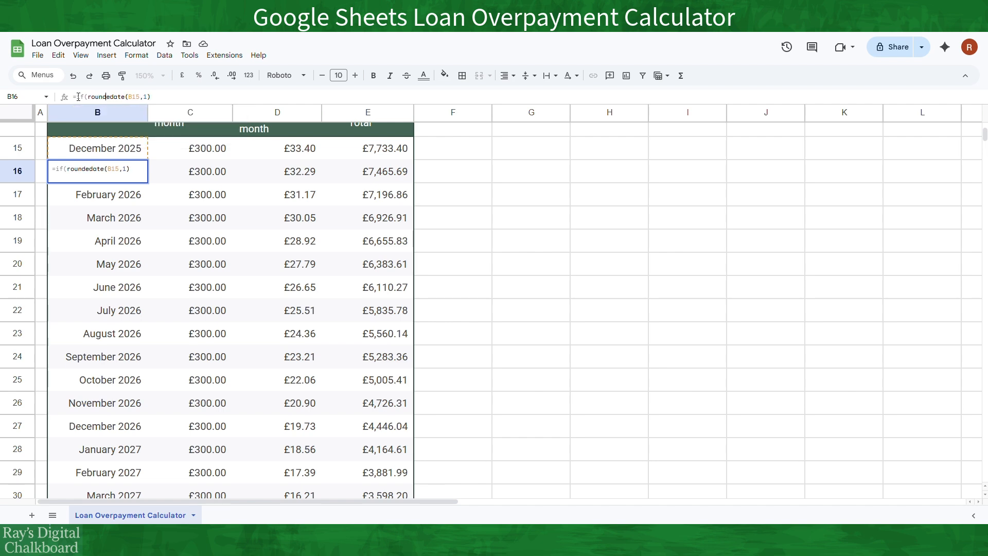
{"action": "type", "text": "("}
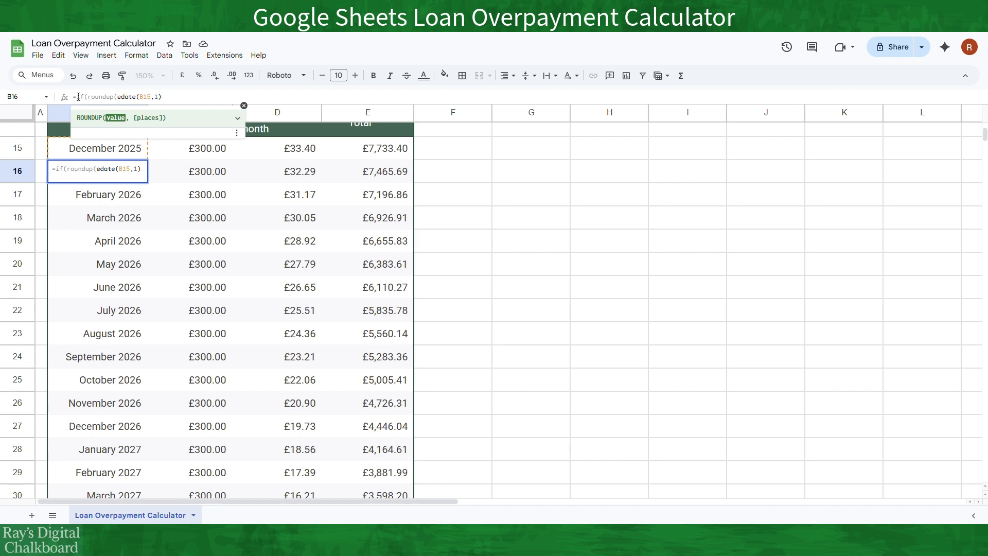
{"action": "type", "text": "e15"}
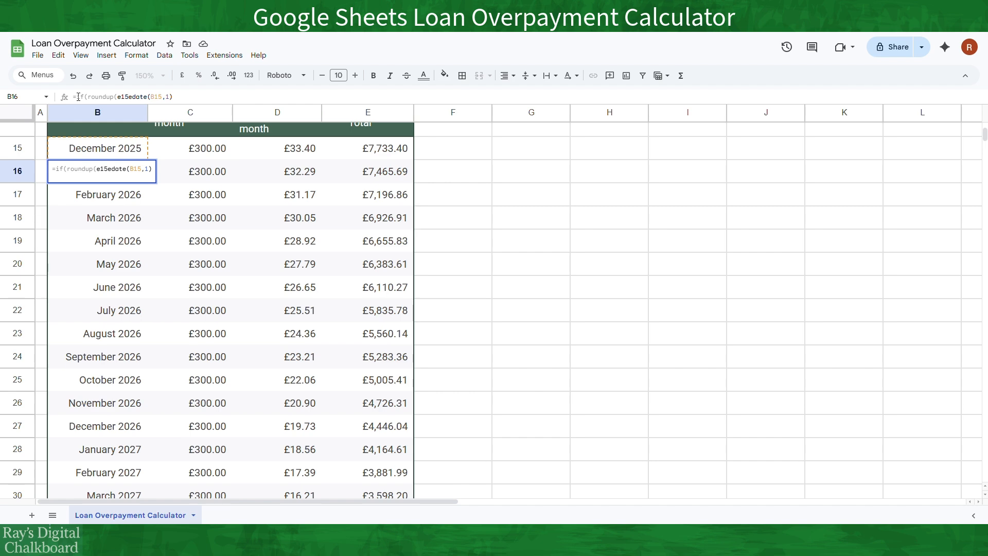
{"action": "type", "text": ","}
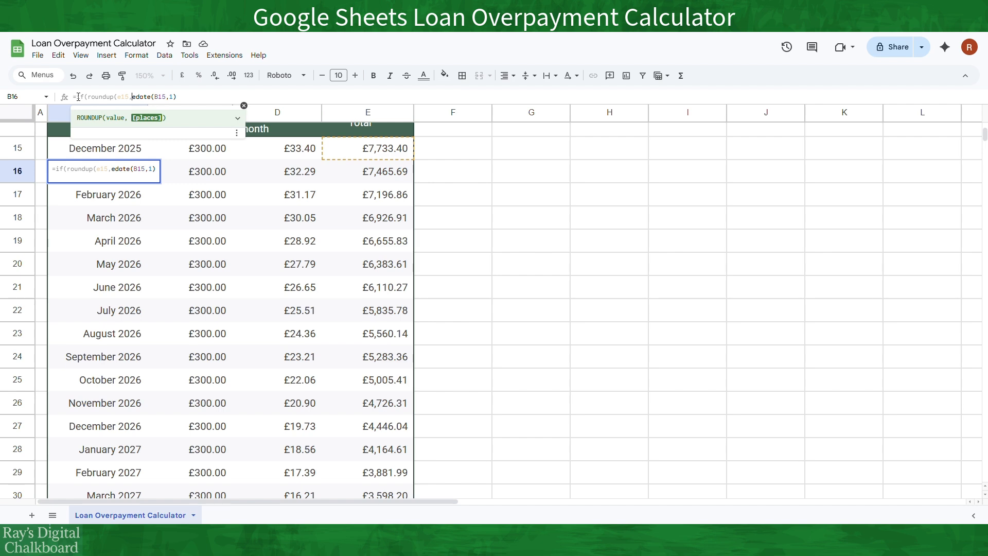
{"action": "type", "text": "3)"}
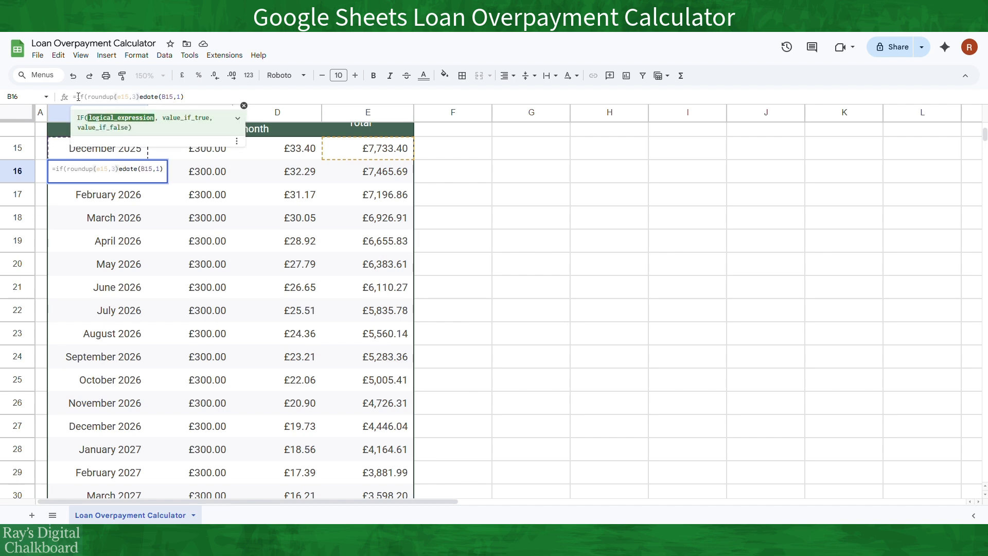
{"action": "type", "text": "<0.01"}
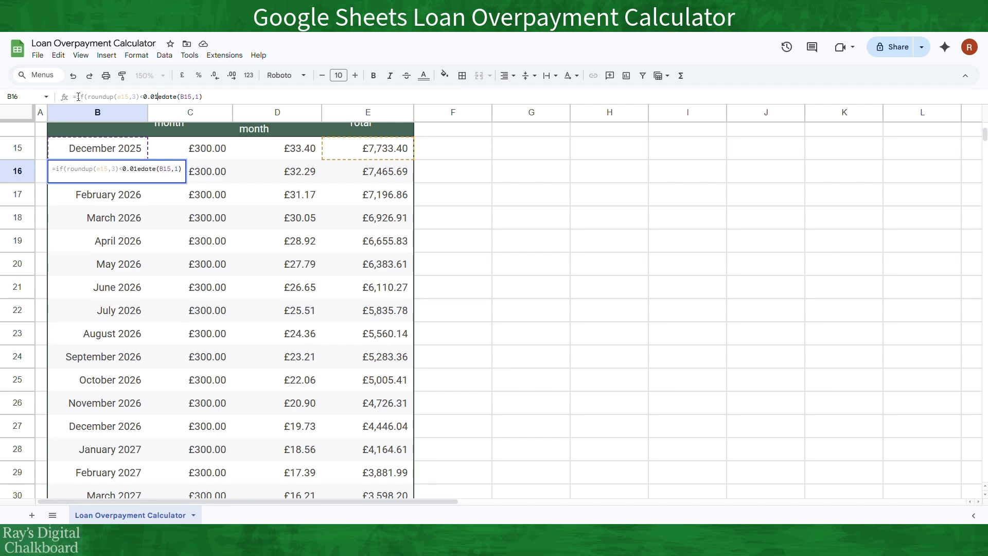
{"action": "type", "text": ","}
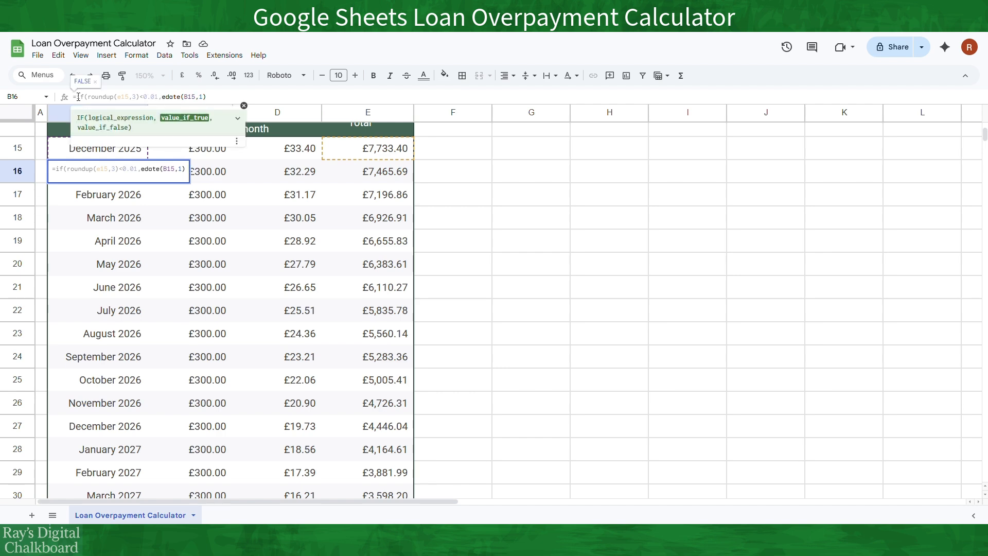
{"action": "type", "text": "\"\""}
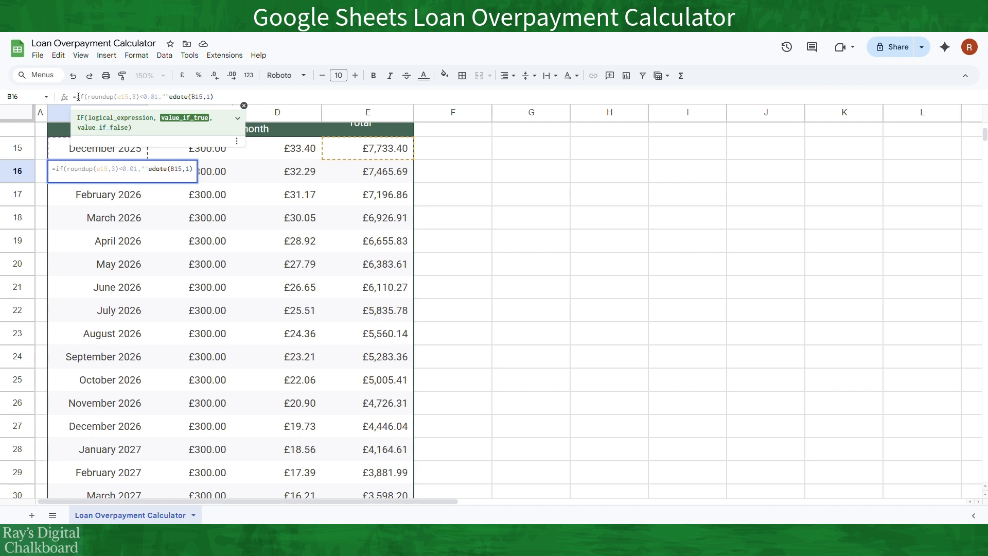
{"action": "type", "text": ","}
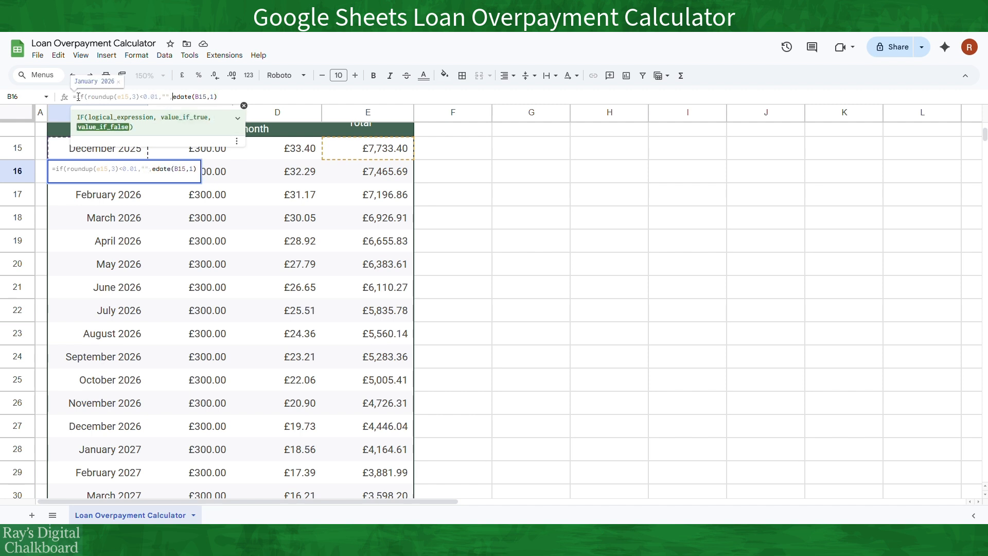
{"action": "left_click", "coordinate": [165, 96]}
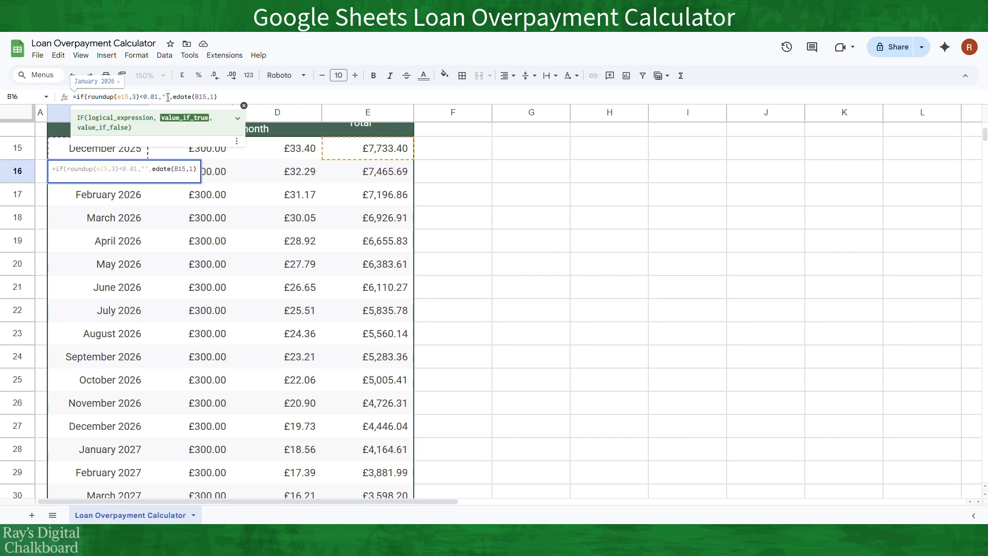
{"action": "left_click", "coordinate": [232, 97]}
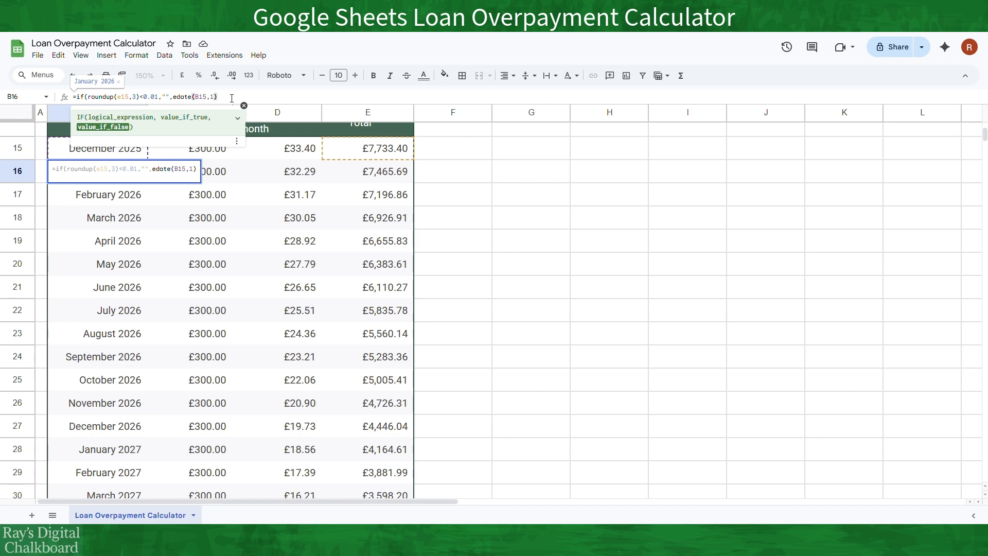
{"action": "type", "text": ")"}
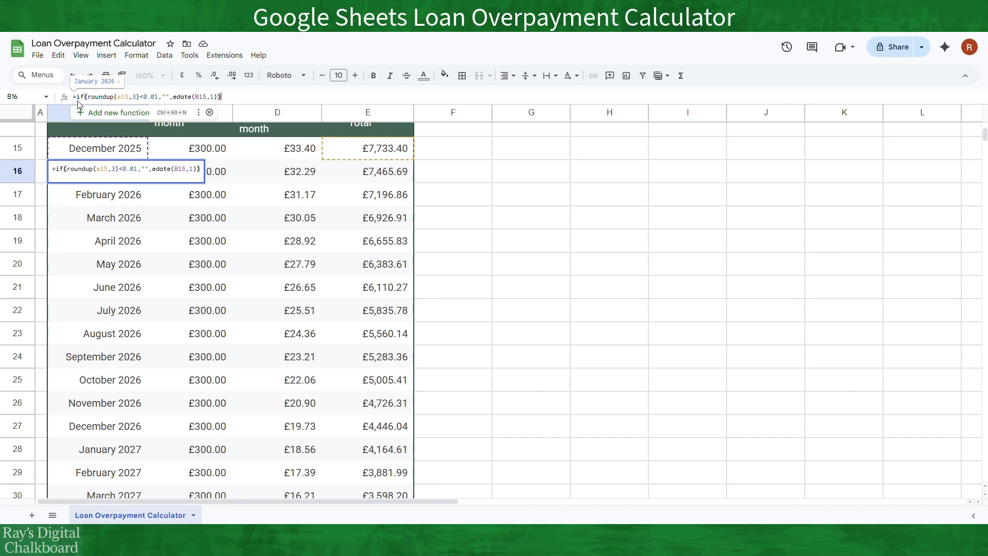
{"action": "key", "text": "Return"}
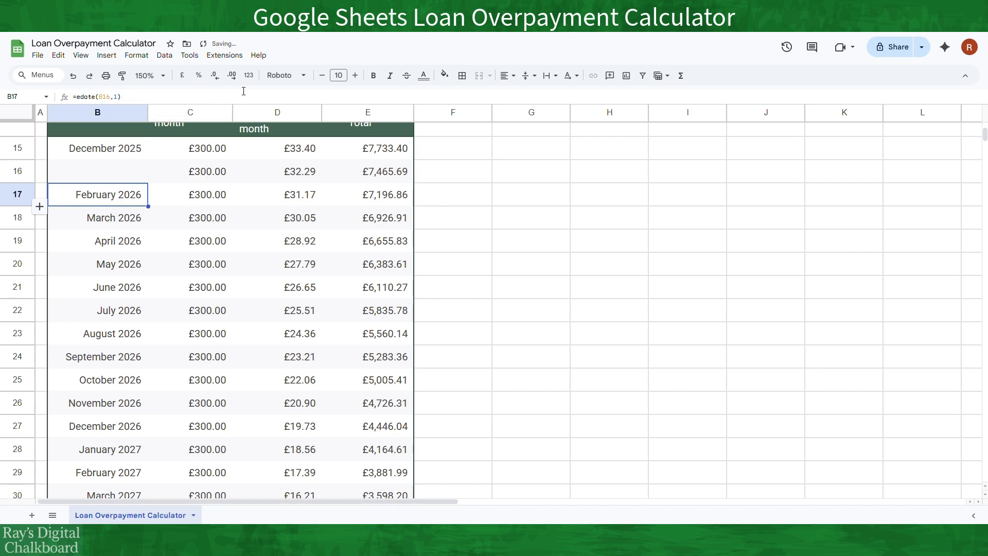
Fill the IF date formula from B16 down to B100 and check the last dated row's account total
{"action": "left_click", "coordinate": [214, 175]}
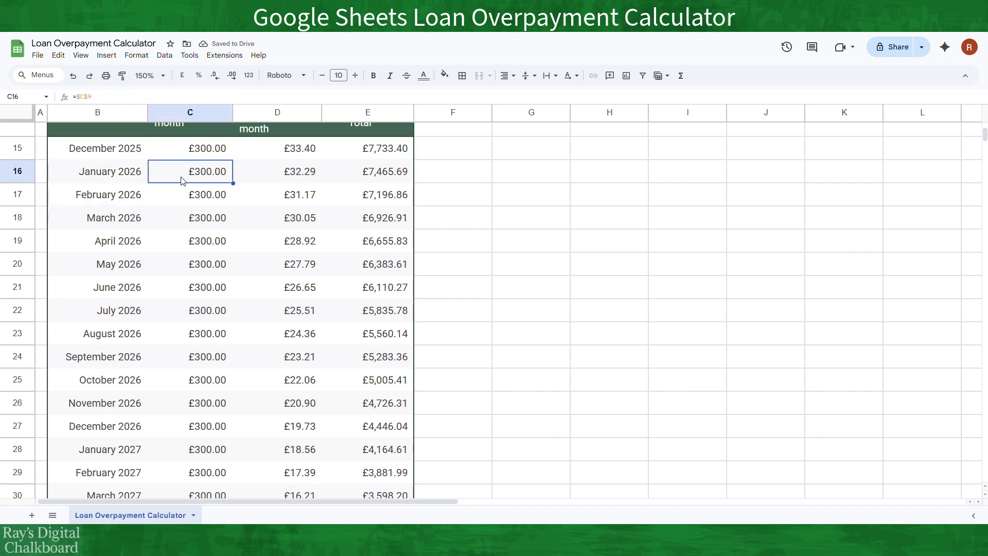
{"action": "left_click", "coordinate": [135, 171]}
{"action": "left_click_drag", "start_coordinate": [148, 183], "coordinate": [137, 221]}
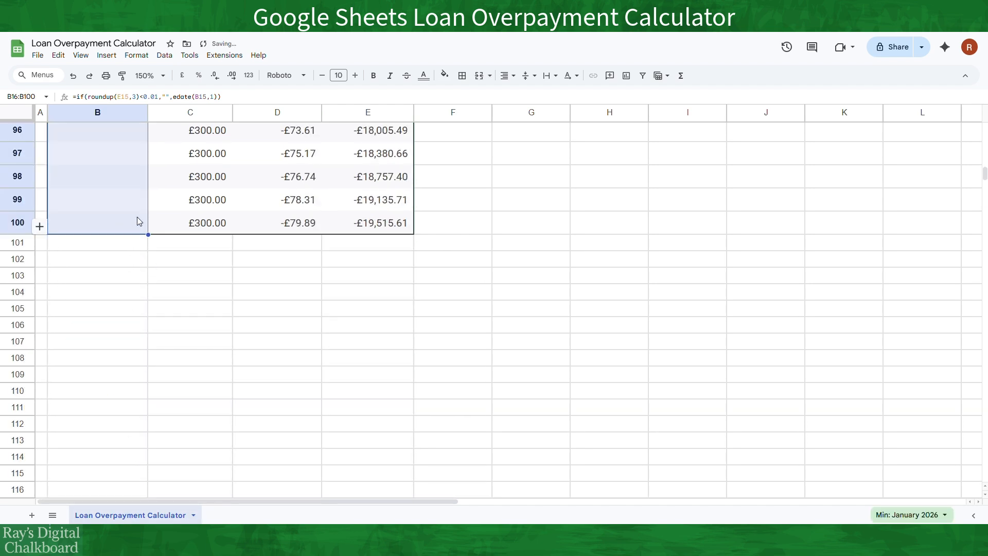
{"action": "scroll", "coordinate": [194, 235], "scroll_direction": "up", "scroll_amount": 5}
{"action": "scroll", "coordinate": [194, 235], "scroll_direction": "up", "scroll_amount": 12}
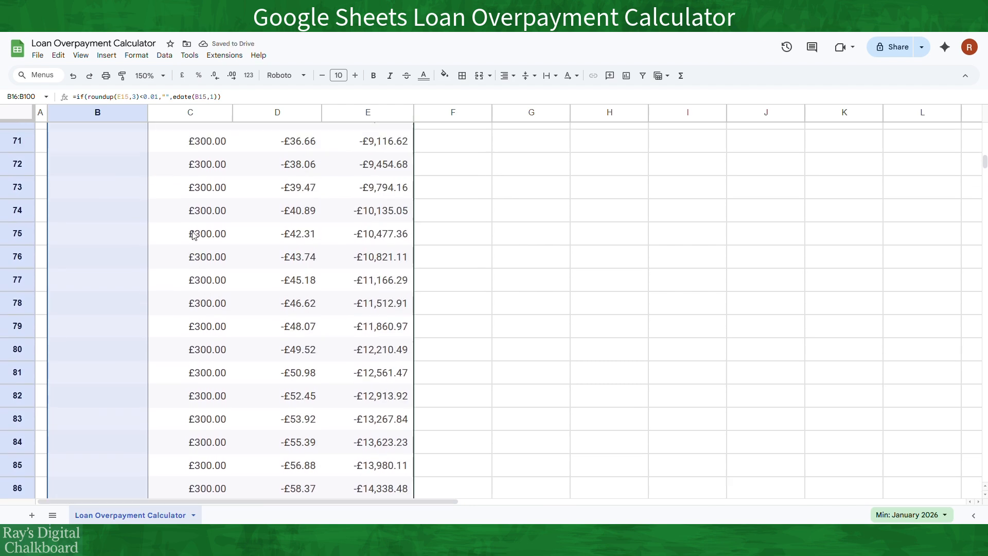
{"action": "scroll", "coordinate": [194, 235], "scroll_direction": "up", "scroll_amount": 6}
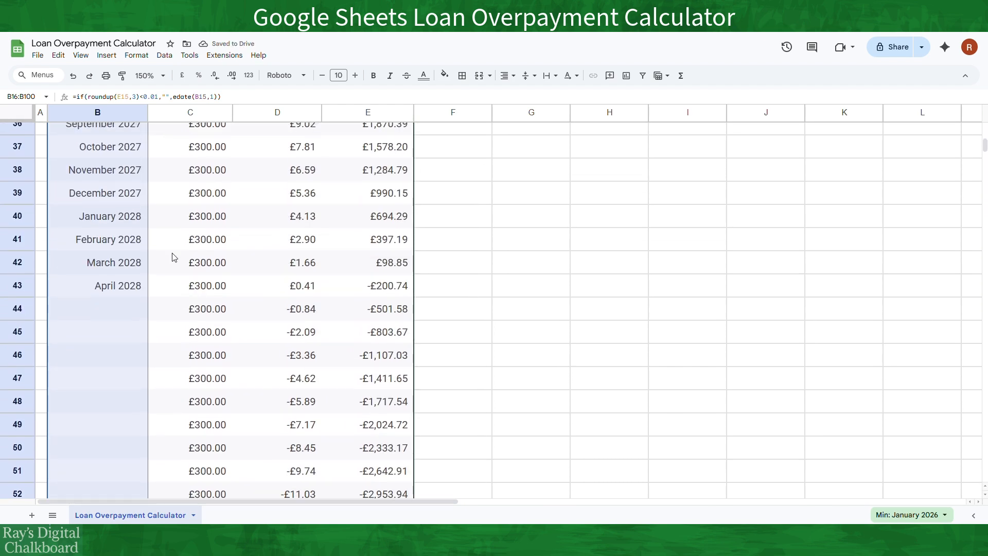
{"action": "left_click", "coordinate": [143, 286]}
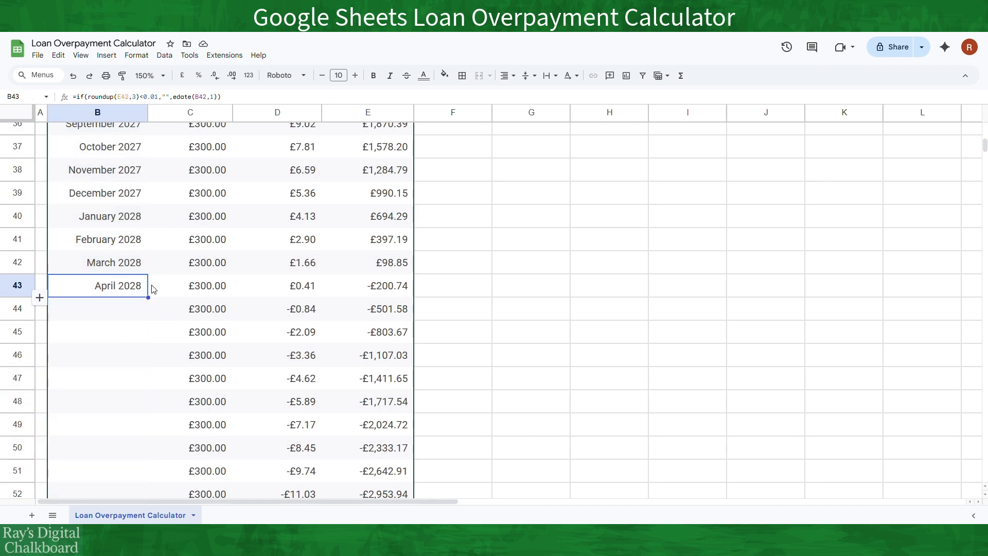
{"action": "left_click", "coordinate": [394, 286]}
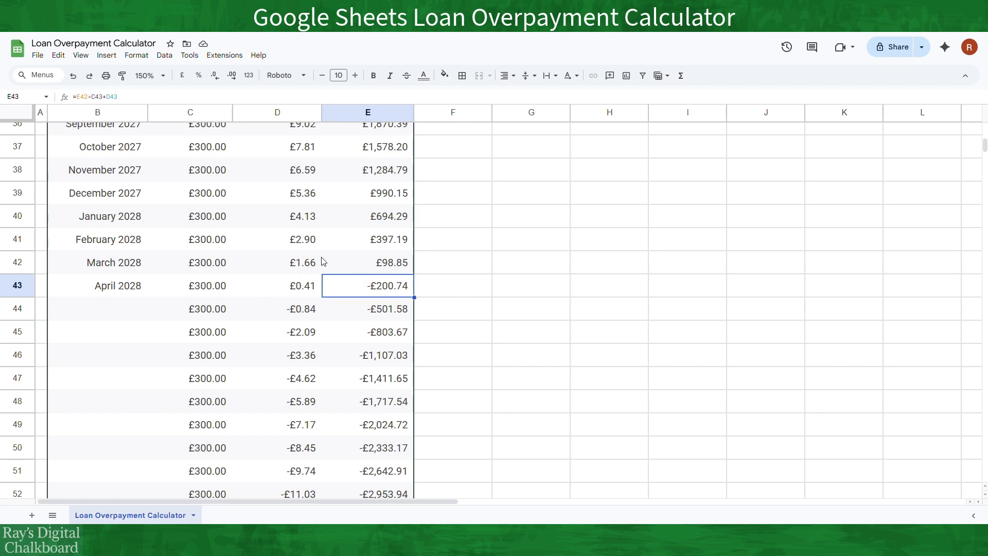
Compare the April 2028 row's date, payment and account total with the March 2028 account total
{"action": "left_click", "coordinate": [166, 291]}
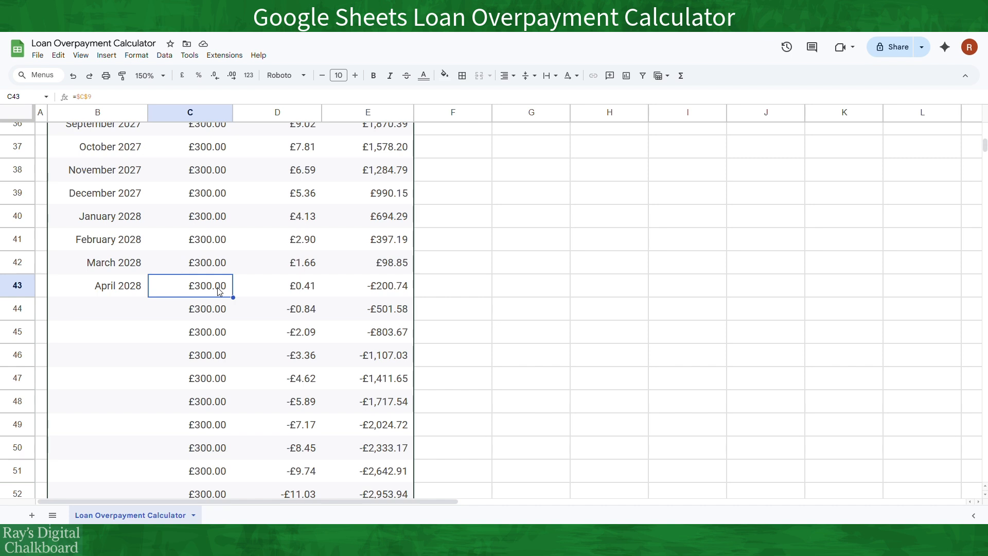
{"action": "left_click", "coordinate": [374, 288]}
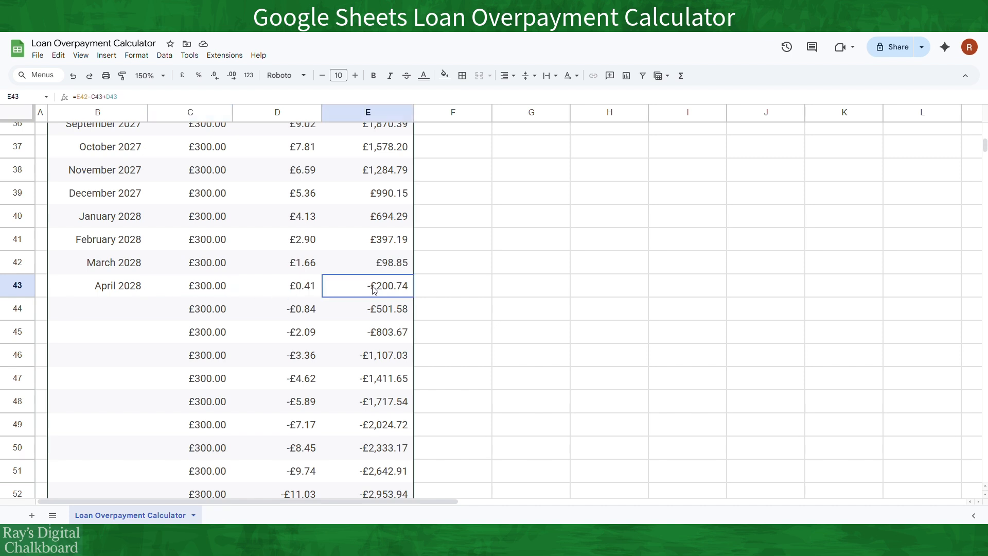
{"action": "left_click", "coordinate": [203, 283]}
{"action": "left_click", "coordinate": [127, 291]}
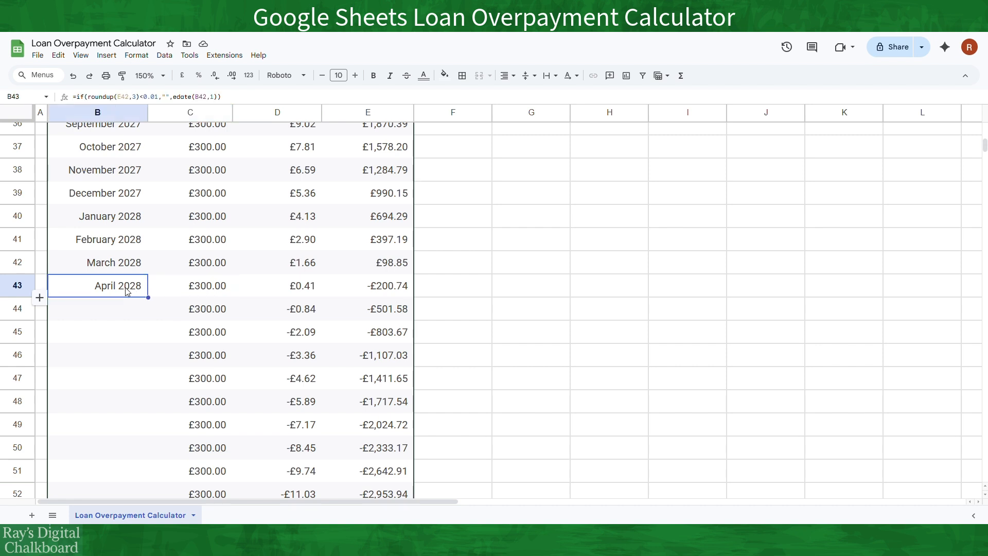
{"action": "left_click", "coordinate": [218, 287]}
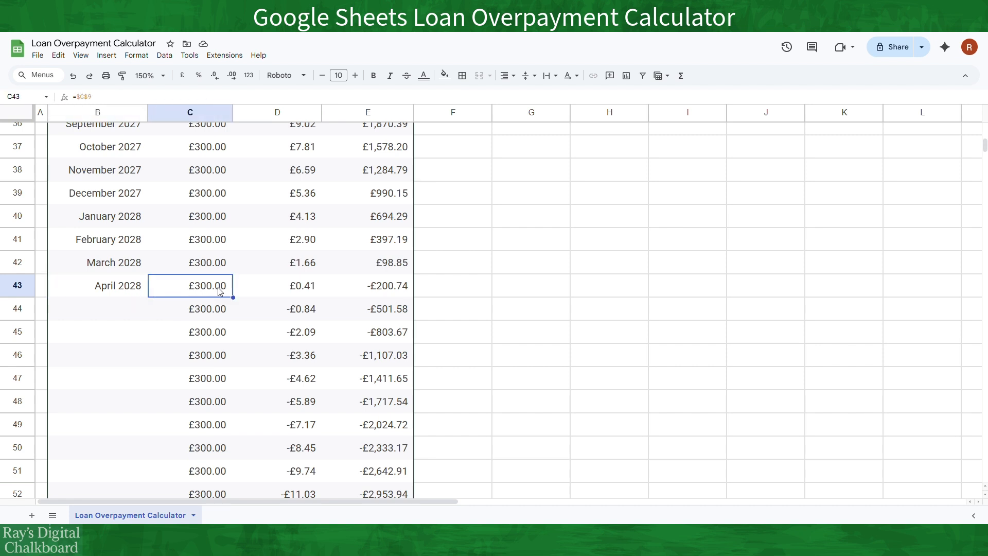
{"action": "left_click", "coordinate": [406, 264]}
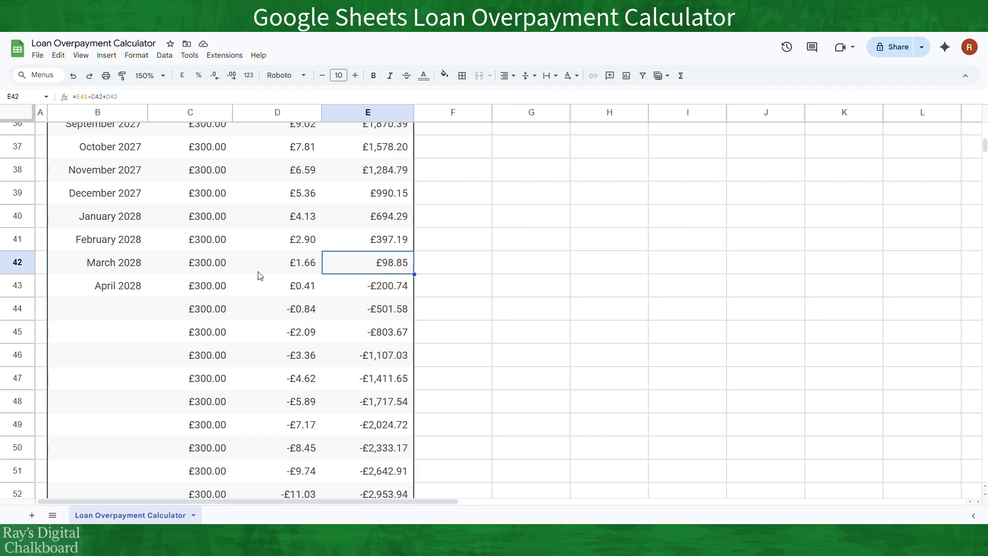
Copy the repaid test if(roundup(E15,3)<0.01,"", from the January 2026 date formula in B16 for reuse in C16
{"action": "scroll", "coordinate": [257, 273], "scroll_direction": "up", "scroll_amount": 10}
{"action": "scroll", "coordinate": [258, 253], "scroll_direction": "down", "scroll_amount": 4}
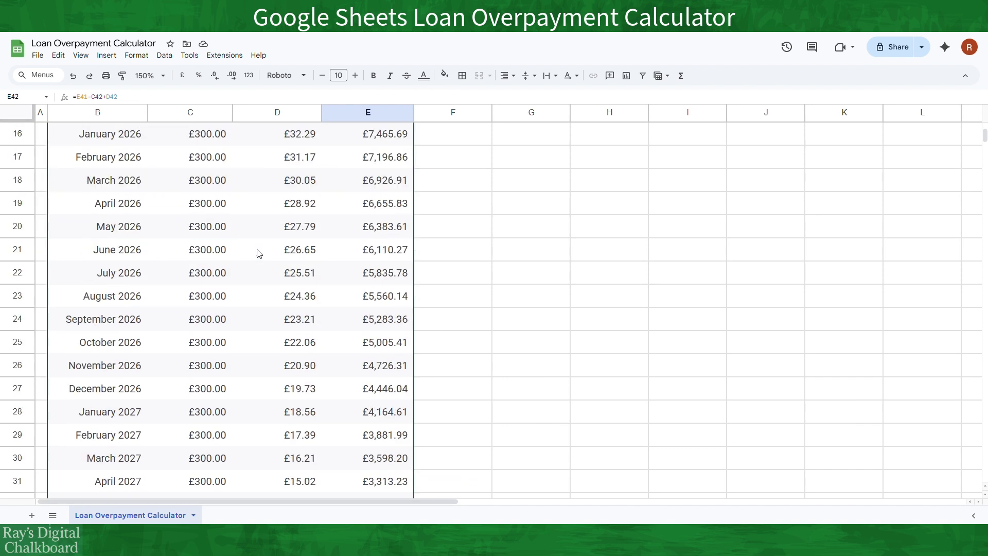
{"action": "scroll", "coordinate": [258, 253], "scroll_direction": "up", "scroll_amount": 3}
{"action": "left_click", "coordinate": [204, 328]}
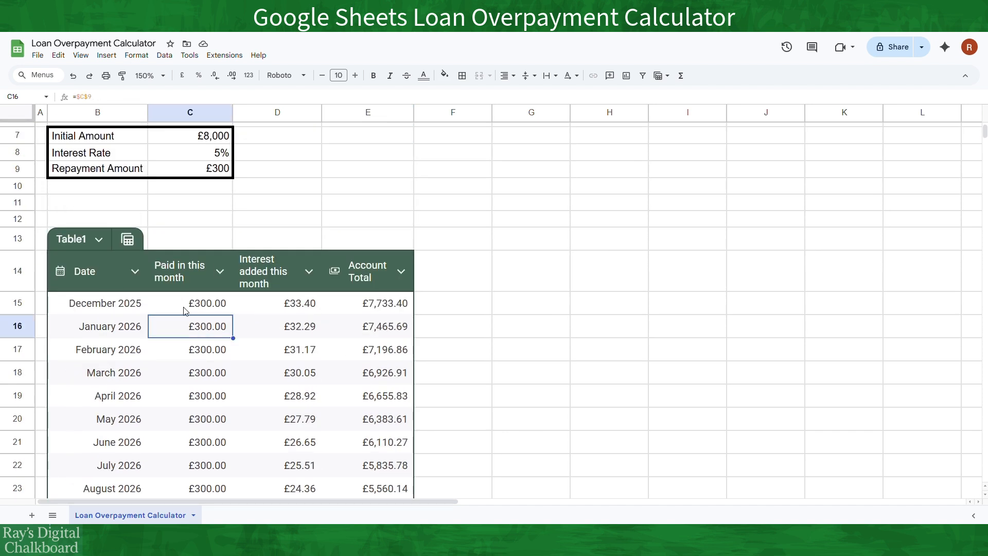
{"action": "left_click", "coordinate": [76, 97]}
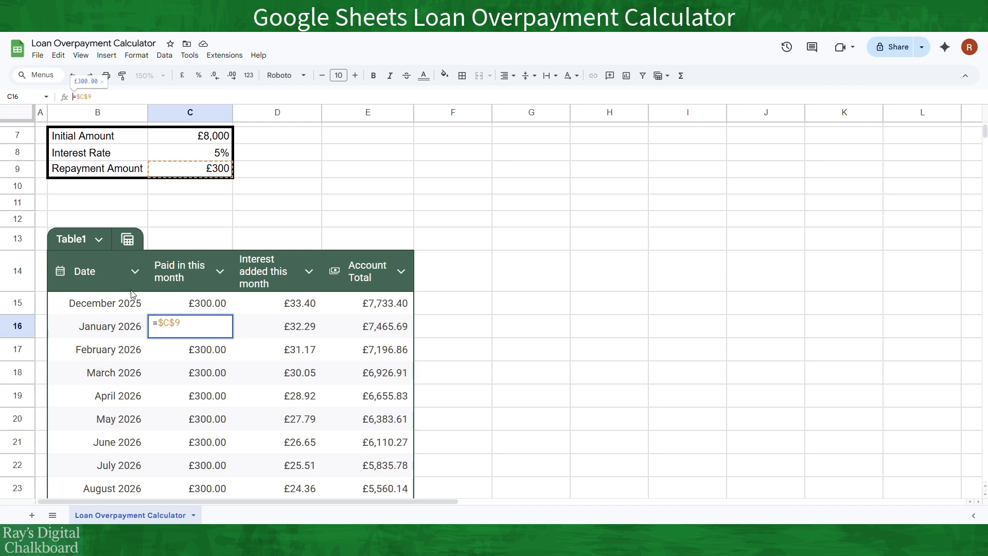
{"action": "left_click", "coordinate": [128, 323]}
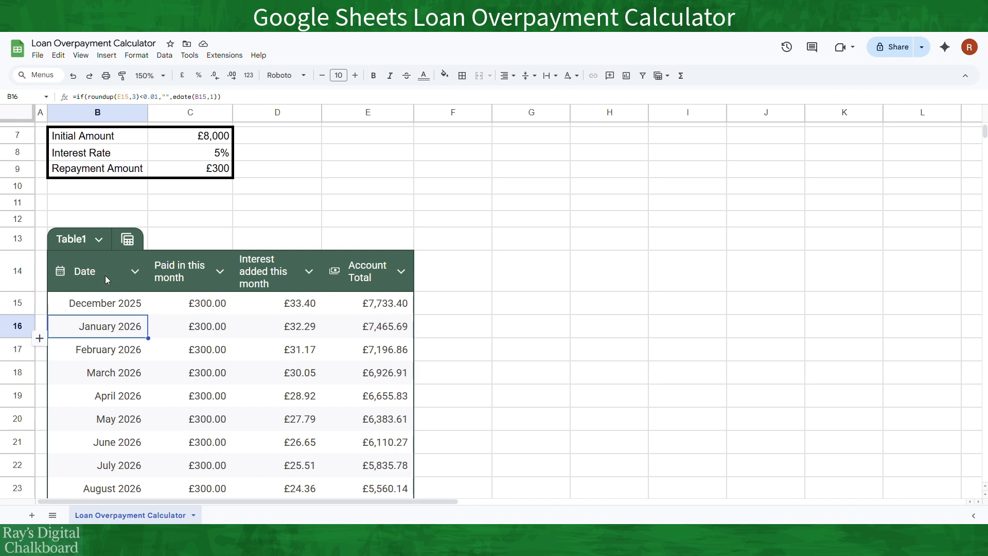
{"action": "left_click", "coordinate": [75, 97]}
{"action": "left_click_drag", "start_coordinate": [77, 97], "coordinate": [167, 97]}
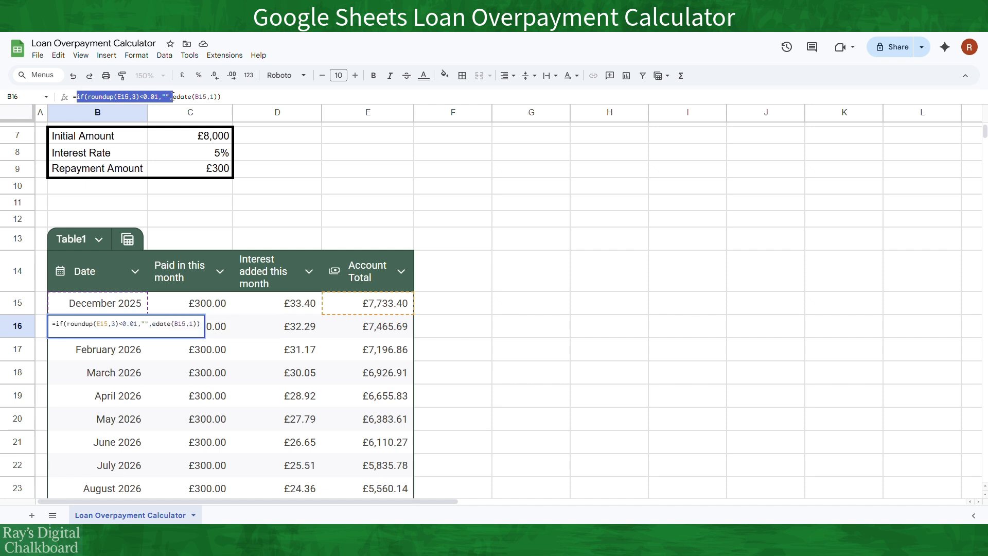
{"action": "key", "text": "Return"}
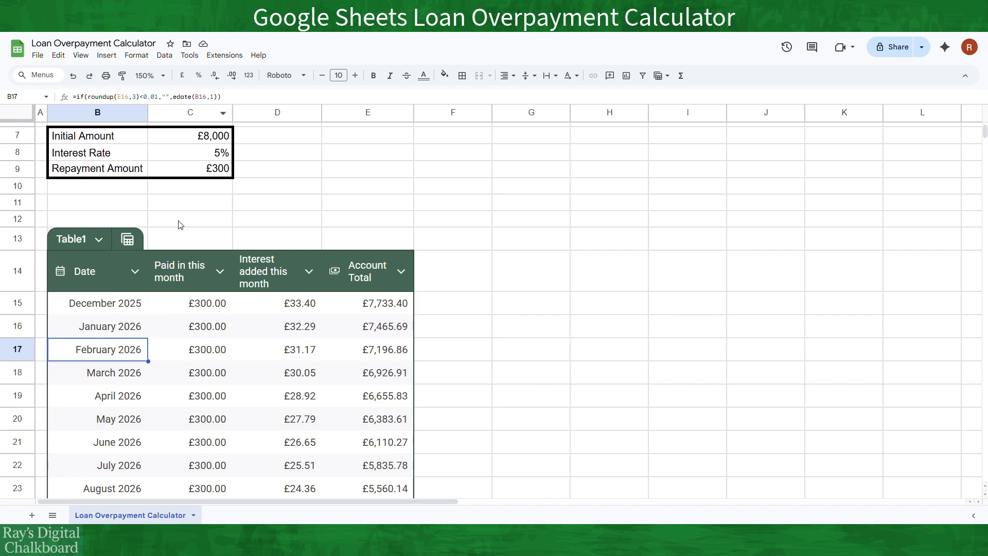
Wrap the January 2026 payment formula in C16 in the copied test, making it =if(roundup(E15,3)<0.01,"",$C$9)
{"action": "left_click", "coordinate": [207, 328]}
{"action": "double_click", "coordinate": [208, 328]}
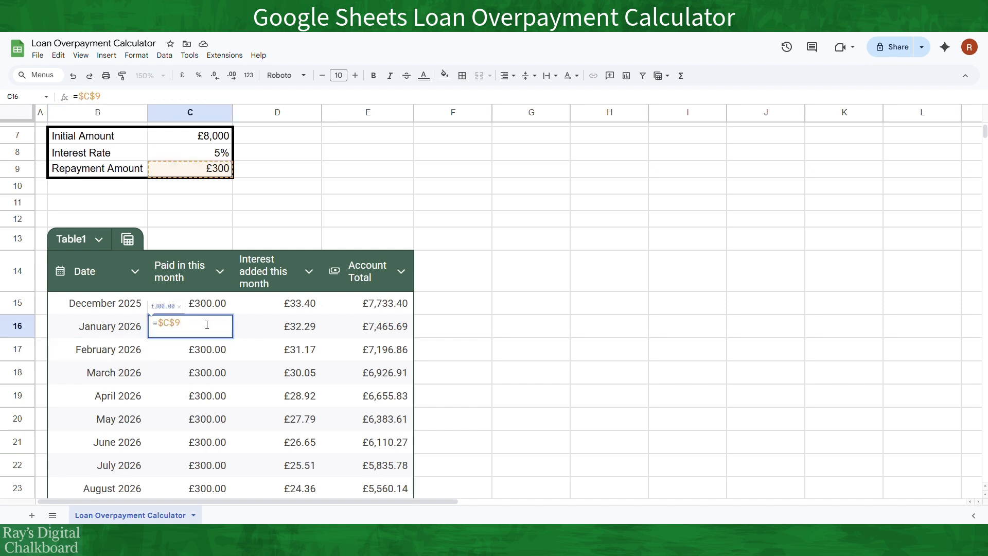
{"action": "left_click", "coordinate": [79, 97]}
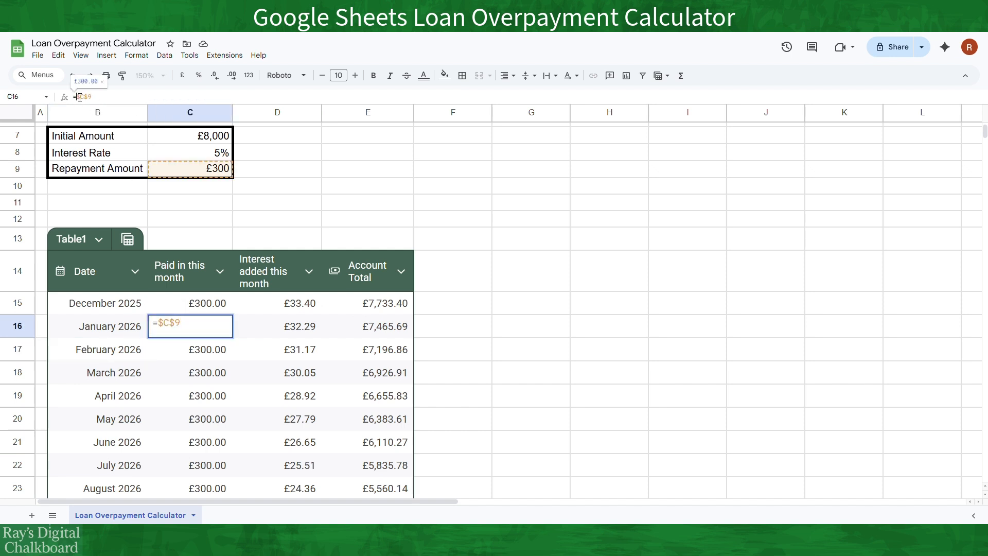
{"action": "type", "text": "if(roundup(E15,3)<0.01,\"\","}
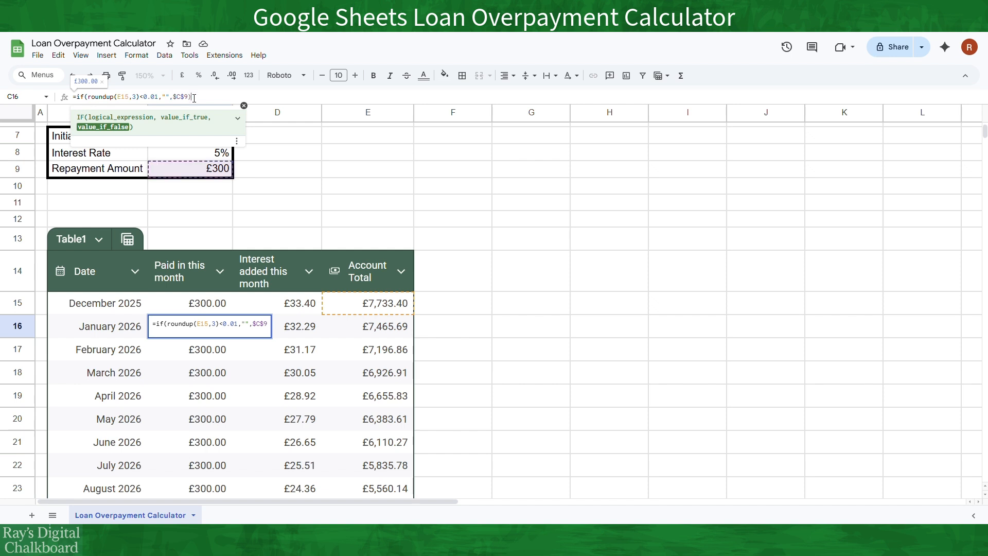
{"action": "type", "text": ")"}
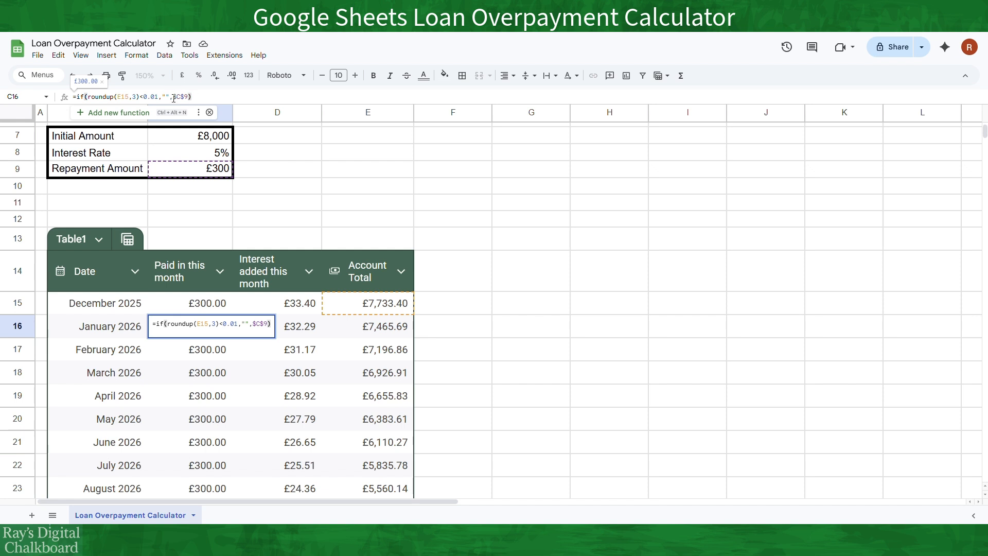
Cap the payment in C16 with min($C$9,E15), making it =if(roundup(E15,3)<0.01,"",min($C$9,E15)), and reject the suggested column update
{"action": "left_click", "coordinate": [172, 98]}
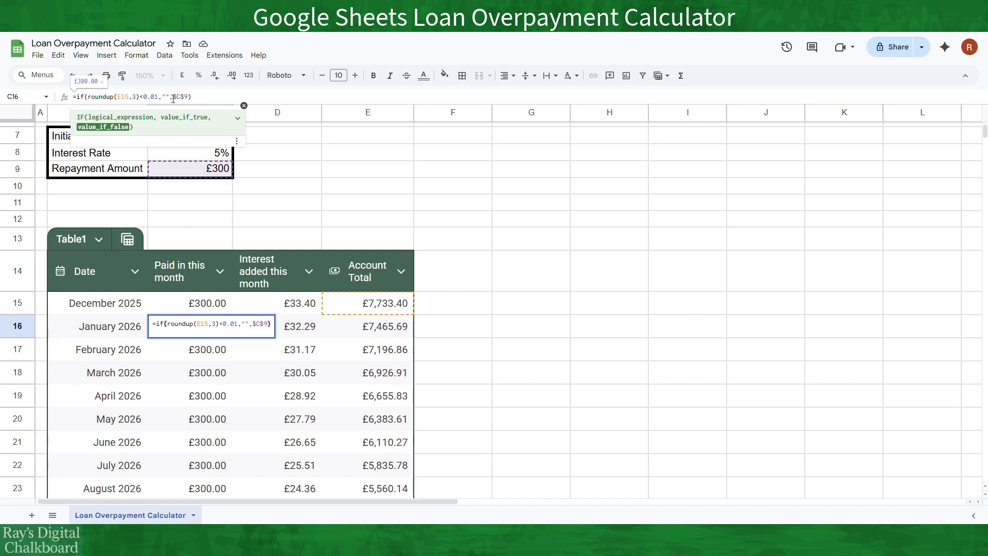
{"action": "type", "text": "min("}
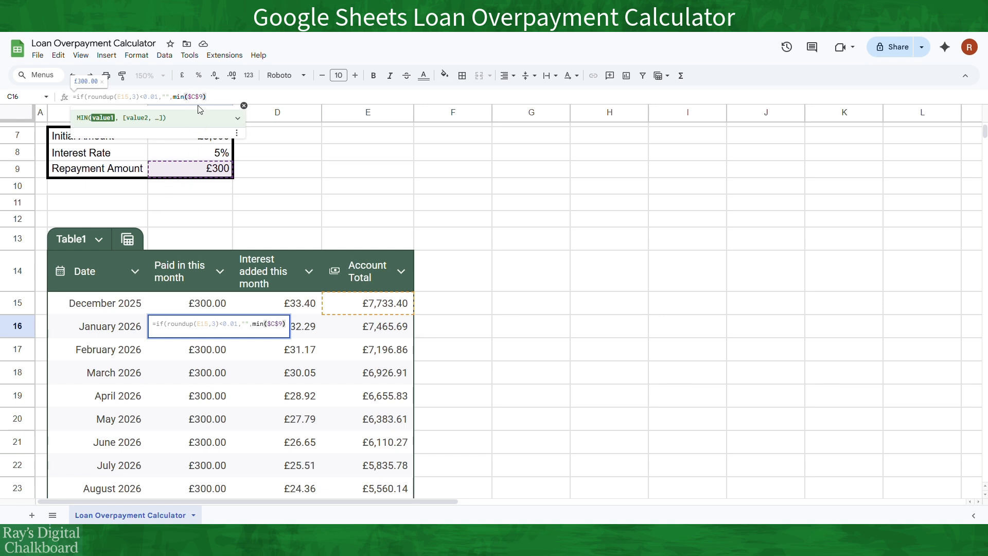
{"action": "type", "text": ","}
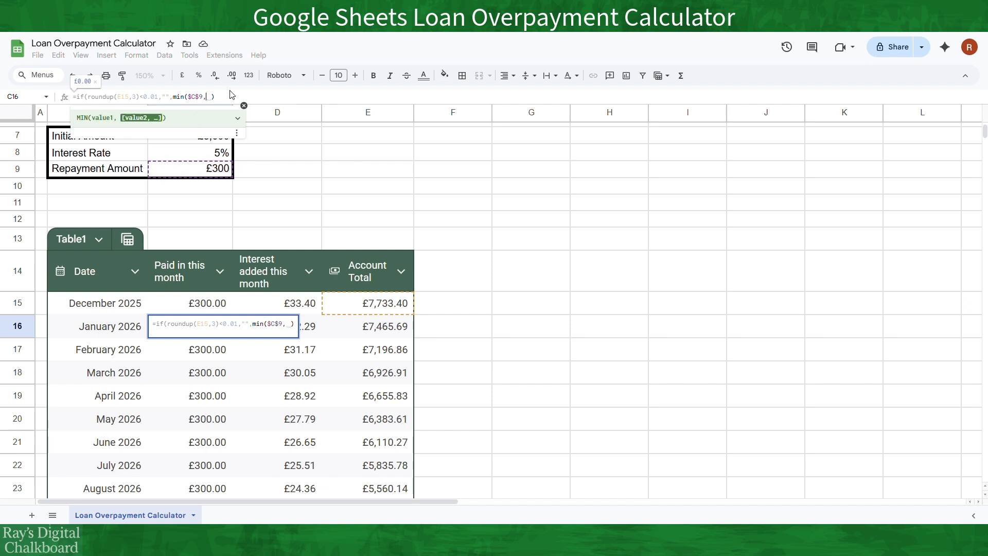
{"action": "left_click", "coordinate": [374, 309]}
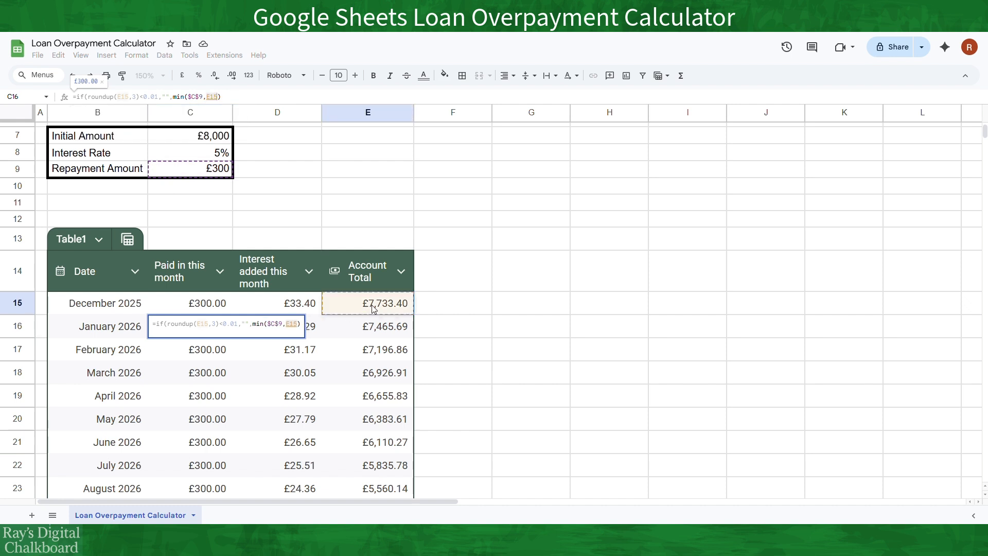
{"action": "type", "text": ")"}
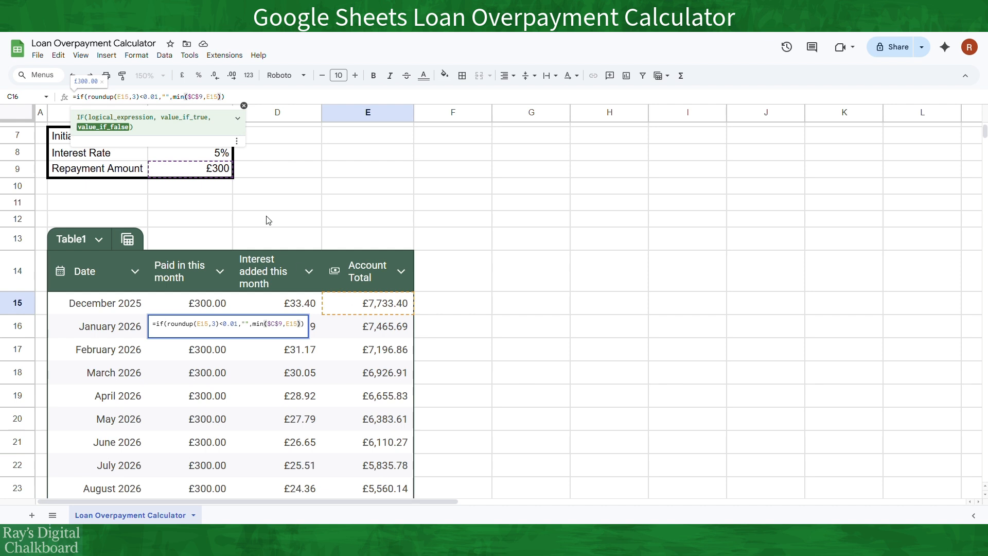
{"action": "left_click", "coordinate": [254, 92]}
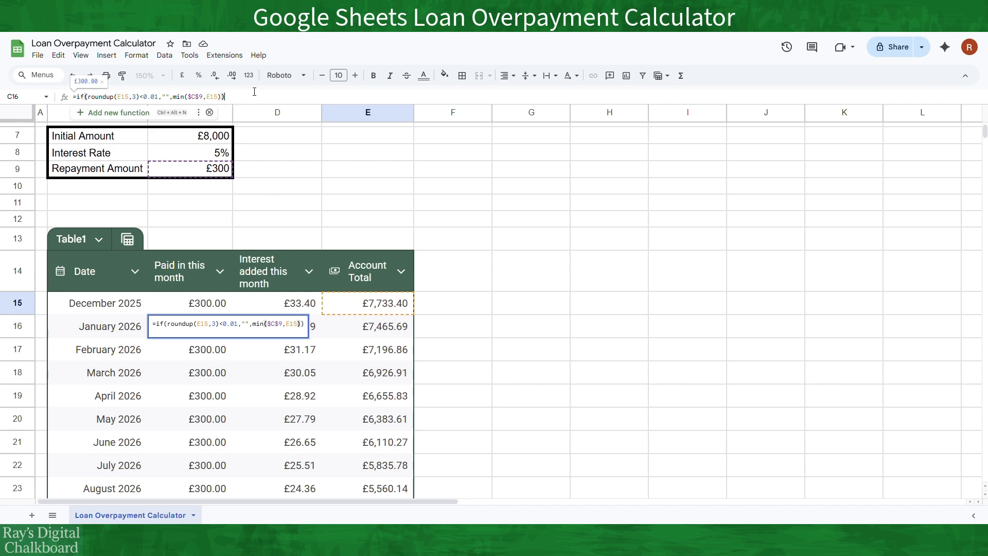
{"action": "key", "text": "Return"}
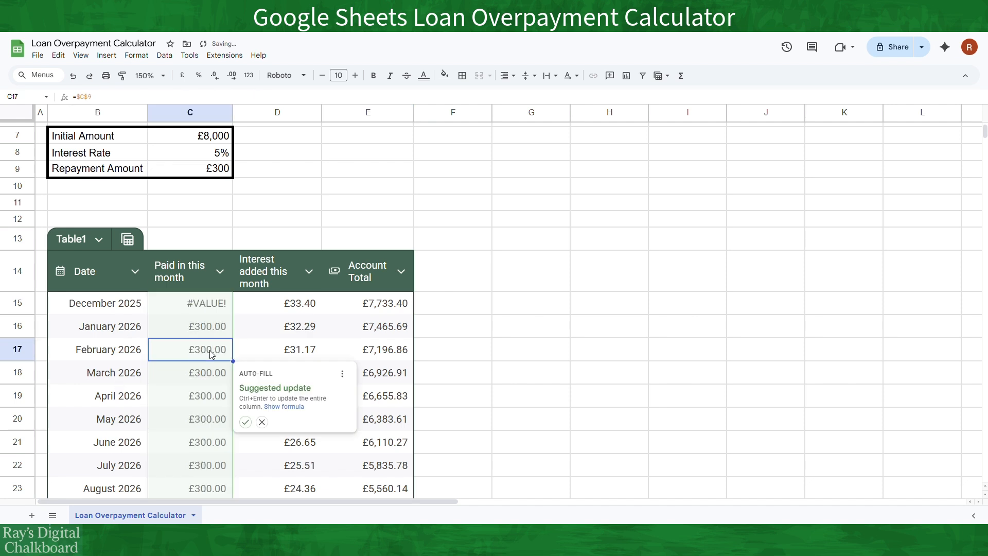
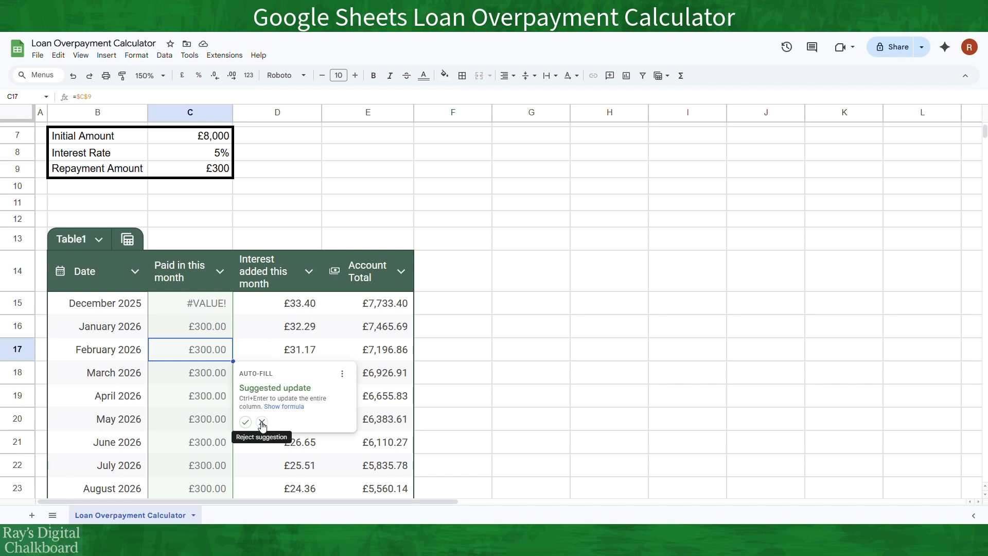
{"action": "left_click", "coordinate": [262, 423]}
Fill the capped payment formula from C16 down to C100 and check the payments in the last dated rows
{"action": "left_click", "coordinate": [217, 331]}
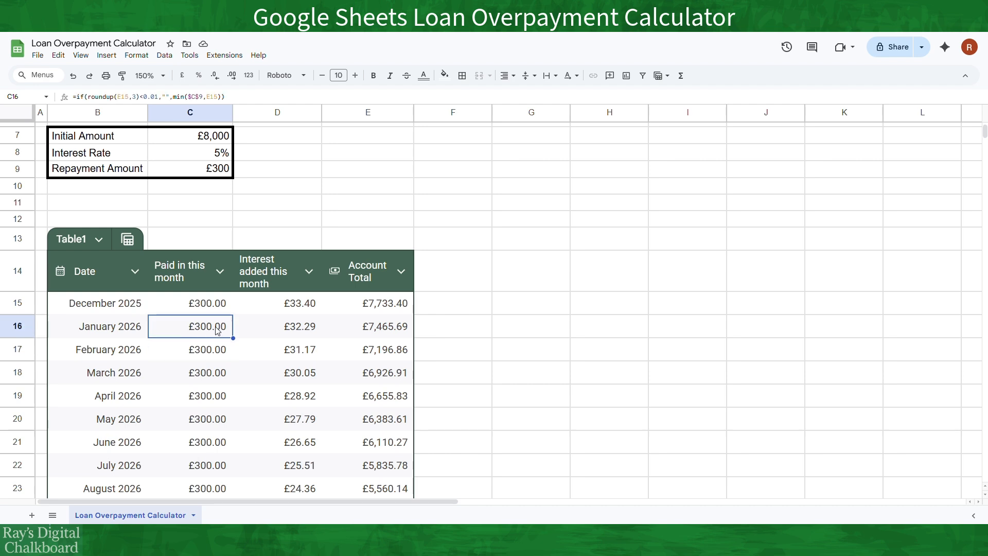
{"action": "left_click_drag", "start_coordinate": [233, 338], "coordinate": [206, 387]}
{"action": "scroll", "coordinate": [227, 310], "scroll_direction": "up", "scroll_amount": 5}
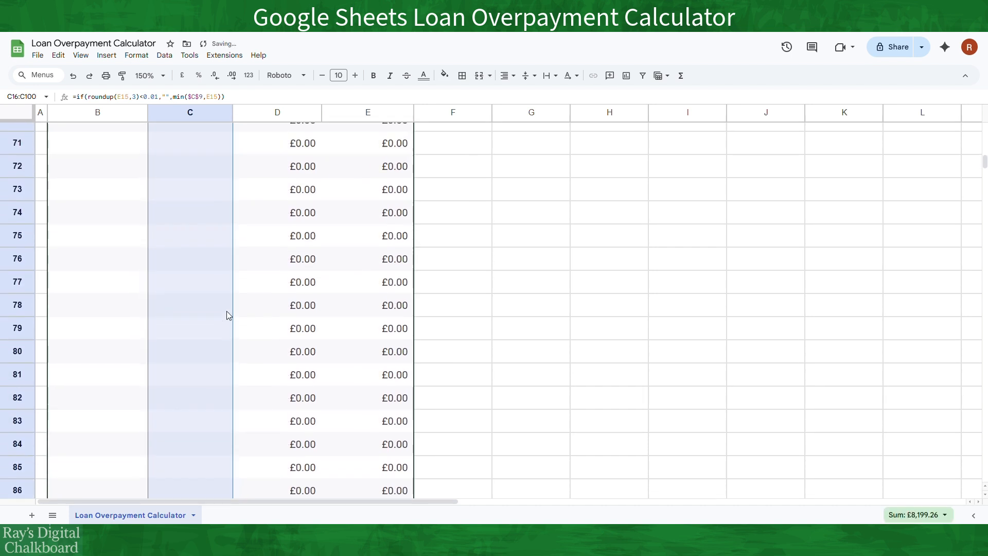
{"action": "scroll", "coordinate": [227, 311], "scroll_direction": "up", "scroll_amount": 15}
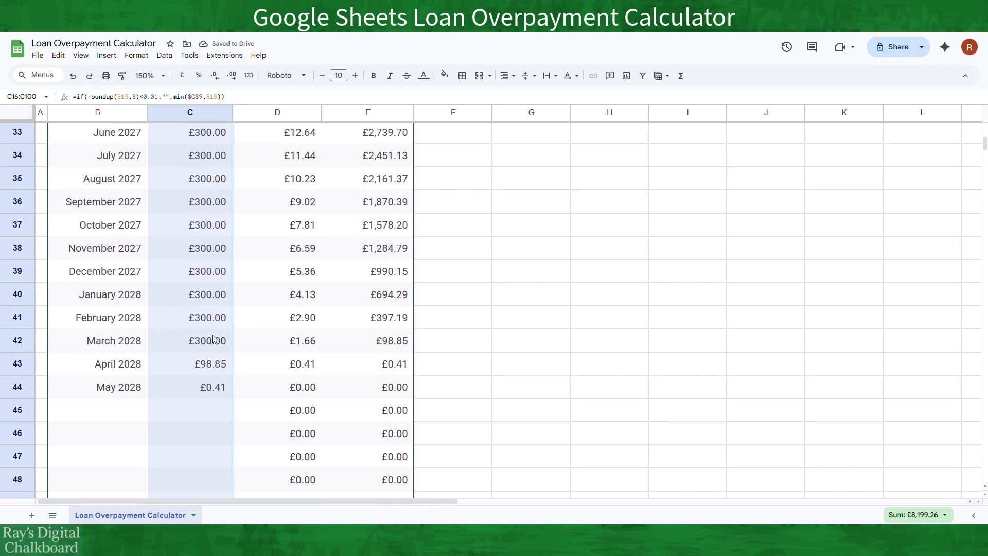
{"action": "left_click", "coordinate": [211, 389]}
{"action": "left_click", "coordinate": [222, 364]}
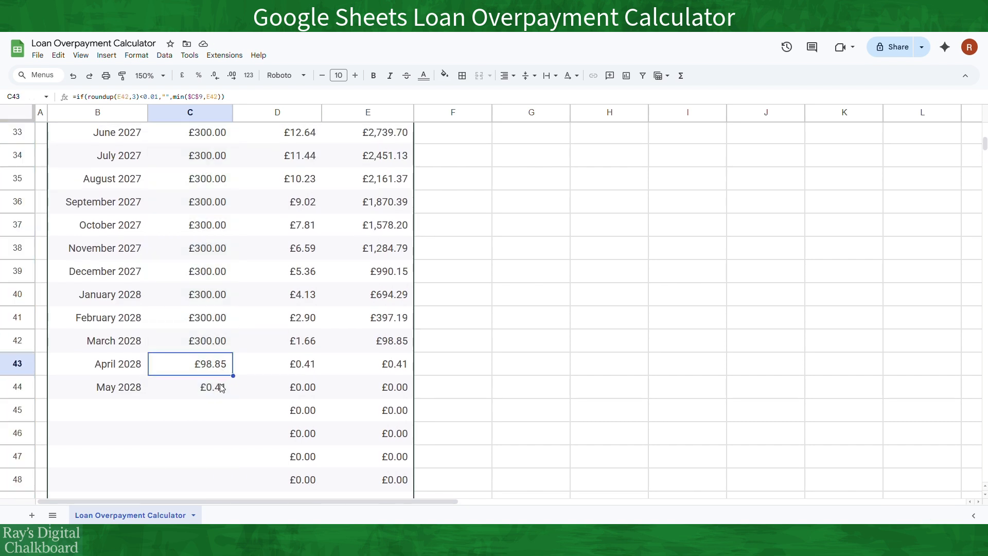
{"action": "left_click", "coordinate": [221, 387]}
{"action": "left_click", "coordinate": [221, 371]}
Wrap the January 2026 interest formula in D16 in a blank-date test, making it =if(B16="","",E15*$Q$8-E15)
{"action": "scroll", "coordinate": [219, 278], "scroll_direction": "up", "scroll_amount": 6}
{"action": "scroll", "coordinate": [219, 278], "scroll_direction": "up", "scroll_amount": 5}
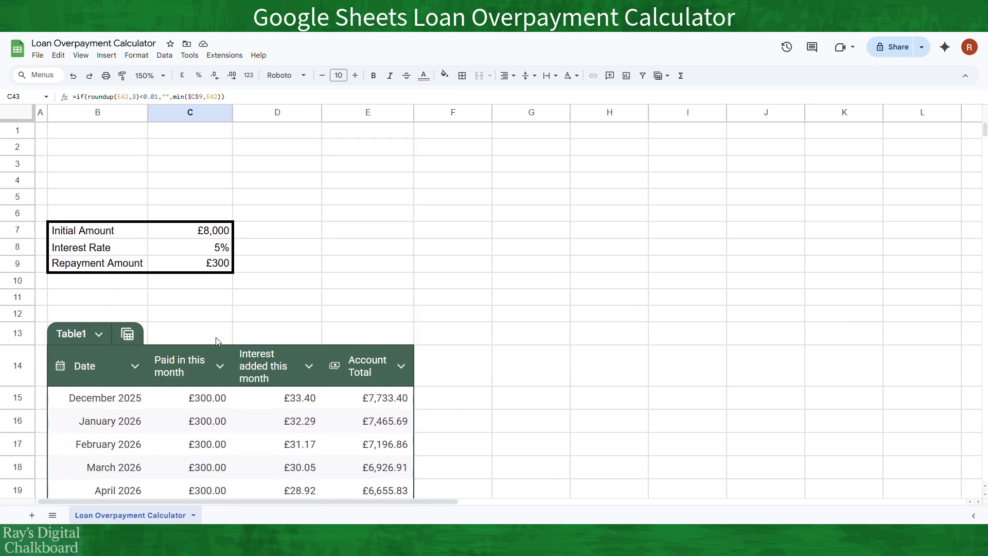
{"action": "left_click", "coordinate": [295, 423]}
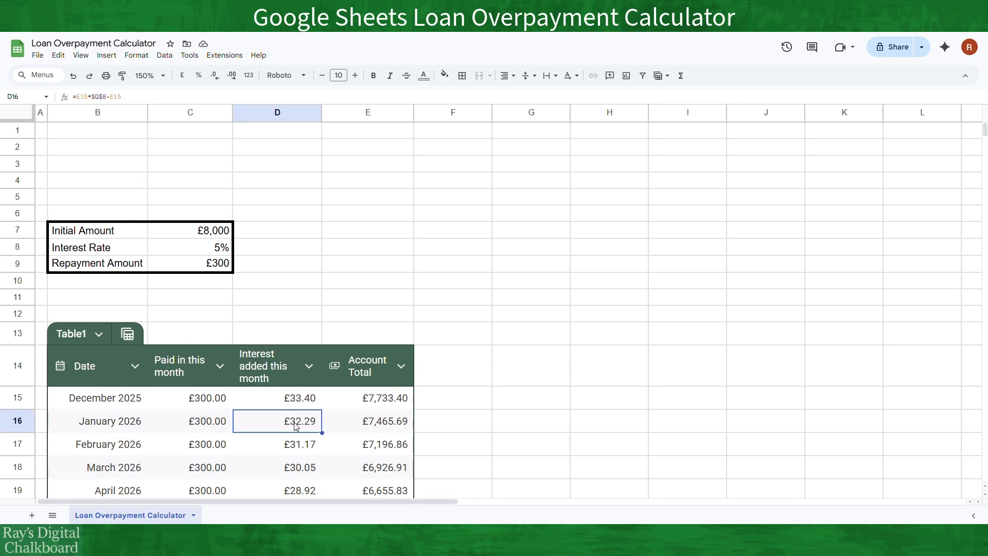
{"action": "scroll", "coordinate": [295, 426], "scroll_direction": "down", "scroll_amount": 1}
{"action": "scroll", "coordinate": [296, 427], "scroll_direction": "down", "scroll_amount": 2}
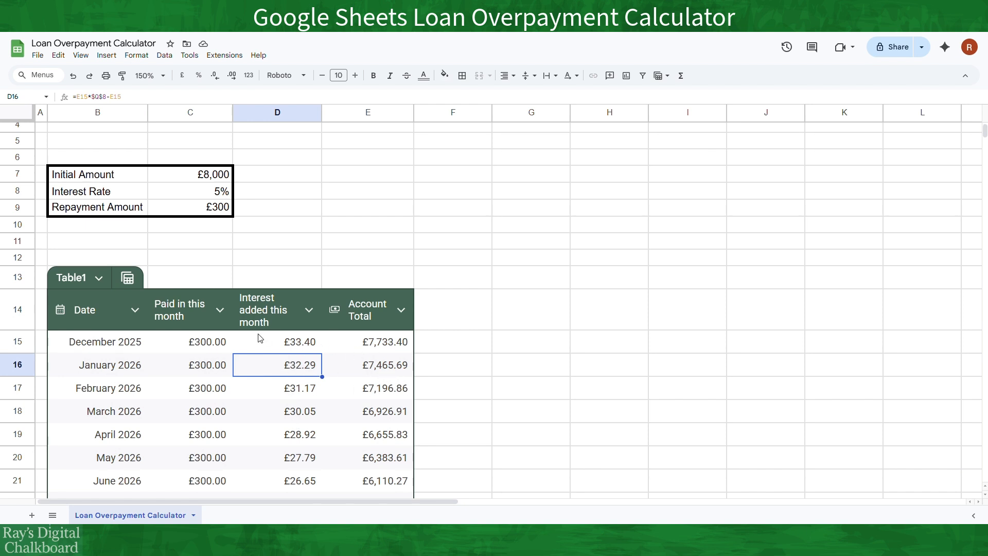
{"action": "left_click", "coordinate": [77, 96]}
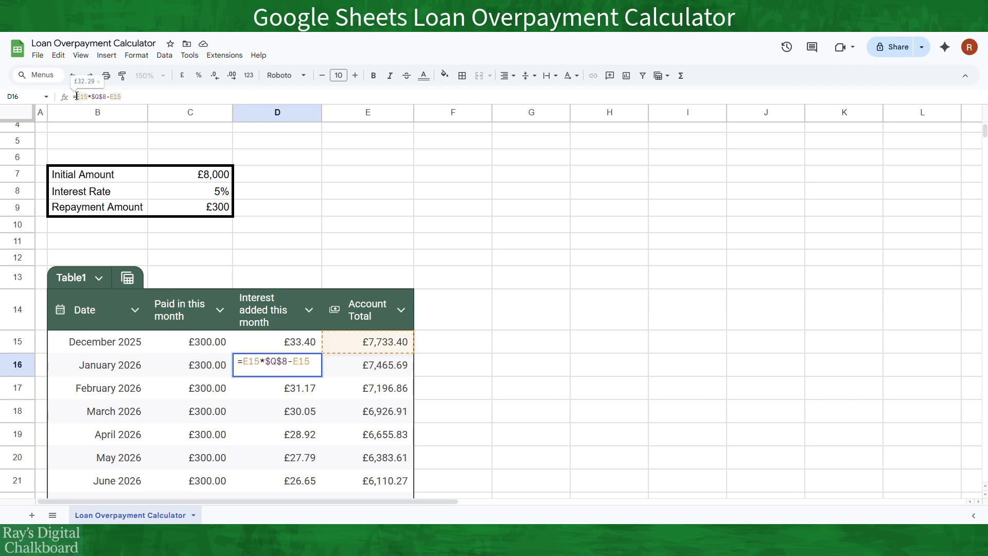
{"action": "type", "text": "if("}
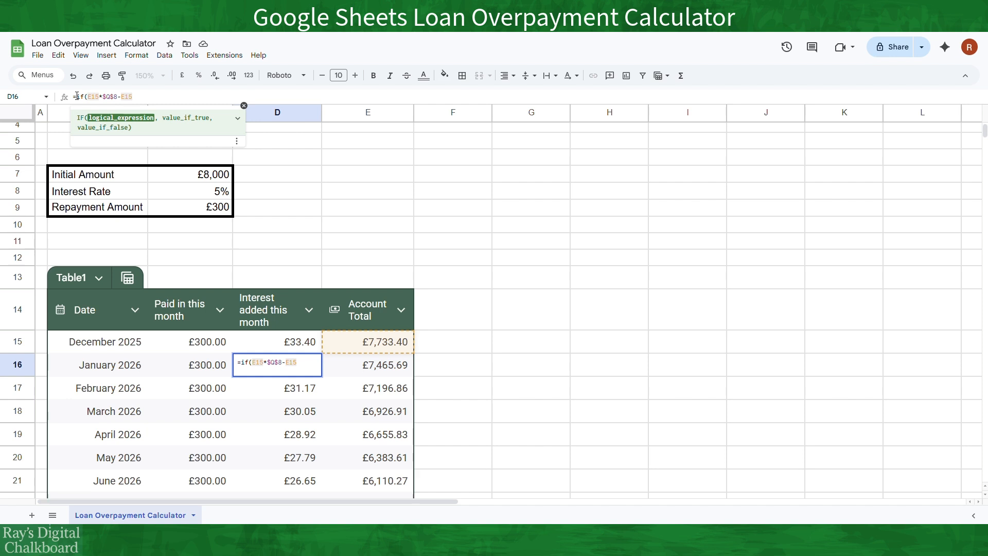
{"action": "type", "text": "B16"}
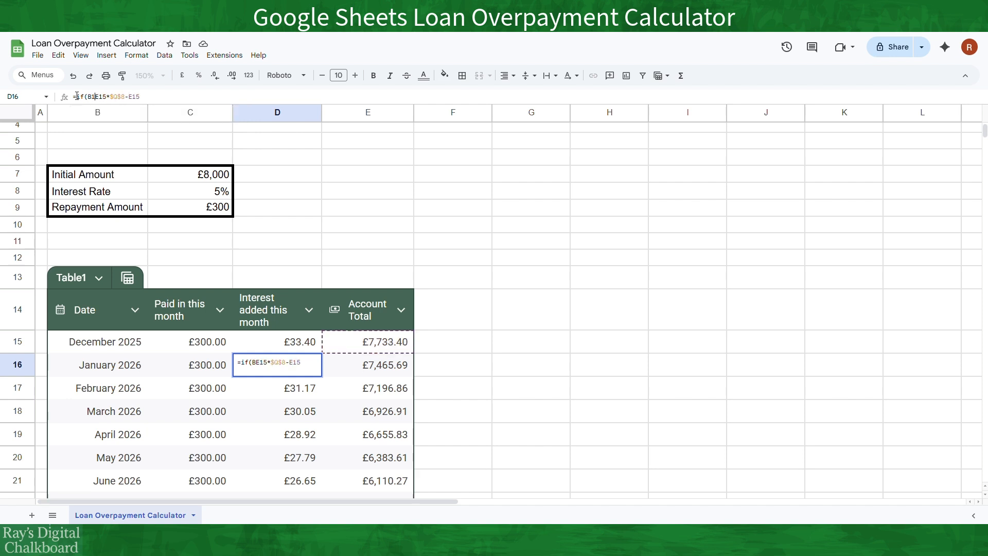
{"action": "type", "text": "=\"\""}
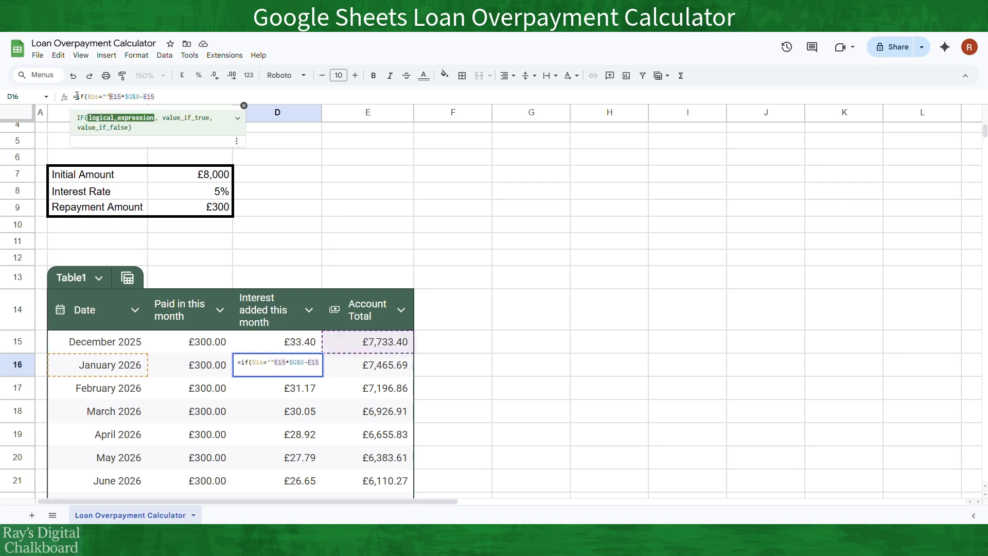
{"action": "type", "text": ",\"\","}
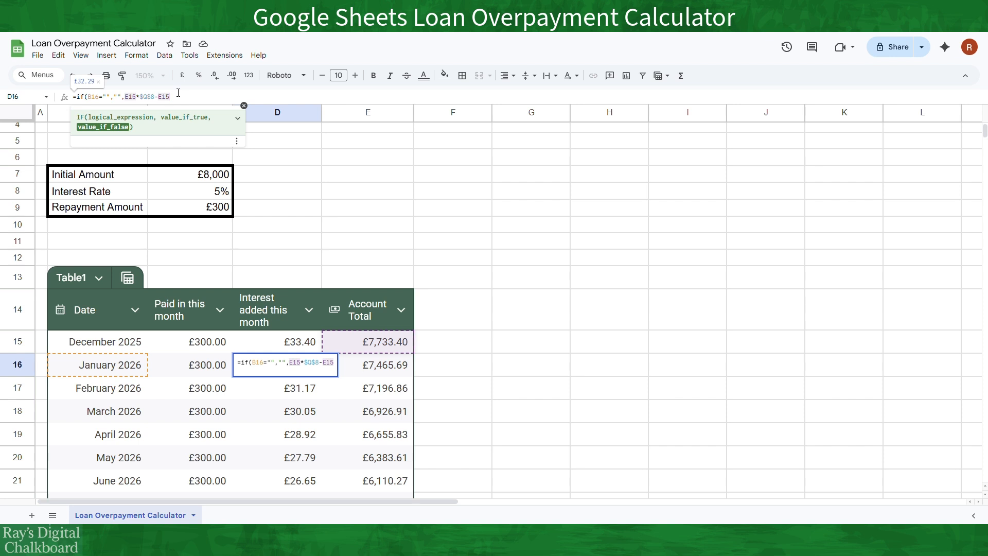
{"action": "type", "text": ")"}
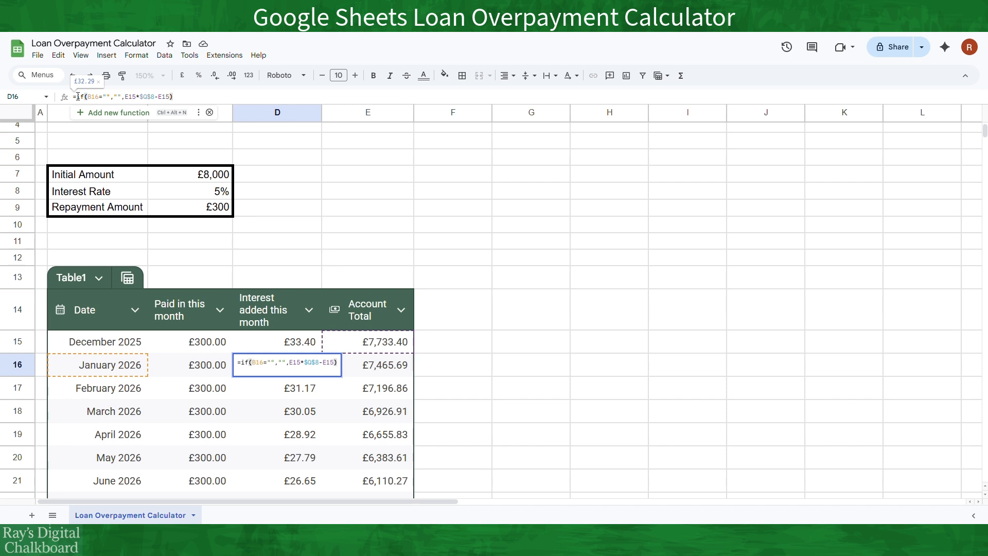
Copy the blank-date test if(B16="","", from the D16 formula for reuse in E16 and accept the D16 formula
{"action": "left_click_drag", "start_coordinate": [77, 96], "coordinate": [127, 97]}
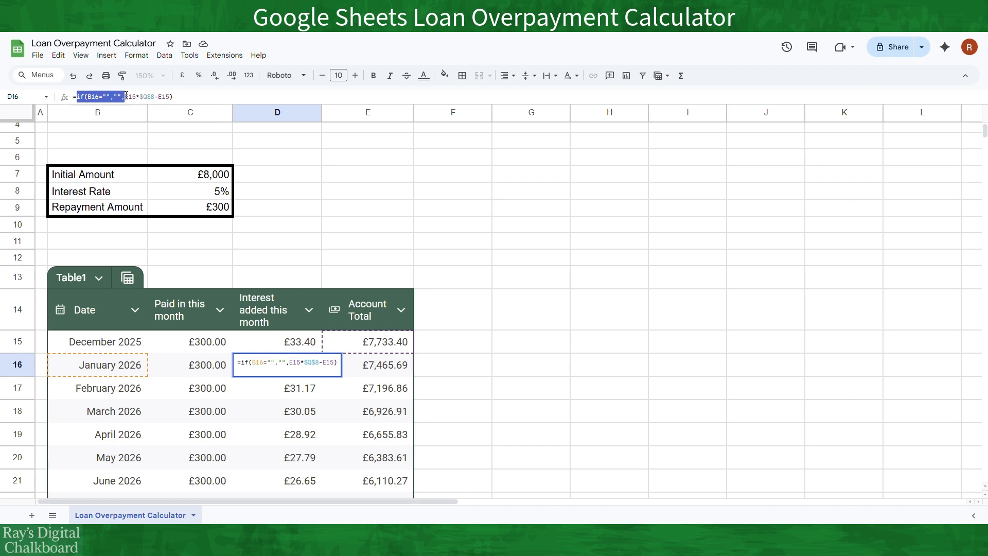
{"action": "key", "text": "BackSpace"}
{"action": "key", "text": "Return"}
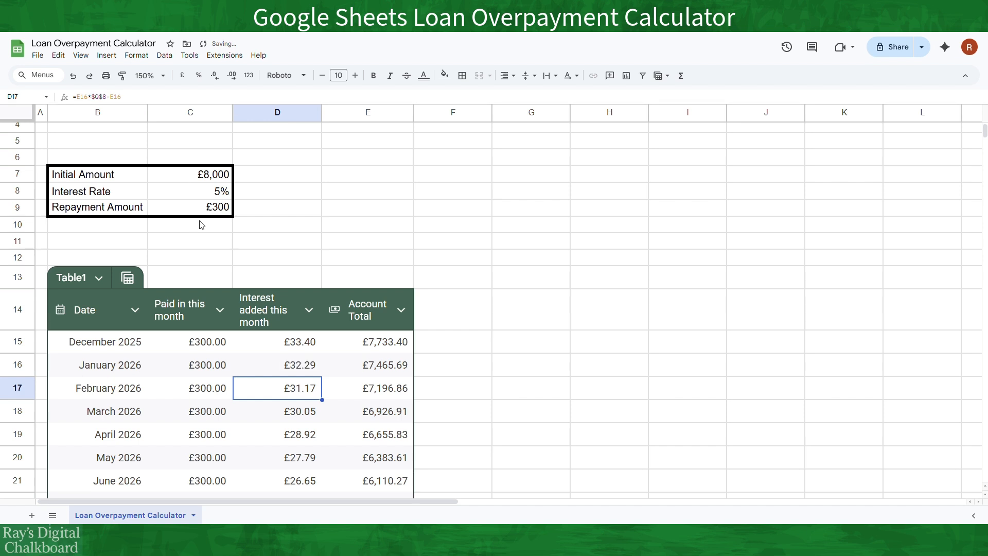
Wrap the January 2026 account total formula in E16 in the copied test, making it =if(B16="","",E15-C16+D16)
{"action": "double_click", "coordinate": [374, 372]}
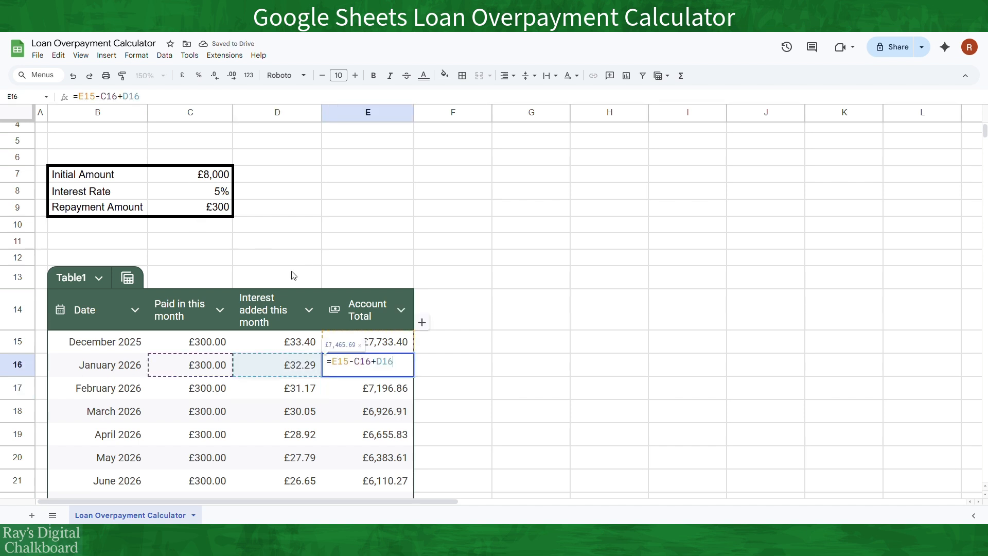
{"action": "left_click", "coordinate": [77, 97]}
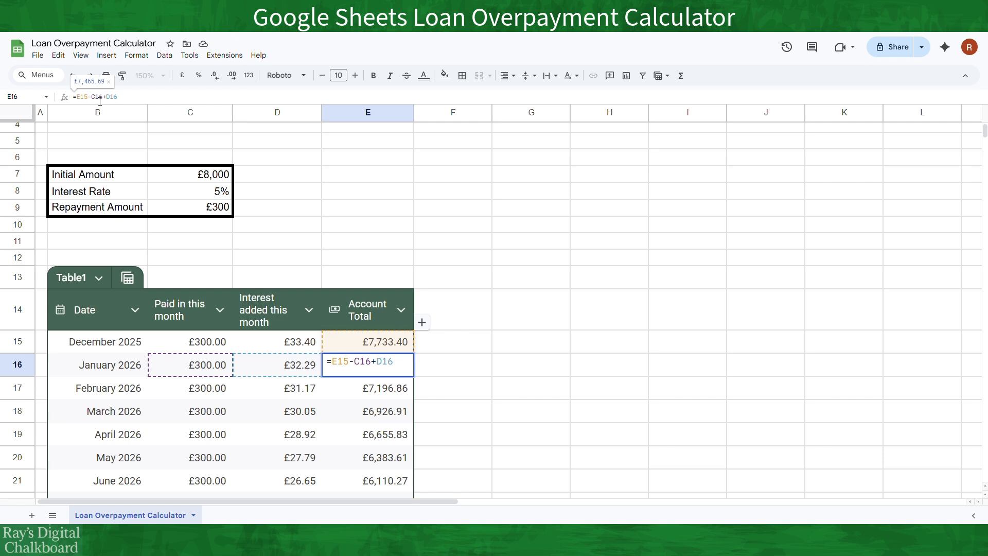
{"action": "type", "text": "if(B16=\"\",\"\","}
{"action": "left_click", "coordinate": [209, 93]}
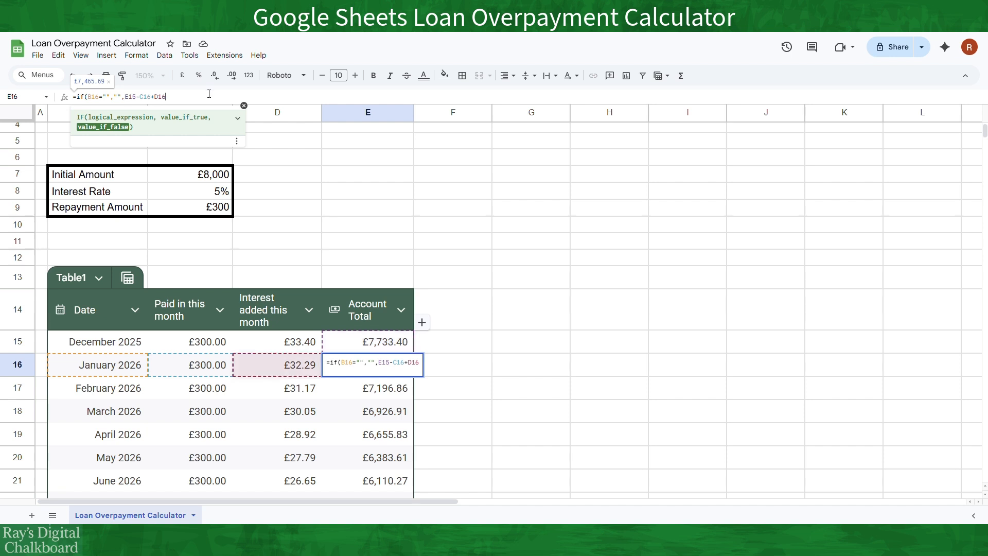
{"action": "type", "text": ")"}
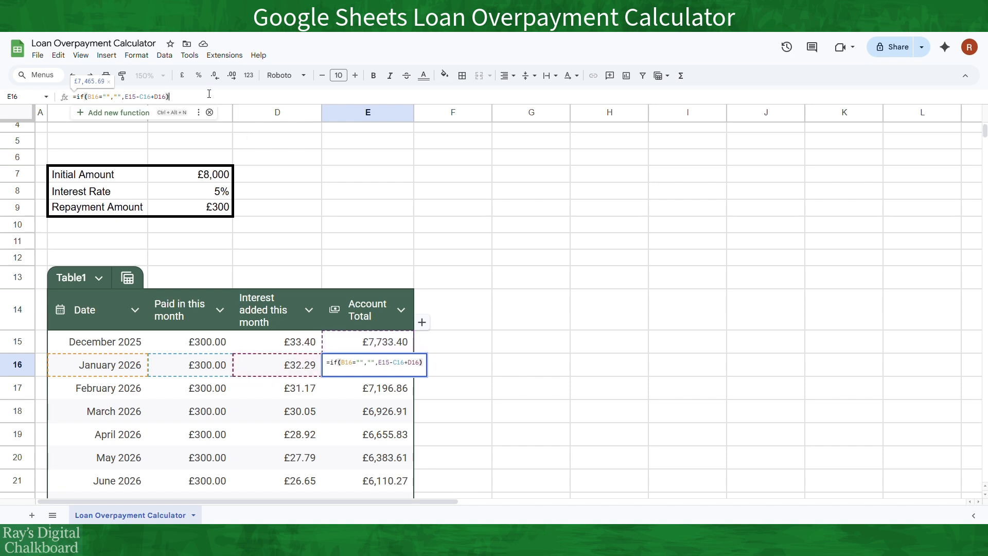
{"action": "key", "text": "Return"}
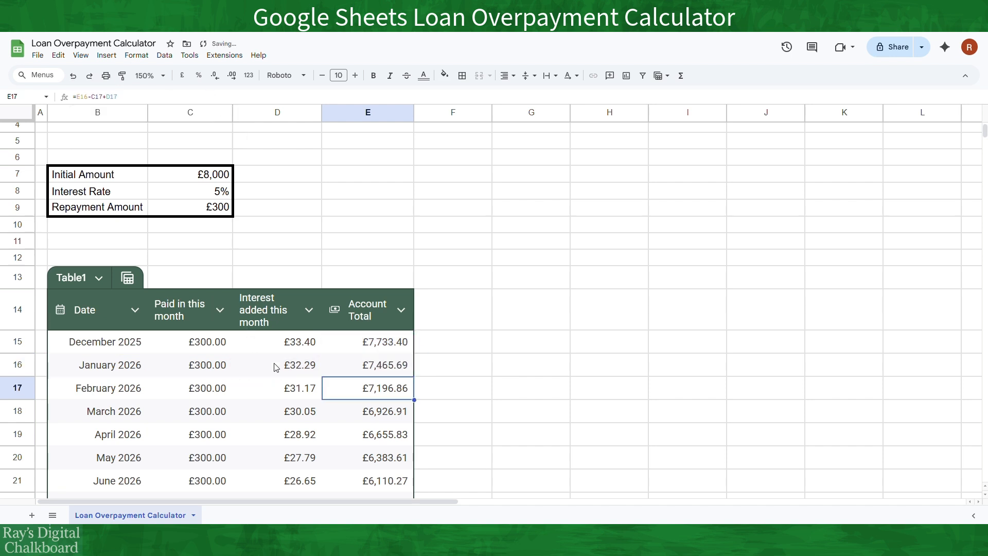
Fill the interest and account total formulas from D16:E16 down to row 100 and check the last dated rows
{"action": "left_click", "coordinate": [277, 370]}
{"action": "left_click_drag", "start_coordinate": [276, 371], "coordinate": [381, 396]}
{"action": "scroll", "coordinate": [378, 360], "scroll_direction": "up", "scroll_amount": 10}
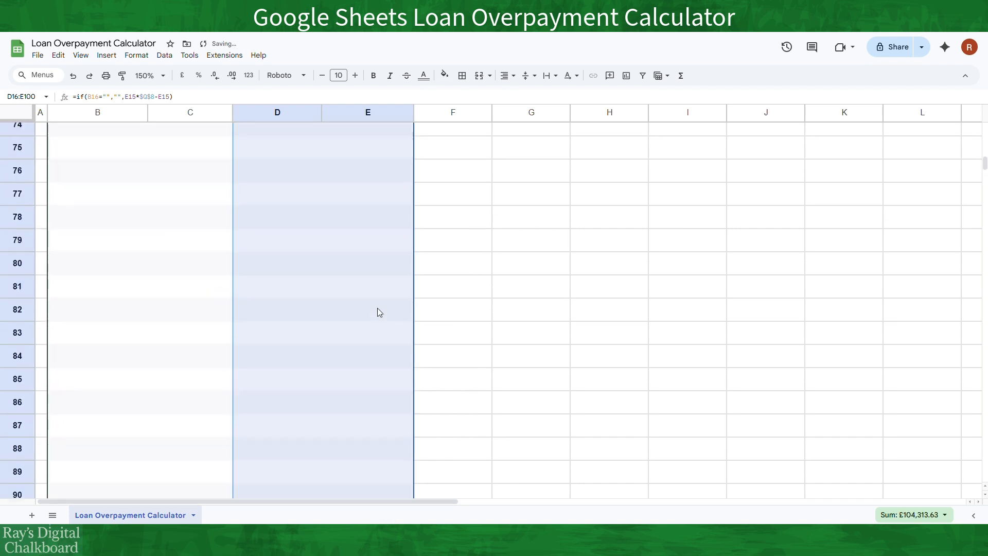
{"action": "scroll", "coordinate": [378, 308], "scroll_direction": "up", "scroll_amount": 12}
{"action": "scroll", "coordinate": [377, 307], "scroll_direction": "down", "scroll_amount": 2}
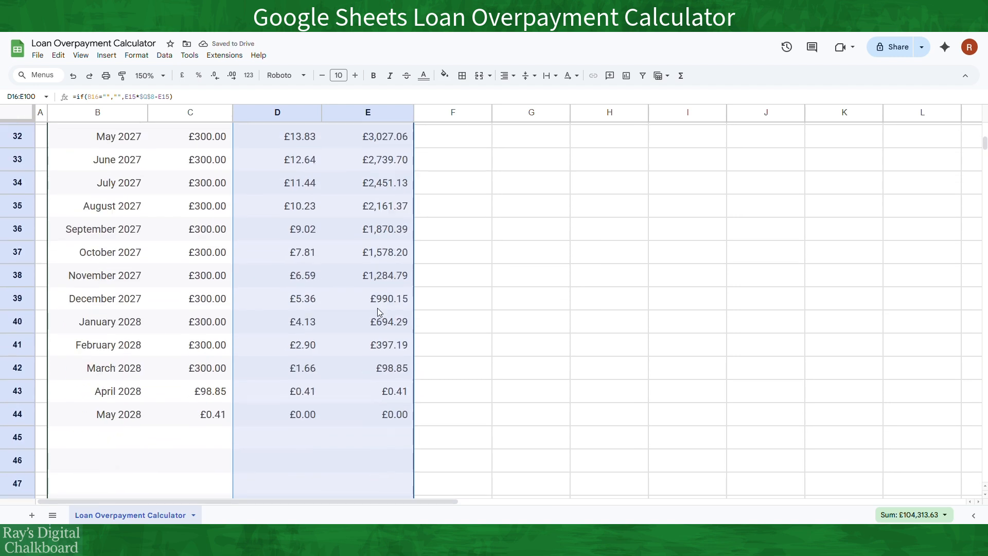
{"action": "left_click", "coordinate": [397, 409]}
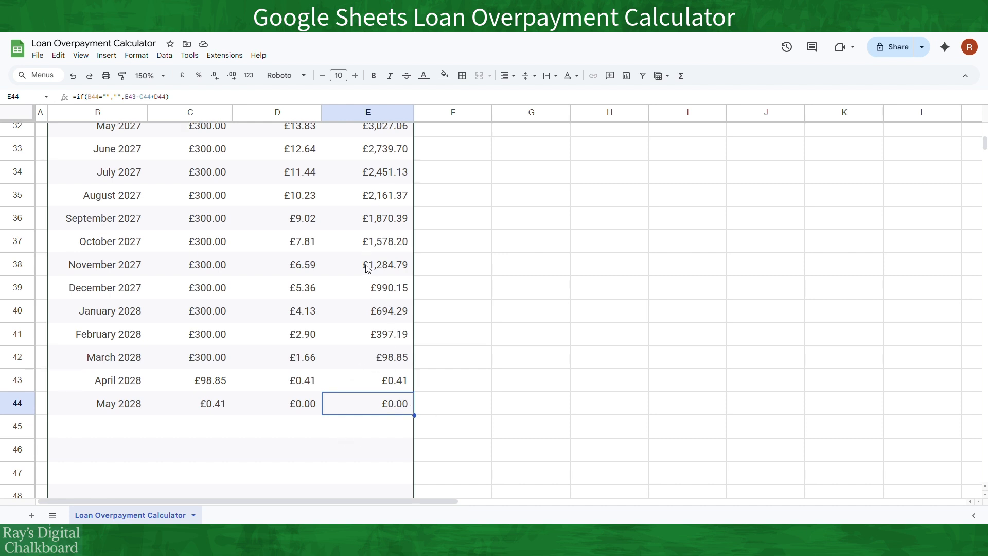
Merge B2:C2 into one cell above the loan inputs and merge B4:C5 horizontally
{"action": "scroll", "coordinate": [381, 308], "scroll_direction": "up", "scroll_amount": 10}
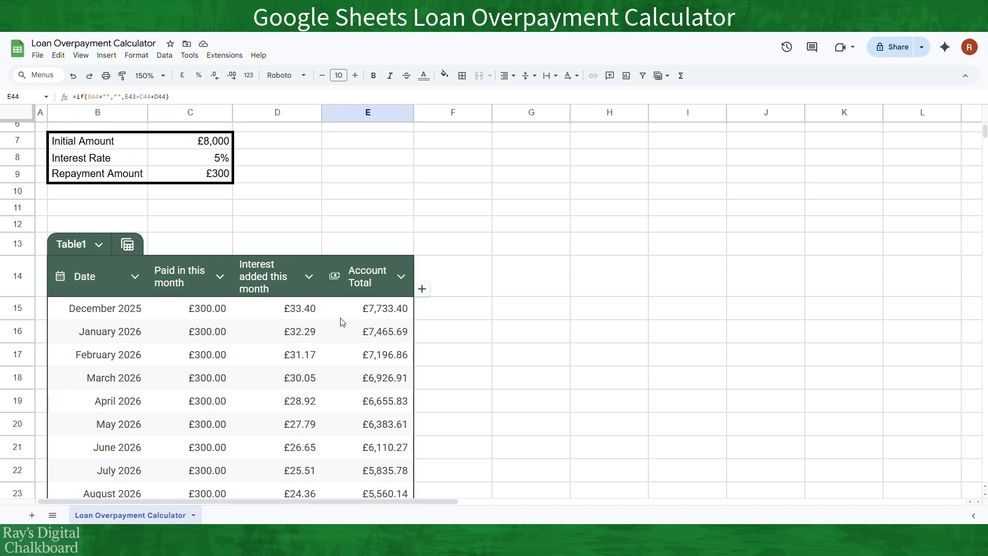
{"action": "scroll", "coordinate": [301, 213], "scroll_direction": "up", "scroll_amount": 1}
{"action": "scroll", "coordinate": [303, 208], "scroll_direction": "up", "scroll_amount": 3}
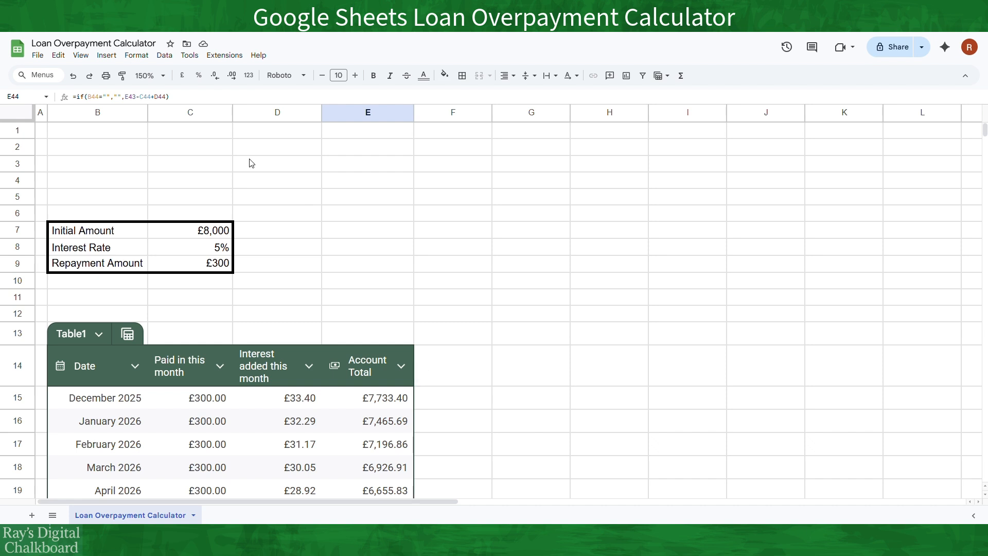
{"action": "left_click_drag", "start_coordinate": [119, 149], "coordinate": [189, 151]}
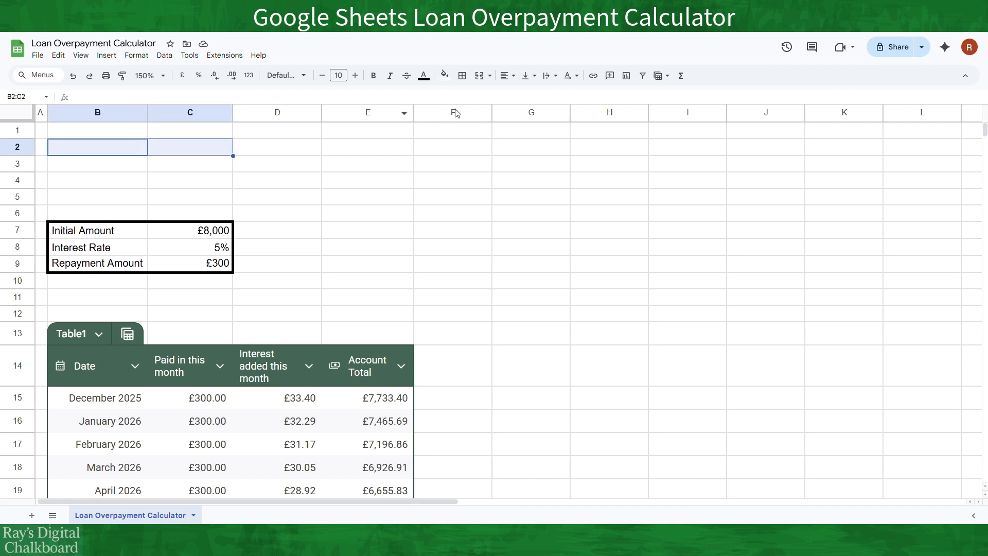
{"action": "left_click", "coordinate": [479, 77]}
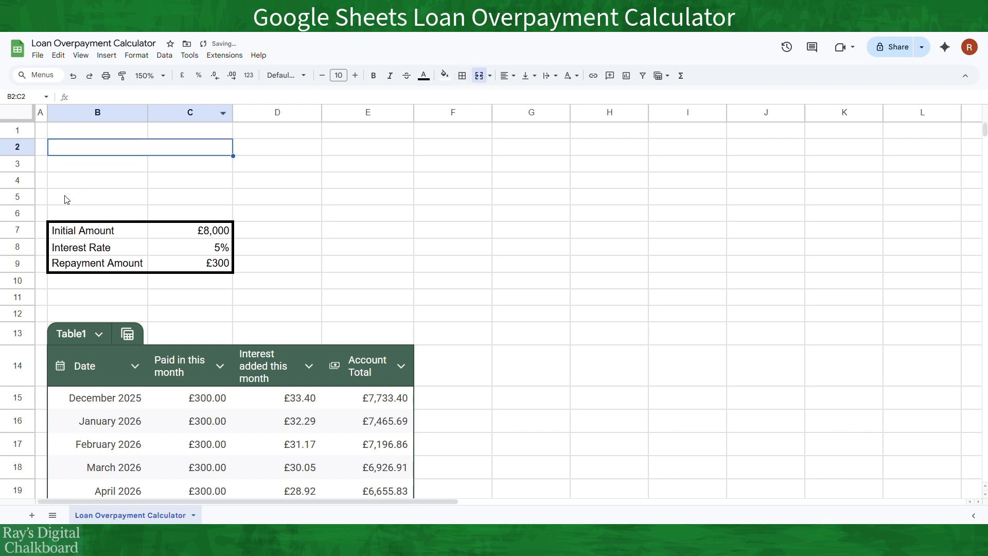
{"action": "left_click", "coordinate": [112, 183]}
{"action": "left_click_drag", "start_coordinate": [113, 185], "coordinate": [174, 202]}
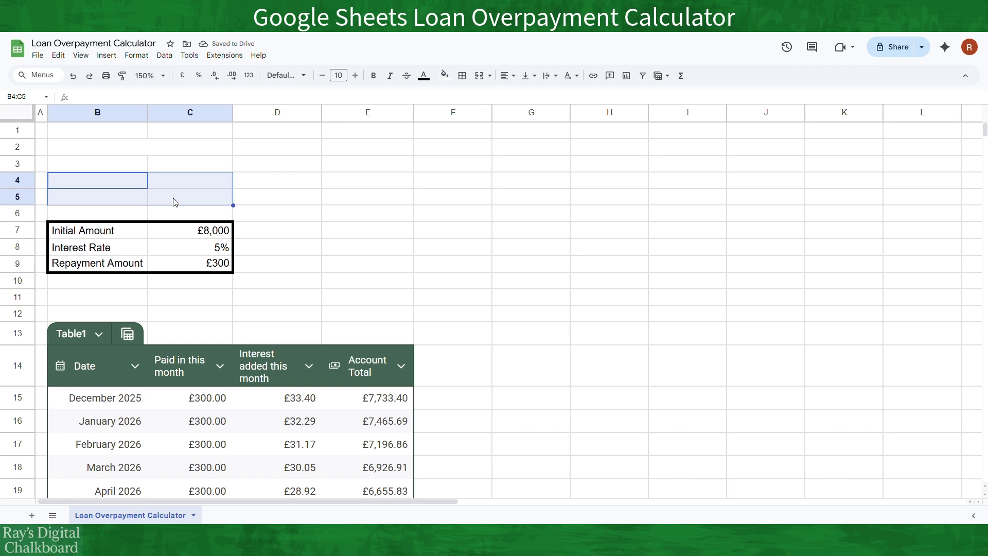
{"action": "left_click", "coordinate": [490, 77]}
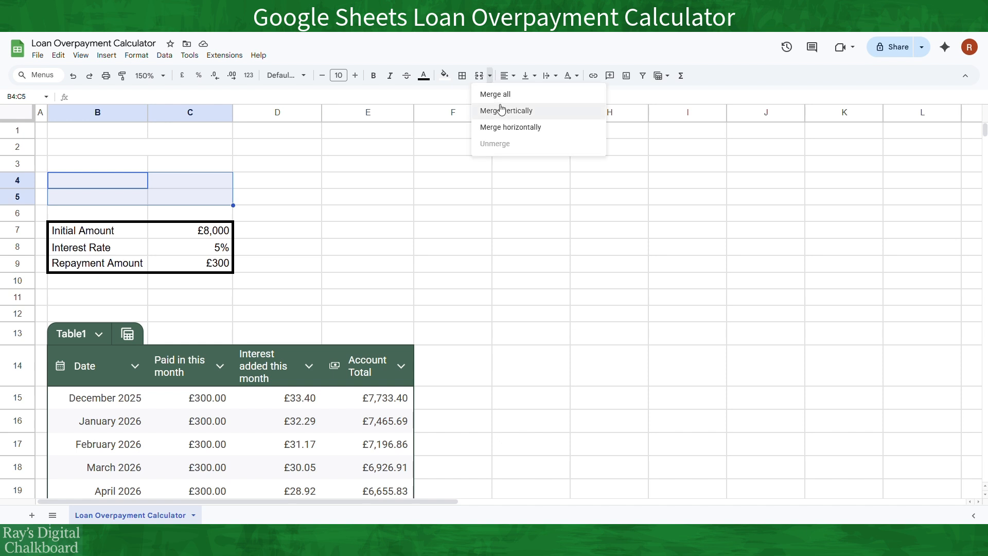
{"action": "left_click", "coordinate": [510, 131]}
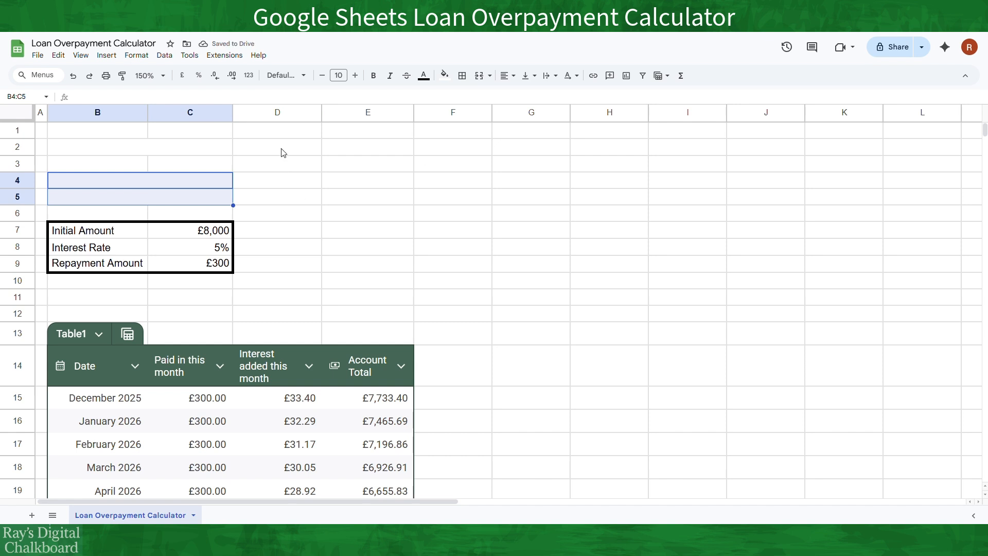
Merge D2:E2 into one cell and merge D4:E5 horizontally
{"action": "left_click_drag", "start_coordinate": [283, 150], "coordinate": [360, 154]}
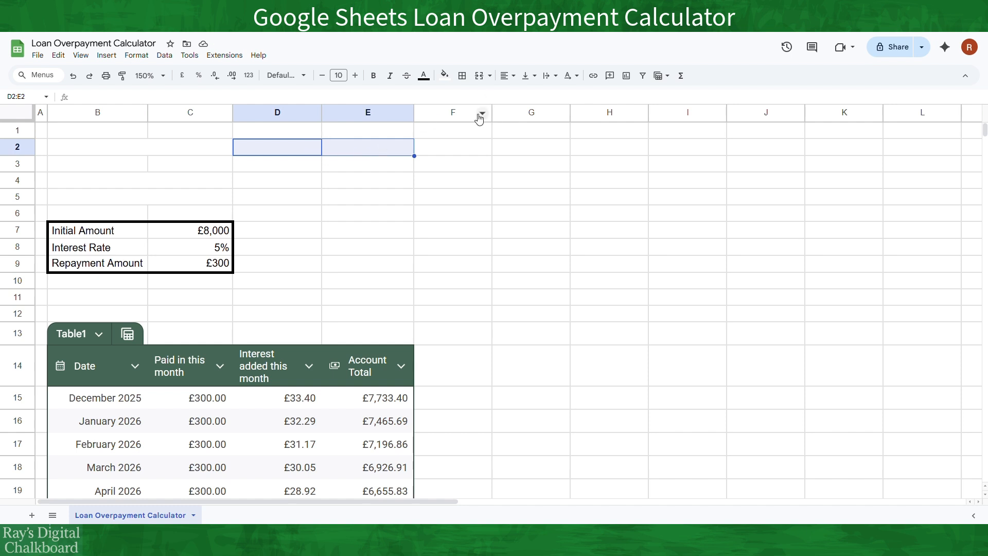
{"action": "left_click", "coordinate": [476, 80]}
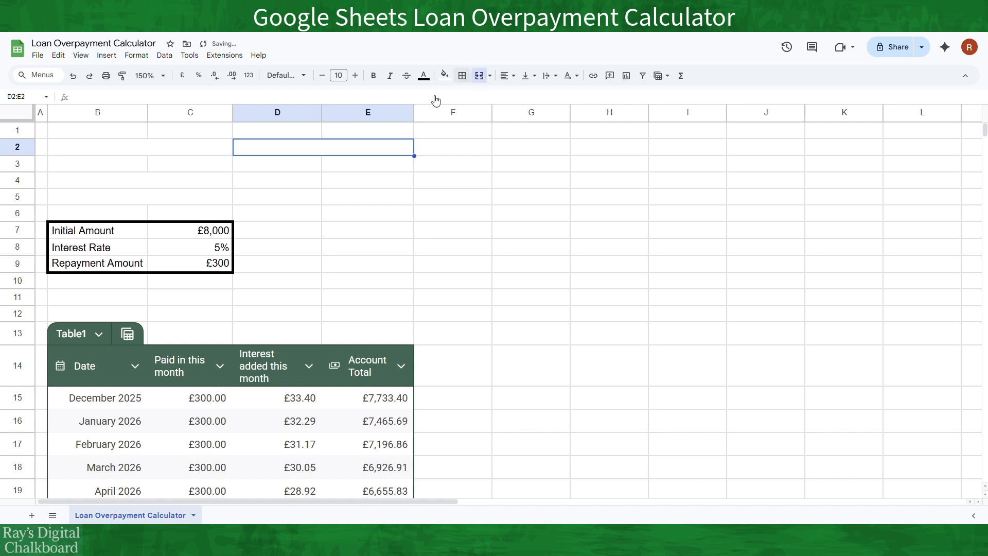
{"action": "left_click", "coordinate": [284, 184]}
{"action": "left_click_drag", "start_coordinate": [284, 184], "coordinate": [372, 205]}
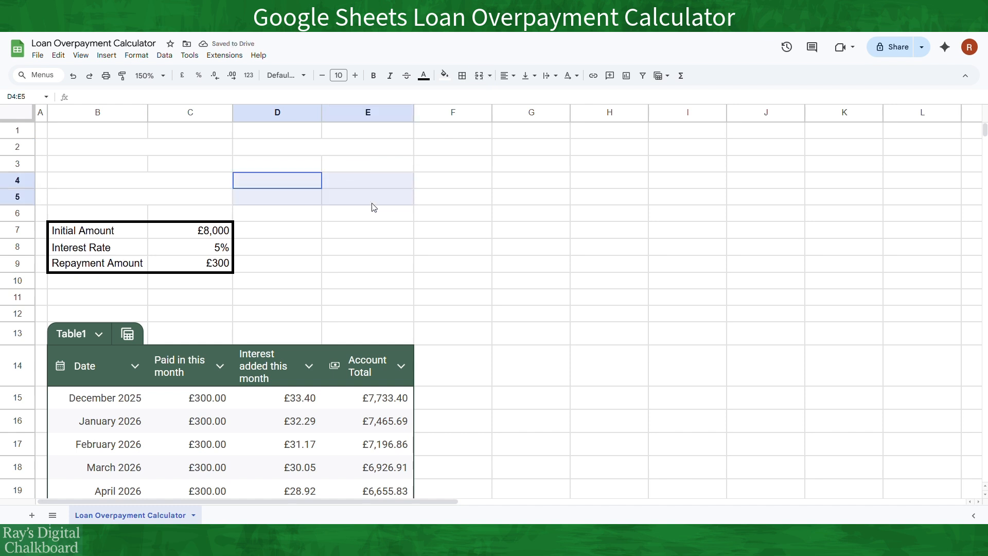
{"action": "left_click", "coordinate": [489, 76]}
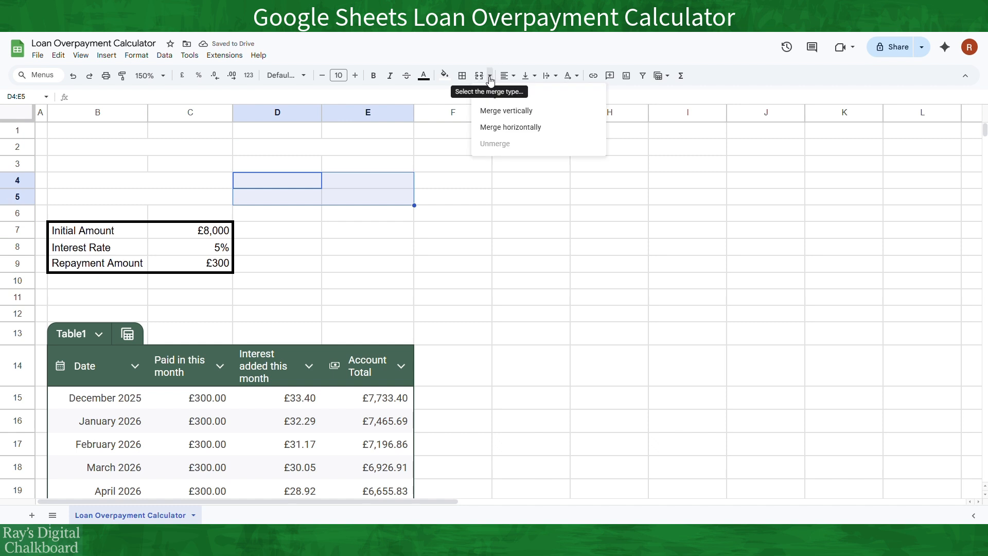
{"action": "left_click", "coordinate": [502, 126]}
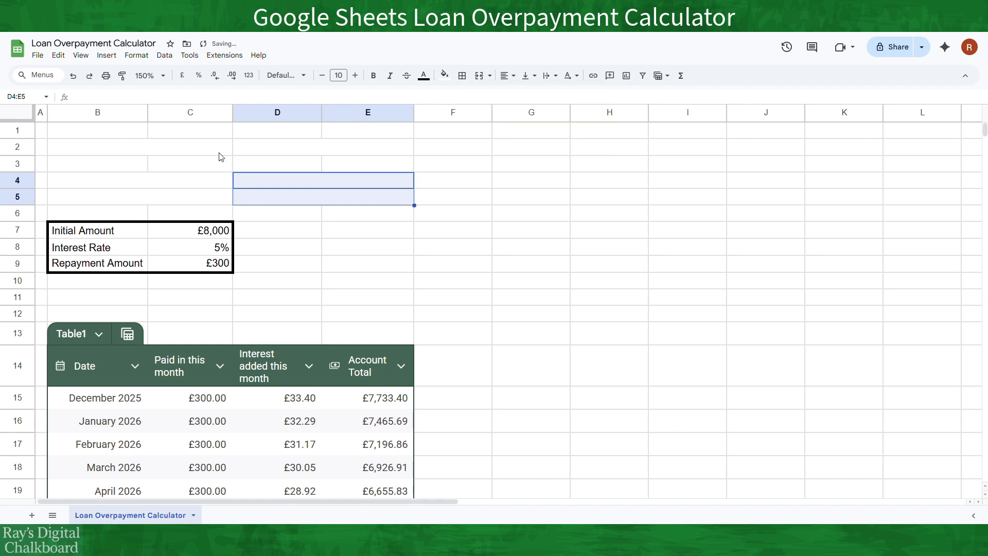
Outline the merged cells B2:E2 with a thick solid black outer border
{"action": "left_click_drag", "start_coordinate": [210, 151], "coordinate": [242, 155]}
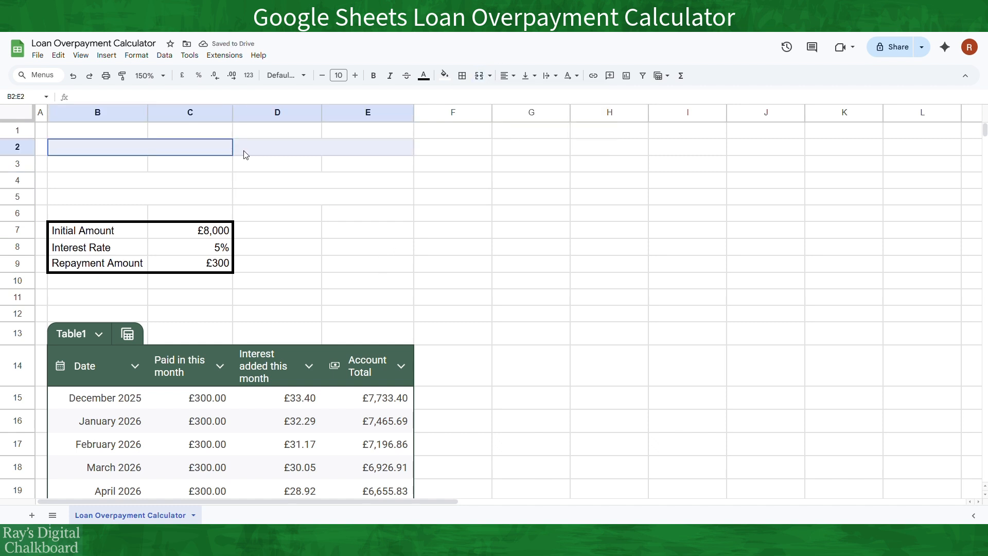
{"action": "left_click", "coordinate": [462, 75]}
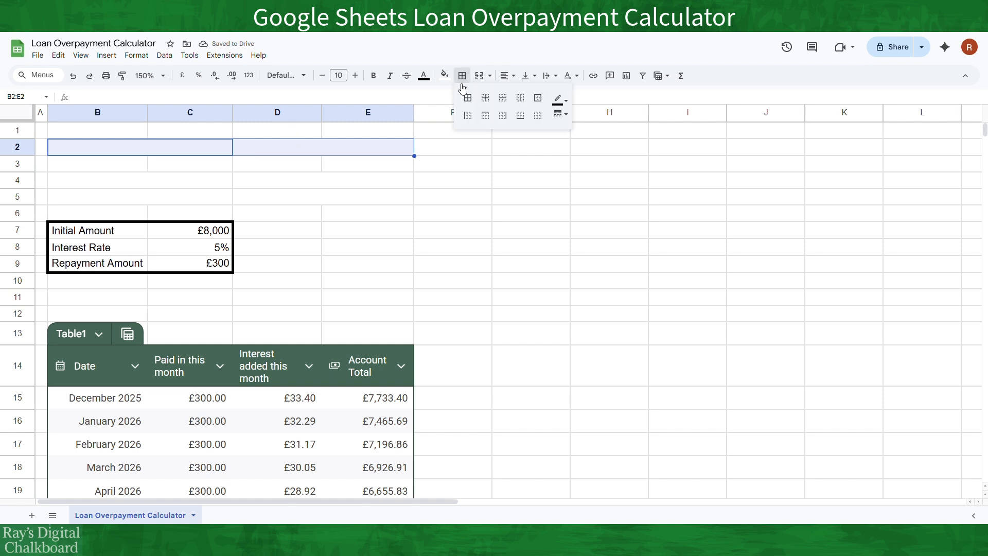
{"action": "left_click", "coordinate": [537, 98]}
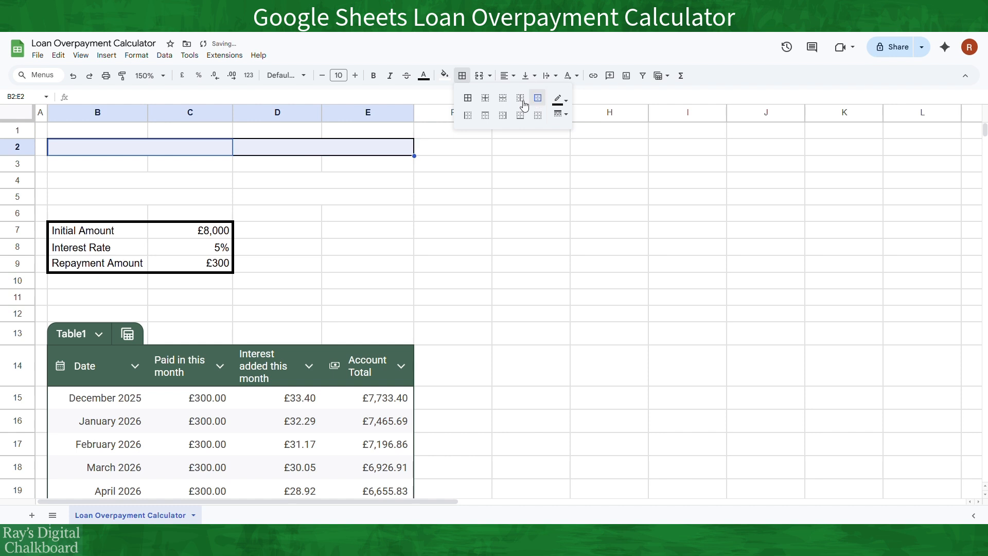
{"action": "left_click", "coordinate": [560, 114]}
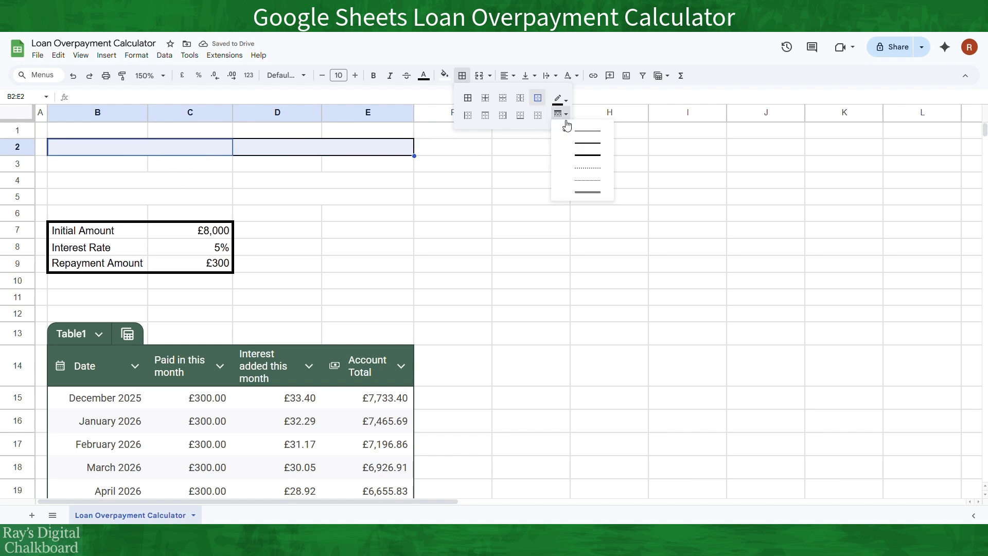
{"action": "left_click", "coordinate": [588, 155]}
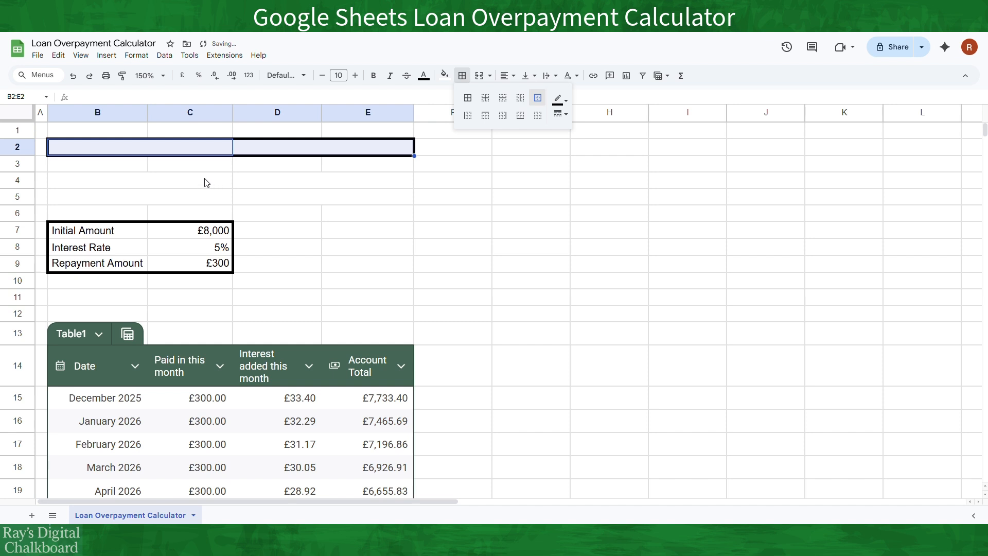
Put the same thick black outer border around the merged block B4:E5
{"action": "left_click_drag", "start_coordinate": [209, 183], "coordinate": [286, 197]}
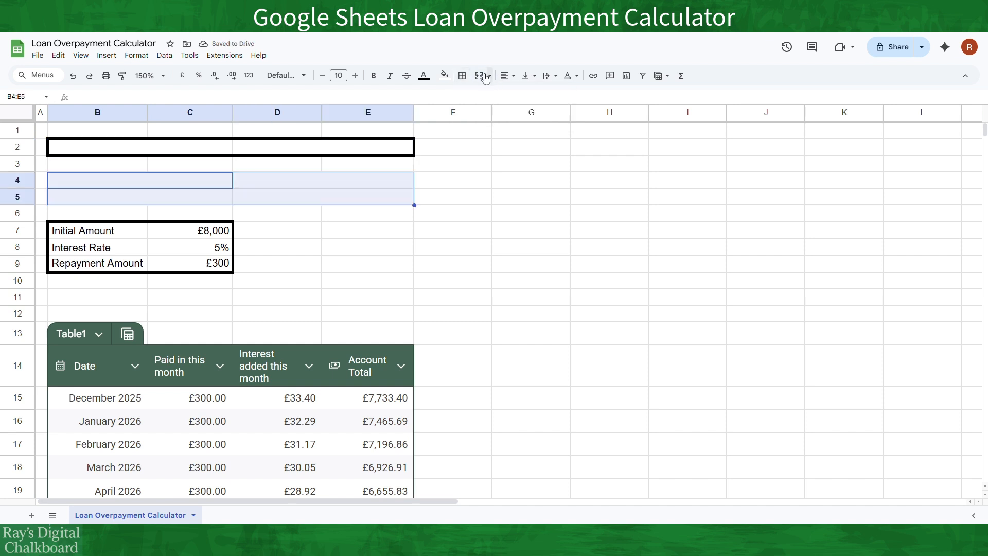
{"action": "left_click", "coordinate": [462, 76]}
{"action": "left_click", "coordinate": [538, 99]}
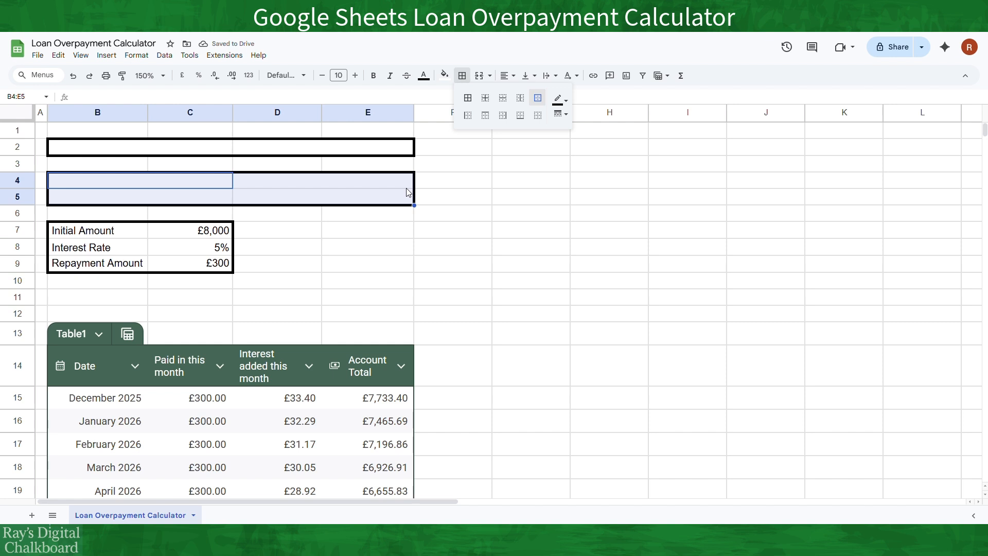
{"action": "left_click", "coordinate": [439, 189]}
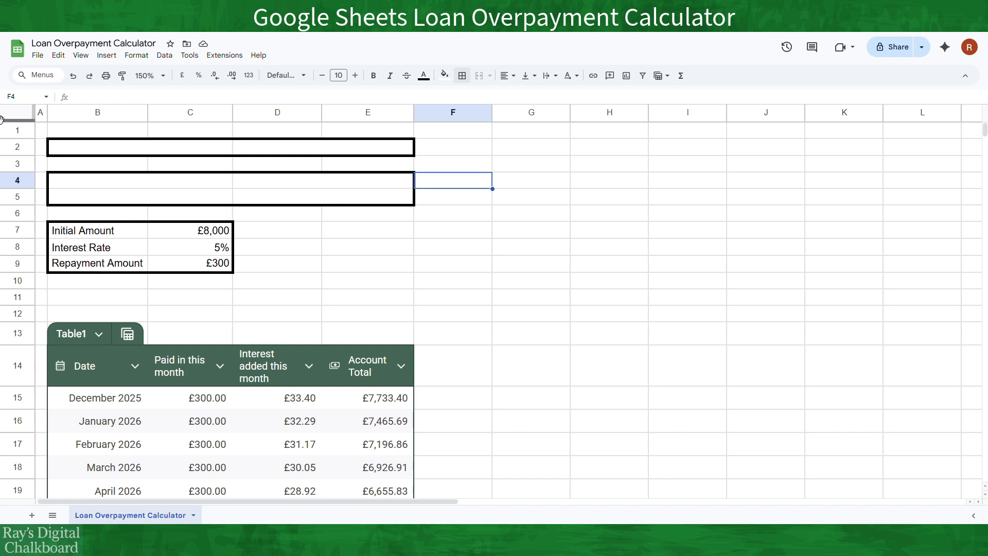
Label merged cell B2 "Dept Paid Off - No Overpayments"
{"action": "left_click", "coordinate": [127, 148]}
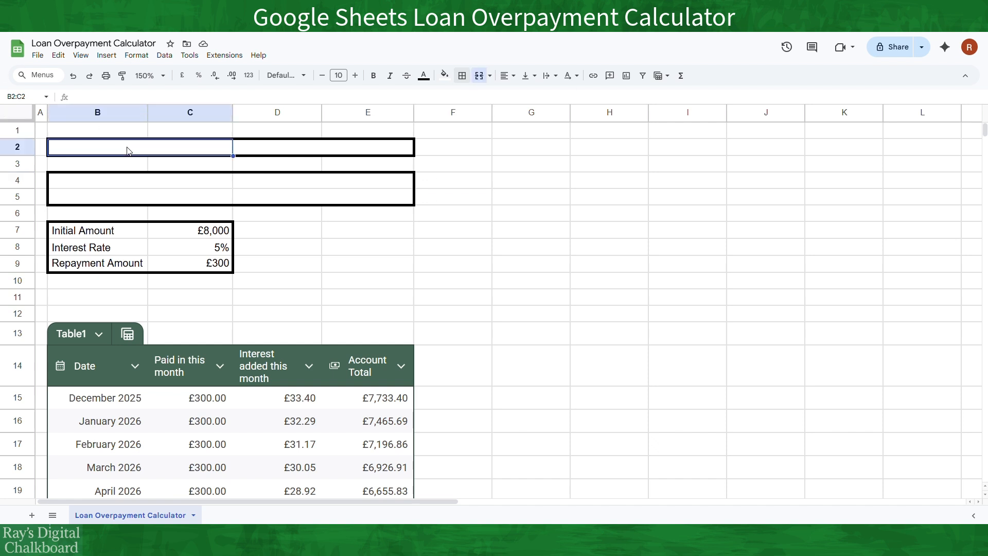
{"action": "type", "text": "De"}
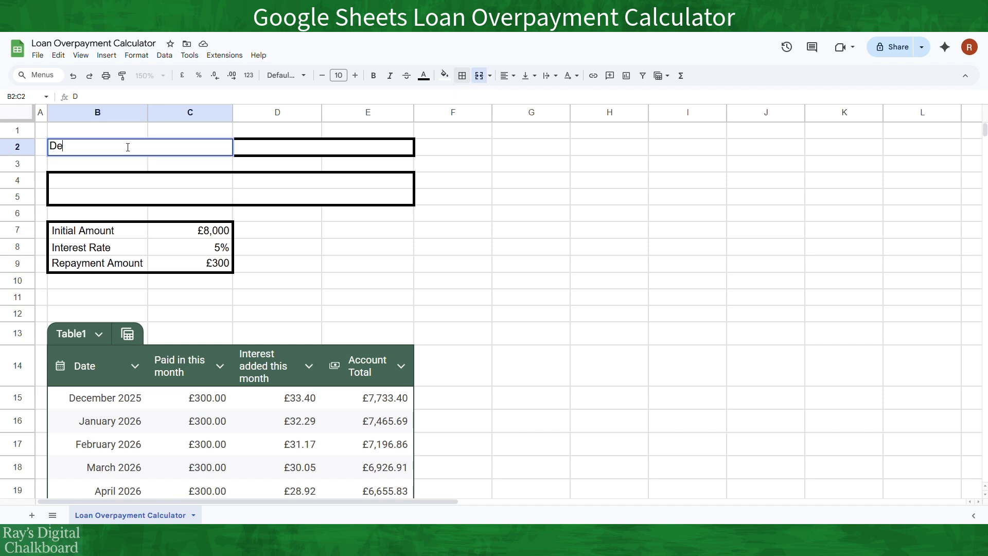
{"action": "type", "text": "pt Paid Off - No O"}
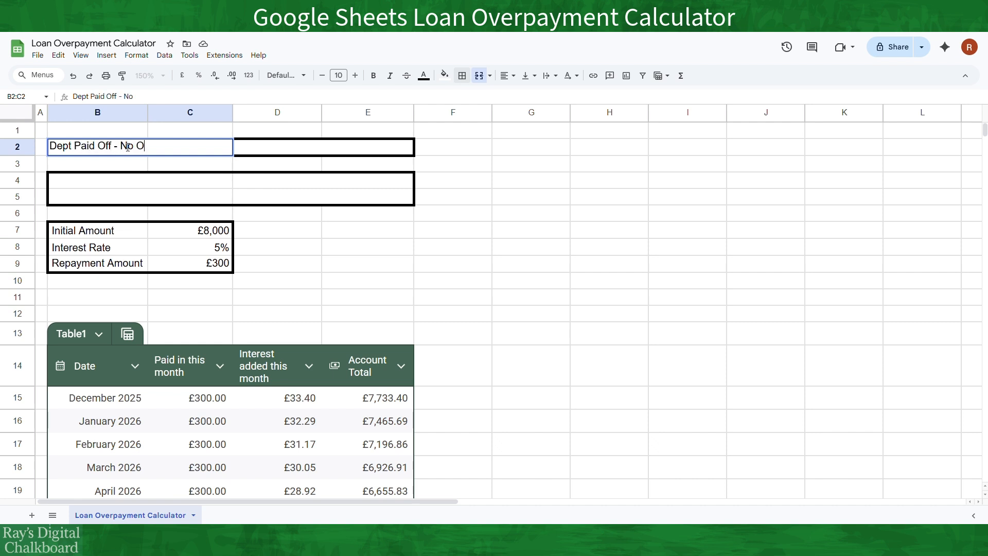
{"action": "type", "text": "verpayments"}
{"action": "key", "text": "Return"}
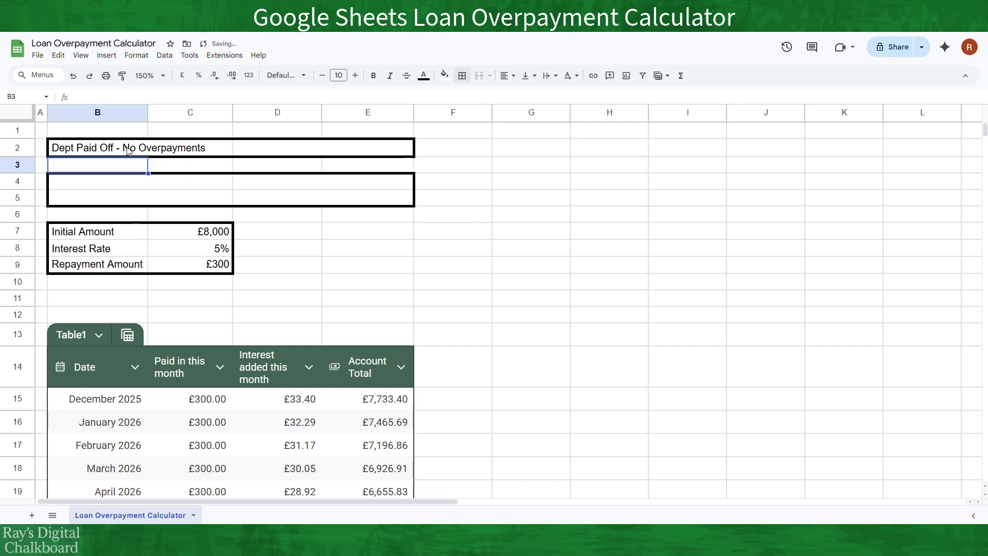
Label merged cell B4 "Total Paid" and merged cell B5 "Interest Paid"
{"action": "left_click", "coordinate": [131, 183]}
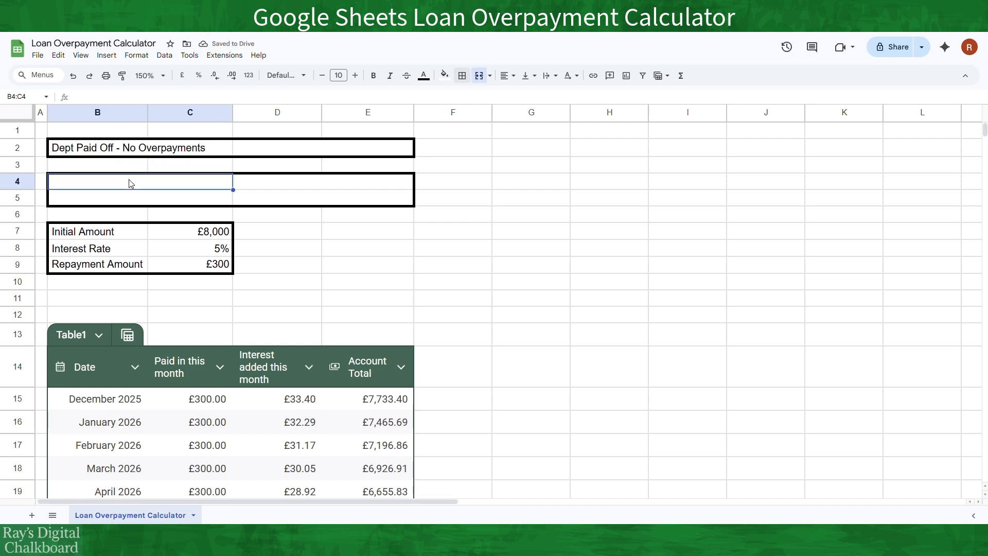
{"action": "type", "text": "T"}
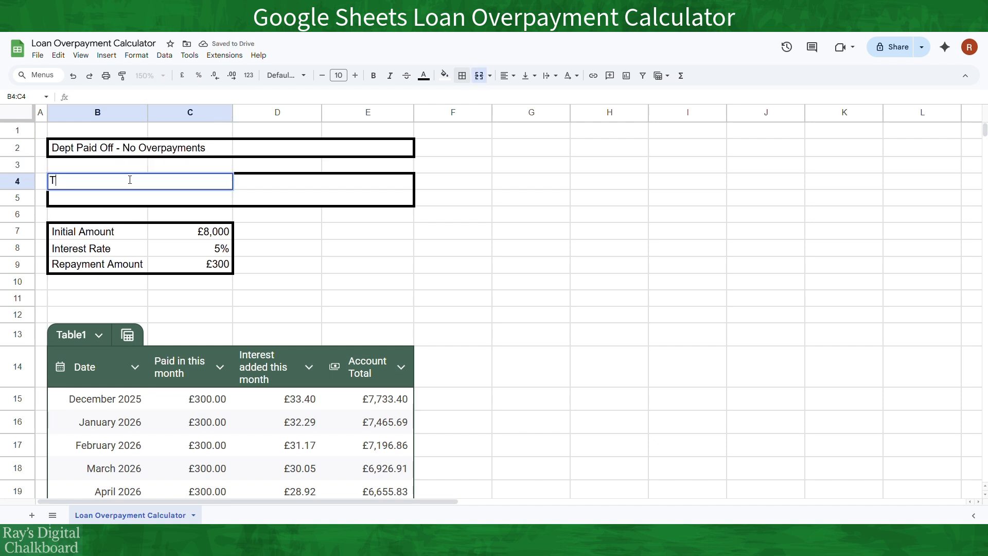
{"action": "type", "text": "otal P"}
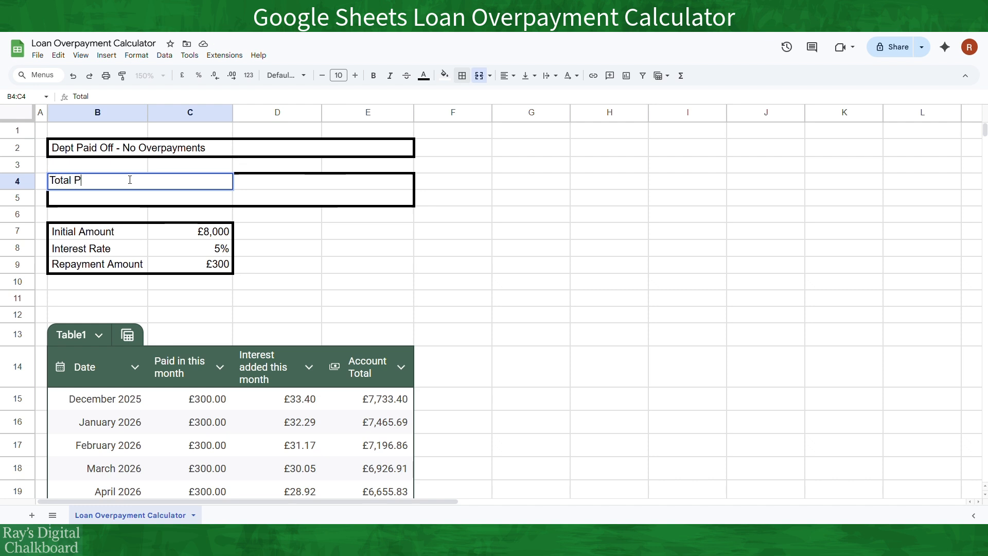
{"action": "type", "text": "aid"}
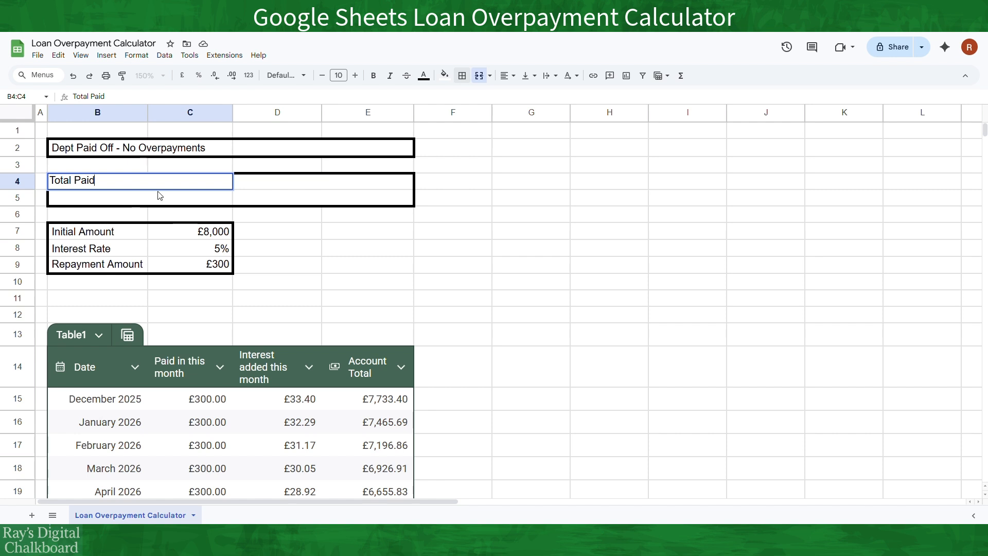
{"action": "key", "text": "Return"}
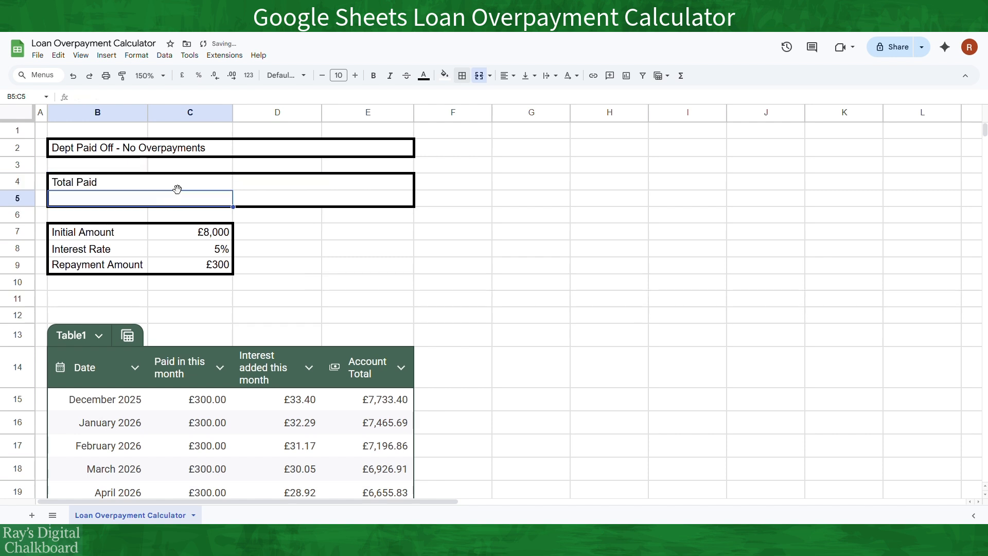
{"action": "type", "text": "Inter"}
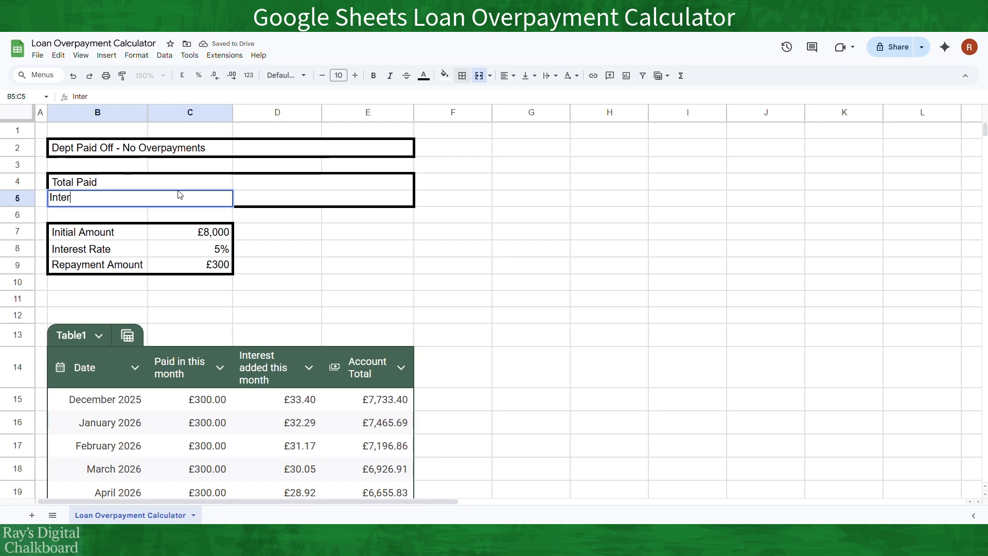
{"action": "type", "text": "est Paid"}
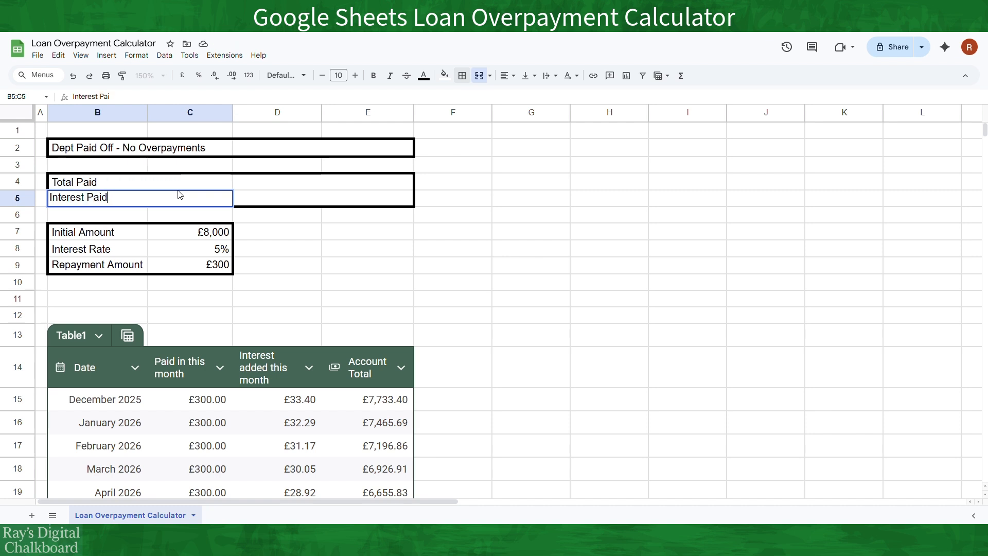
{"action": "key", "text": "Return"}
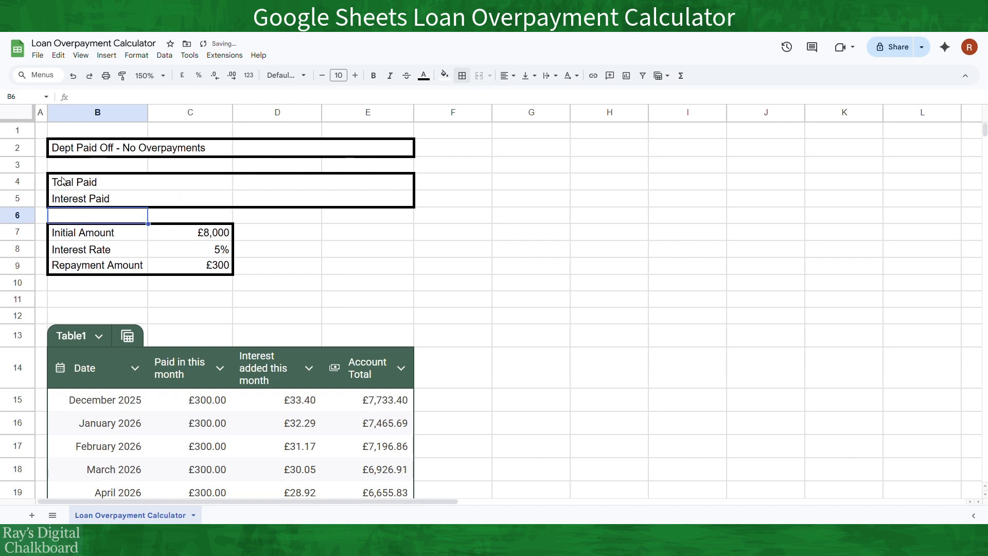
Shrink row 3 to a thin gap between the bordered blocks and make row 2 more than twice as tall
{"action": "left_click_drag", "start_coordinate": [18, 173], "coordinate": [18, 162]}
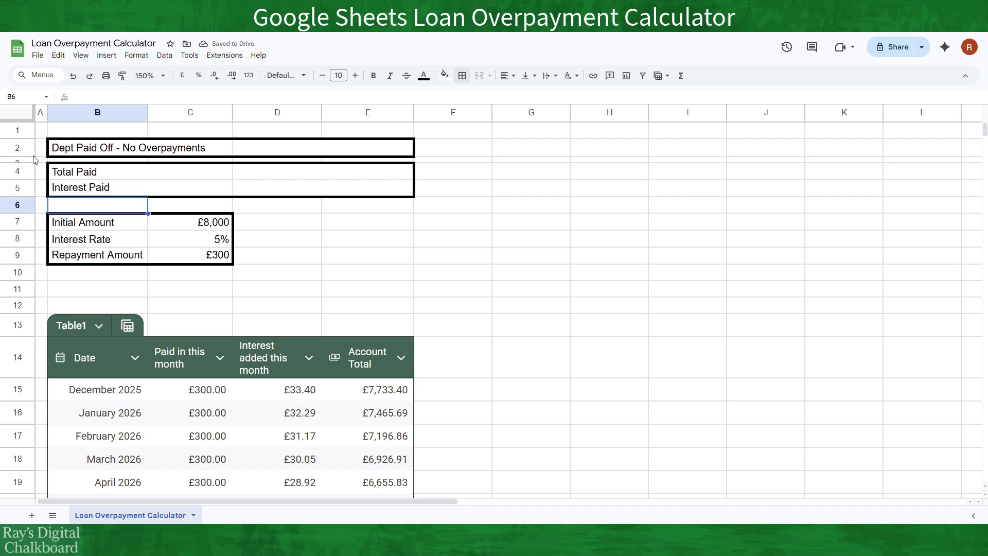
{"action": "left_click_drag", "start_coordinate": [18, 154], "coordinate": [18, 178]}
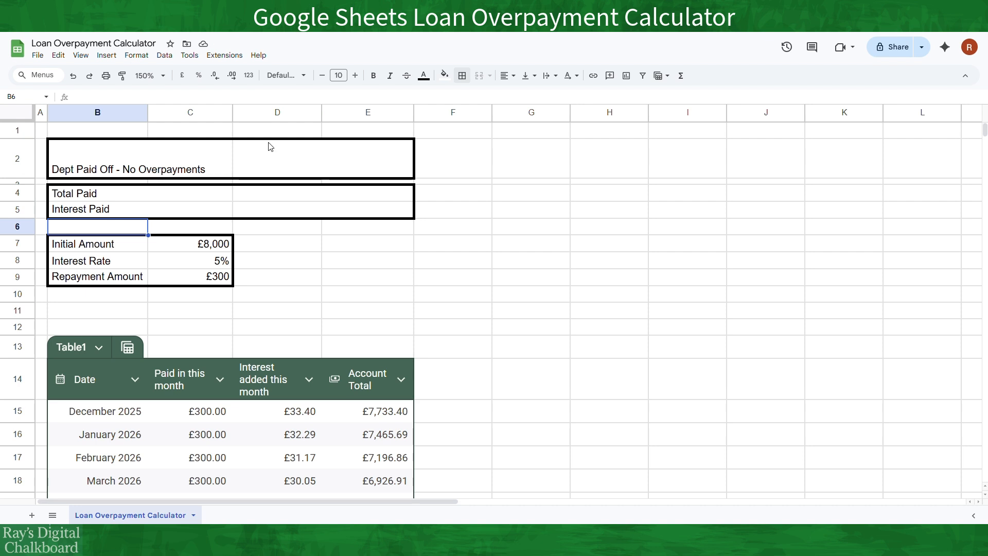
Enter =max(B15:B) in merged cell D2 to return the latest date in the schedule's Date column
{"action": "left_click", "coordinate": [330, 166]}
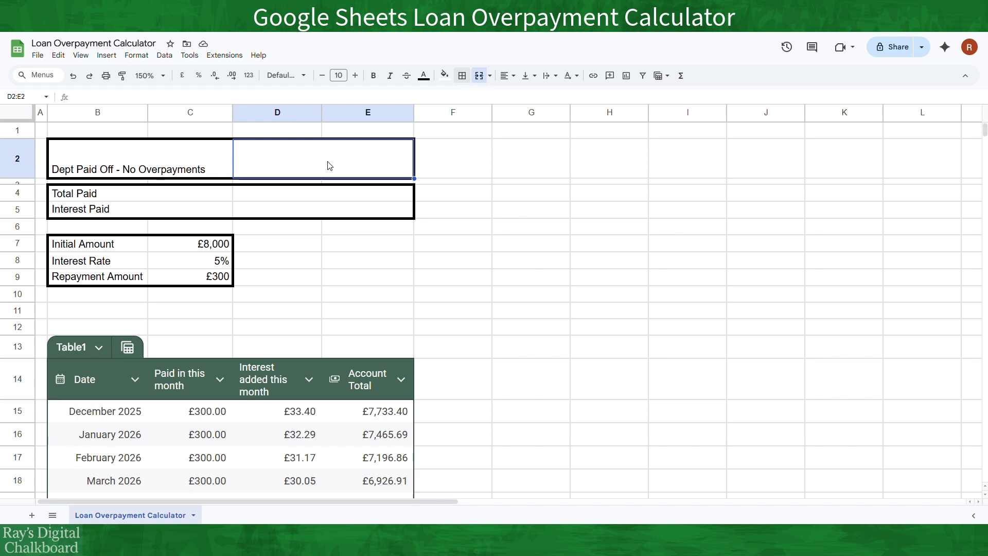
{"action": "type", "text": "=max("}
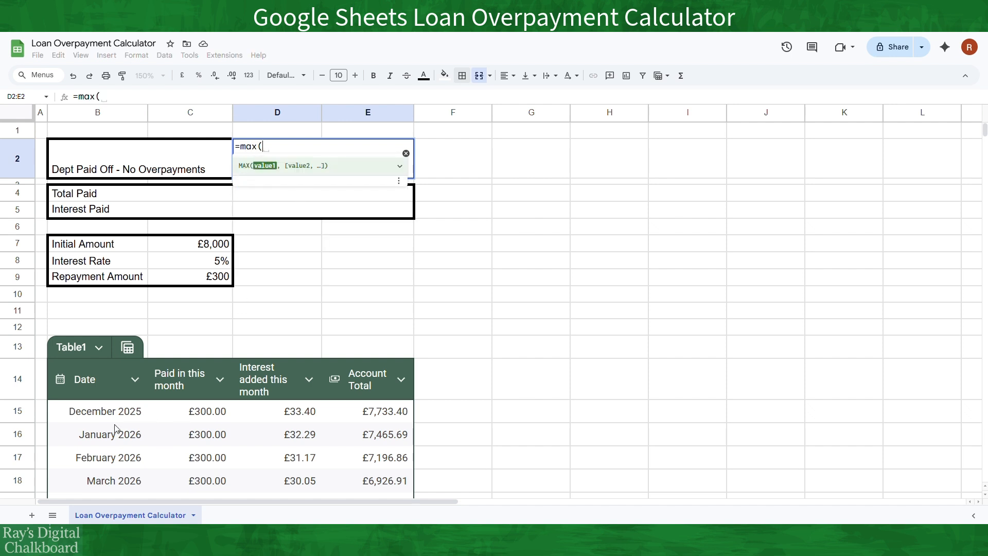
{"action": "left_click_drag", "start_coordinate": [112, 412], "coordinate": [112, 458]}
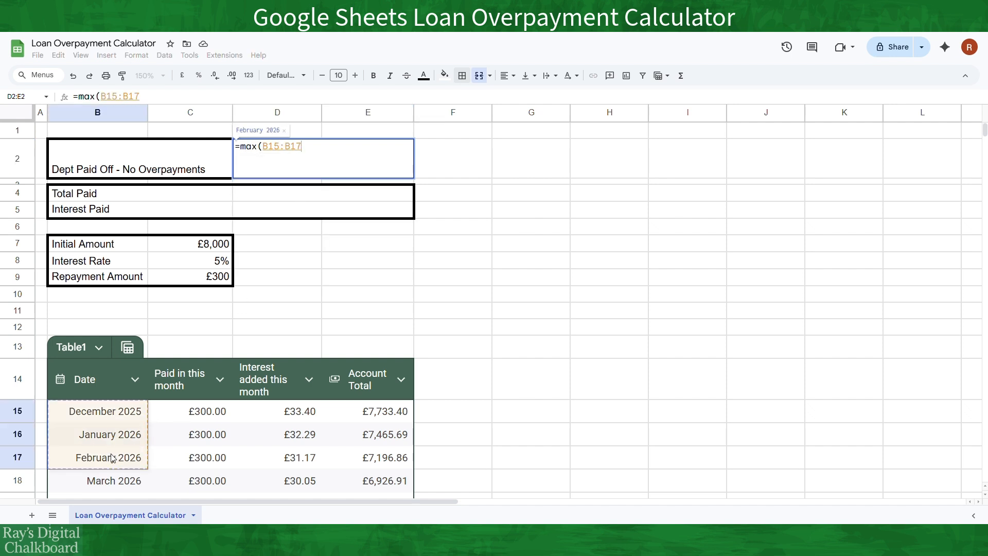
{"action": "key", "text": "BackSpace"}
{"action": "key", "text": "BackSpace"}
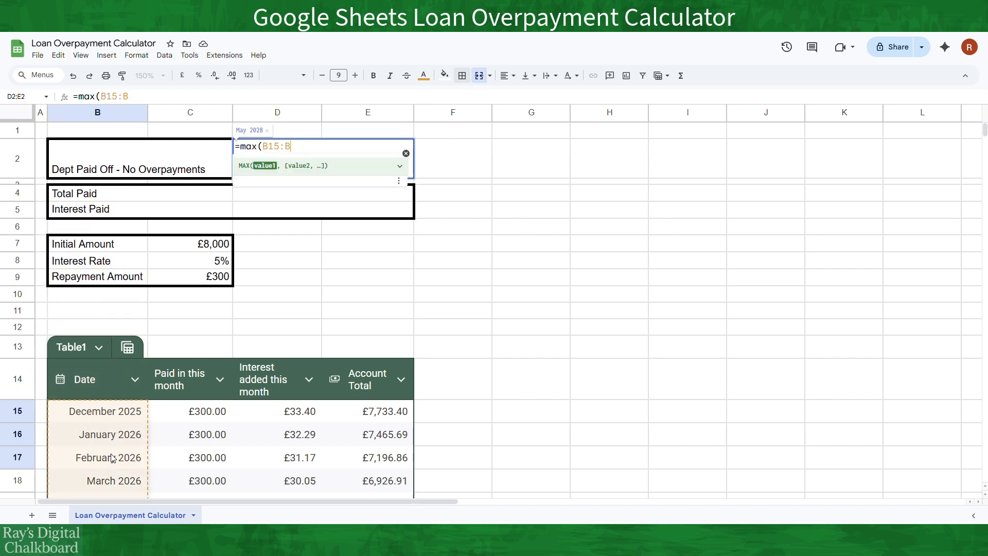
{"action": "type", "text": ")"}
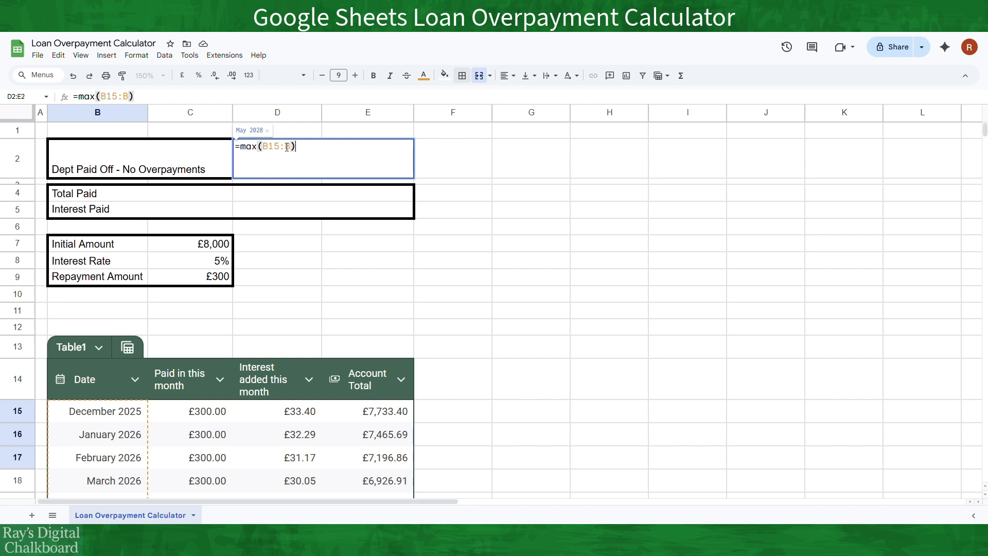
{"action": "left_click_drag", "start_coordinate": [279, 147], "coordinate": [262, 146]}
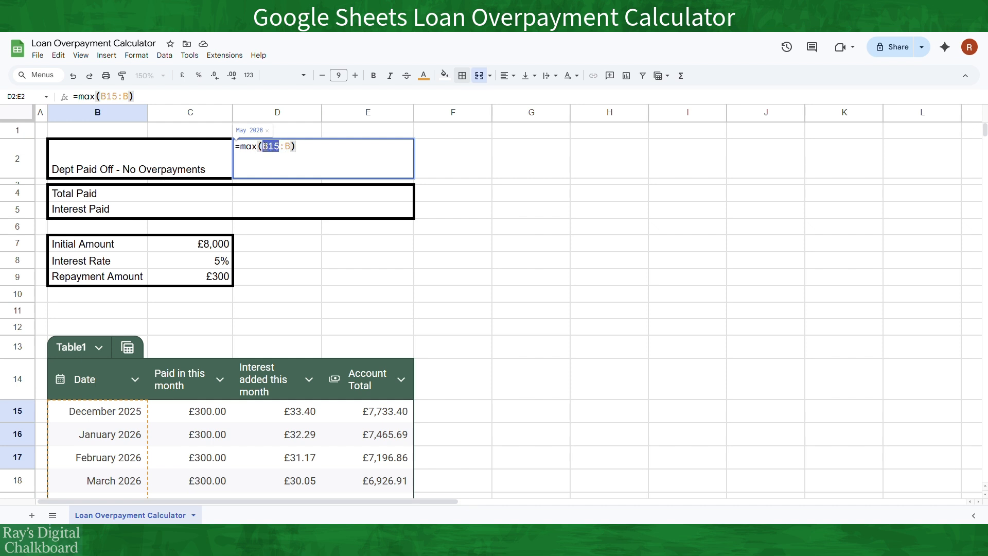
{"action": "left_click", "coordinate": [315, 146]}
{"action": "key", "text": "Return"}
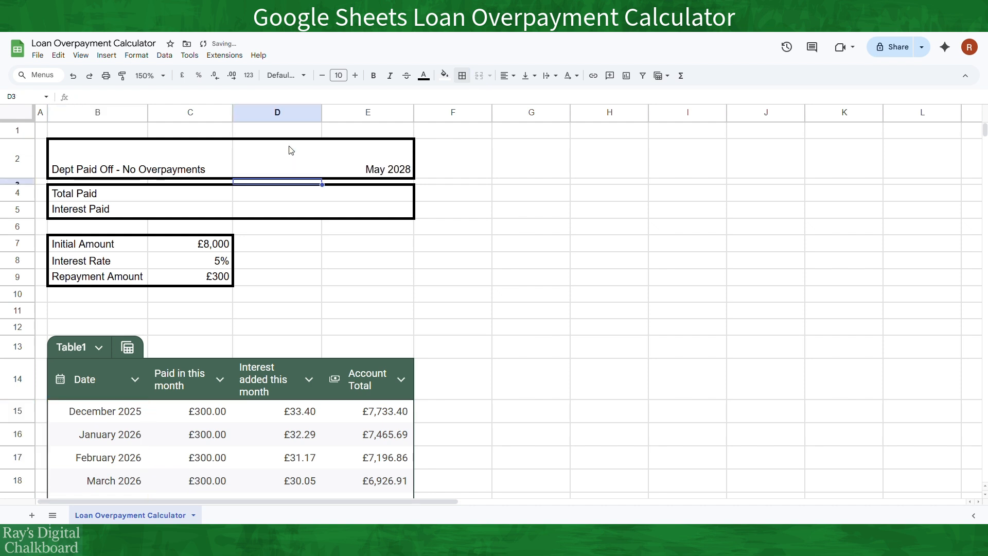
Enter =sum(C15:C) in merged cell D4 to total the schedule's Paid in this month column
{"action": "left_click", "coordinate": [298, 200]}
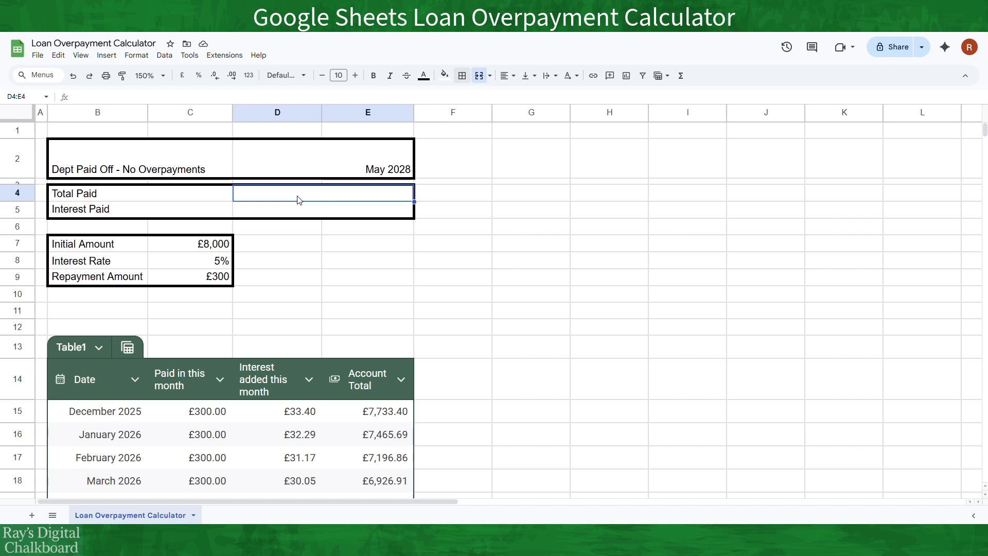
{"action": "type", "text": "="}
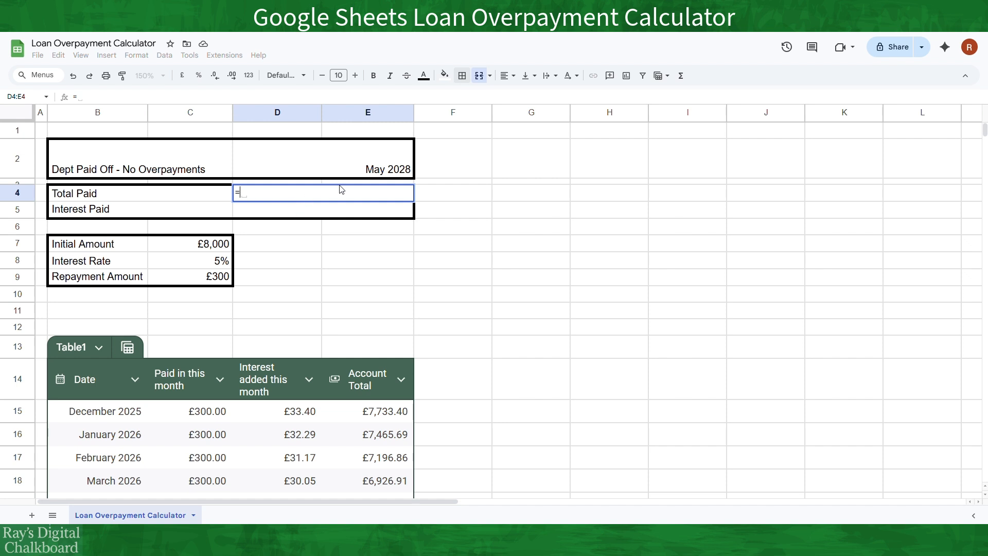
{"action": "type", "text": "sum("}
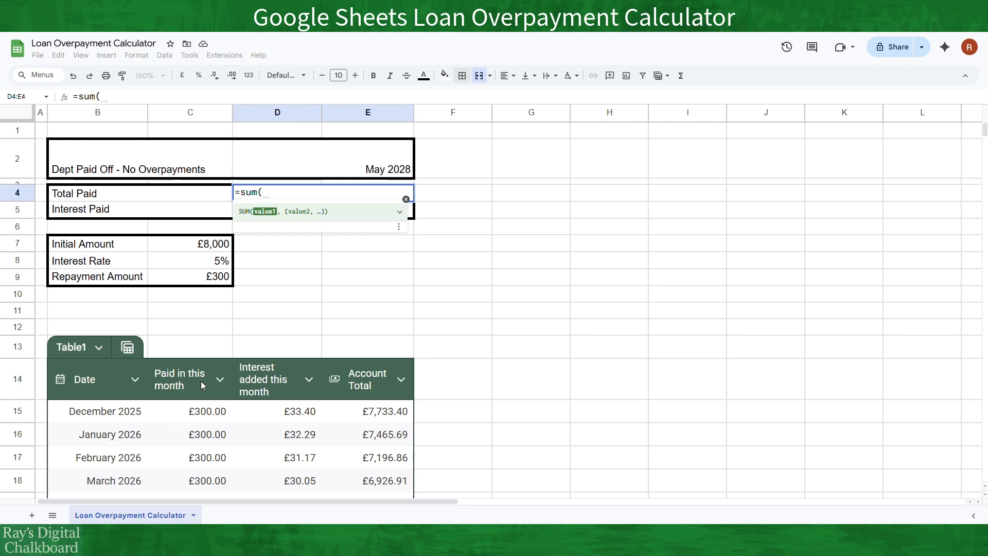
{"action": "left_click", "coordinate": [209, 415]}
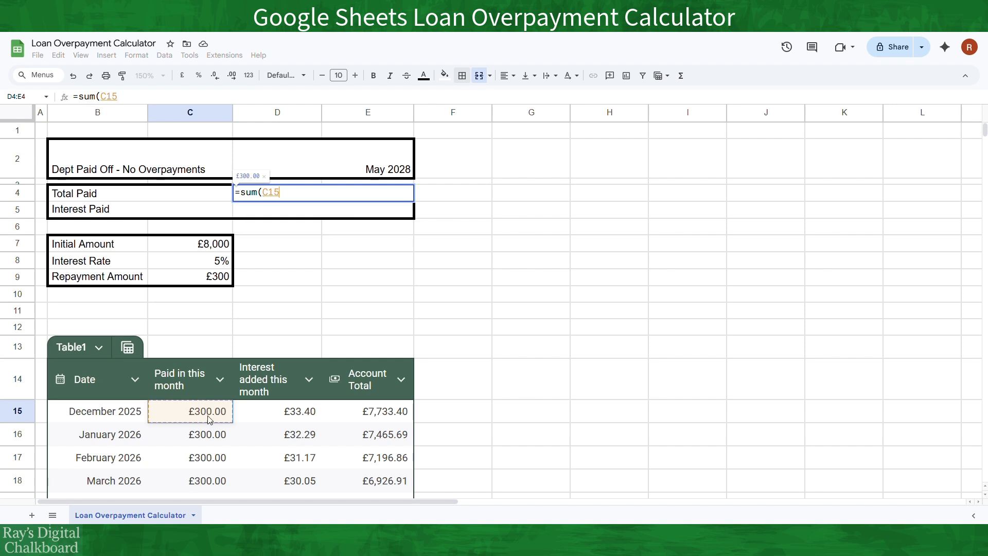
{"action": "left_click_drag", "start_coordinate": [208, 420], "coordinate": [205, 457]}
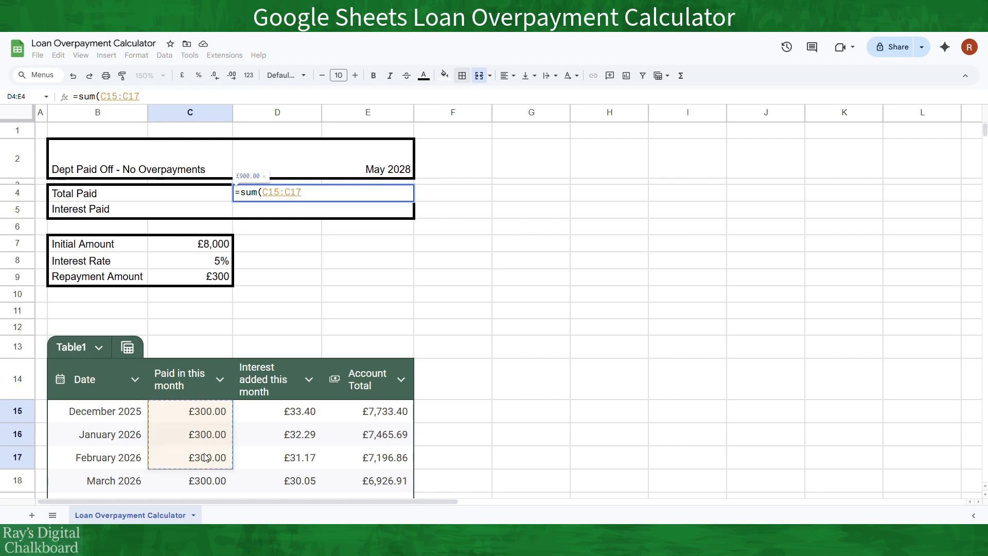
{"action": "key", "text": "BackSpace"}
{"action": "key", "text": "BackSpace"}
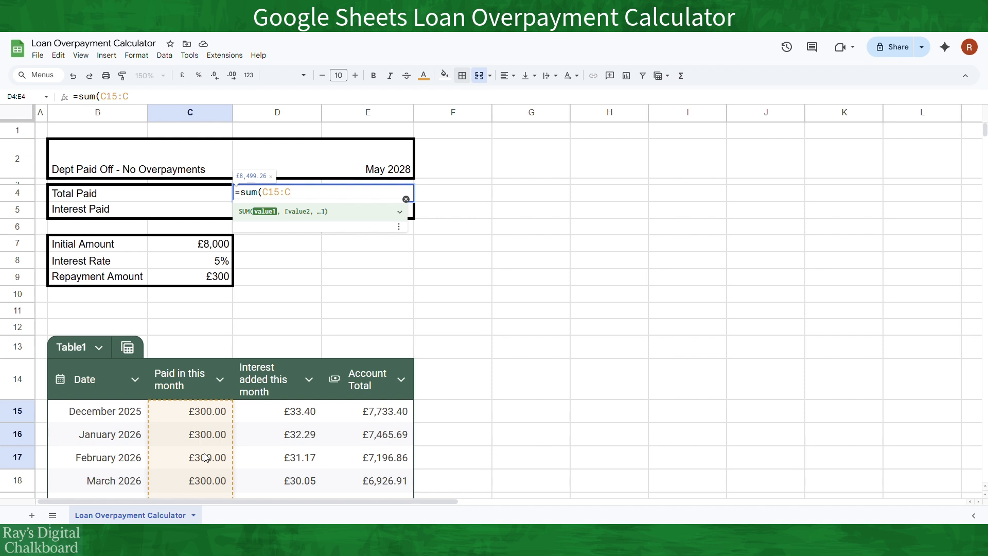
{"action": "type", "text": ")"}
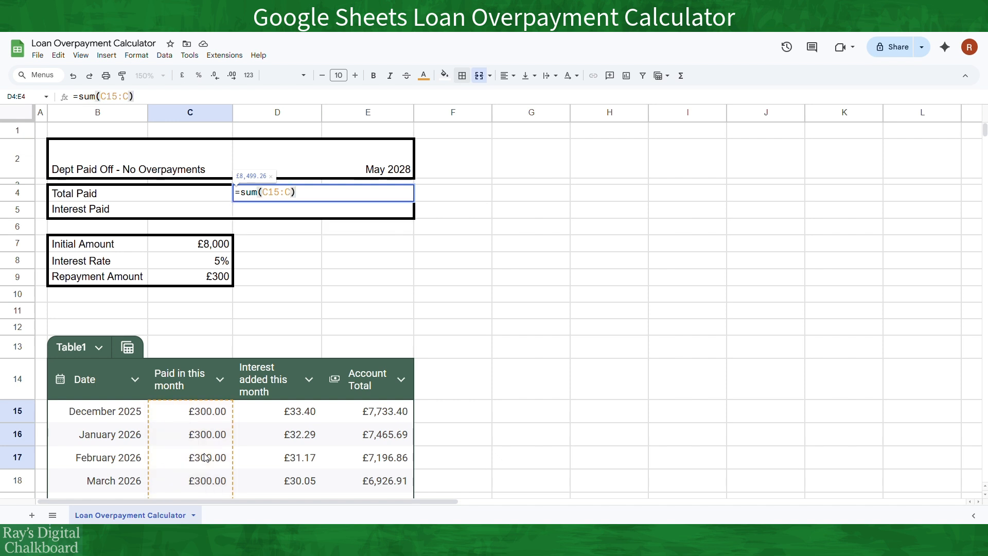
{"action": "key", "text": "Return"}
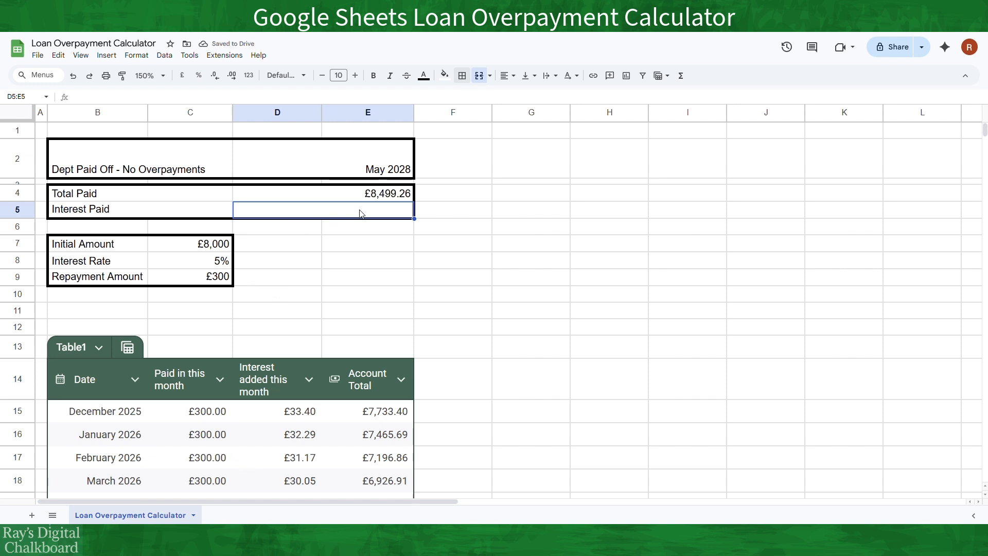
Enter =sum(D15:D) in merged cell D5 to total the schedule's Interest added this month column
{"action": "type", "text": "=sum("}
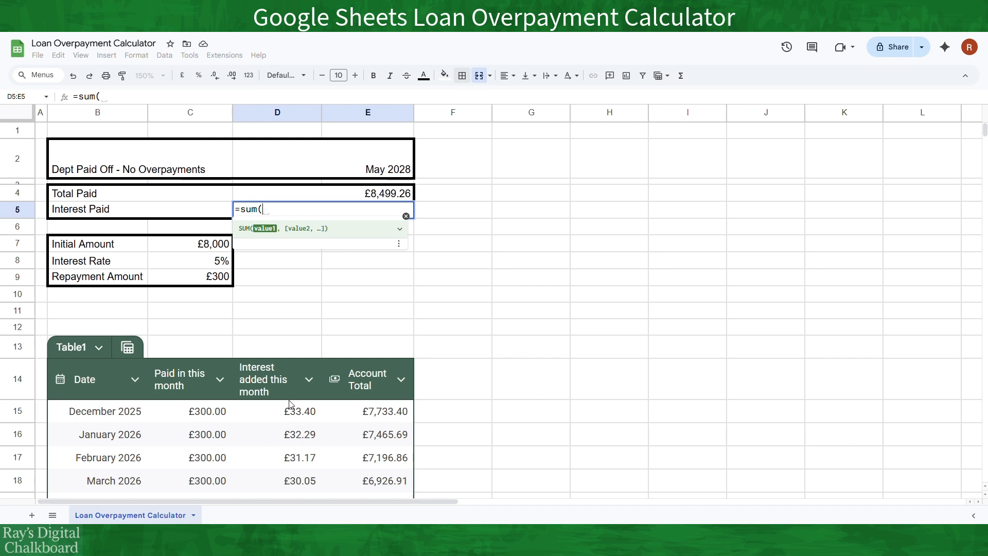
{"action": "left_click_drag", "start_coordinate": [301, 414], "coordinate": [302, 436]}
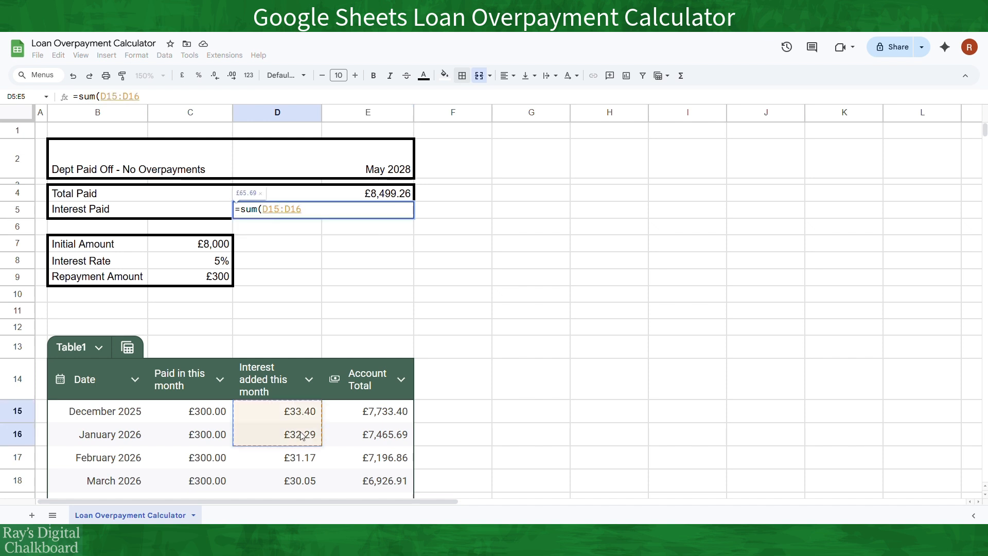
{"action": "key", "text": "BackSpace"}
{"action": "key", "text": "BackSpace"}
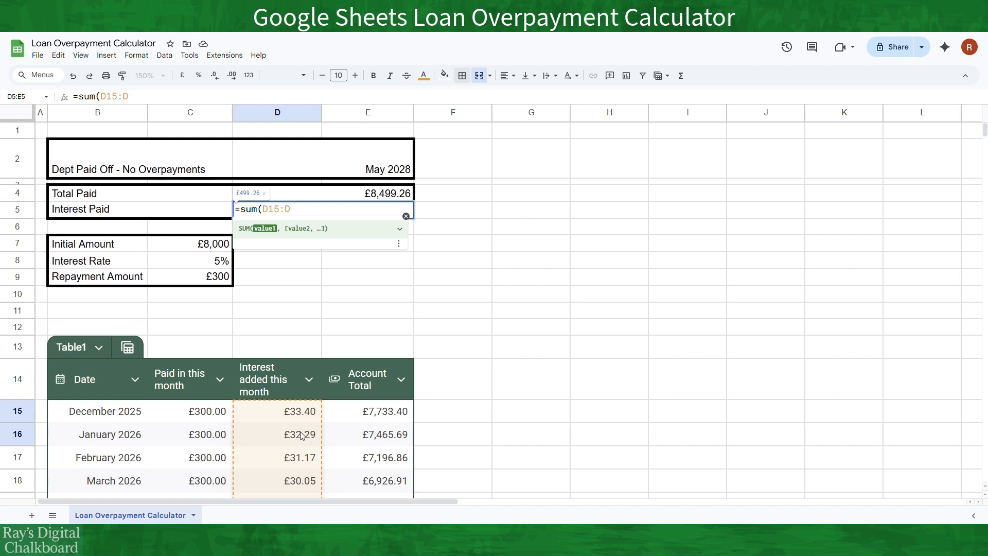
{"action": "type", "text": ")"}
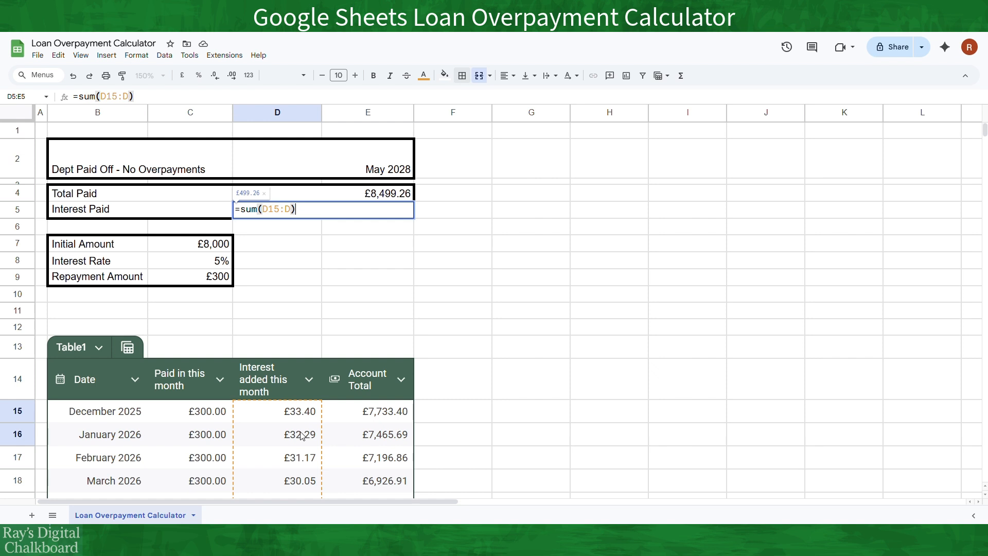
{"action": "key", "text": "Return"}
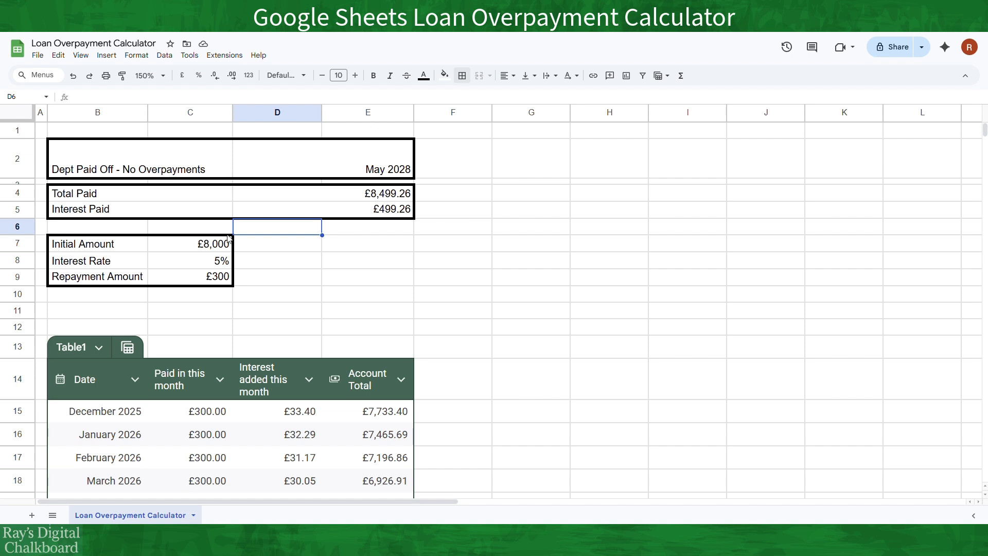
Format the summary range B2:E5 in bold at font size 12
{"action": "left_click", "coordinate": [161, 159]}
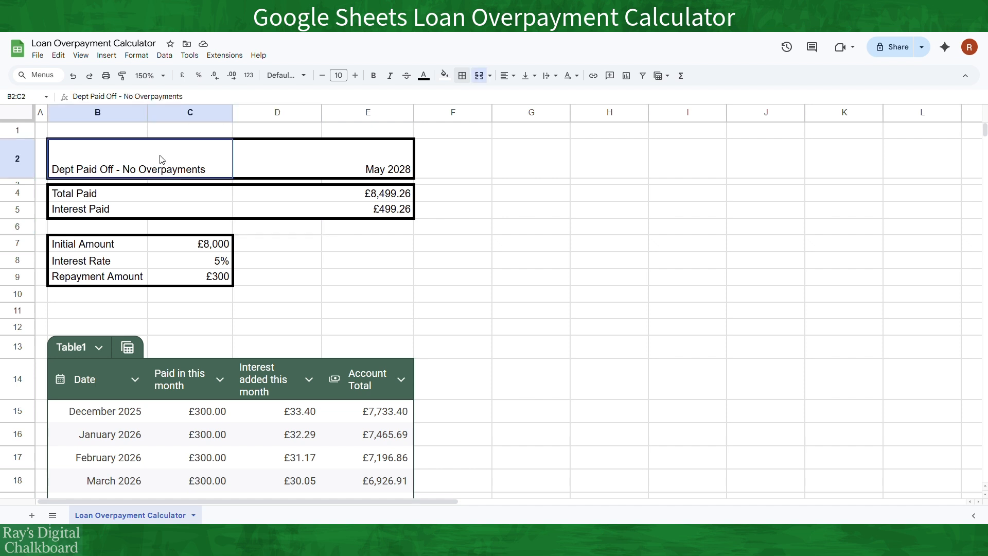
{"action": "left_click_drag", "start_coordinate": [161, 159], "coordinate": [282, 216]}
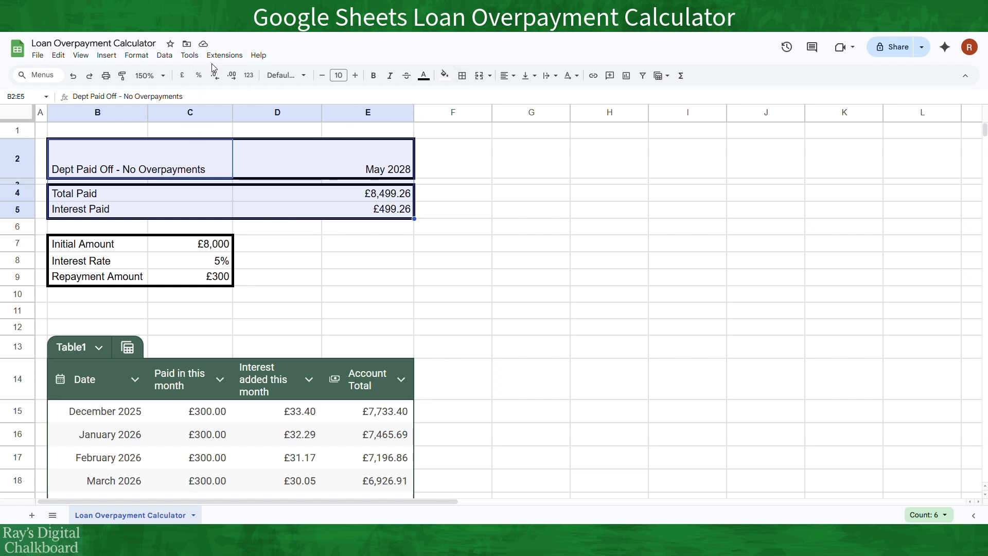
{"action": "left_click", "coordinate": [338, 75]}
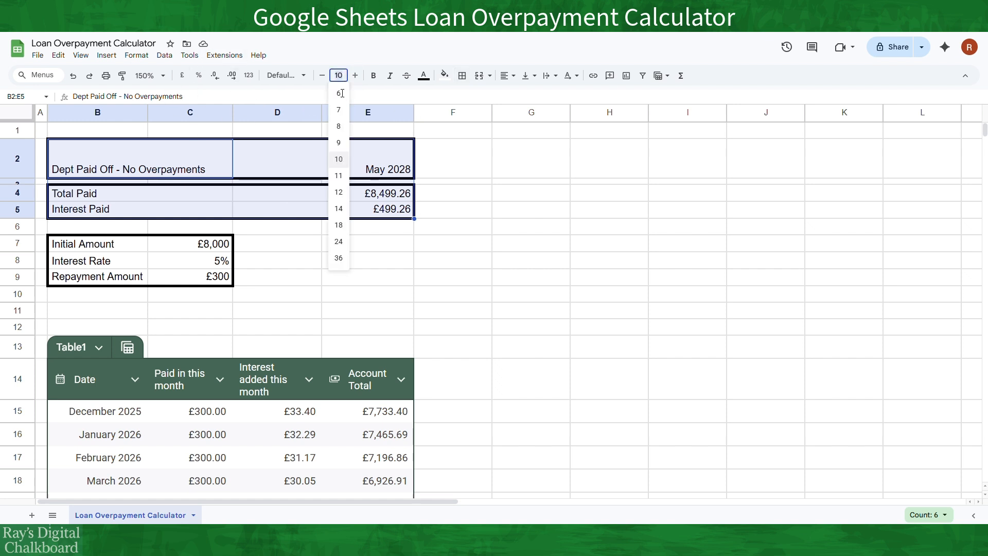
{"action": "left_click", "coordinate": [340, 194]}
{"action": "left_click", "coordinate": [373, 76]}
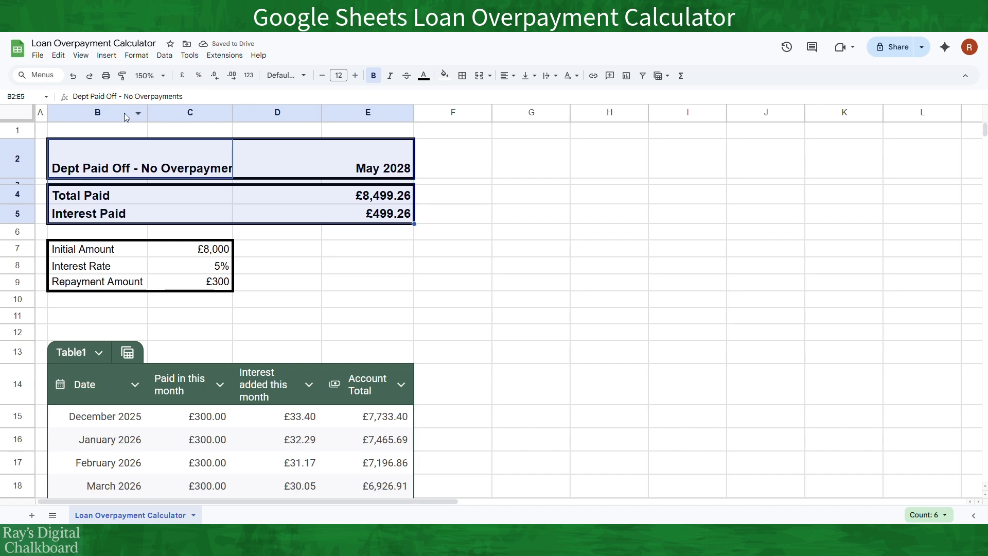
Wrap the text of the "Dept Paid Off - No Overpayments" label in merged cell B2
{"action": "left_click", "coordinate": [126, 159]}
{"action": "left_click", "coordinate": [547, 76]}
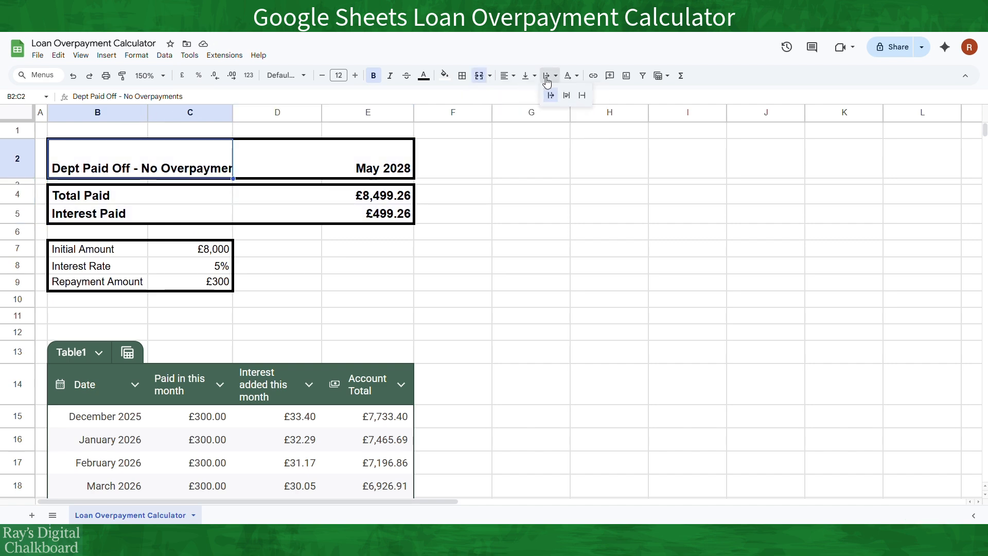
{"action": "left_click", "coordinate": [567, 95]}
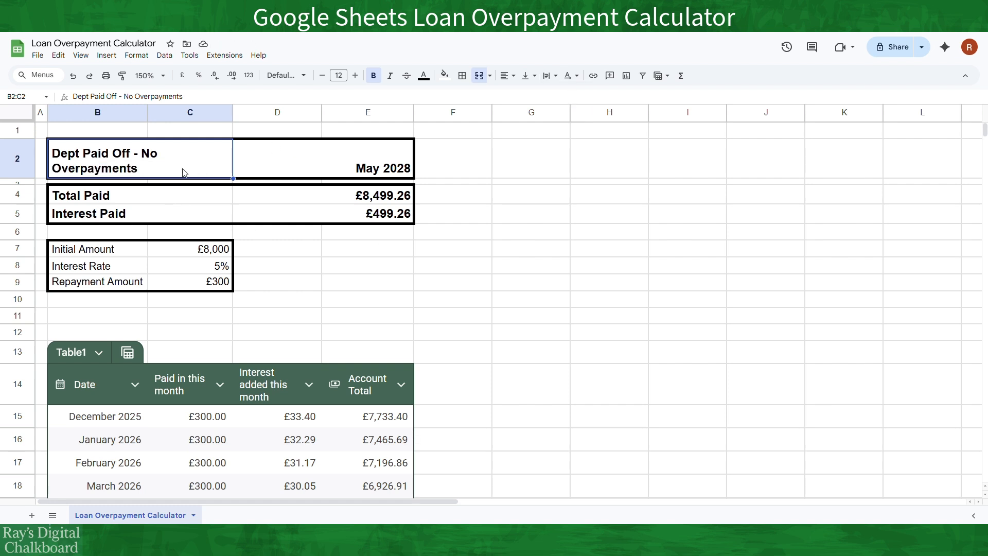
Centre the contents of B2:E2 both vertically and horizontally
{"action": "left_click", "coordinate": [256, 162], "text": "shift"}
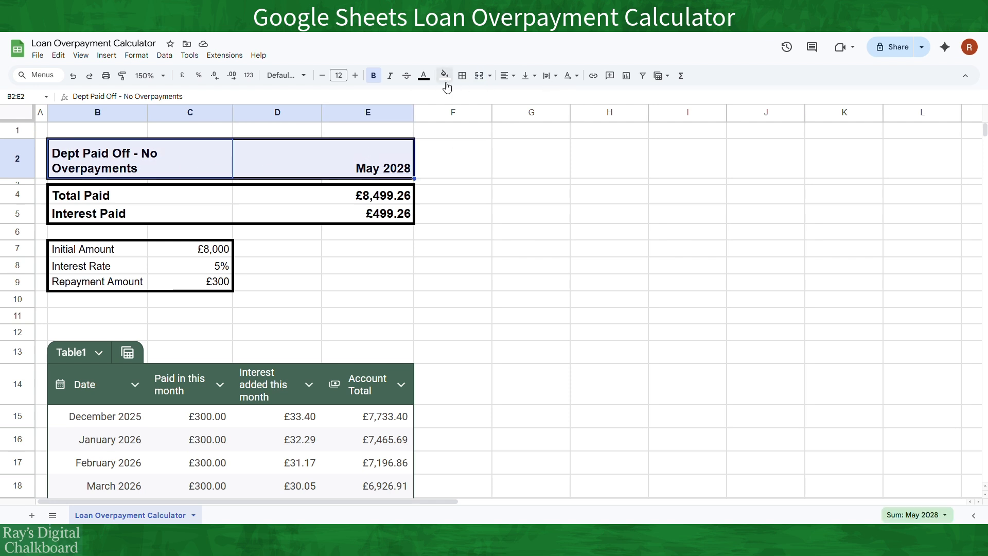
{"action": "left_click", "coordinate": [528, 75]}
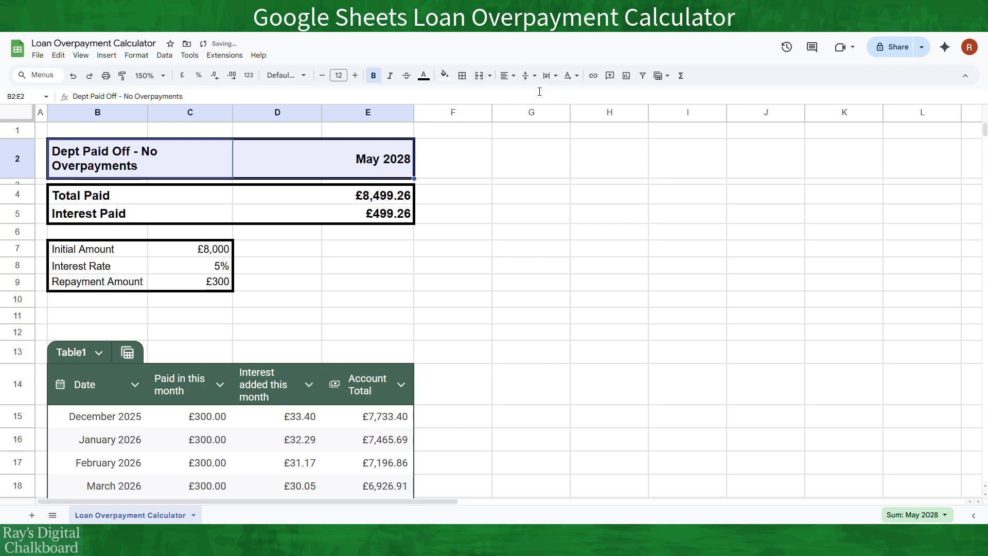
{"action": "left_click", "coordinate": [507, 76]}
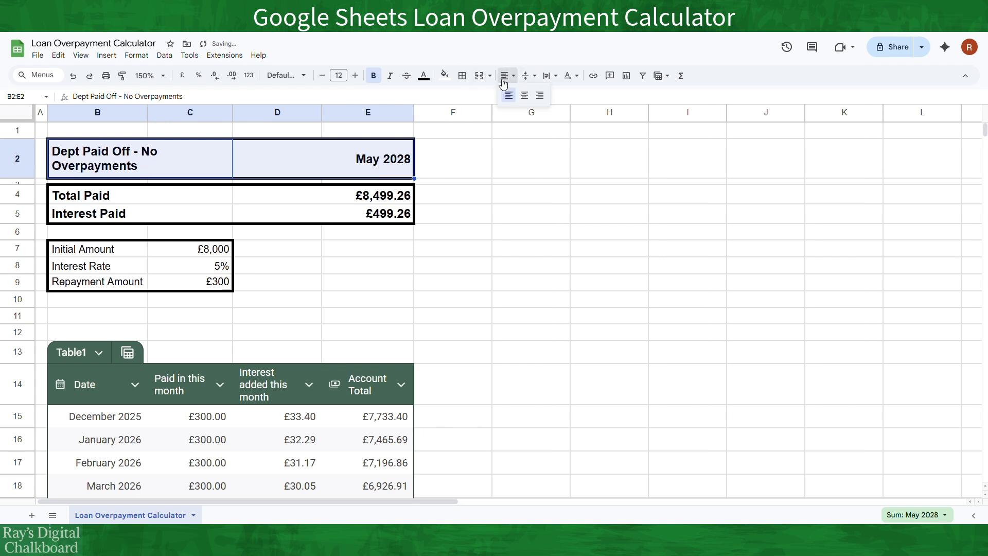
{"action": "left_click", "coordinate": [524, 96]}
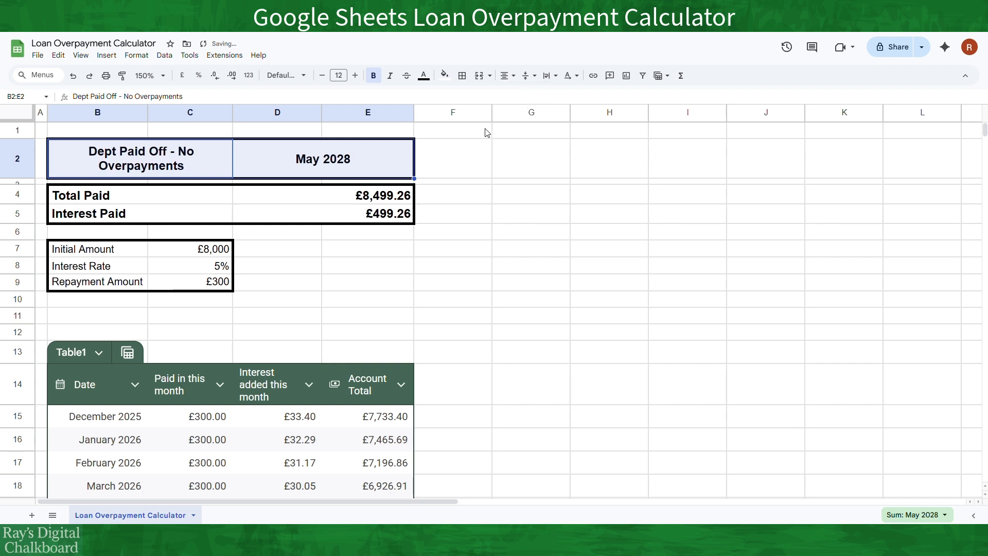
Increase the font size of the payoff date in merged cell D2 to 18
{"action": "left_click", "coordinate": [322, 168]}
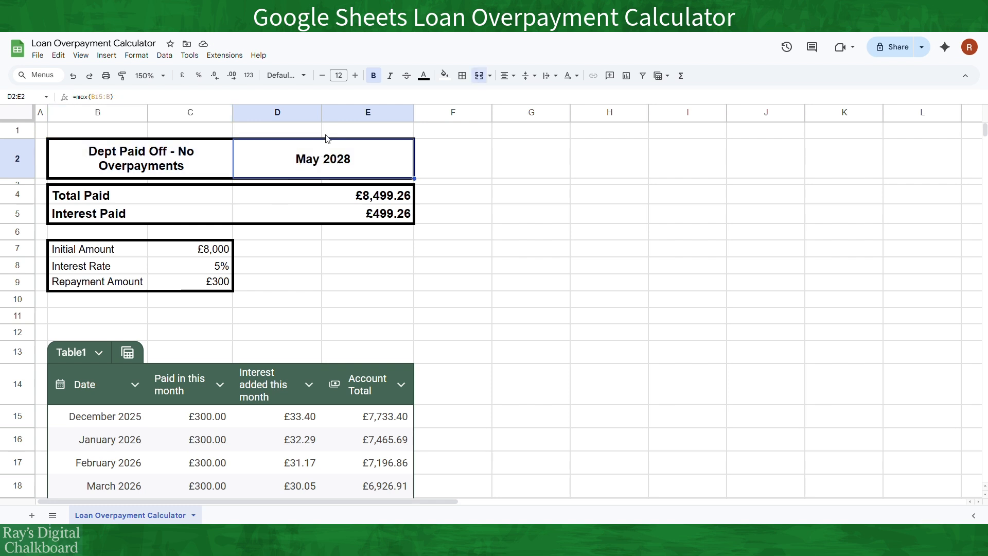
{"action": "left_click", "coordinate": [356, 76]}
{"action": "left_click", "coordinate": [356, 76]}
{"action": "left_click", "coordinate": [356, 77]}
{"action": "left_click", "coordinate": [356, 76]}
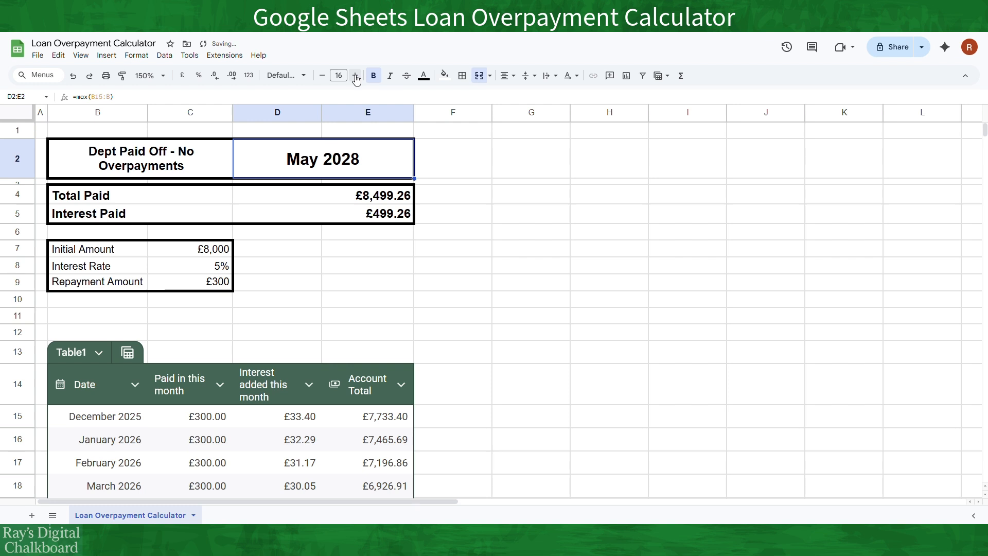
{"action": "left_click", "coordinate": [356, 76]}
{"action": "left_click", "coordinate": [356, 76]}
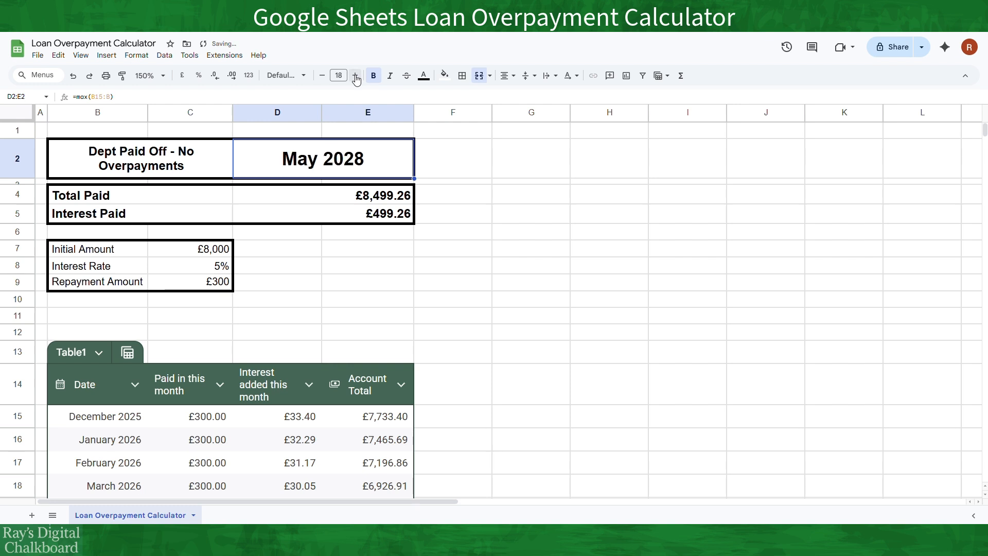
Give the debt payoff date cell D2:E2 a standard blue fill and white text
{"action": "left_click", "coordinate": [445, 78]}
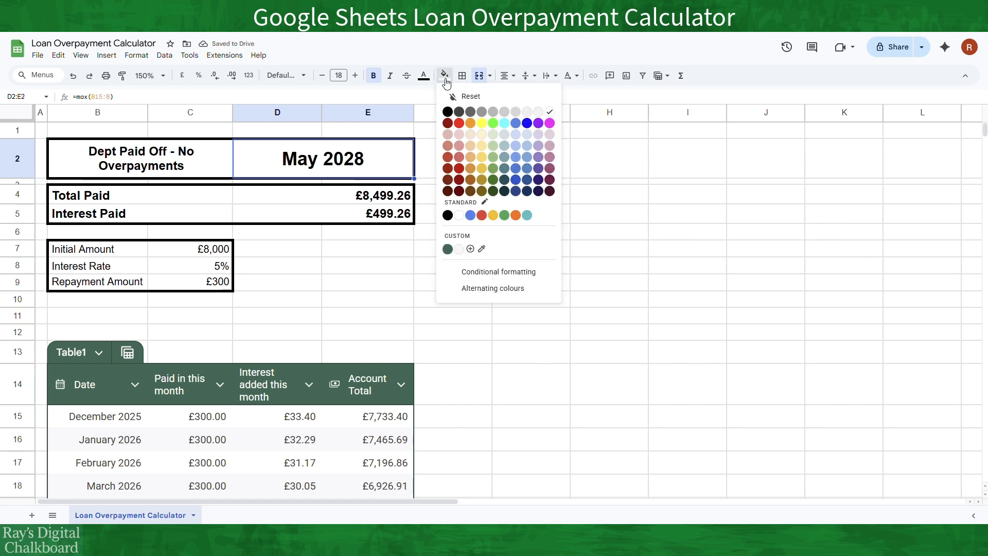
{"action": "left_click", "coordinate": [470, 215]}
{"action": "left_click", "coordinate": [423, 76]}
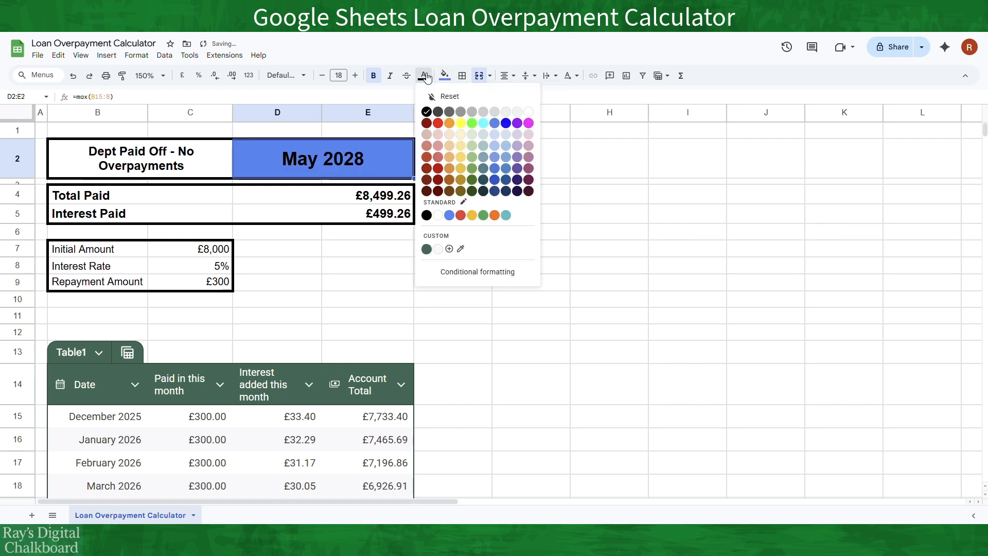
{"action": "left_click", "coordinate": [528, 111]}
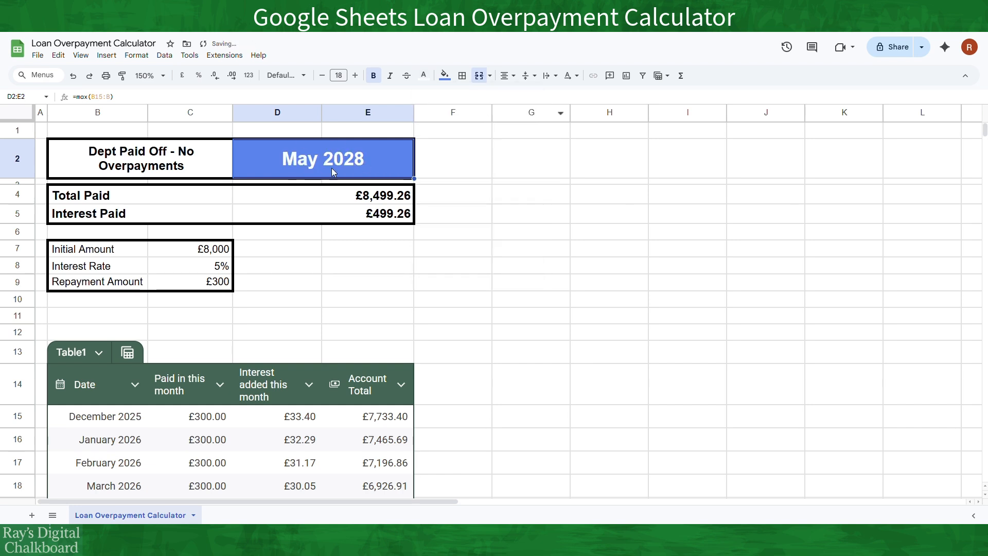
Give the Interest Paid amount cell D5:E5 a red fill and white text
{"action": "left_click", "coordinate": [398, 217]}
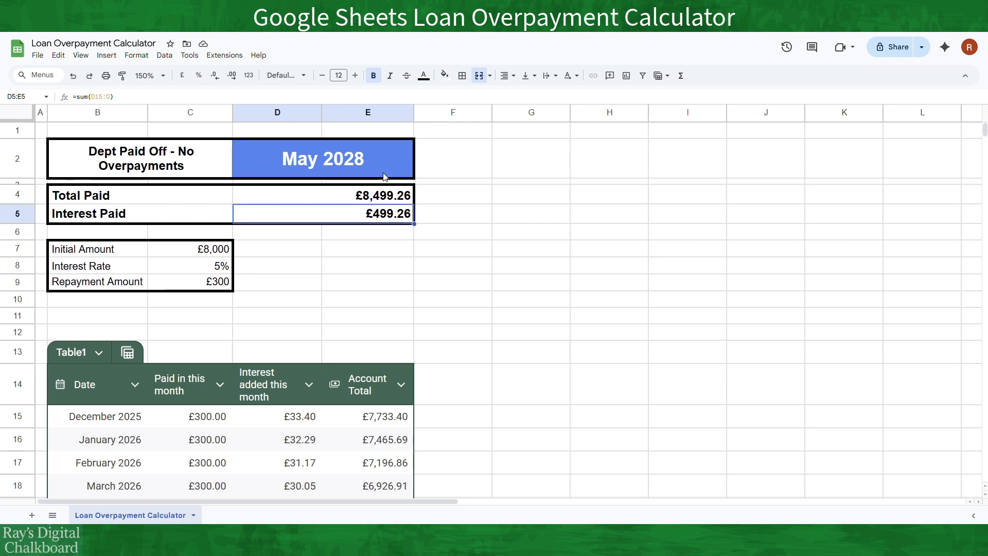
{"action": "left_click", "coordinate": [444, 76]}
{"action": "left_click", "coordinate": [459, 124]}
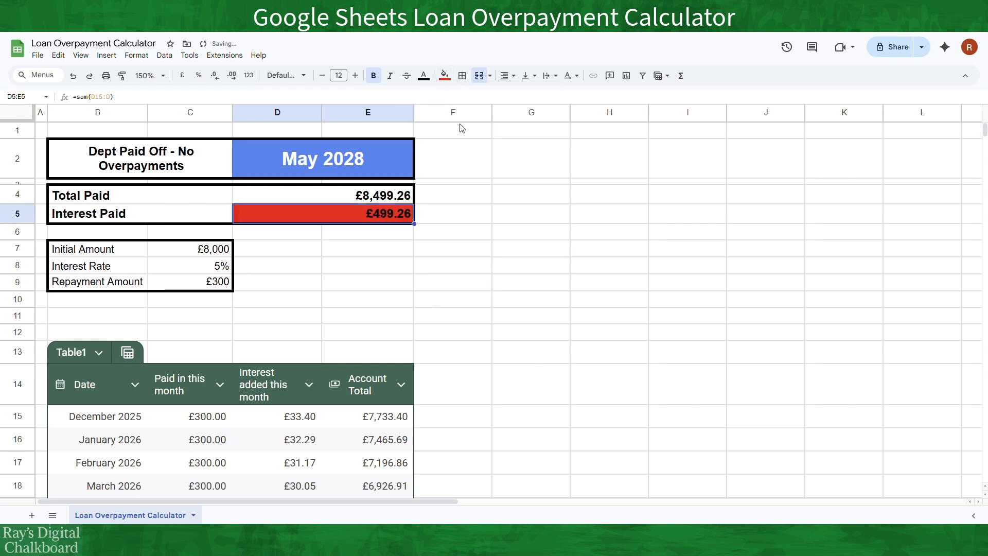
{"action": "left_click", "coordinate": [423, 75]}
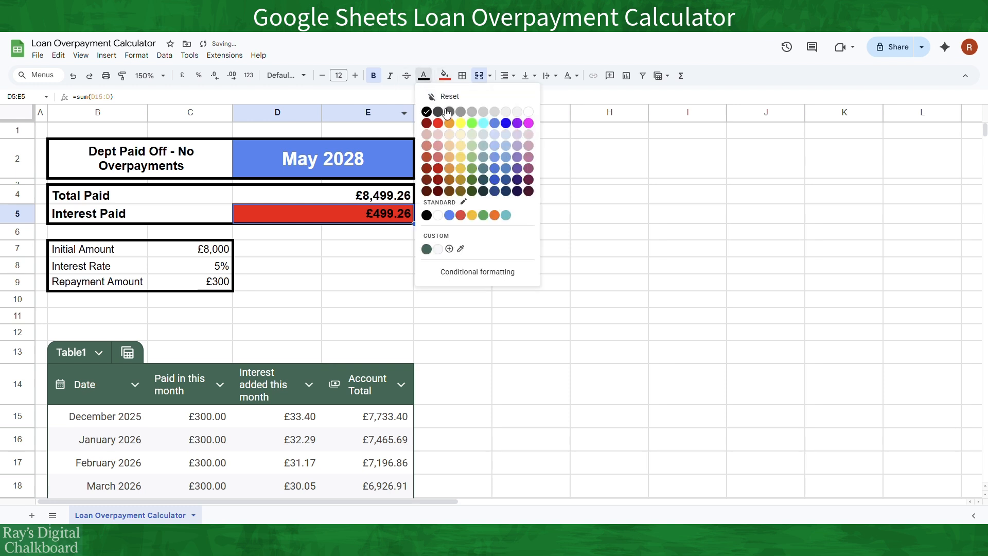
{"action": "left_click", "coordinate": [528, 111]}
{"action": "left_click", "coordinate": [334, 276]}
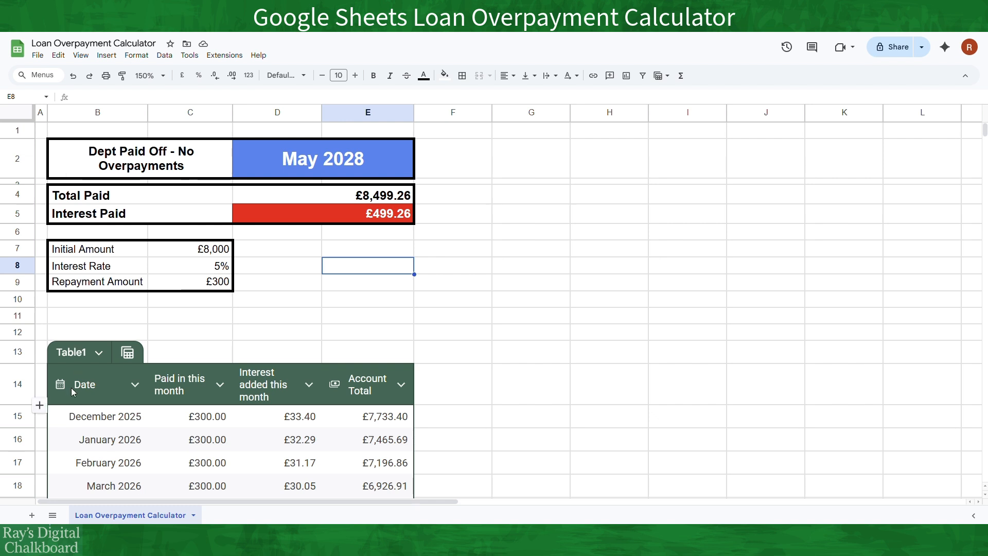
Copy the whole repayment table B14:E100 and paste the duplicate starting at cell G14
{"action": "left_click_drag", "start_coordinate": [85, 384], "coordinate": [396, 275]}
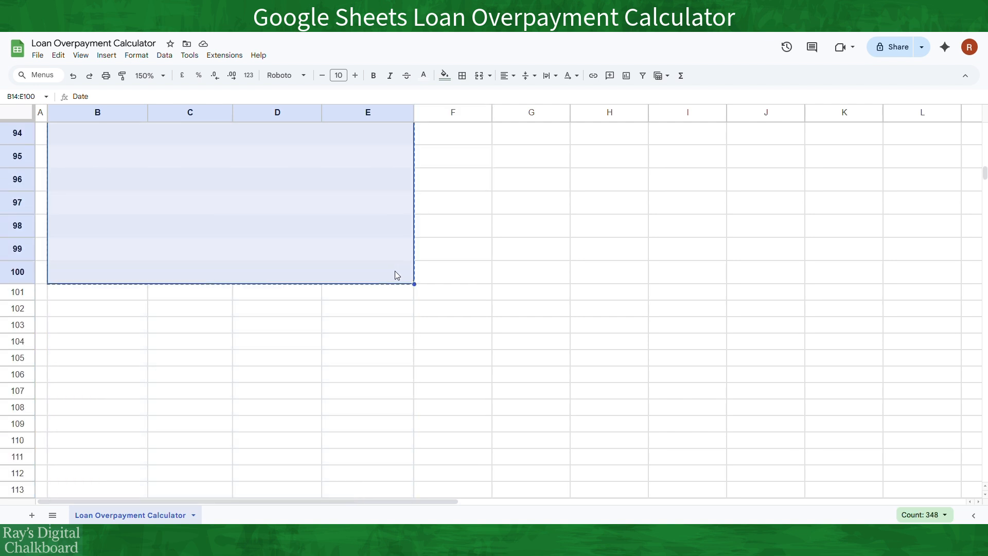
{"action": "key", "text": "ctrl+c"}
{"action": "scroll", "coordinate": [650, 247], "scroll_direction": "up", "scroll_amount": 20}
{"action": "scroll", "coordinate": [652, 247], "scroll_direction": "up", "scroll_amount": 5}
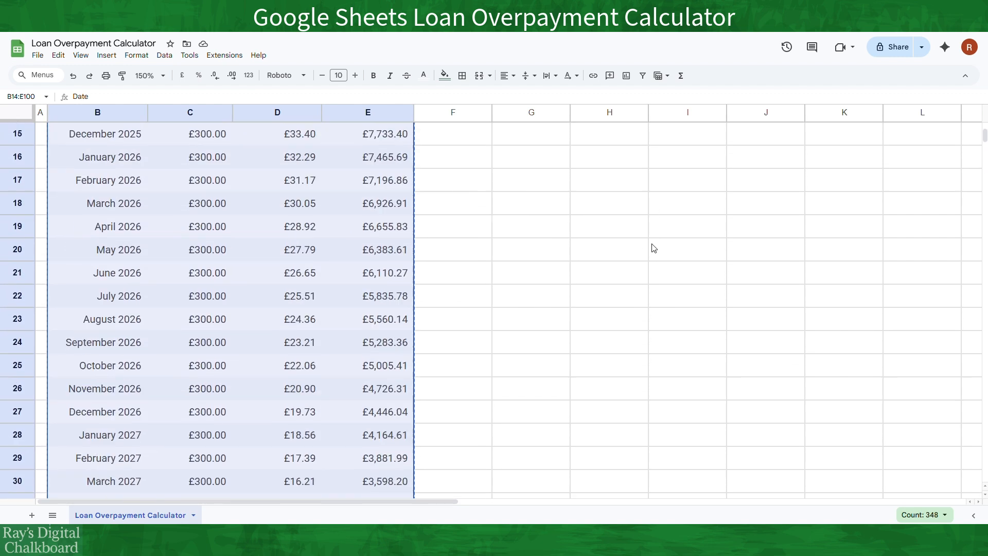
{"action": "left_click", "coordinate": [546, 275]}
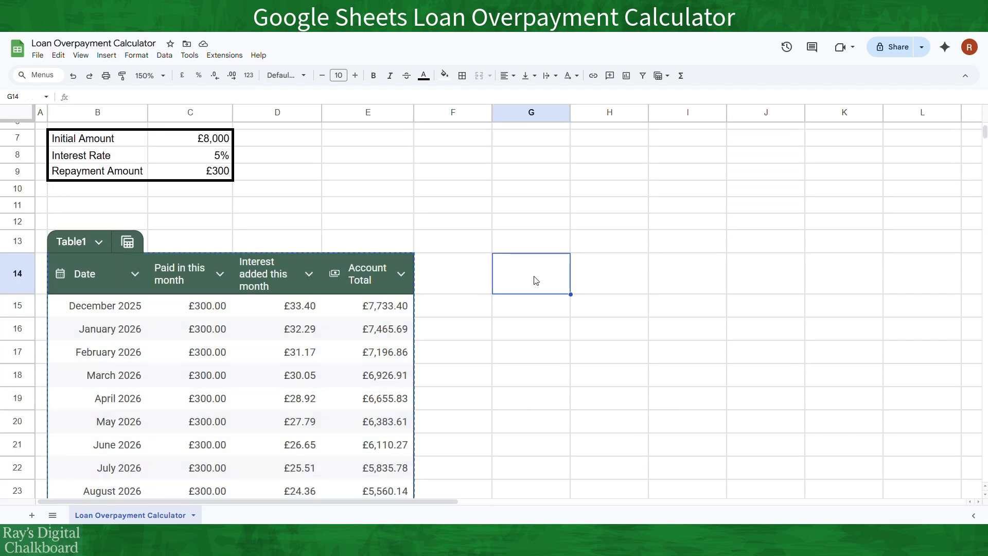
{"action": "key", "text": "ctrl+v"}
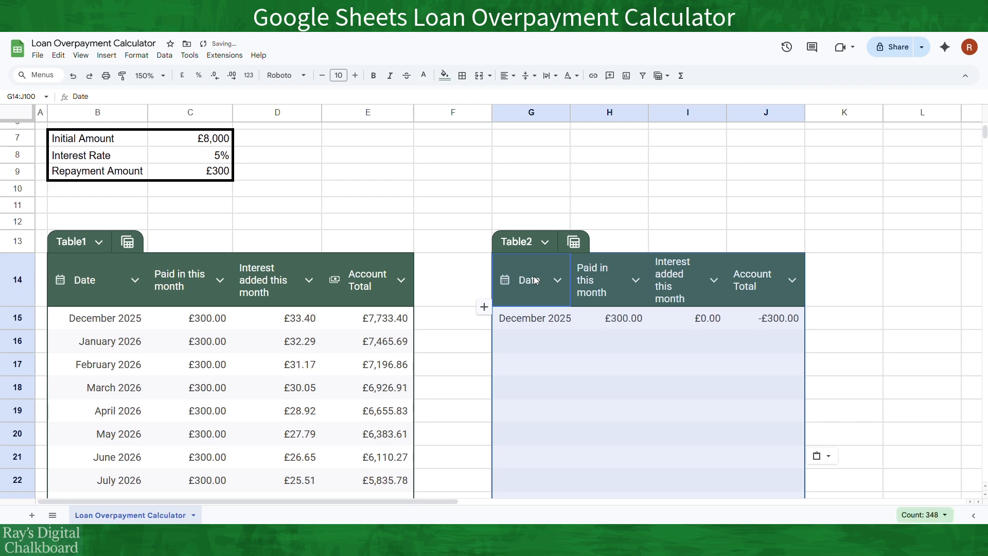
Examine the payment, interest and account total formulas in row 15 of the copied table for shifted references
{"action": "left_click", "coordinate": [672, 320]}
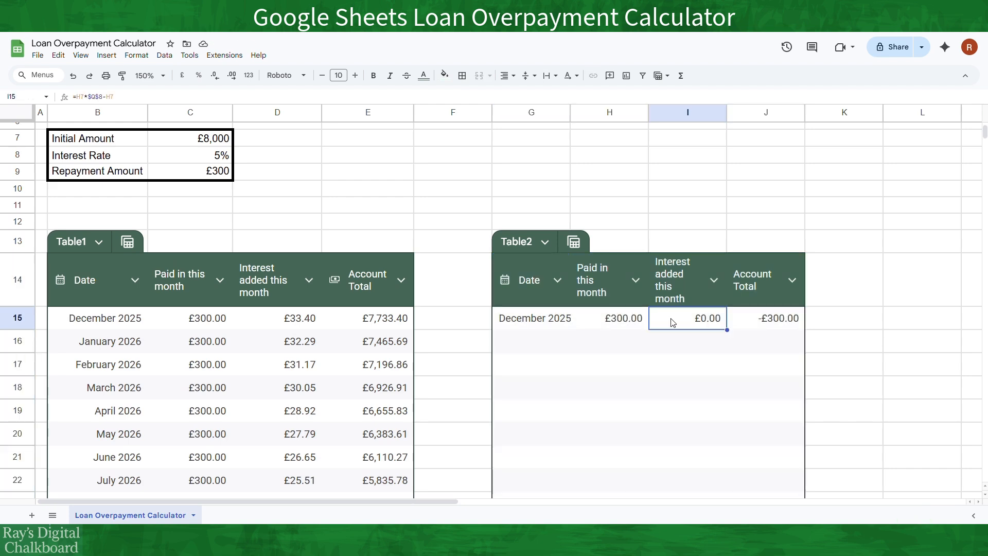
{"action": "left_click", "coordinate": [627, 324]}
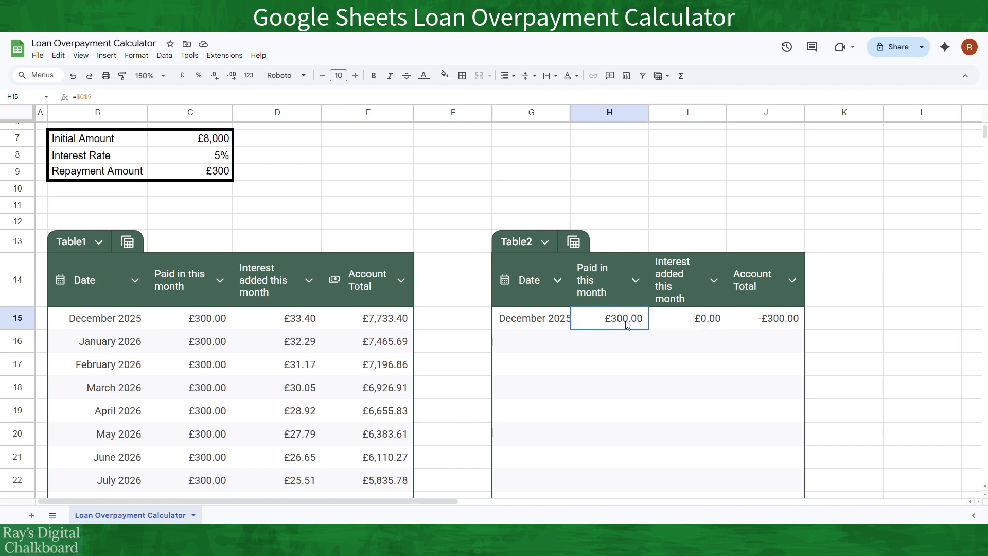
{"action": "left_click", "coordinate": [692, 319]}
{"action": "left_click", "coordinate": [780, 322]}
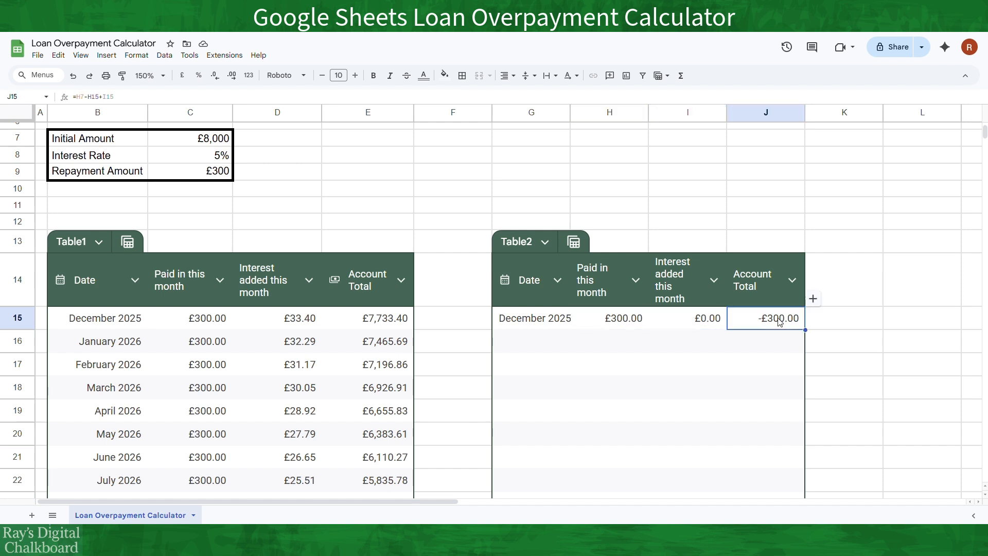
{"action": "left_click", "coordinate": [690, 341]}
{"action": "left_click", "coordinate": [702, 322]}
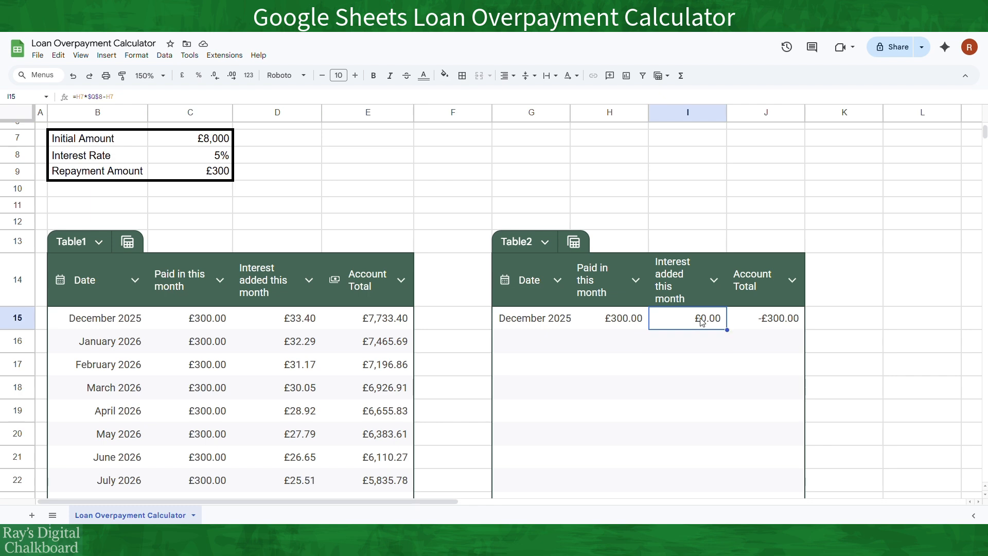
{"action": "left_click", "coordinate": [777, 322]}
{"action": "left_click", "coordinate": [690, 316]}
{"action": "left_click", "coordinate": [757, 319]}
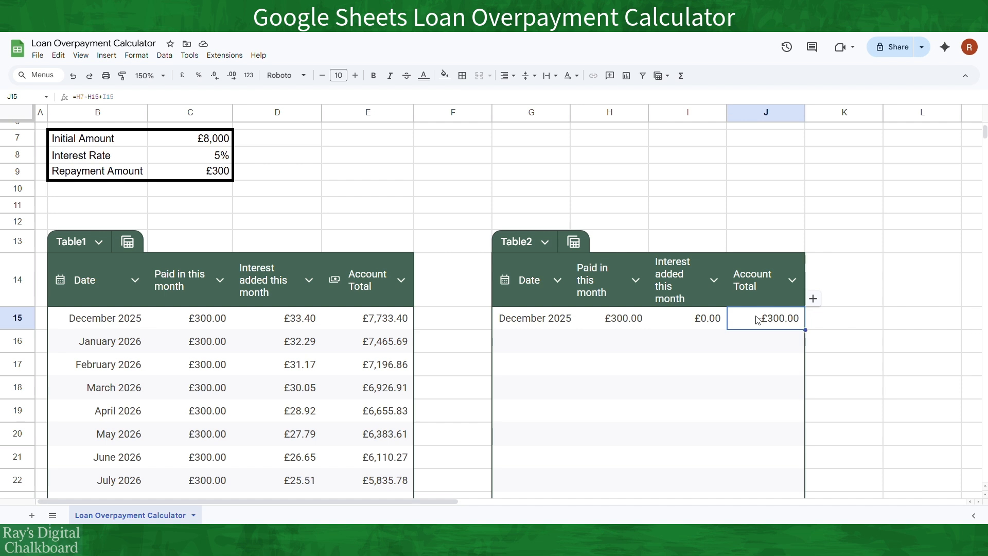
Correct the copied table's first interest formula in I15 so it refers to the initial amount in C7 instead of H7
{"action": "scroll", "coordinate": [749, 321], "scroll_direction": "up", "scroll_amount": 2}
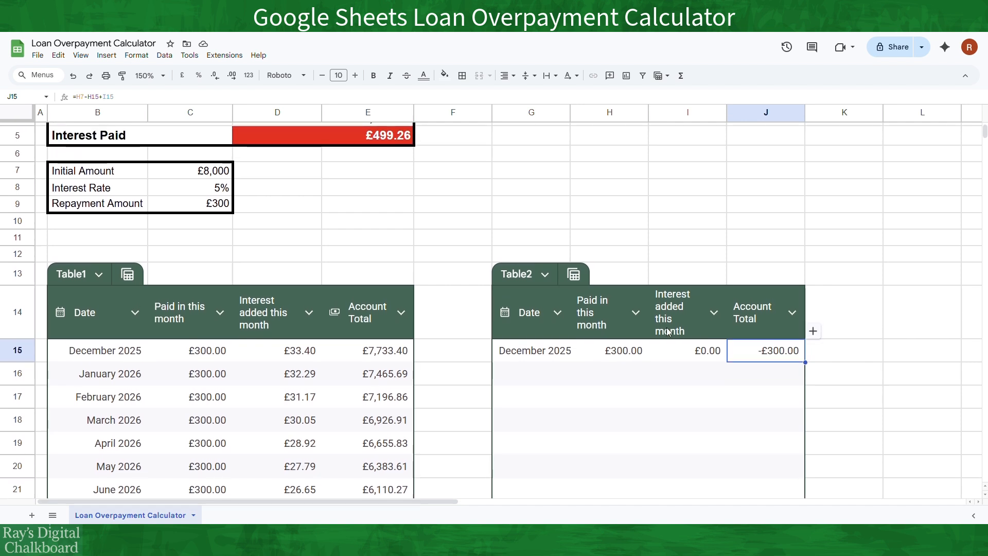
{"action": "left_click", "coordinate": [702, 354]}
{"action": "double_click", "coordinate": [703, 353]}
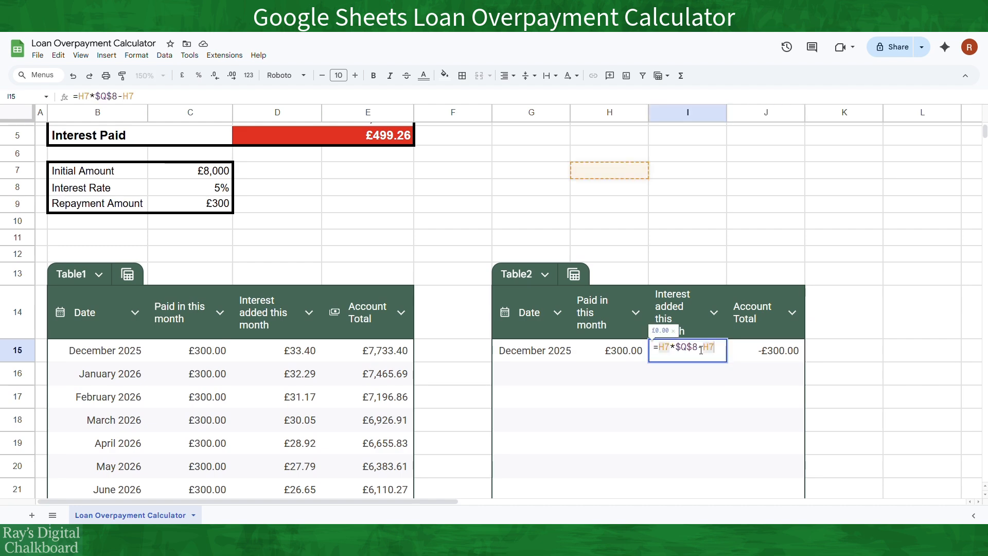
{"action": "left_click", "coordinate": [664, 346]}
{"action": "key", "text": "BackSpace"}
{"action": "type", "text": "c"}
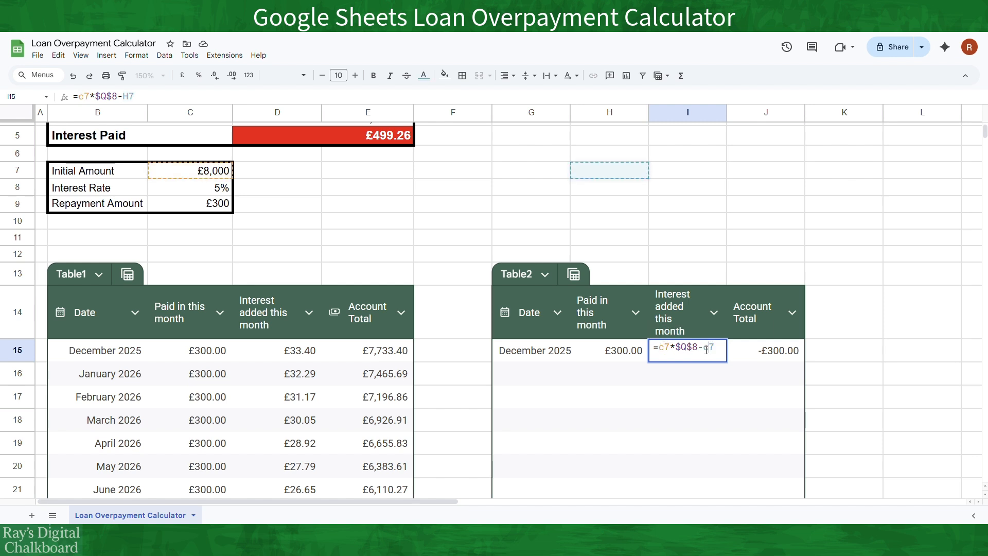
{"action": "key", "text": "Return"}
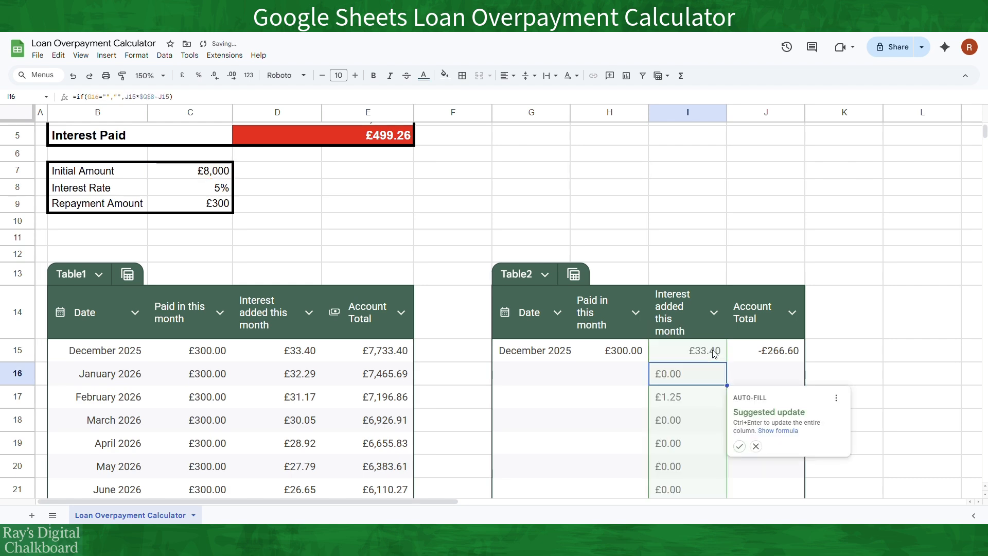
Change the first account total formula in J15 to =C7-H15+I15 and reject the suggested column auto-fill
{"action": "left_click", "coordinate": [751, 355]}
{"action": "double_click", "coordinate": [751, 355]}
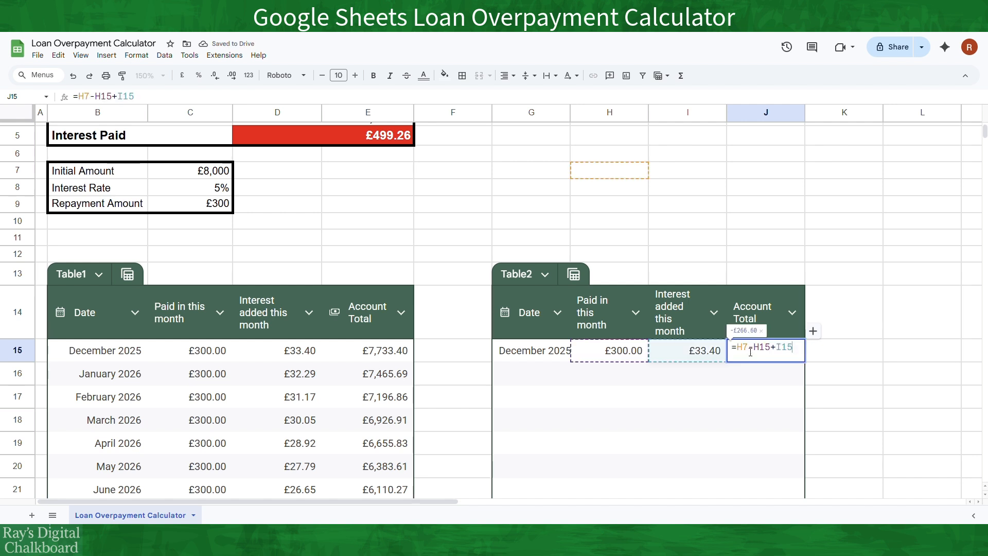
{"action": "left_click", "coordinate": [739, 348]}
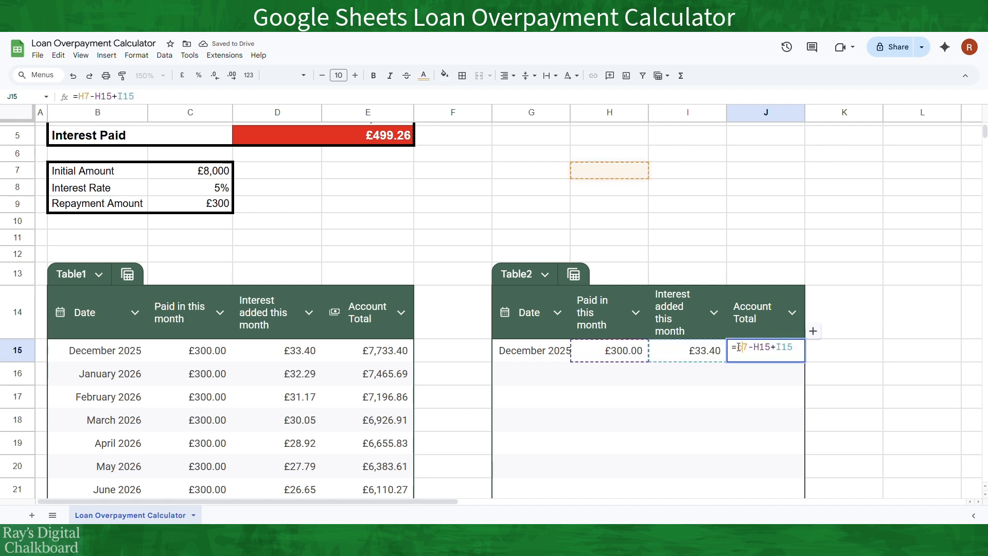
{"action": "key", "text": "BackSpace"}
{"action": "type", "text": "c"}
{"action": "key", "text": "Return"}
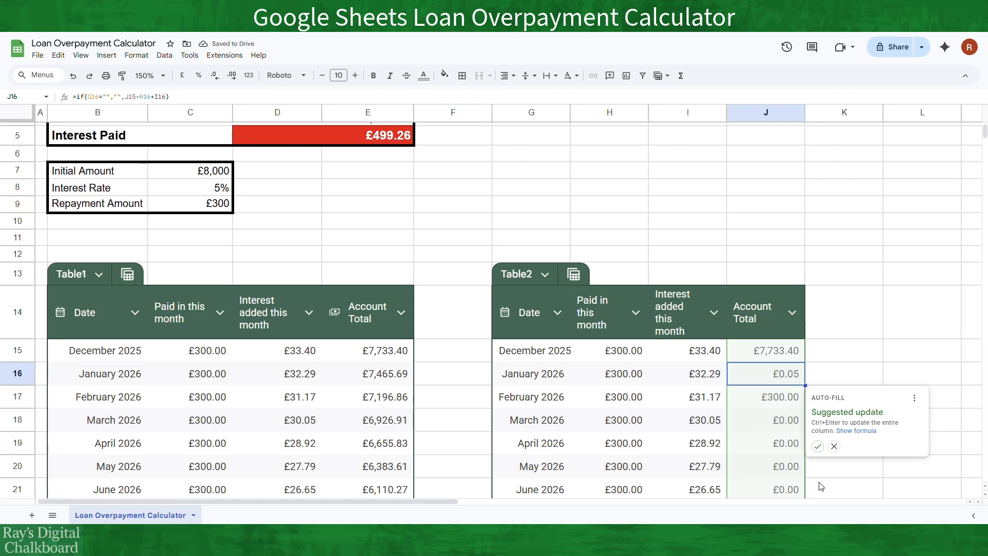
{"action": "left_click", "coordinate": [834, 448]}
Copy the payoff summary block B2:E5 to G2 above the second table, and narrow the spacer column F
{"action": "scroll", "coordinate": [828, 393], "scroll_direction": "down", "scroll_amount": 10}
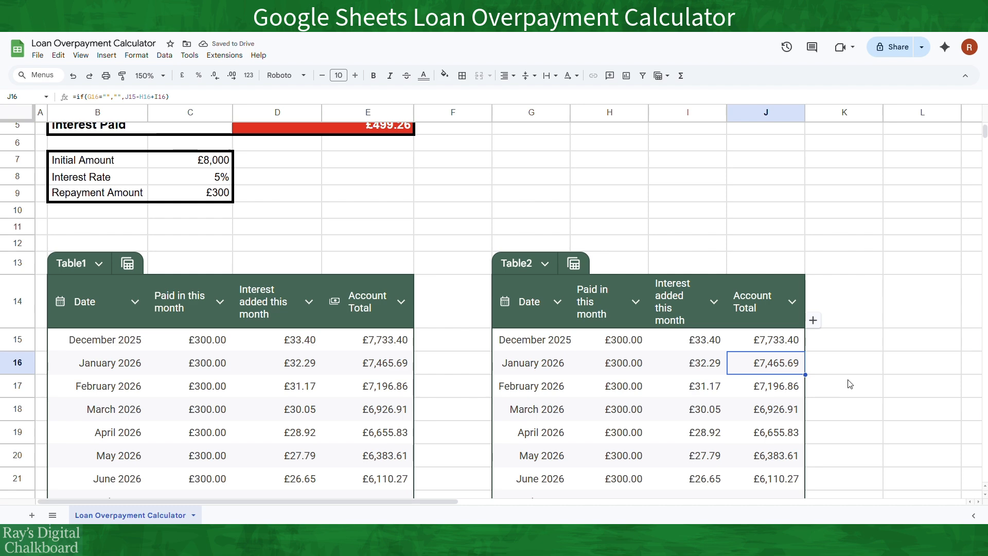
{"action": "scroll", "coordinate": [849, 383], "scroll_direction": "down", "scroll_amount": 20}
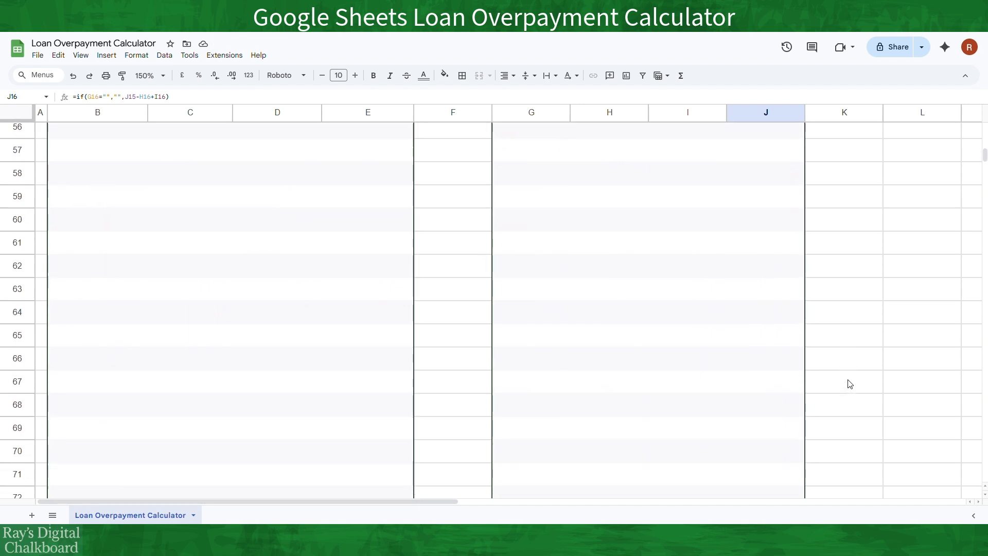
{"action": "scroll", "coordinate": [849, 383], "scroll_direction": "up", "scroll_amount": 18}
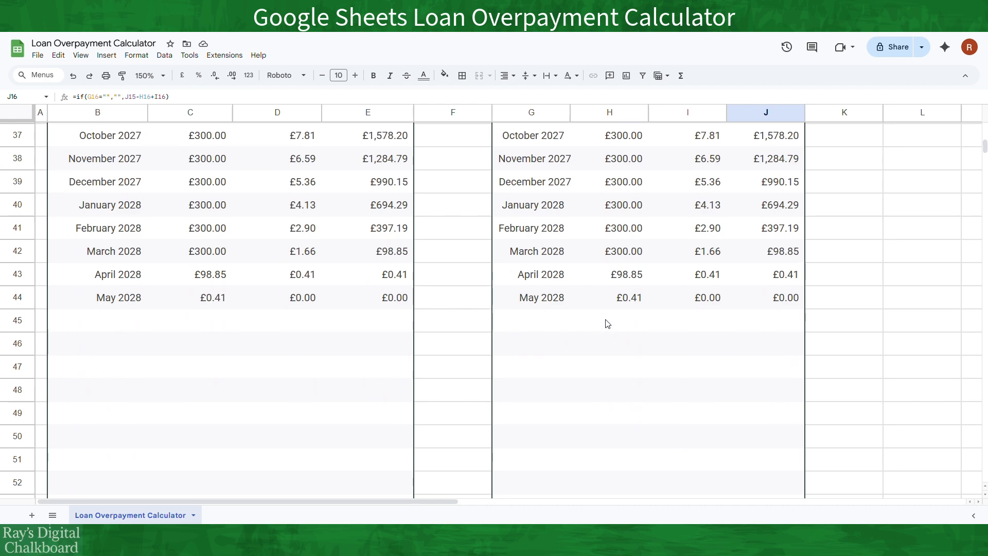
{"action": "scroll", "coordinate": [829, 226], "scroll_direction": "up", "scroll_amount": 10}
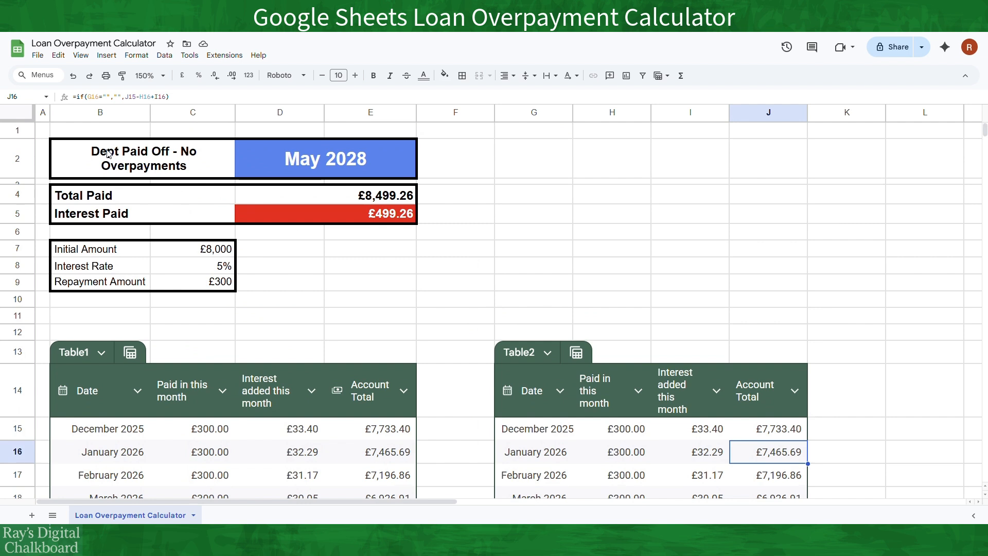
{"action": "left_click", "coordinate": [107, 153]}
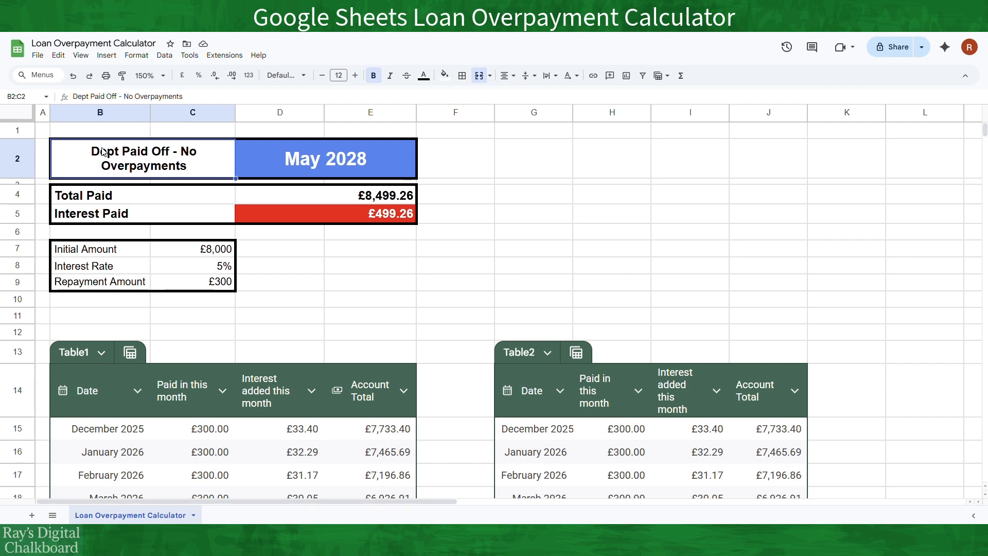
{"action": "left_click_drag", "start_coordinate": [102, 150], "coordinate": [333, 223]}
{"action": "key", "text": "ctrl+c"}
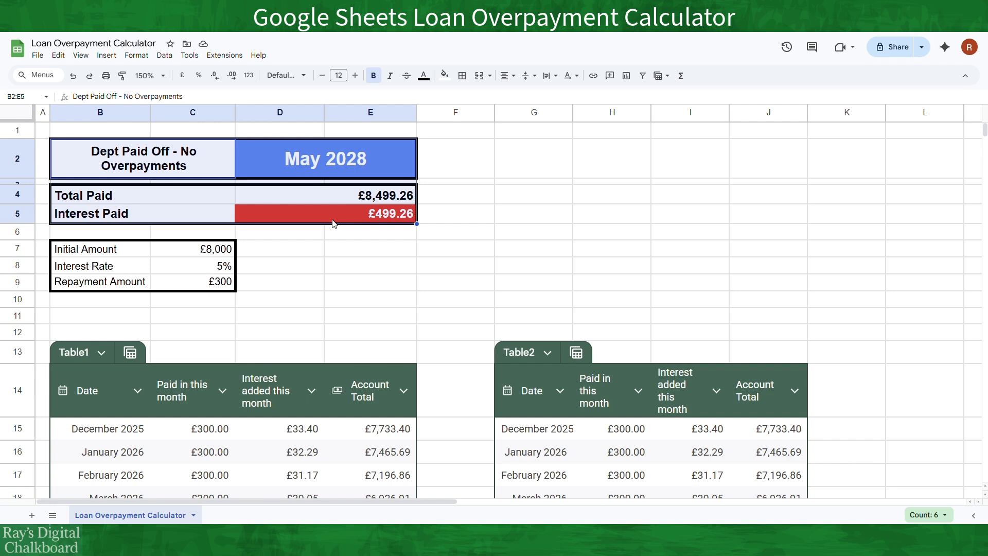
{"action": "left_click", "coordinate": [522, 165]}
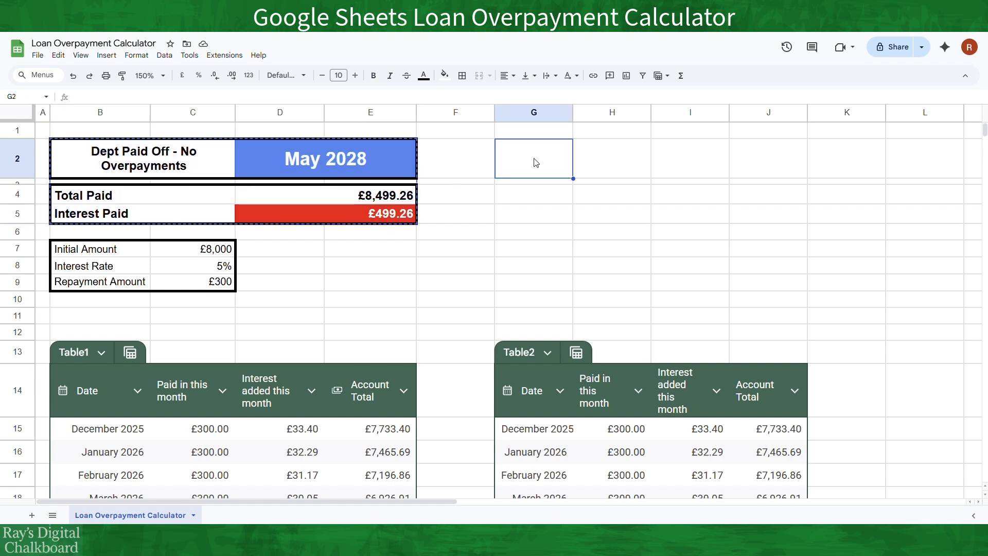
{"action": "key", "text": "ctrl+v"}
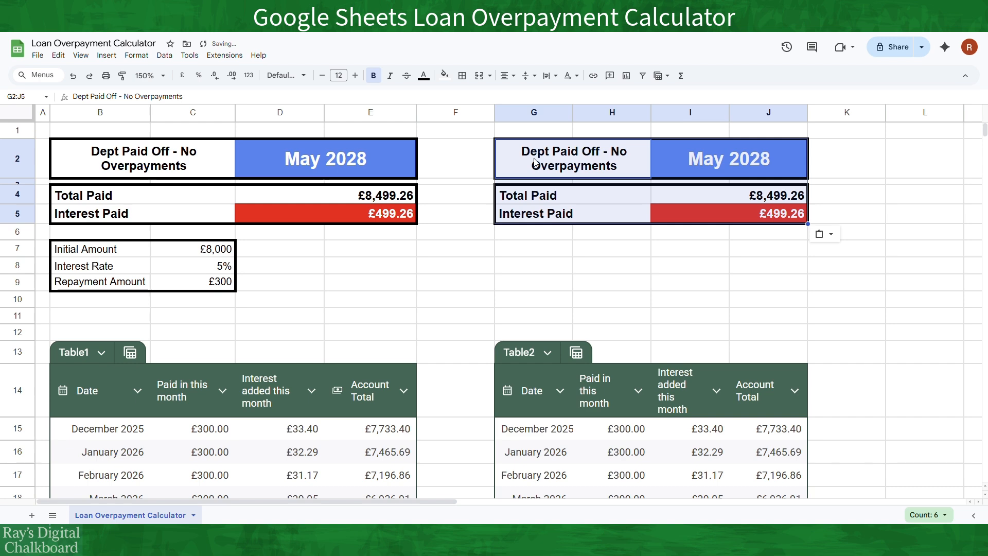
{"action": "left_click_drag", "start_coordinate": [495, 127], "coordinate": [432, 128]}
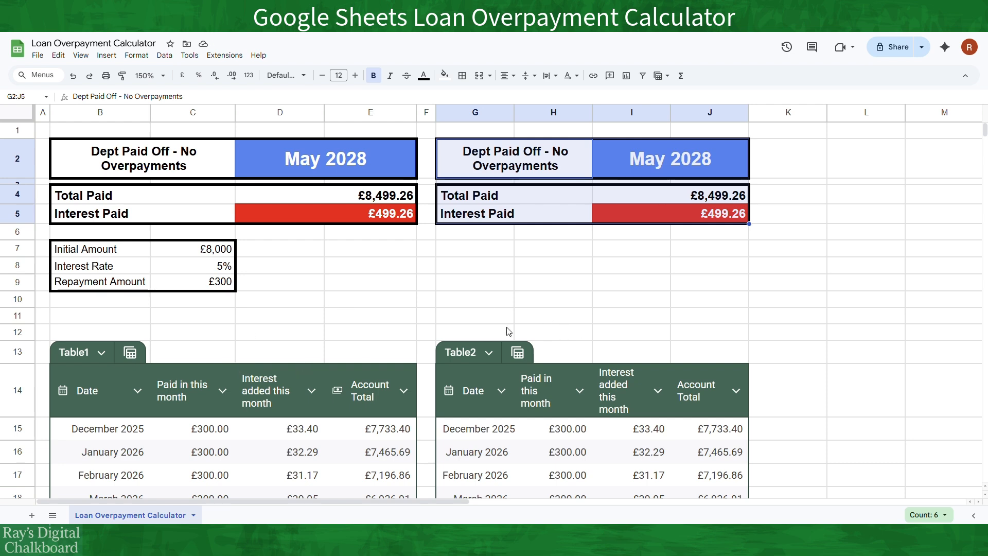
Change the Table1 header colour to the blue-violet preset
{"action": "left_click", "coordinate": [100, 353]}
{"action": "mouse_move", "coordinate": [170, 412]}
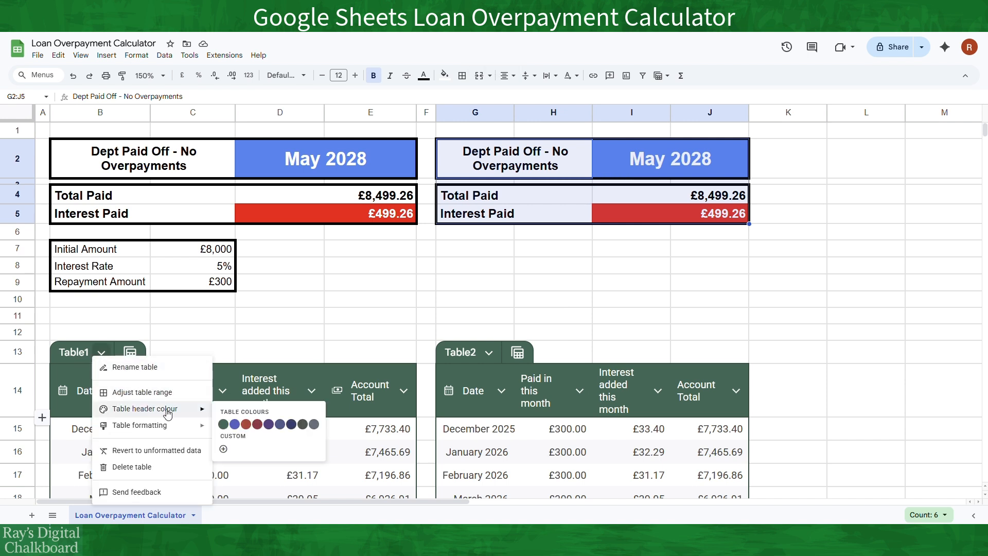
{"action": "left_click", "coordinate": [235, 424]}
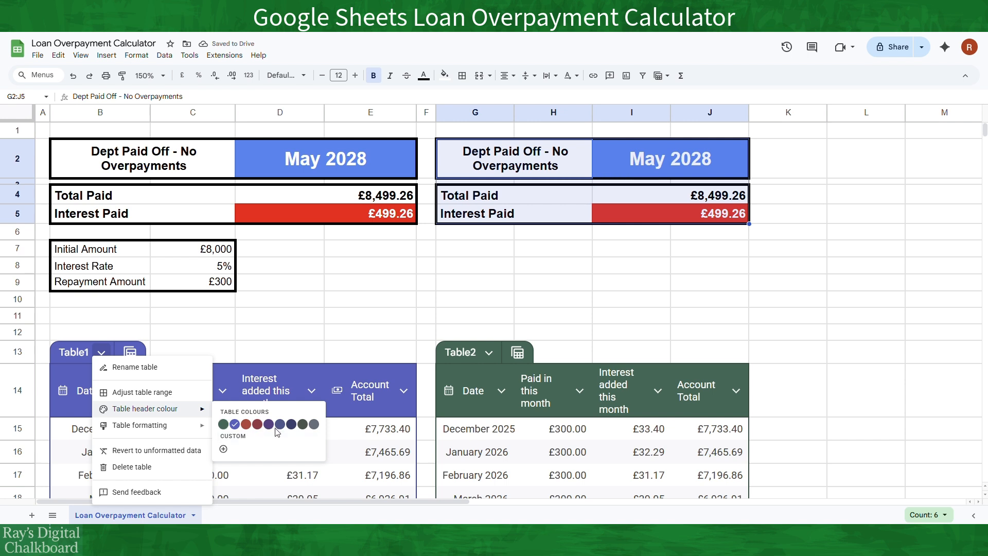
{"action": "left_click", "coordinate": [488, 353]}
{"action": "left_click", "coordinate": [503, 332]}
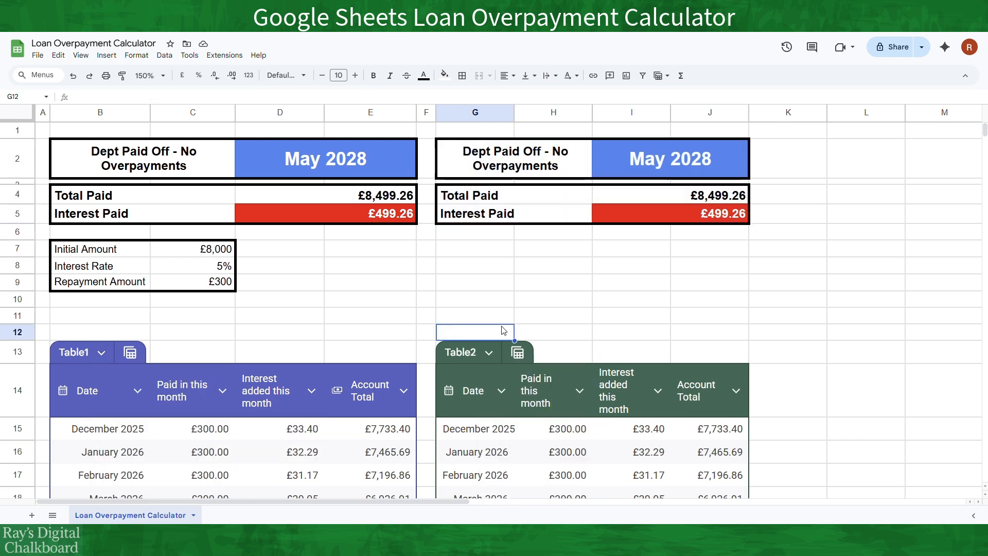
Fill the payoff date cell I2:J2 of the copied summary with the standard green
{"action": "left_click", "coordinate": [716, 153]}
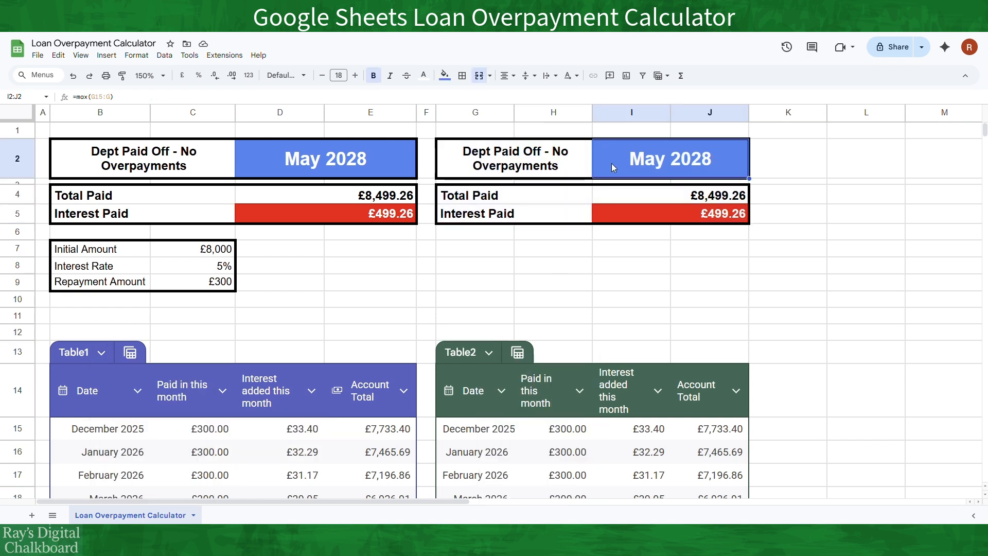
{"action": "left_click", "coordinate": [444, 76]}
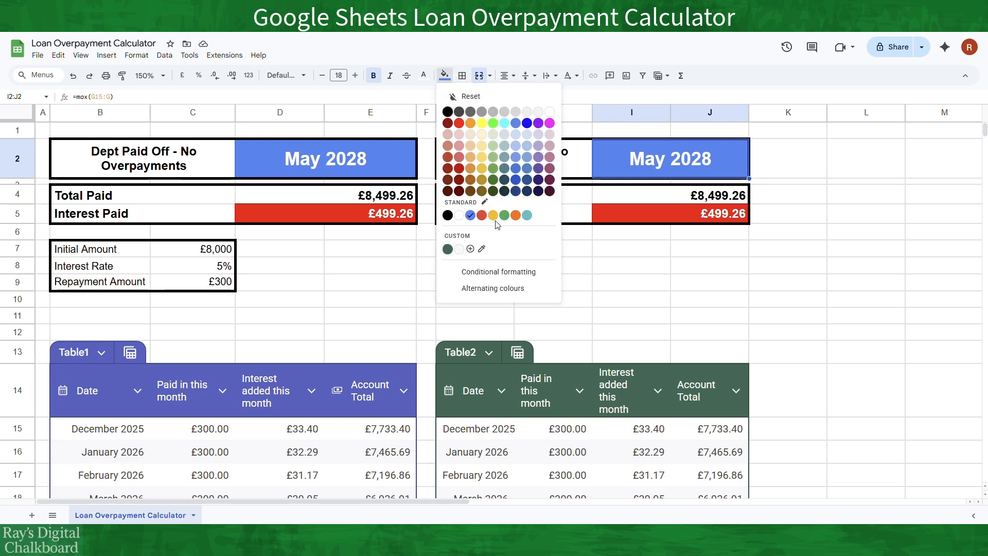
{"action": "left_click", "coordinate": [505, 216]}
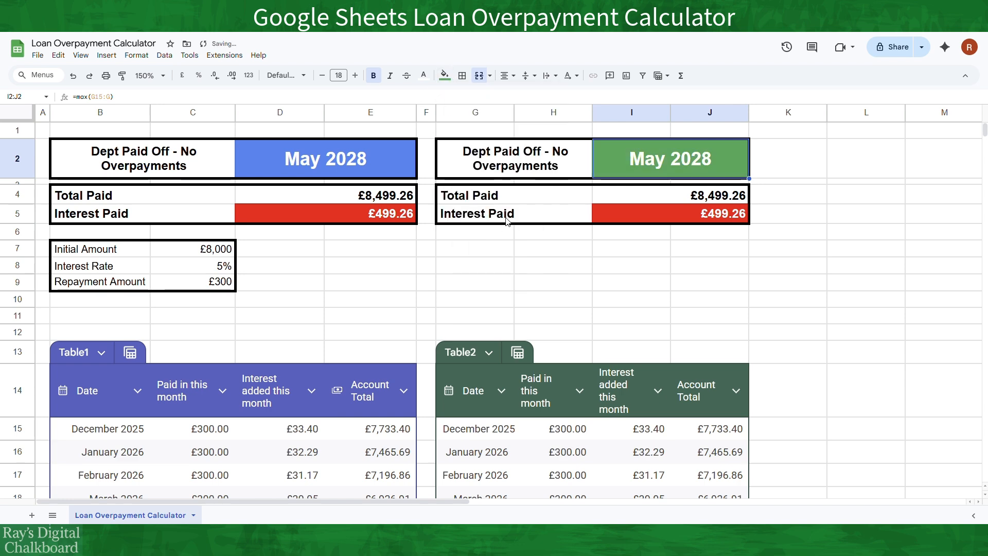
{"action": "left_click", "coordinate": [605, 319]}
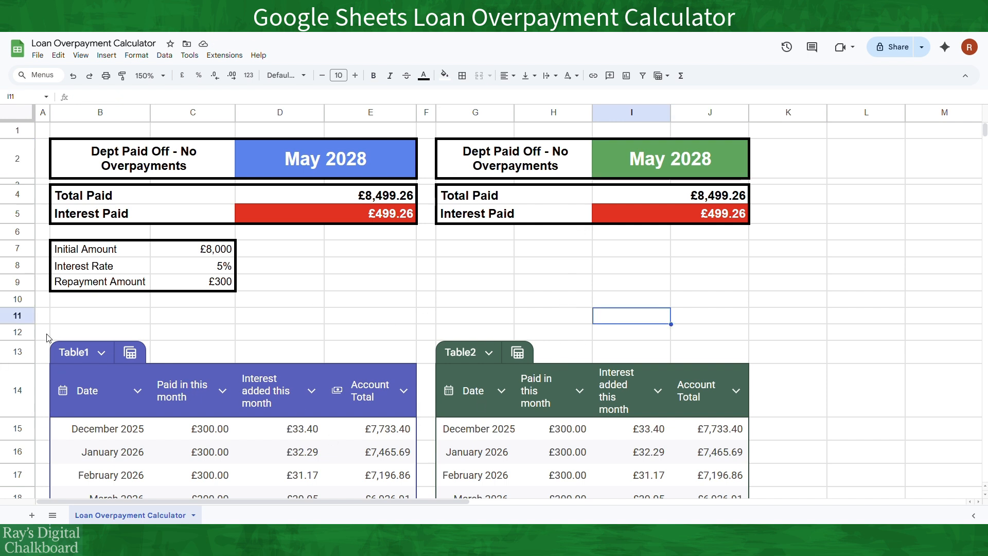
Rename Table1 as No Overpayments
{"action": "left_click", "coordinate": [72, 352]}
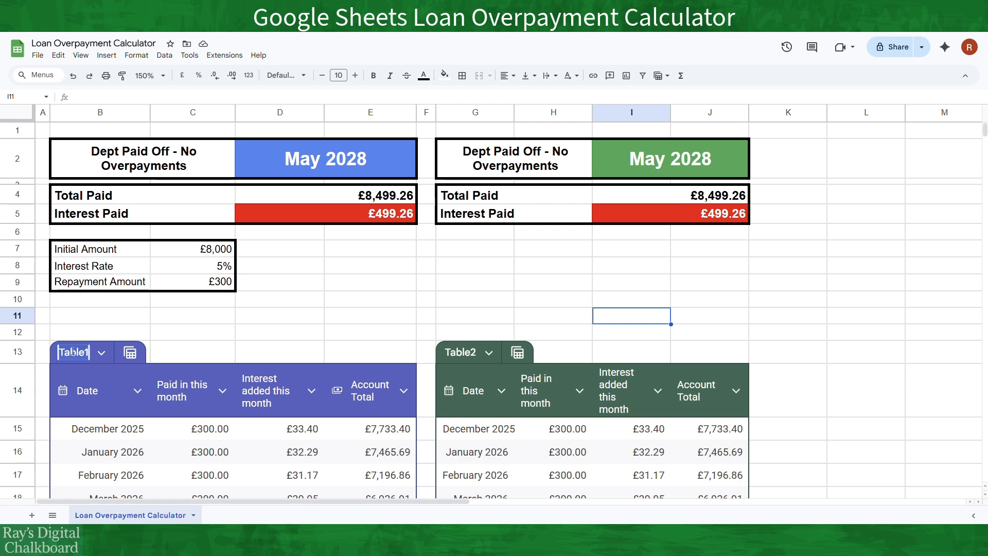
{"action": "type", "text": "No O"}
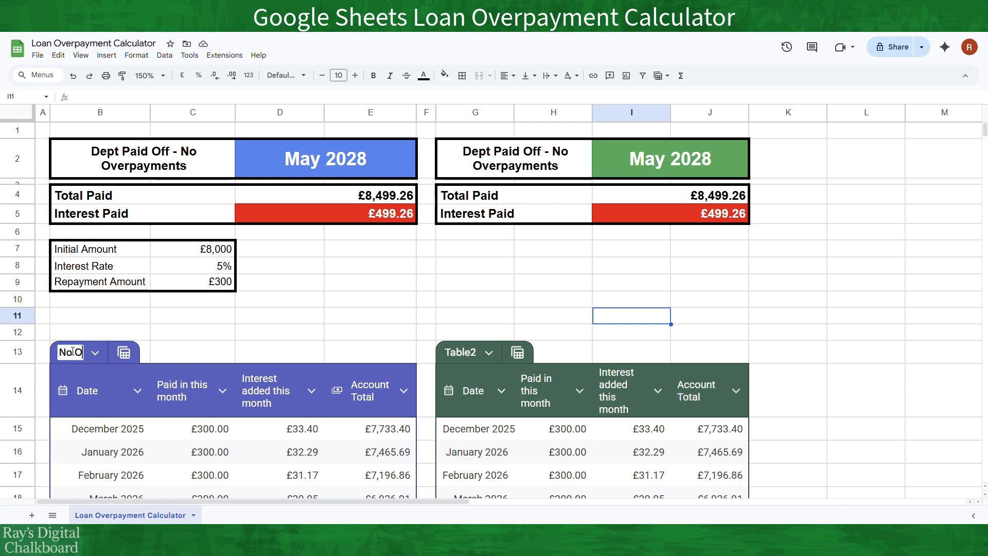
{"action": "type", "text": "verpayments"}
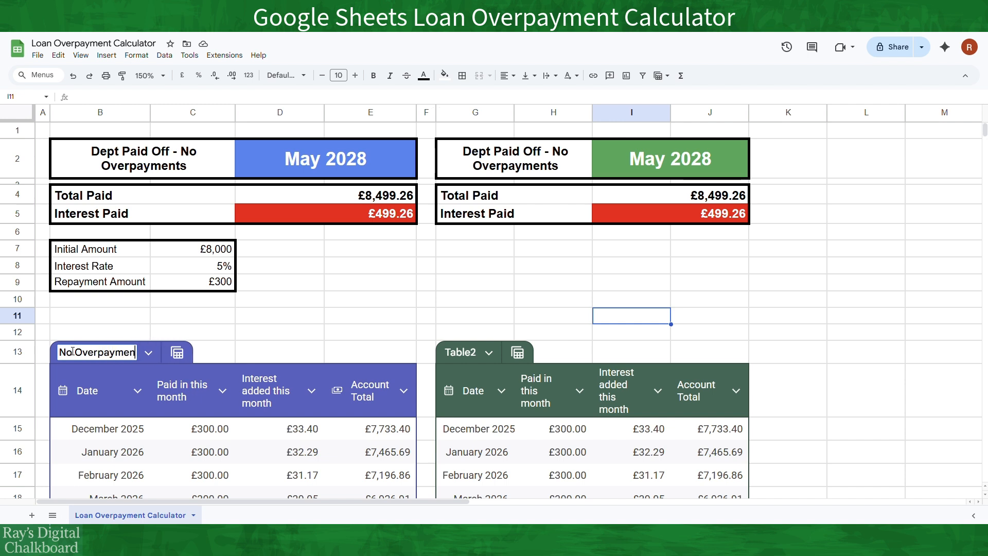
Rename Table2 as With Overpayments
{"action": "left_click", "coordinate": [463, 352]}
{"action": "type", "text": "With"}
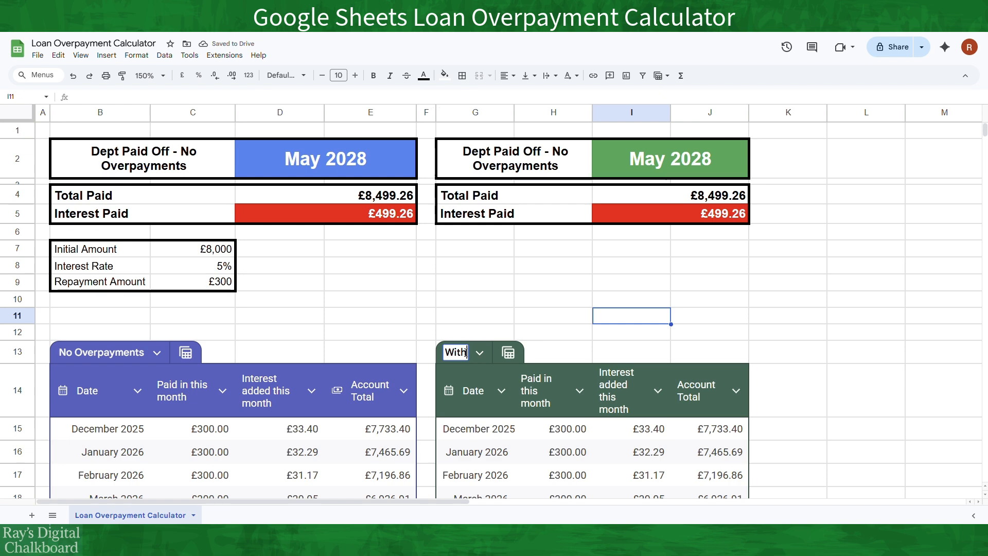
{"action": "type", "text": " Overp"}
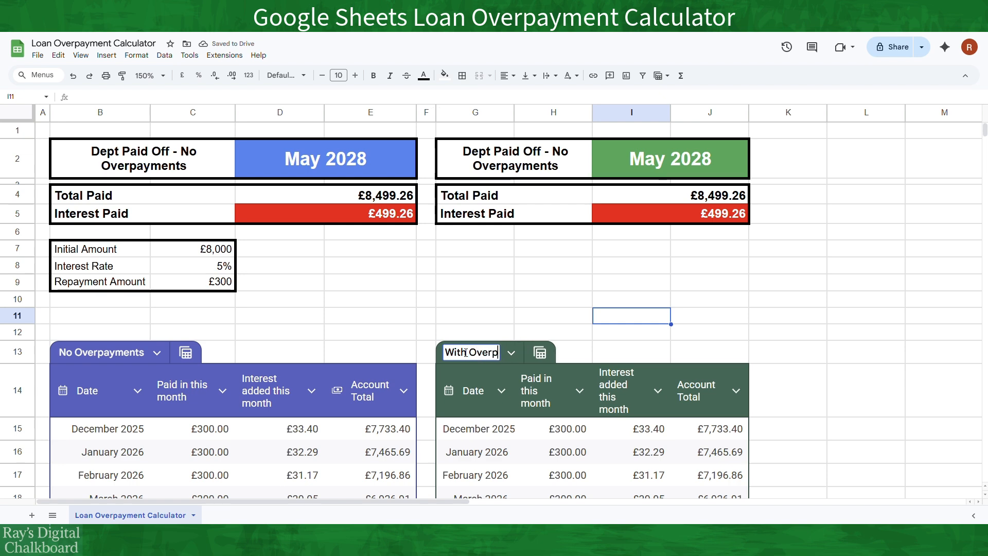
{"action": "type", "text": "ayments"}
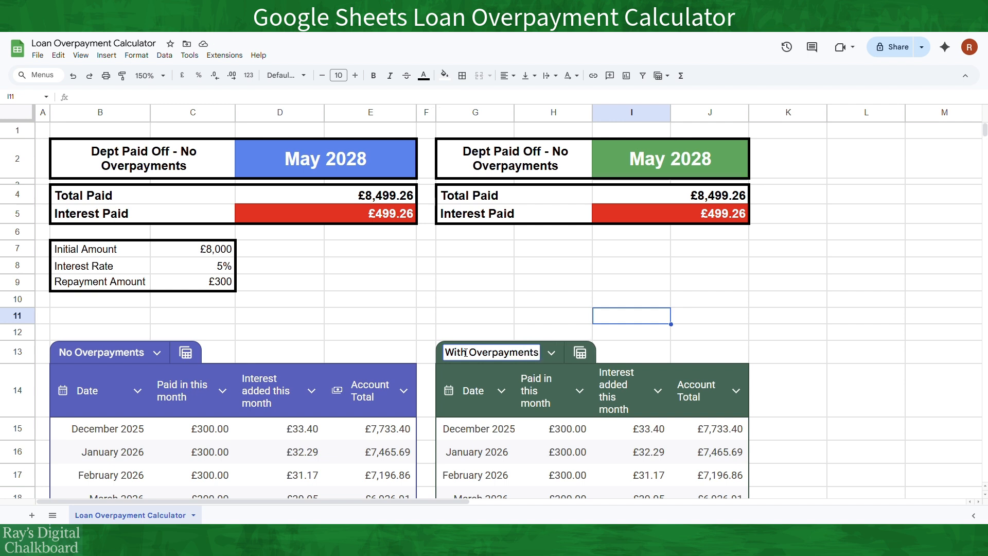
{"action": "key", "text": "Return"}
{"action": "left_click", "coordinate": [522, 303]}
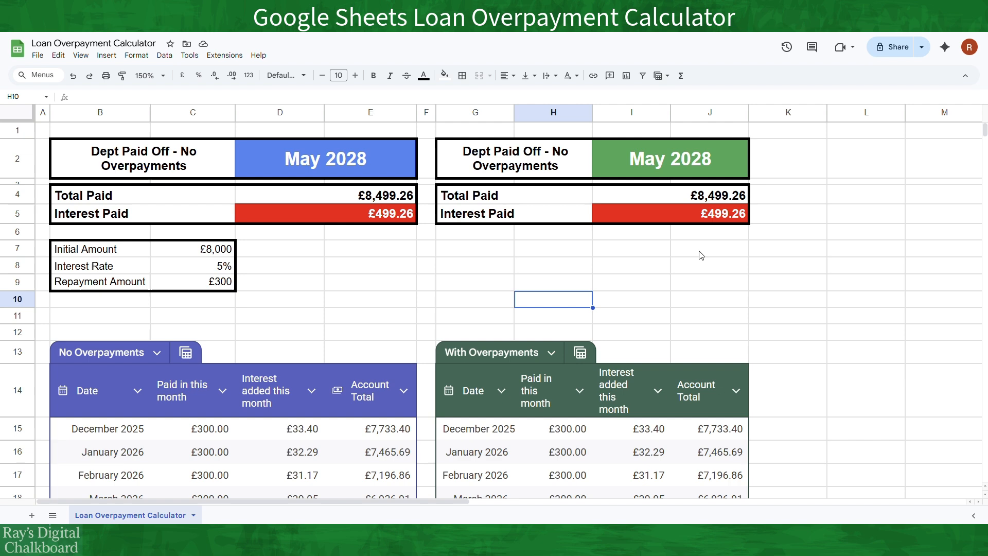
Merge cells G7:J7 and give the merged cell a dark grey fill with white text
{"action": "left_click_drag", "start_coordinate": [700, 255], "coordinate": [507, 259]}
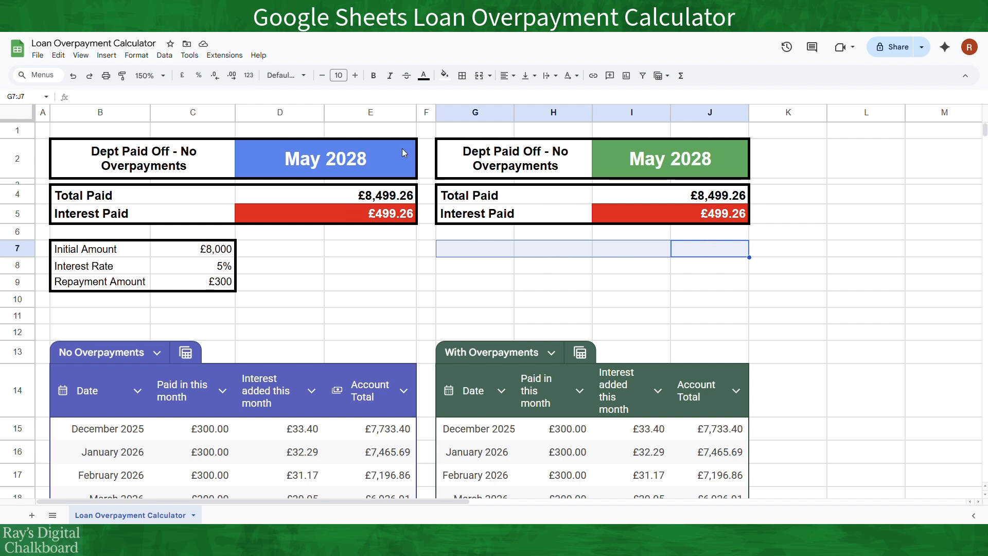
{"action": "left_click", "coordinate": [479, 75]}
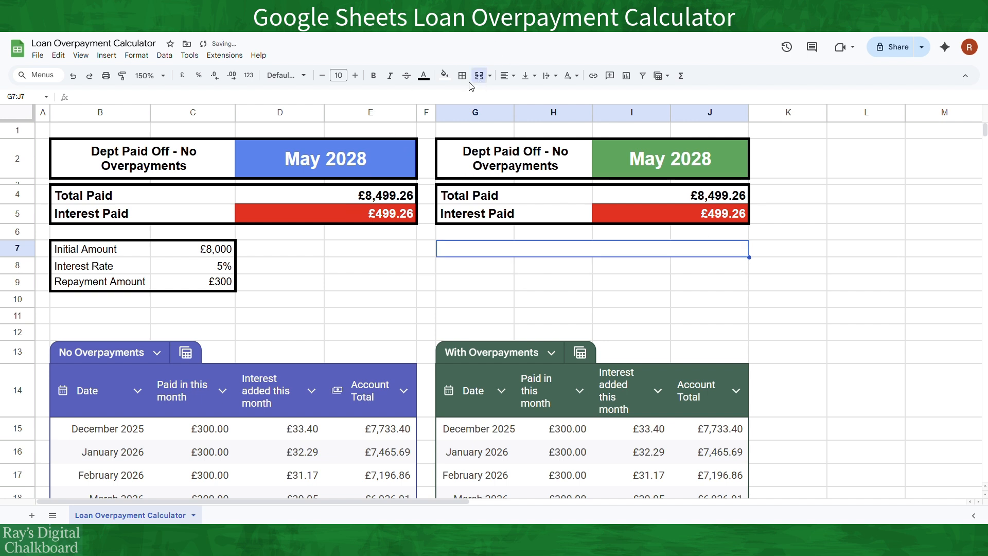
{"action": "left_click", "coordinate": [446, 77]}
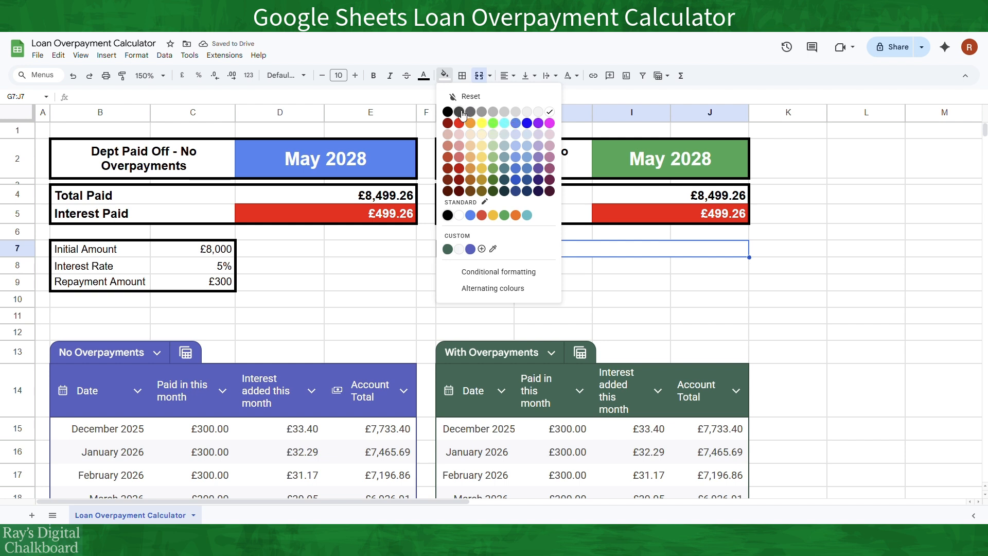
{"action": "left_click", "coordinate": [472, 113]}
{"action": "left_click", "coordinate": [424, 76]}
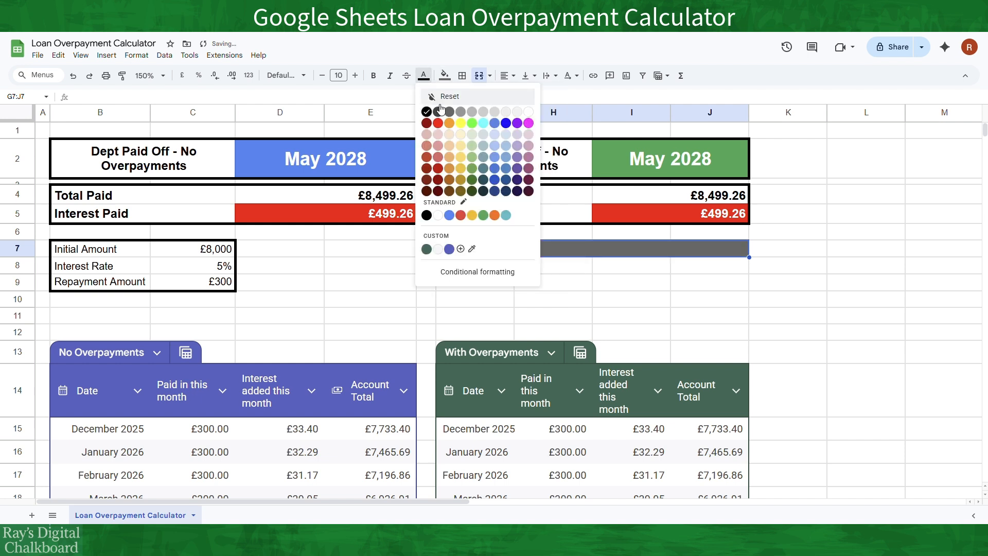
{"action": "left_click", "coordinate": [528, 112]}
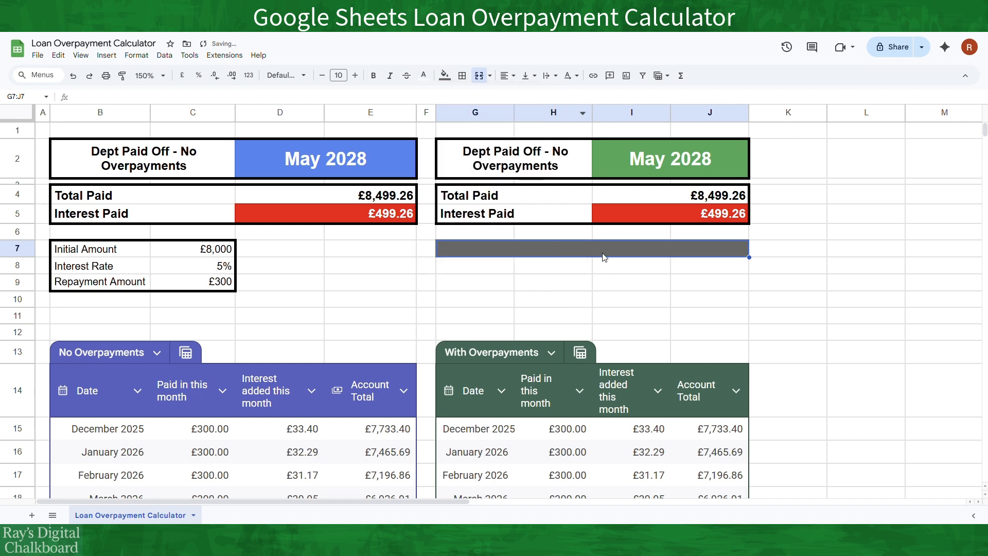
Enter the heading Overpayments in the merged cell G7:J7
{"action": "type", "text": "Ov"}
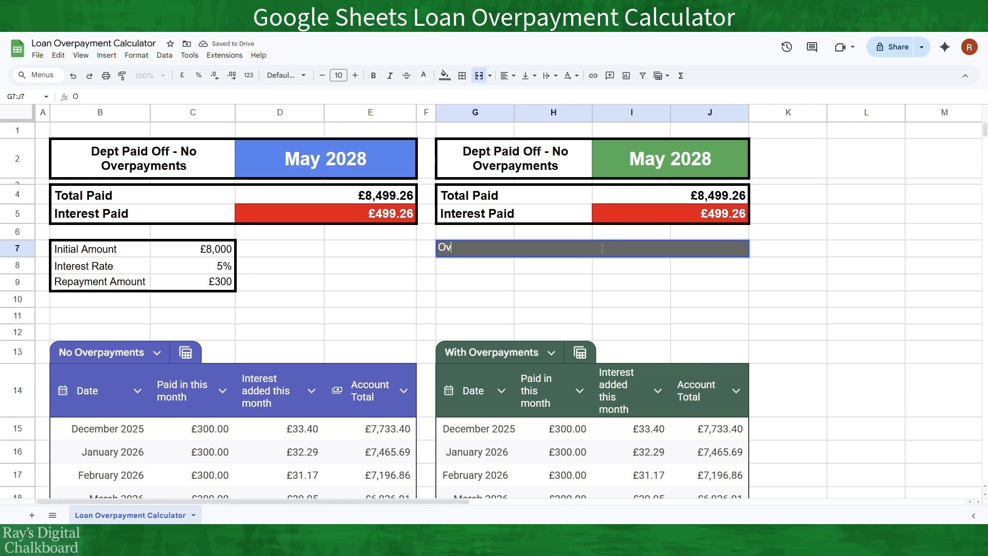
{"action": "type", "text": "erP"}
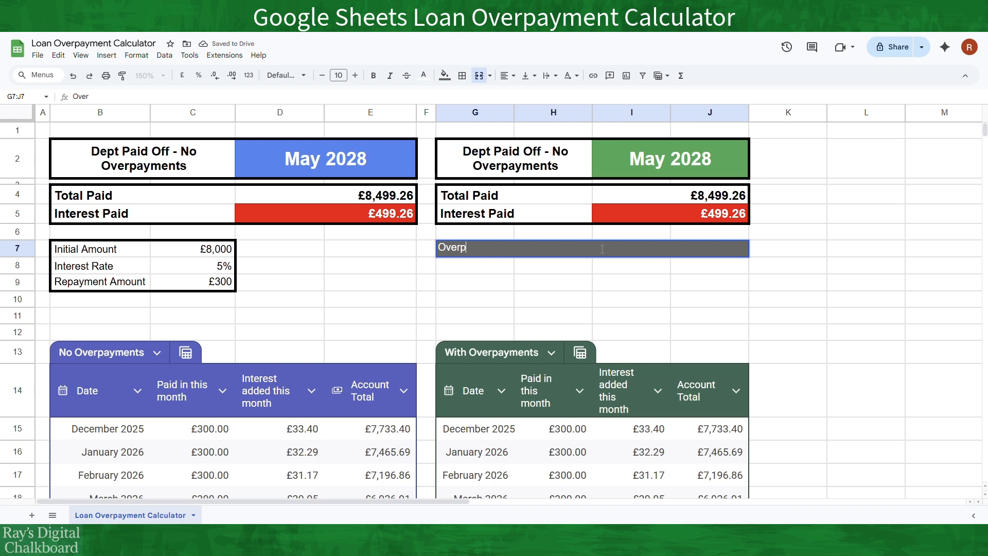
{"action": "key", "text": "BackSpace"}
{"action": "type", "text": "payments"}
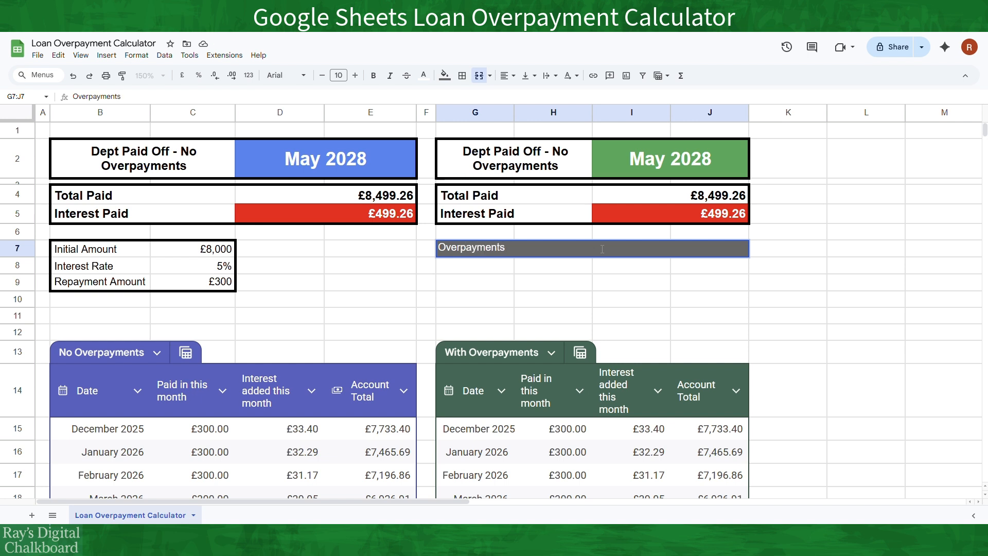
{"action": "left_click", "coordinate": [578, 264]}
Format the Overpayments heading as bold, font size 12 and horizontally centred
{"action": "left_click", "coordinate": [578, 252]}
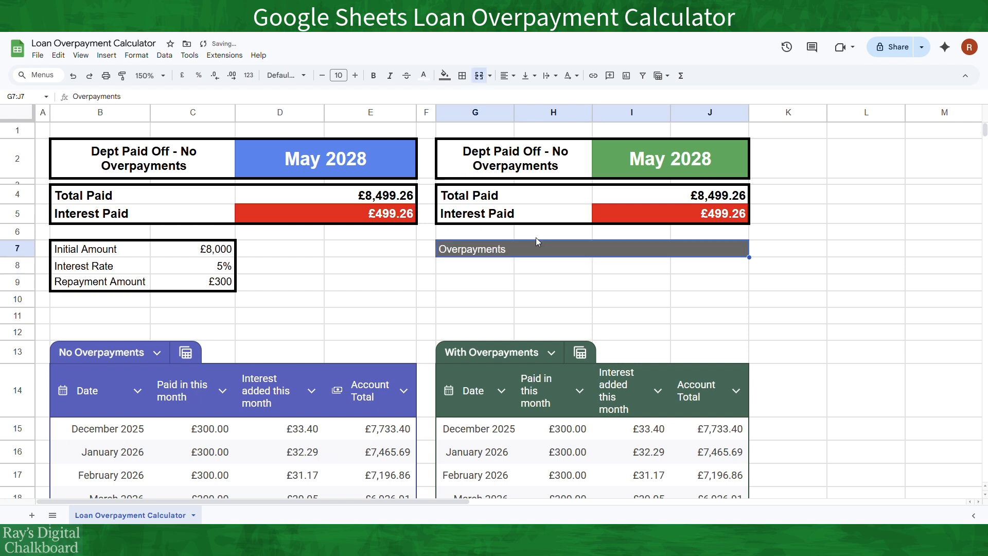
{"action": "left_click", "coordinate": [374, 83]}
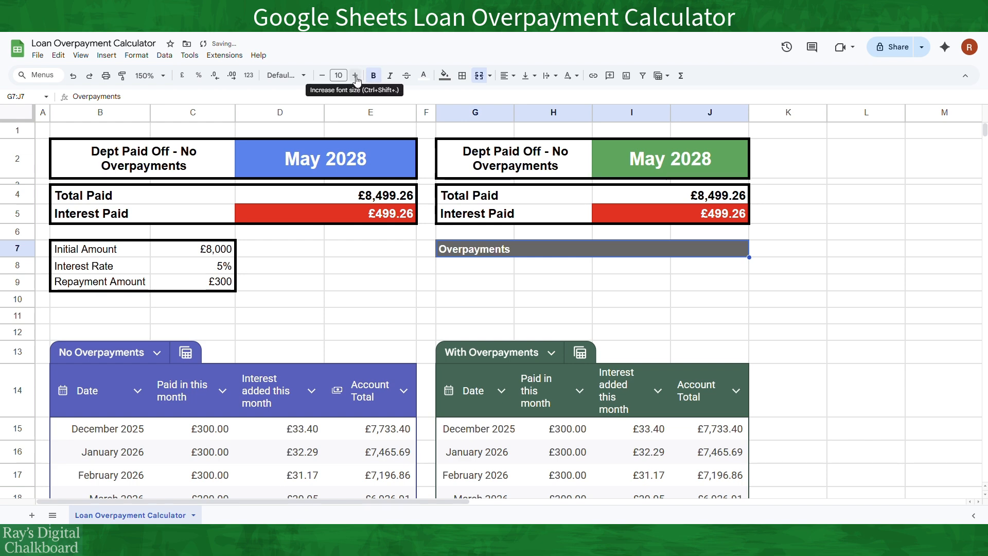
{"action": "left_click", "coordinate": [355, 75]}
{"action": "left_click", "coordinate": [355, 76]}
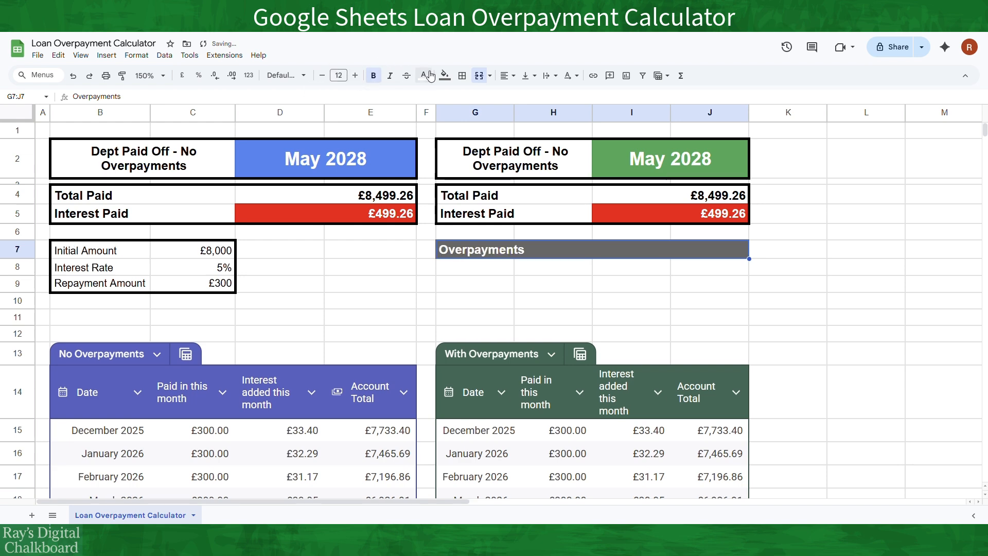
{"action": "left_click", "coordinate": [482, 77]}
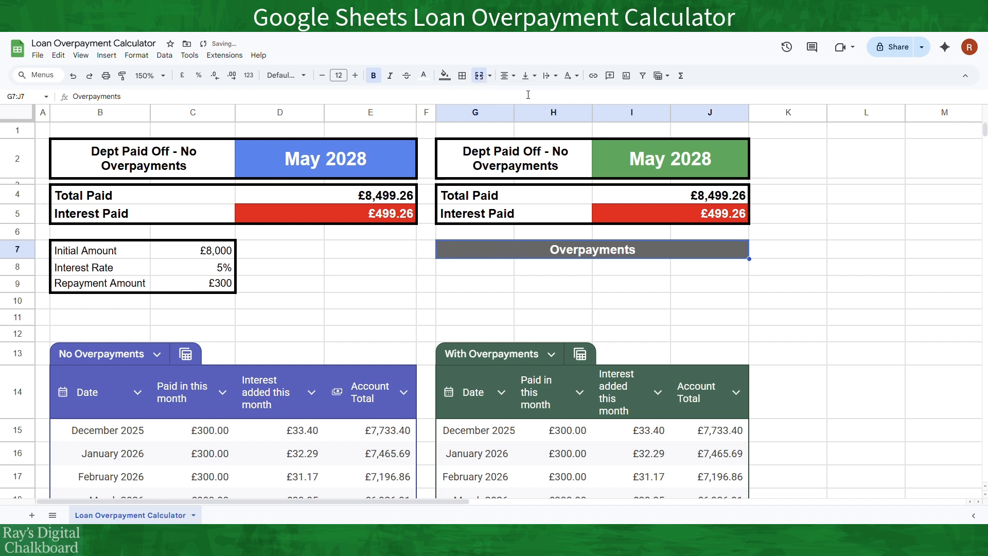
Enter the labels Amount, Frequency, Month and Year in cells G8 to G11 beneath the Overpayments heading
{"action": "left_click", "coordinate": [490, 278]}
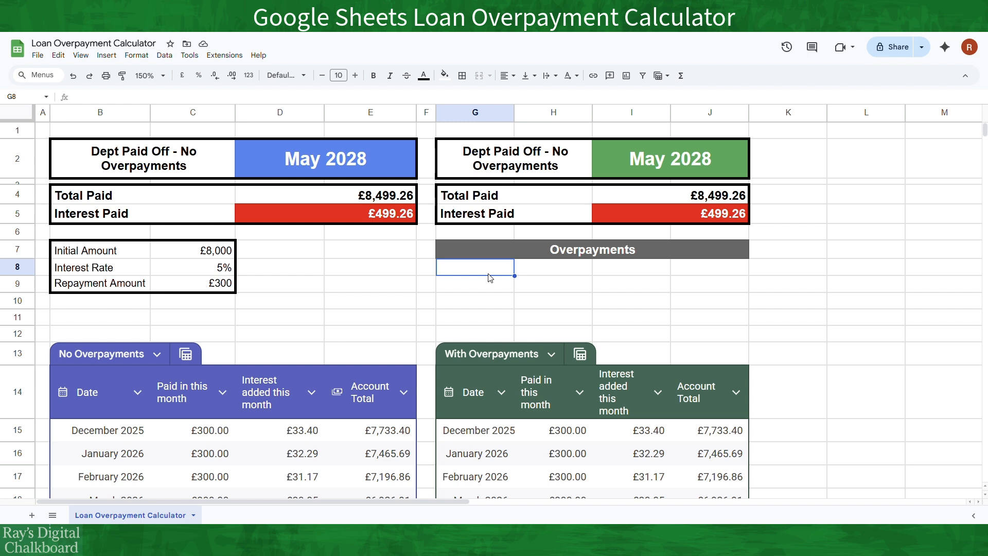
{"action": "type", "text": "Amount"}
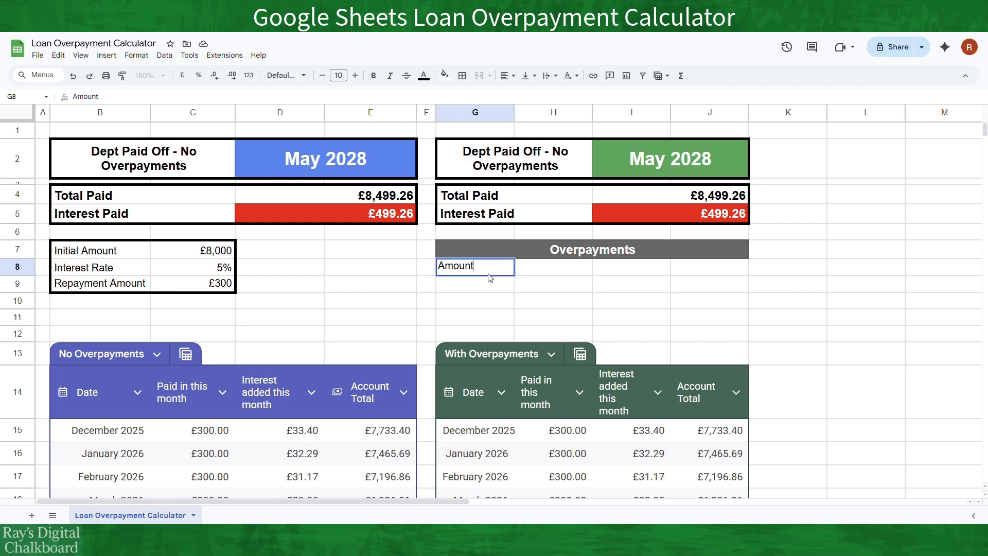
{"action": "key", "text": "Return"}
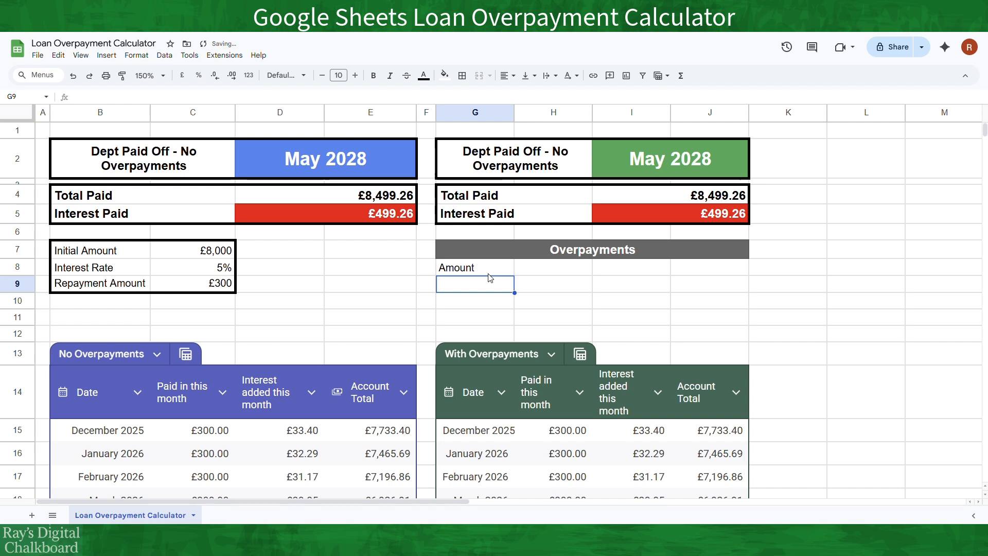
{"action": "type", "text": "Fre"}
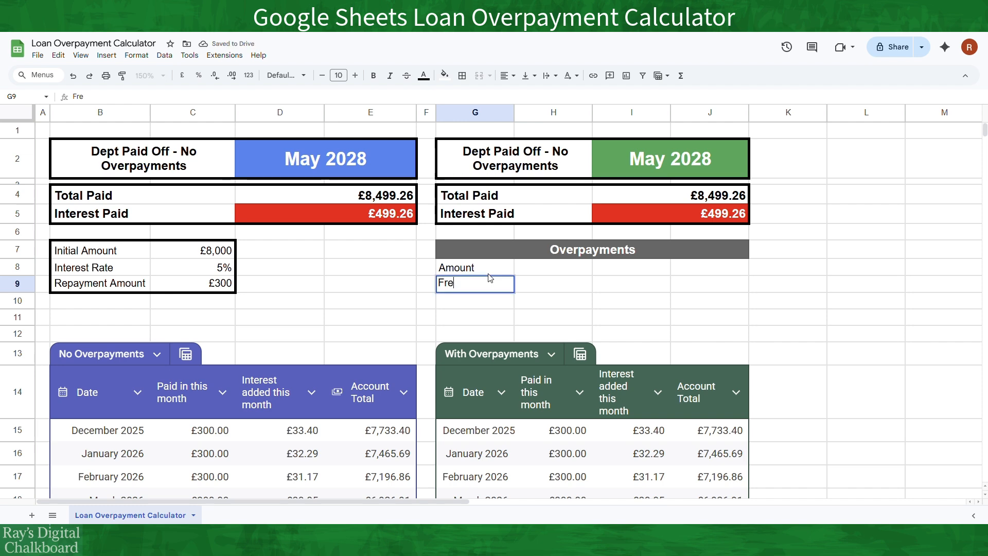
{"action": "type", "text": "quency"}
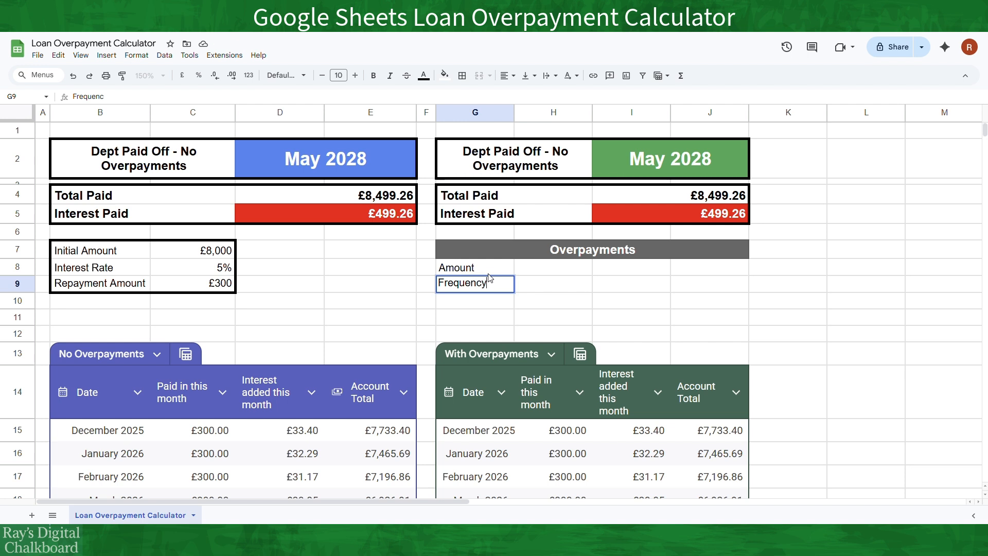
{"action": "key", "text": "Return"}
{"action": "type", "text": "Month"}
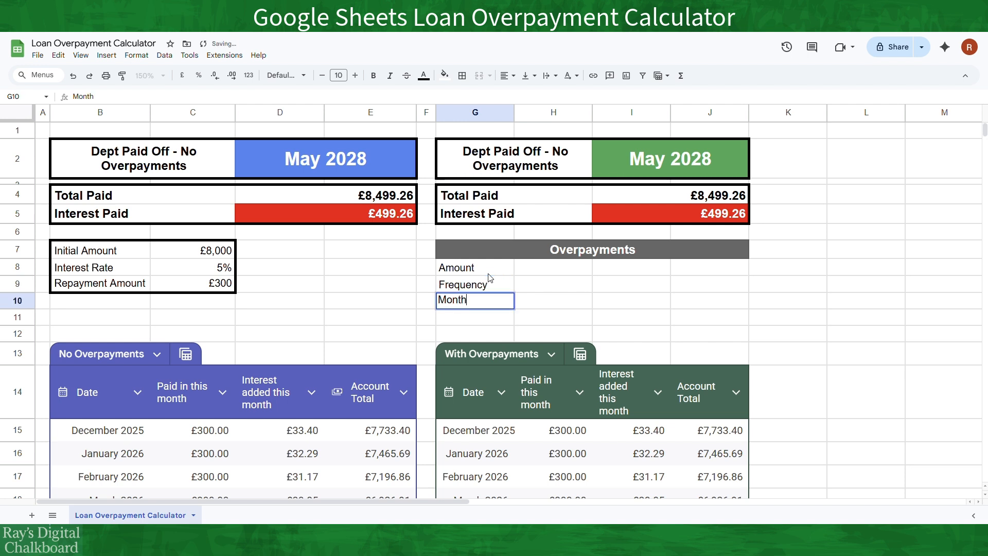
{"action": "key", "text": "Return"}
{"action": "type", "text": "Year"}
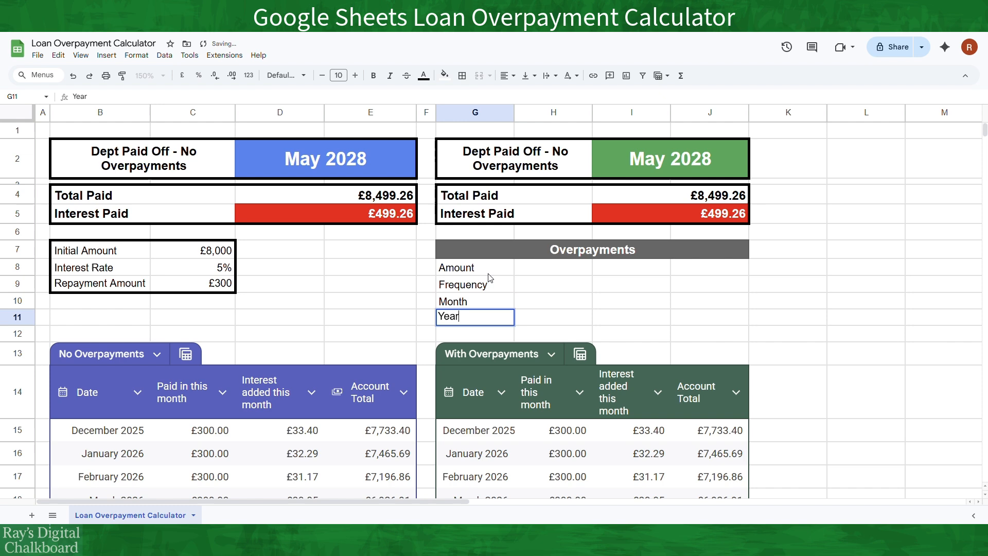
{"action": "key", "text": "Return"}
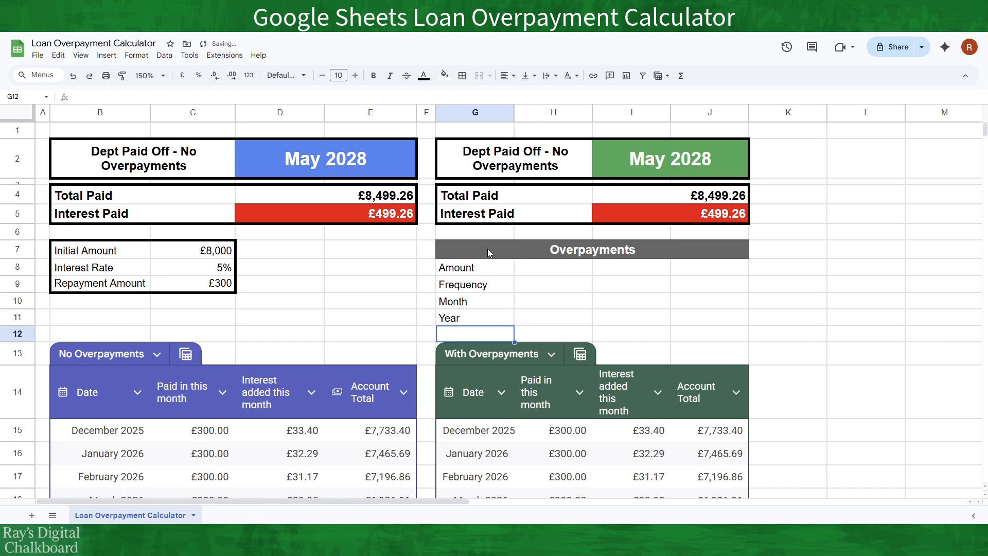
Add a thick black outer border around the overpayments block G7:J11
{"action": "left_click_drag", "start_coordinate": [486, 248], "coordinate": [489, 315]}
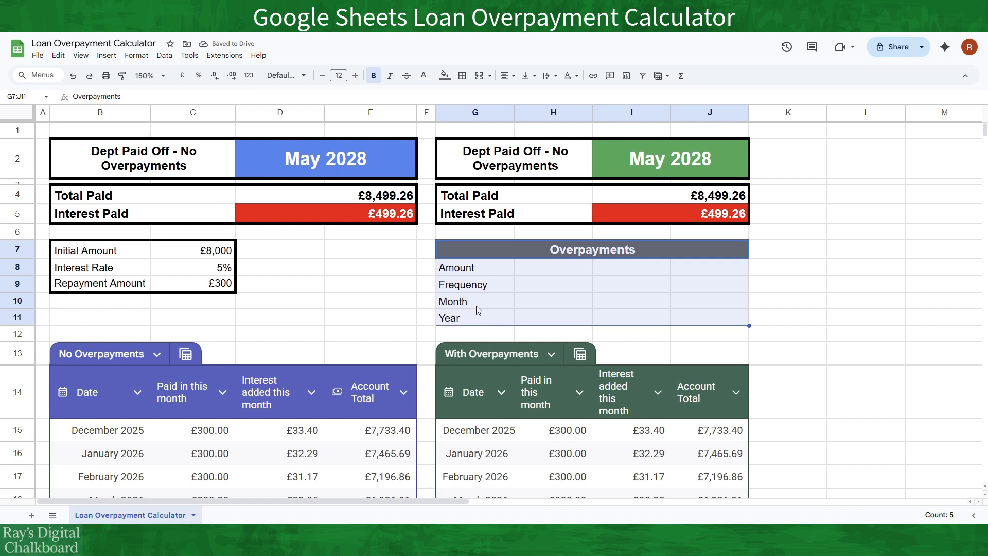
{"action": "left_click", "coordinate": [462, 76]}
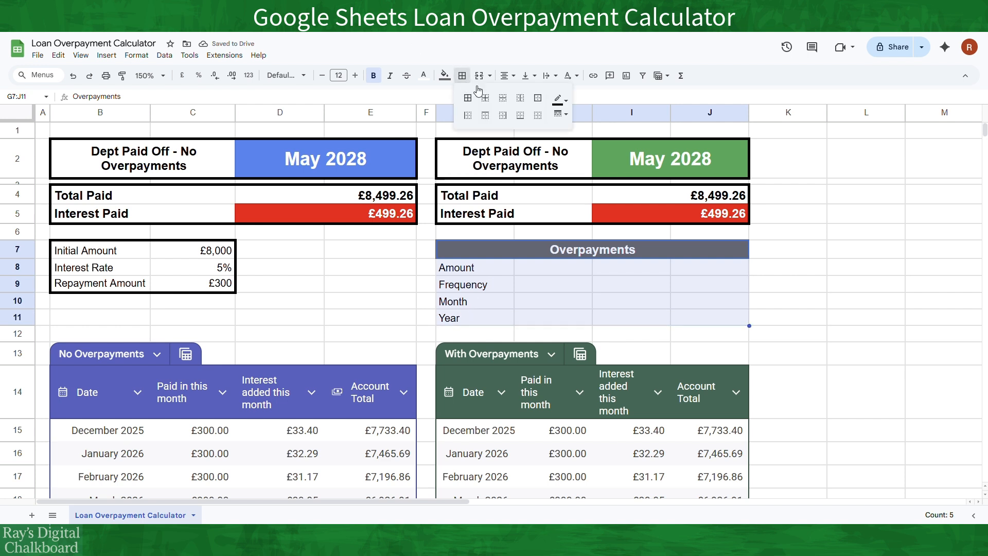
{"action": "left_click", "coordinate": [537, 97]}
Add thin solid vertical inner borders to the overpayments cells G8:J11
{"action": "left_click", "coordinate": [502, 270]}
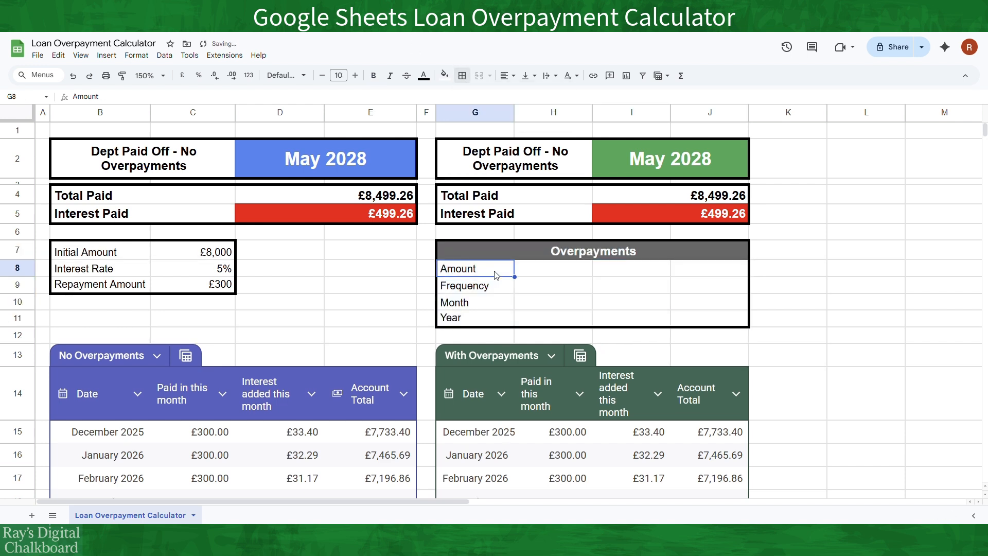
{"action": "left_click_drag", "start_coordinate": [502, 269], "coordinate": [681, 313]}
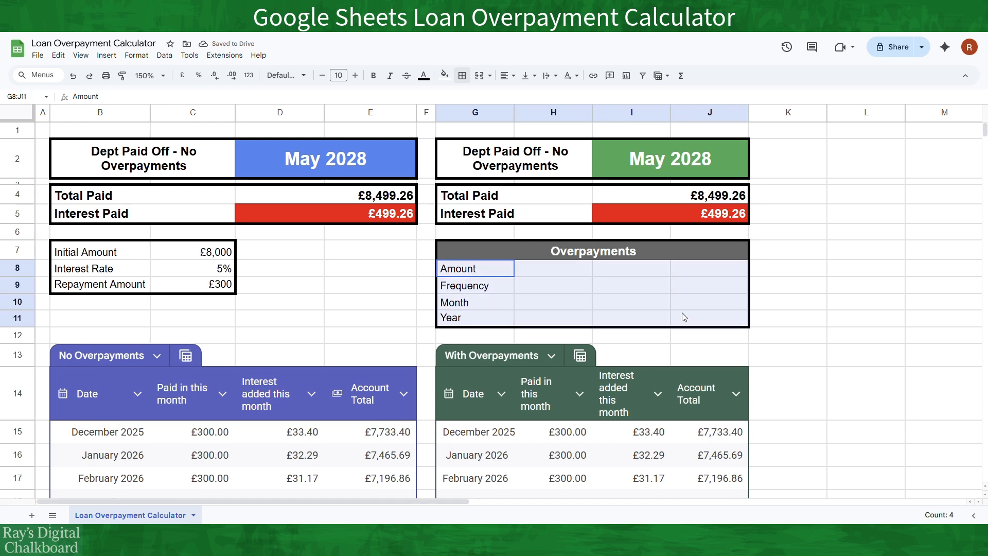
{"action": "left_click", "coordinate": [462, 76]}
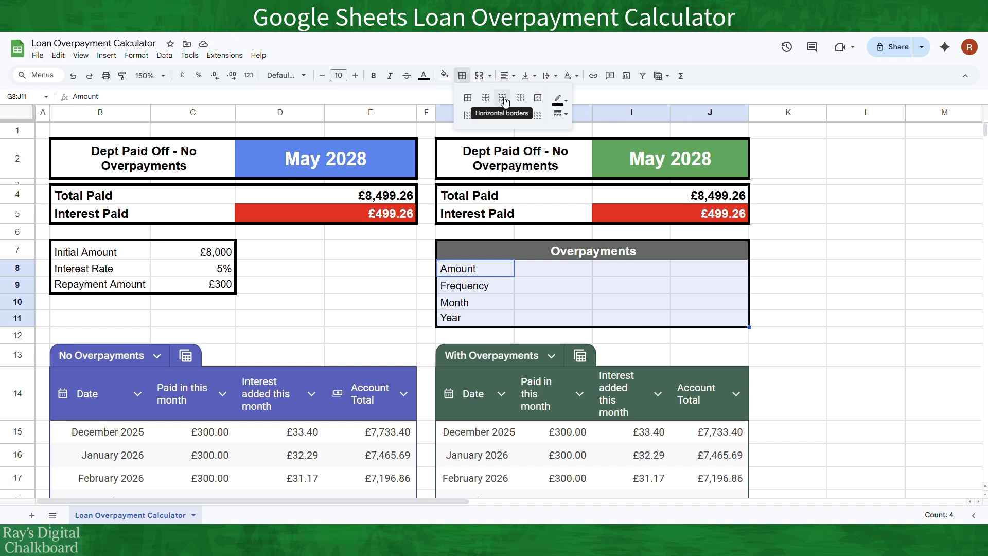
{"action": "left_click", "coordinate": [521, 101]}
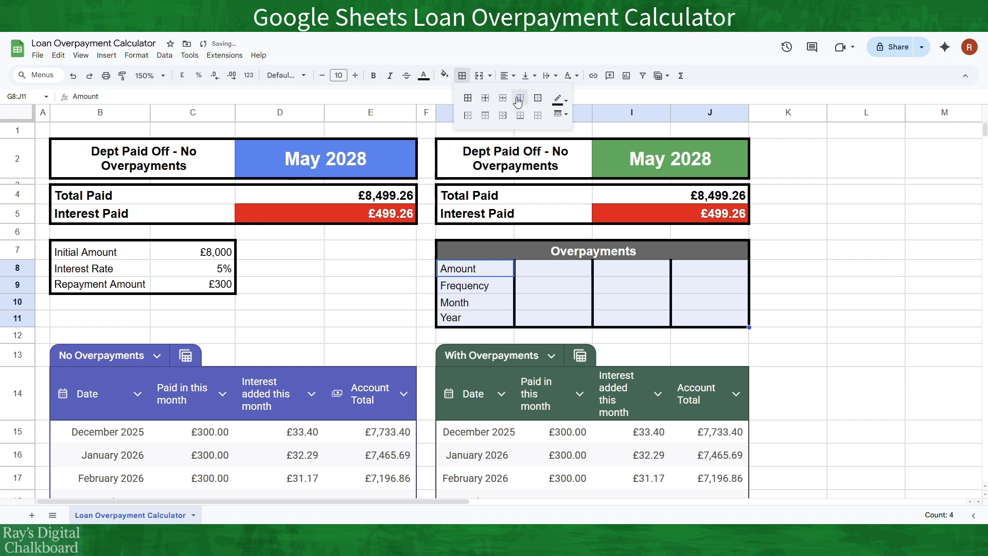
{"action": "left_click", "coordinate": [560, 114]}
{"action": "left_click", "coordinate": [576, 132]}
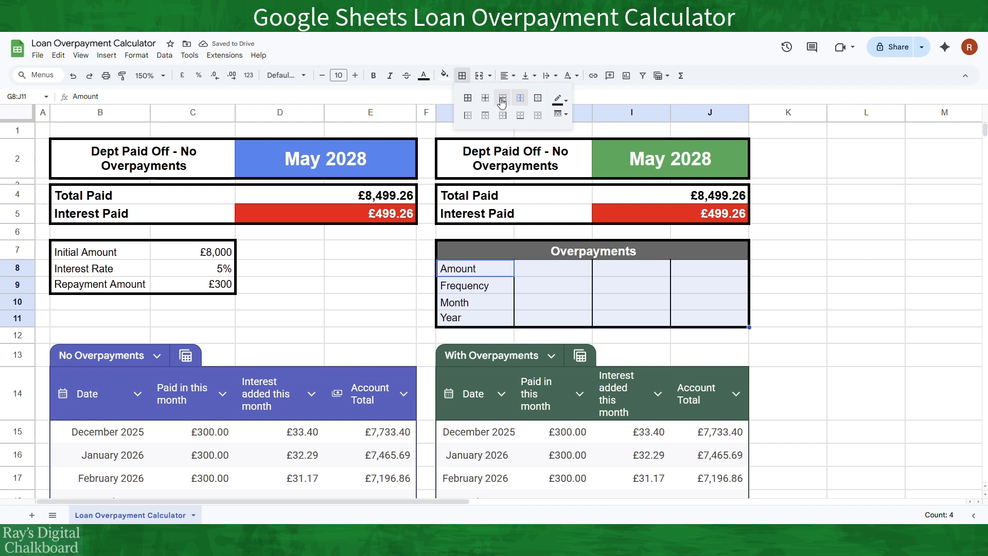
Add dotted horizontal inner borders between the rows of G8:J11
{"action": "left_click", "coordinate": [502, 102]}
{"action": "left_click", "coordinate": [559, 113]}
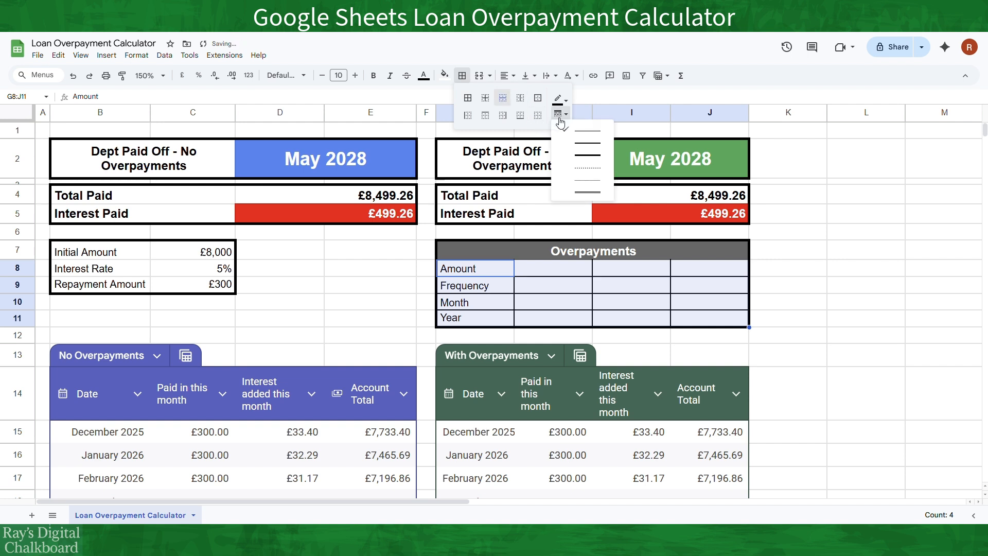
{"action": "left_click", "coordinate": [577, 169]}
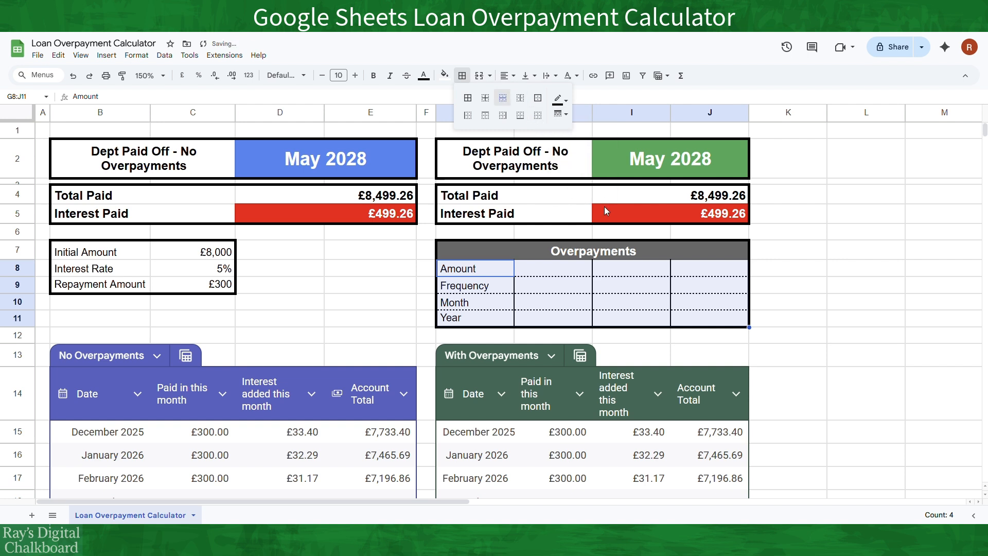
{"action": "left_click", "coordinate": [560, 272]}
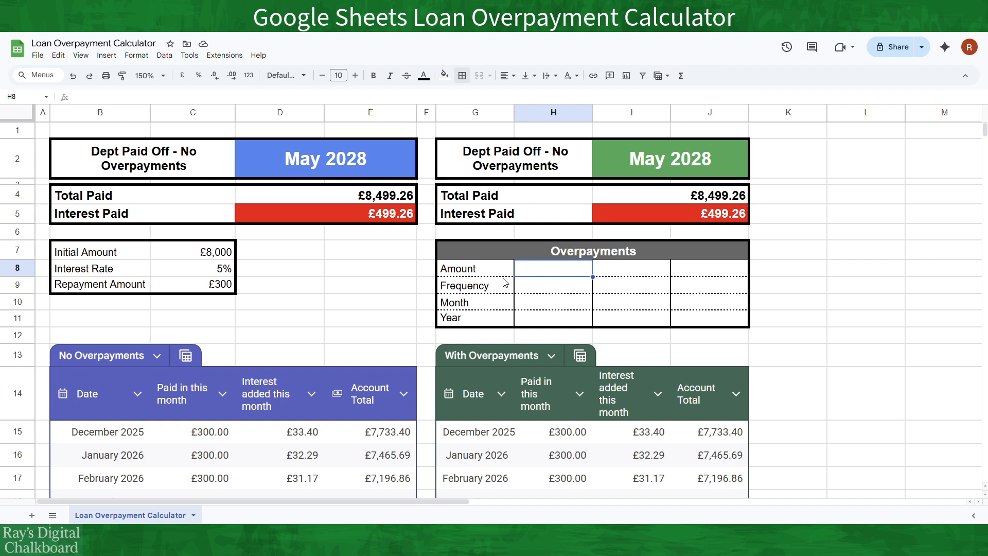
Add a drop-down data validation rule to the Frequency cells H9:J9
{"action": "left_click", "coordinate": [554, 288]}
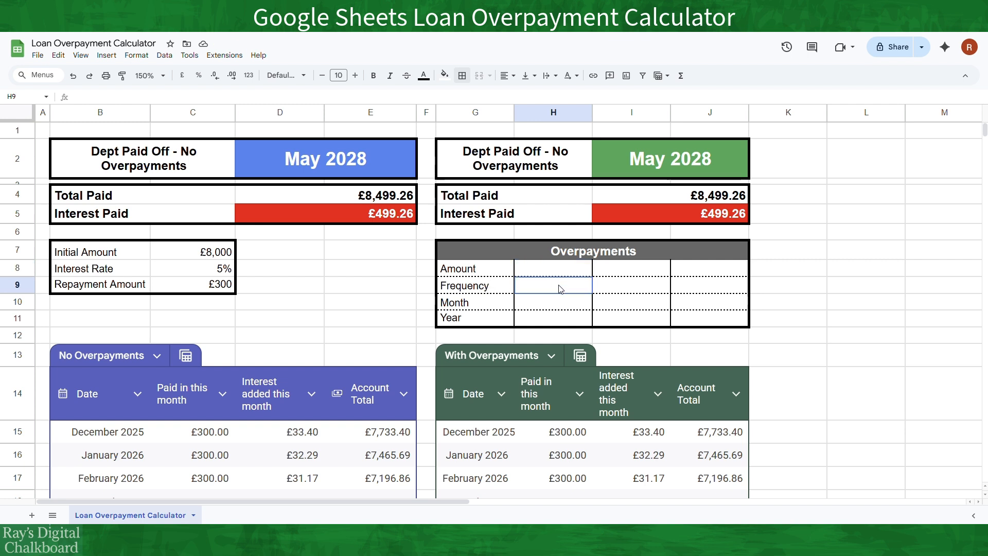
{"action": "left_click_drag", "start_coordinate": [561, 288], "coordinate": [689, 288]}
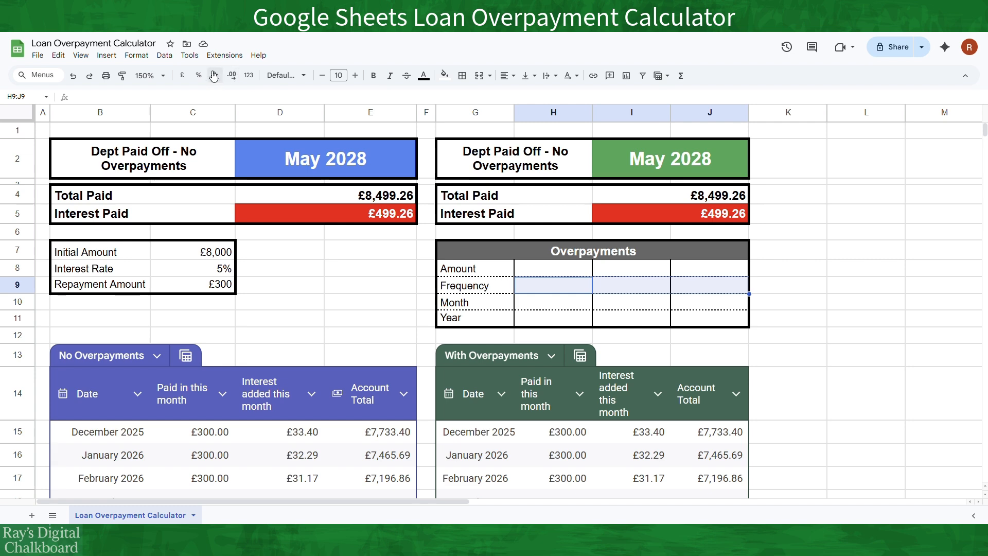
{"action": "left_click", "coordinate": [165, 56]}
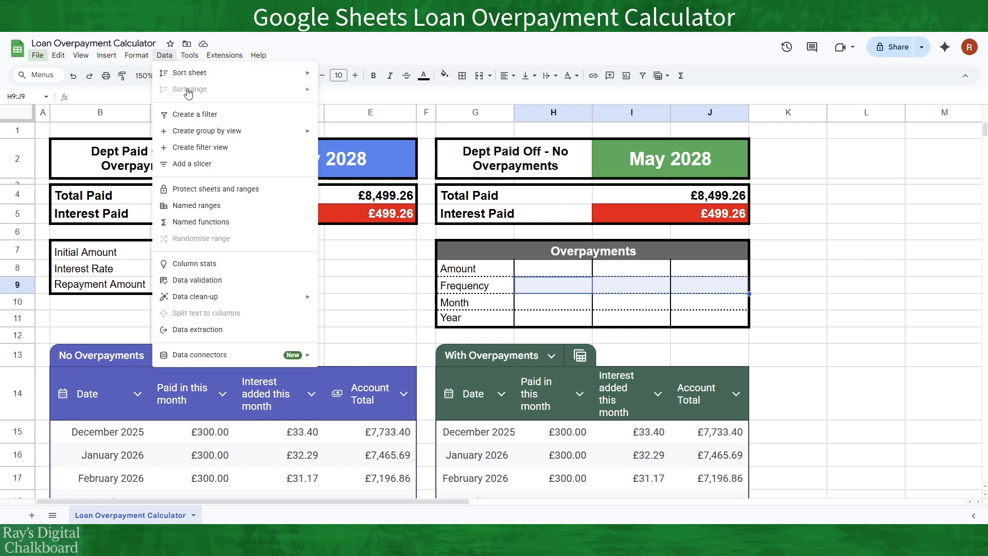
{"action": "left_click", "coordinate": [196, 280]}
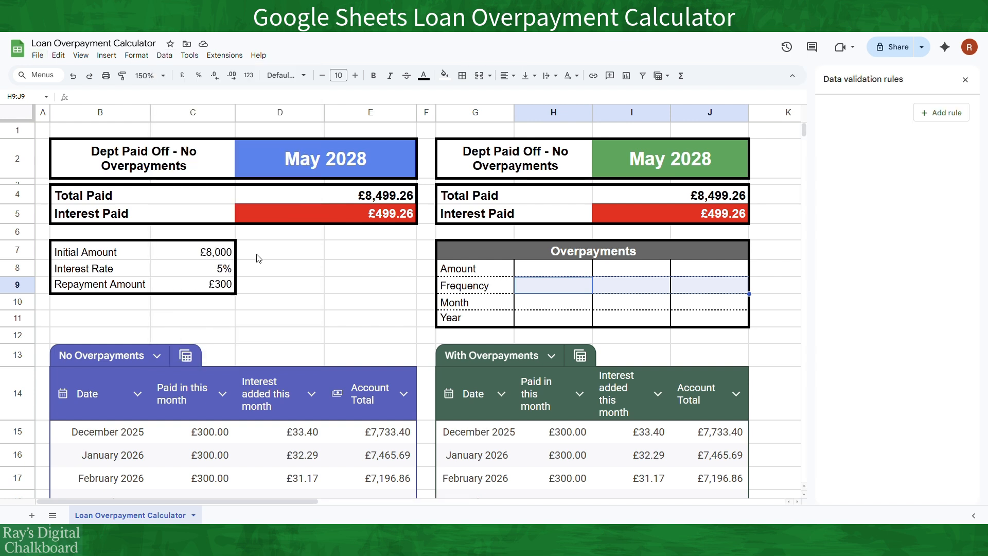
{"action": "left_click", "coordinate": [941, 112]}
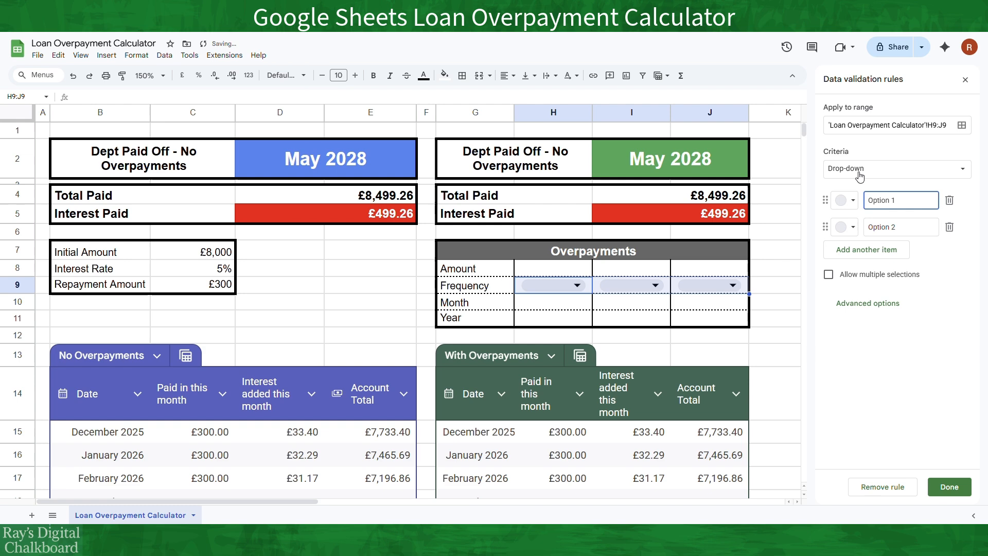
Define the Frequency drop-down options as Monthly, Annually and One Off
{"action": "triple_click", "coordinate": [907, 202]}
{"action": "type", "text": "Mo"}
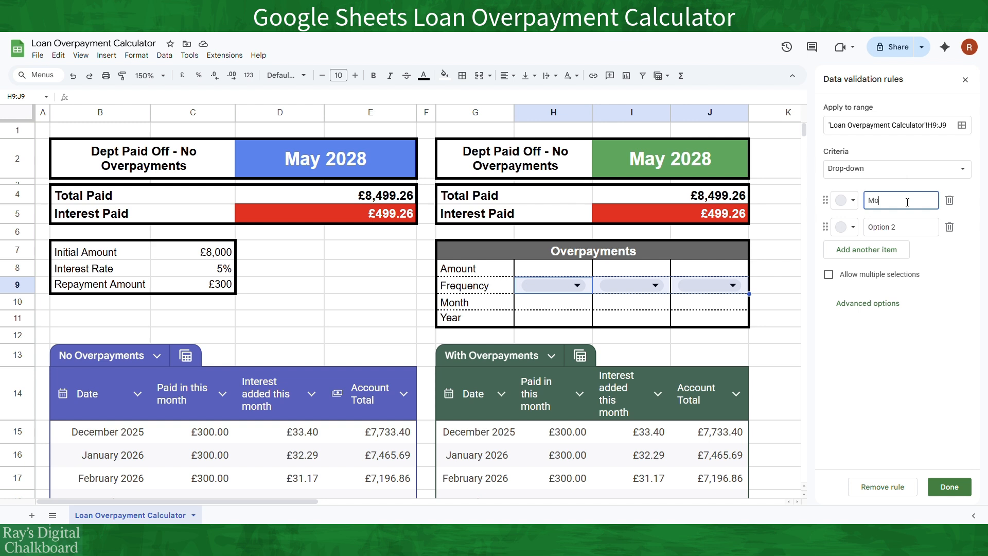
{"action": "type", "text": "nthly"}
{"action": "key", "text": "Tab"}
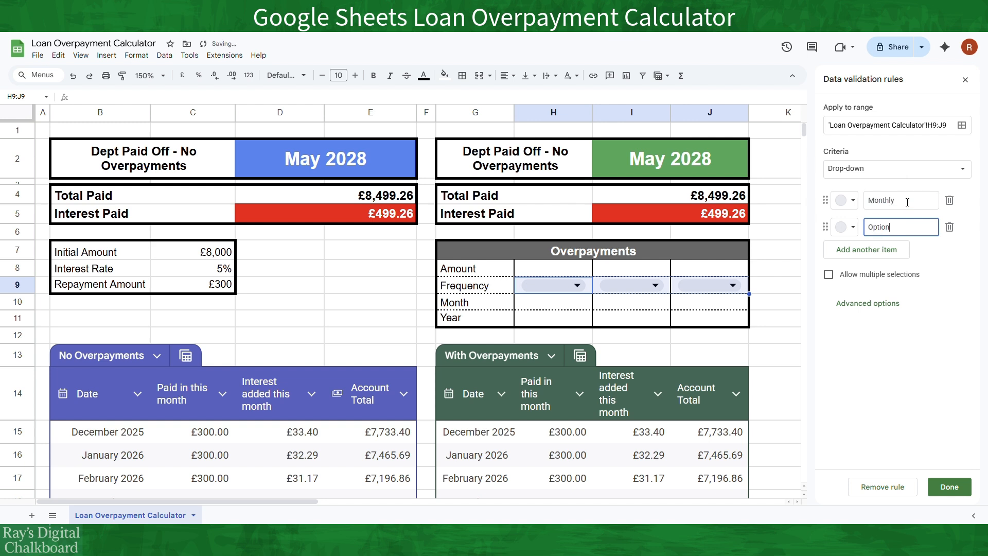
{"action": "key", "text": "BackSpace"}
{"action": "key", "text": "BackSpace"}
{"action": "key", "text": "BackSpace"}
{"action": "key", "text": "BackSpace"}
{"action": "key", "text": "BackSpace"}
{"action": "key", "text": "BackSpace"}
{"action": "type", "text": "Annua"}
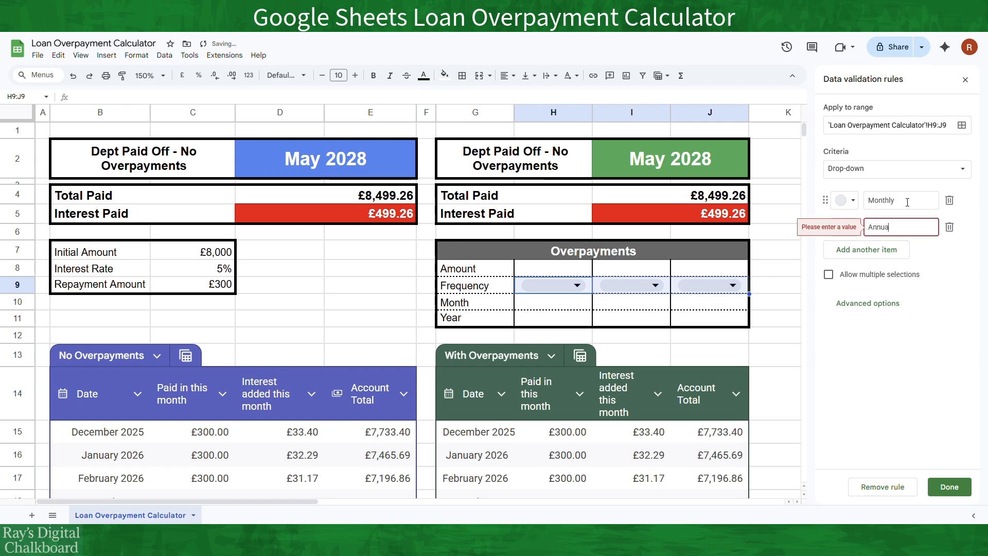
{"action": "type", "text": "lly"}
{"action": "key", "text": "Return"}
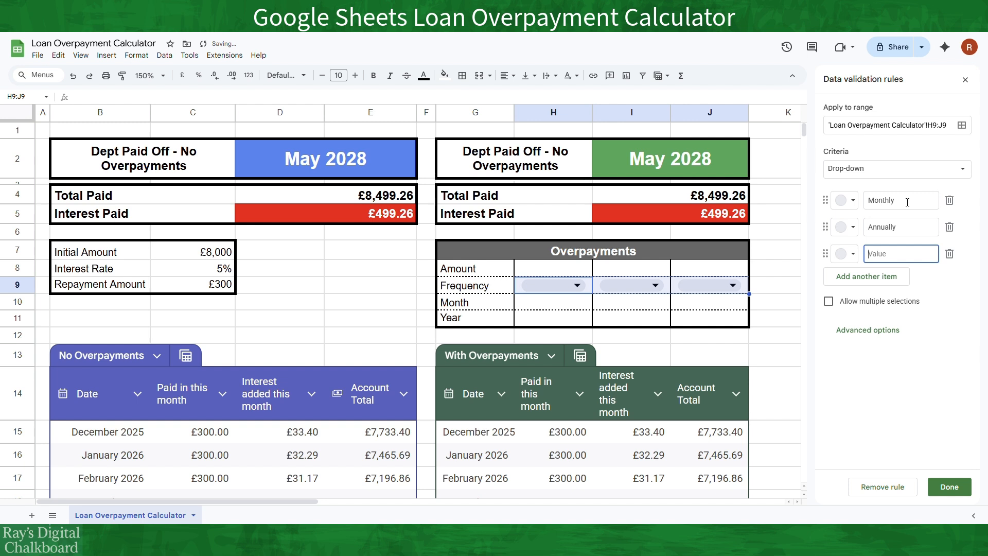
{"action": "type", "text": "One Off"}
{"action": "left_click", "coordinate": [952, 288]}
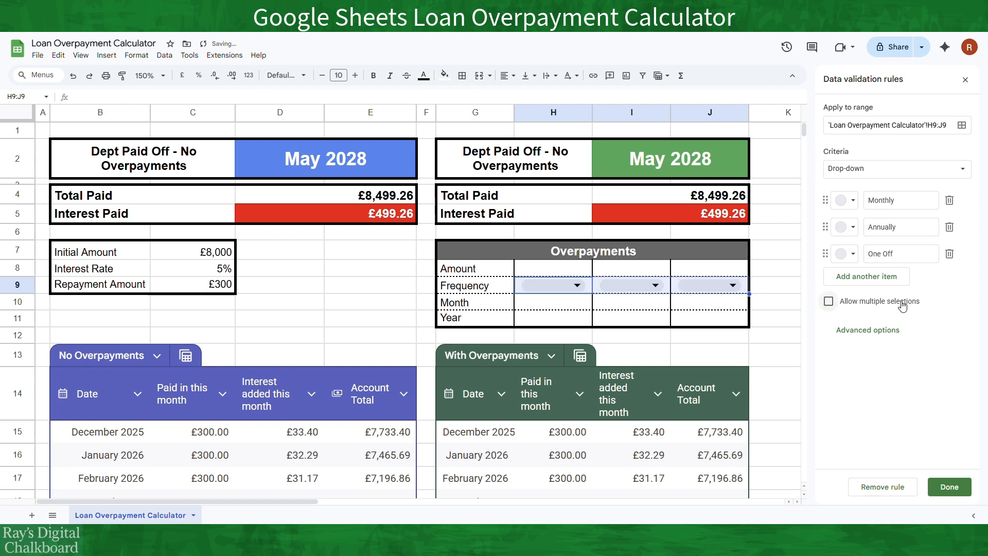
Set the Frequency drop-down's display style to Arrow and save the rule
{"action": "left_click", "coordinate": [873, 331]}
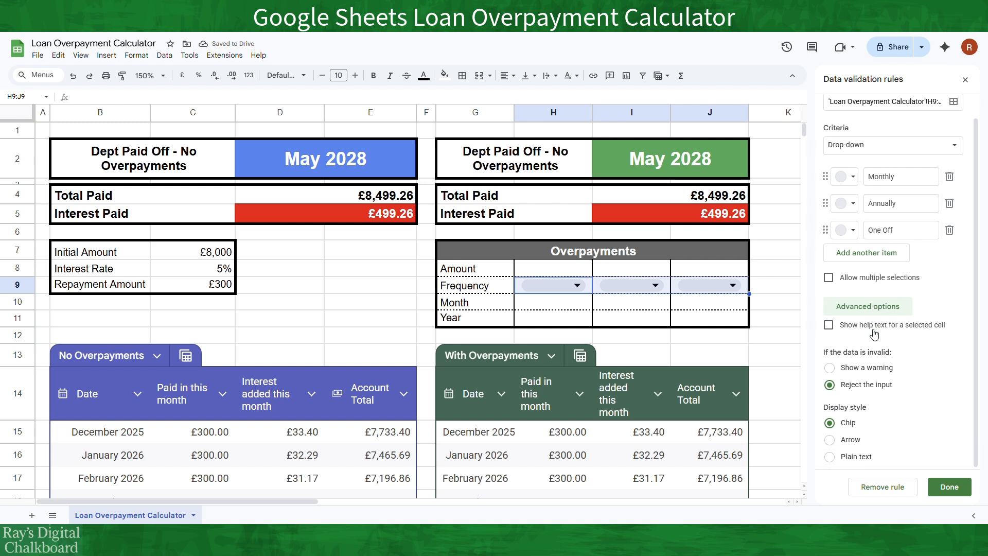
{"action": "left_click", "coordinate": [830, 440]}
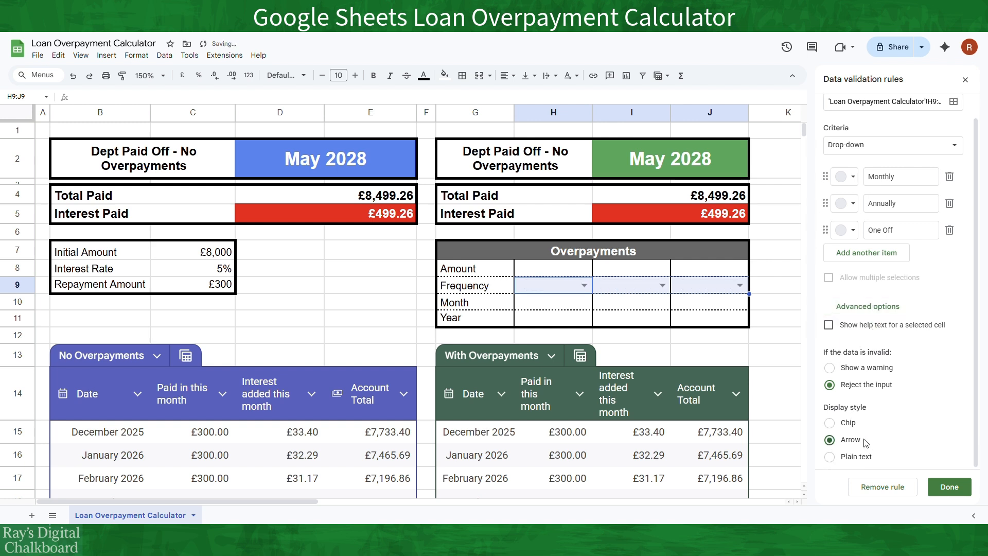
{"action": "left_click", "coordinate": [950, 487]}
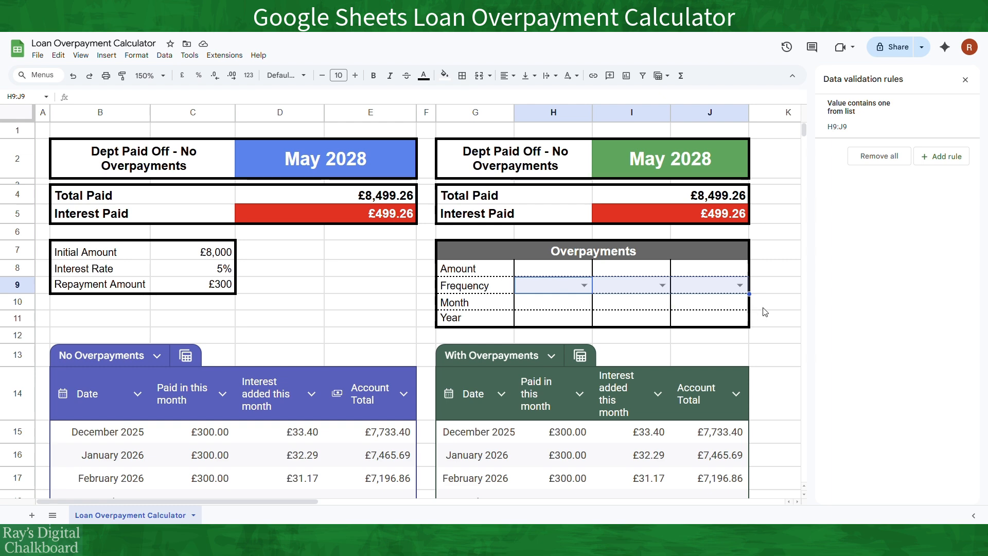
Create a list of months from January to December in cells S4:S15, to the right of the compounding formula block
{"action": "scroll", "coordinate": [764, 310], "scroll_direction": "right", "scroll_amount": 4}
{"action": "scroll", "coordinate": [764, 311], "scroll_direction": "right", "scroll_amount": 15}
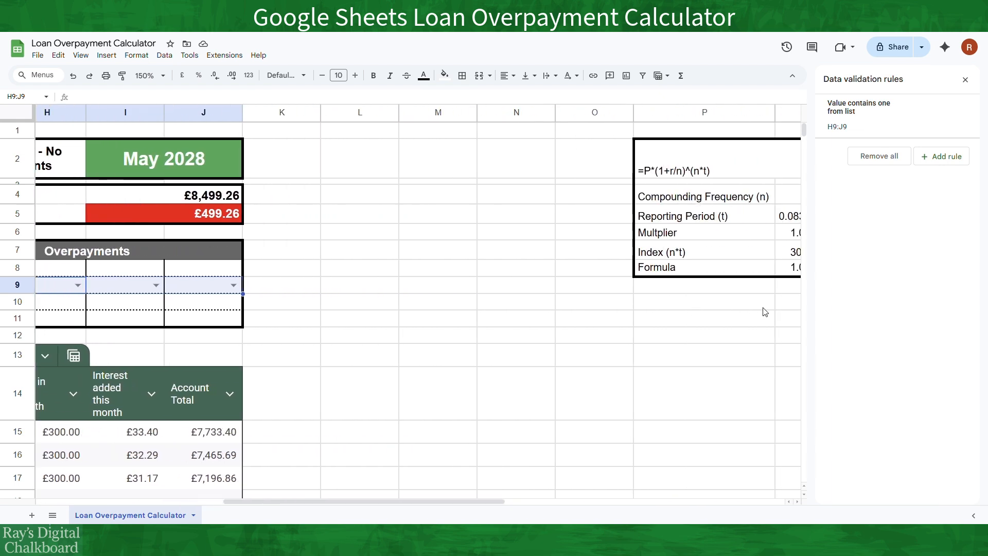
{"action": "scroll", "coordinate": [764, 312], "scroll_direction": "right", "scroll_amount": 1}
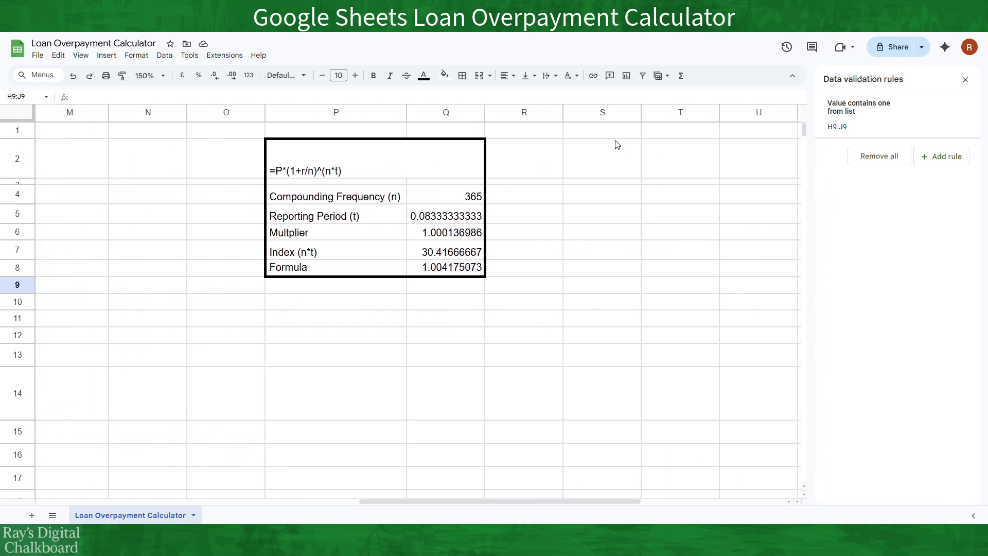
{"action": "left_click", "coordinate": [608, 204]}
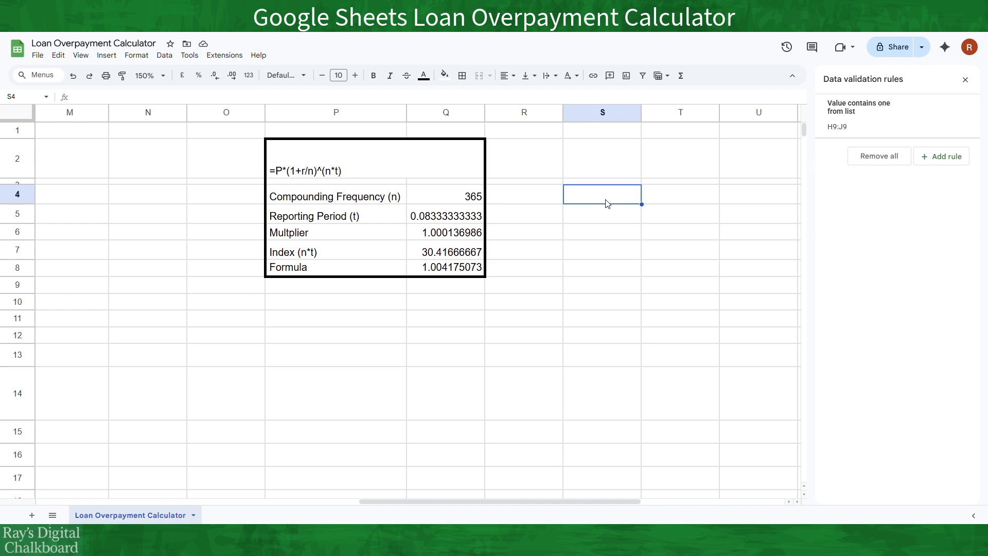
{"action": "type", "text": "J"}
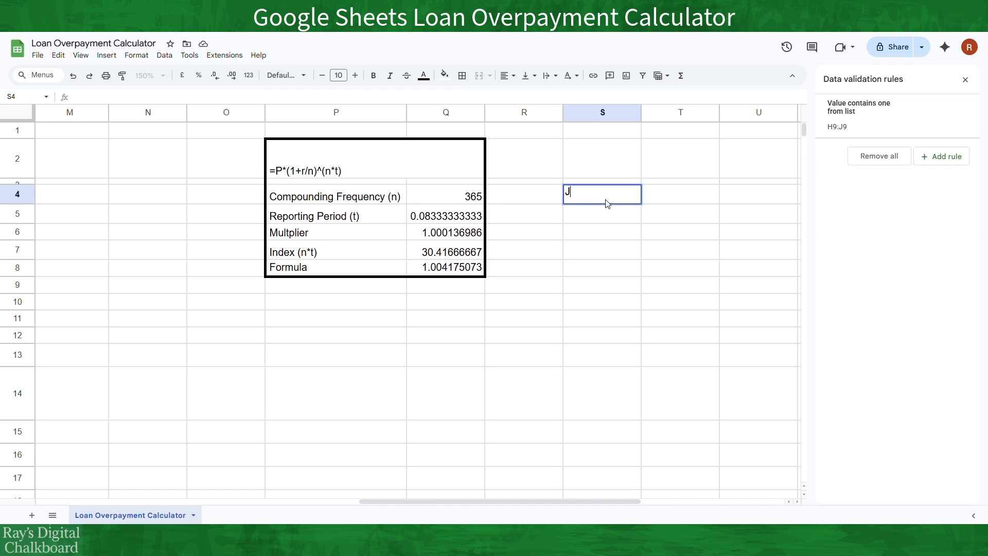
{"action": "type", "text": "anuary"}
{"action": "key", "text": "Return"}
{"action": "type", "text": "Febr"}
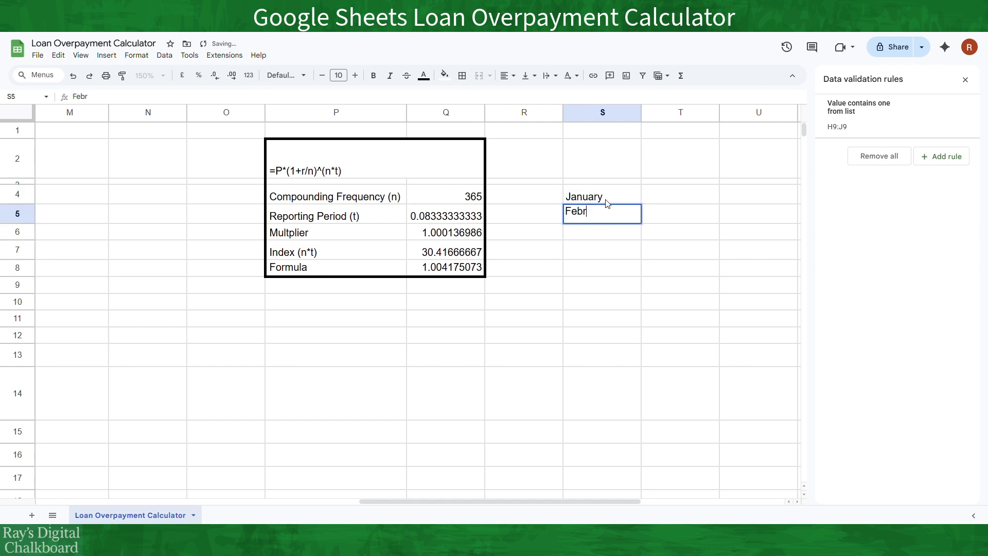
{"action": "type", "text": "uary"}
{"action": "key", "text": "Return"}
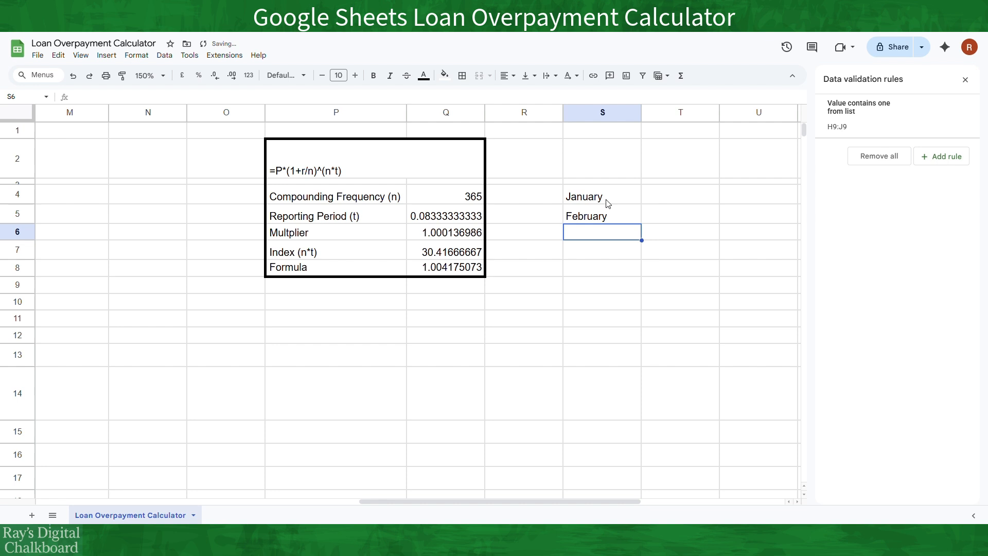
{"action": "left_click_drag", "start_coordinate": [627, 201], "coordinate": [623, 430]}
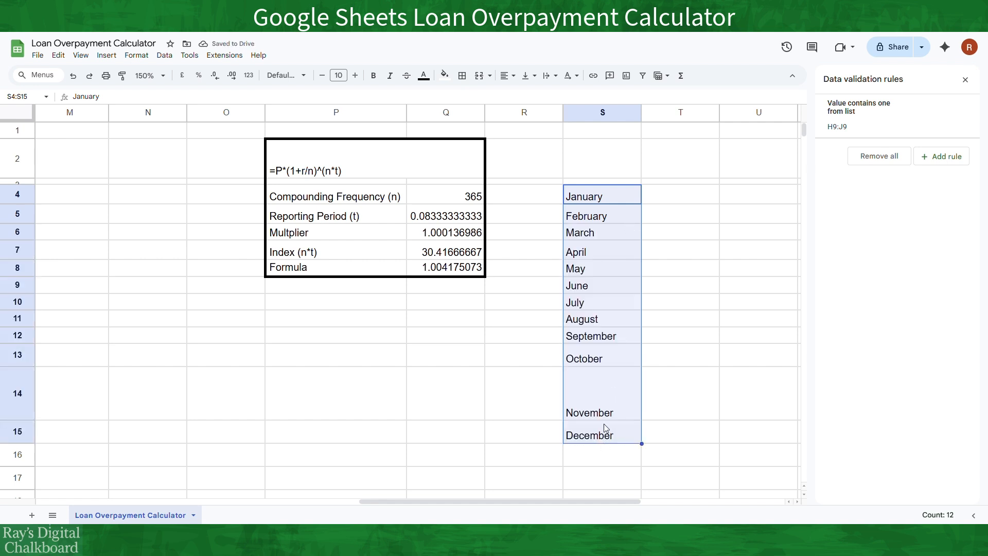
Add a data validation rule to the Month cells H10:J10 using the Drop-down (from a range) criterion
{"action": "scroll", "coordinate": [613, 301], "scroll_direction": "left", "scroll_amount": 10}
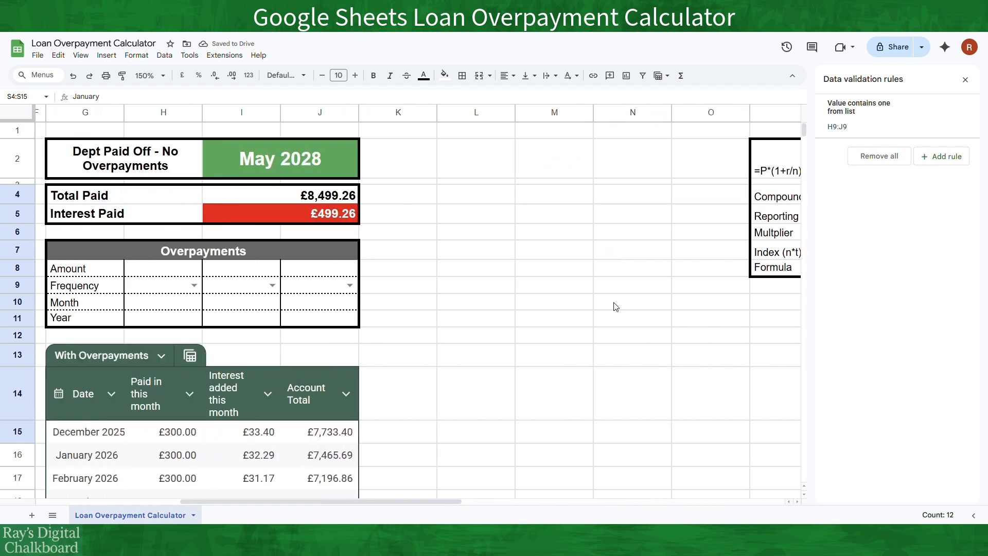
{"action": "scroll", "coordinate": [592, 309], "scroll_direction": "left", "scroll_amount": 2}
{"action": "left_click", "coordinate": [336, 307]}
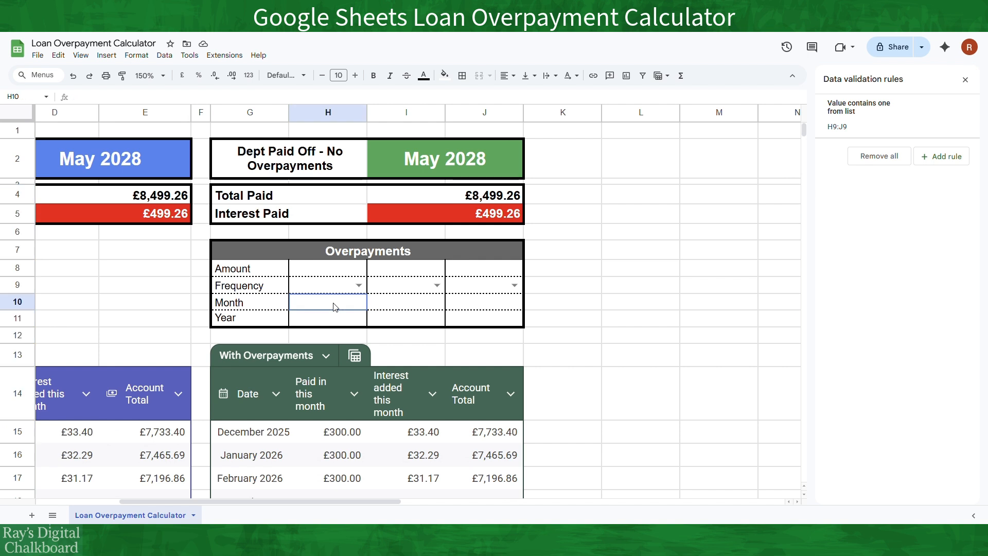
{"action": "left_click_drag", "start_coordinate": [347, 304], "coordinate": [455, 306]}
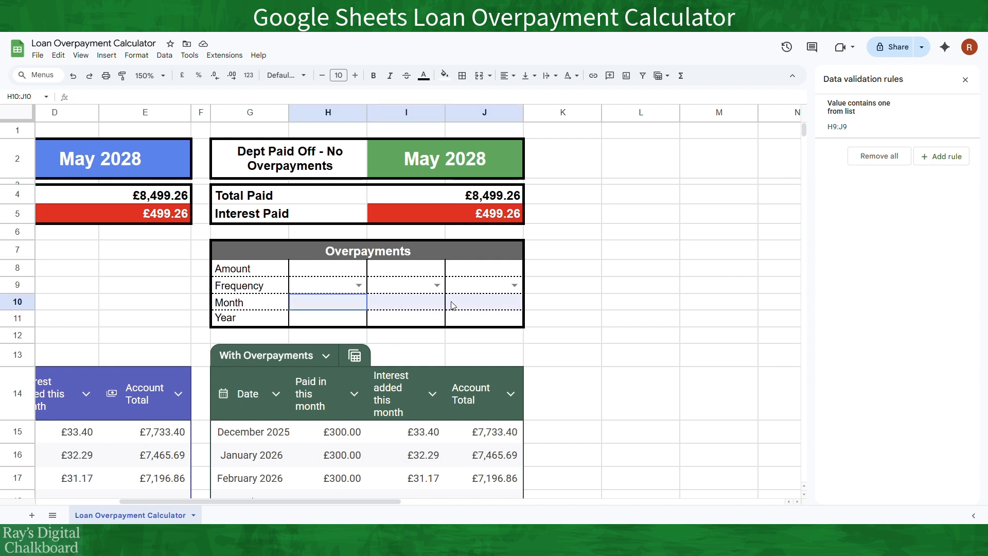
{"action": "scroll", "coordinate": [456, 307], "scroll_direction": "left", "scroll_amount": 6}
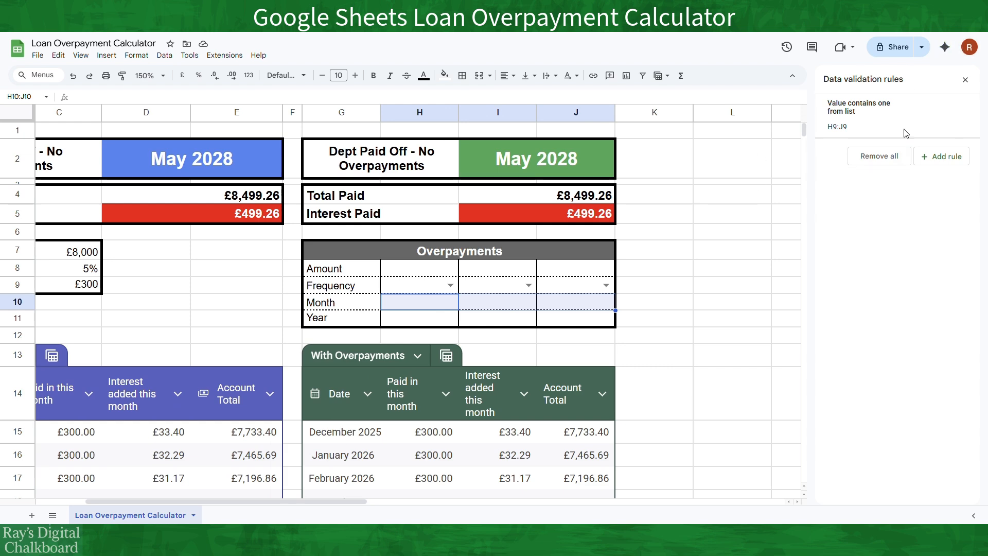
{"action": "left_click", "coordinate": [948, 162]}
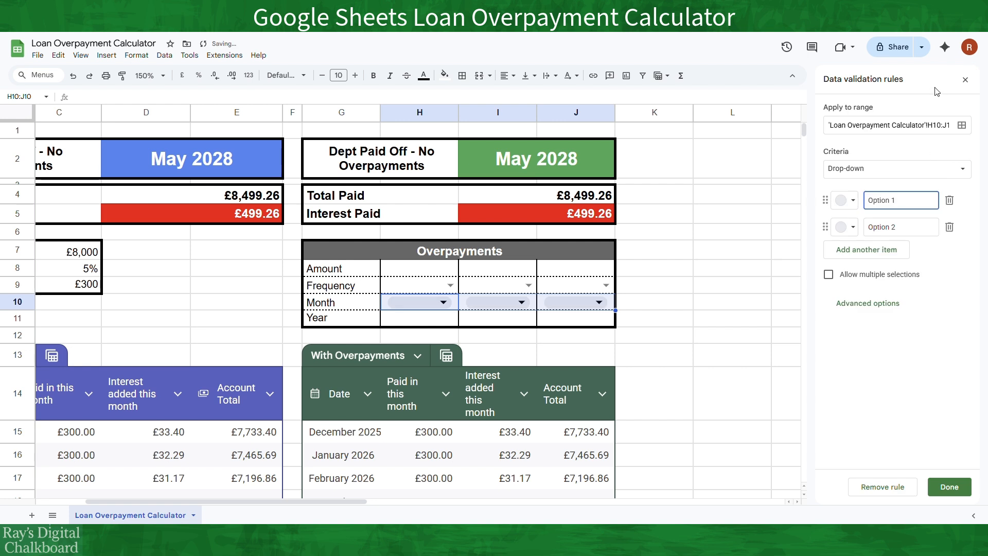
{"action": "left_click", "coordinate": [945, 173]}
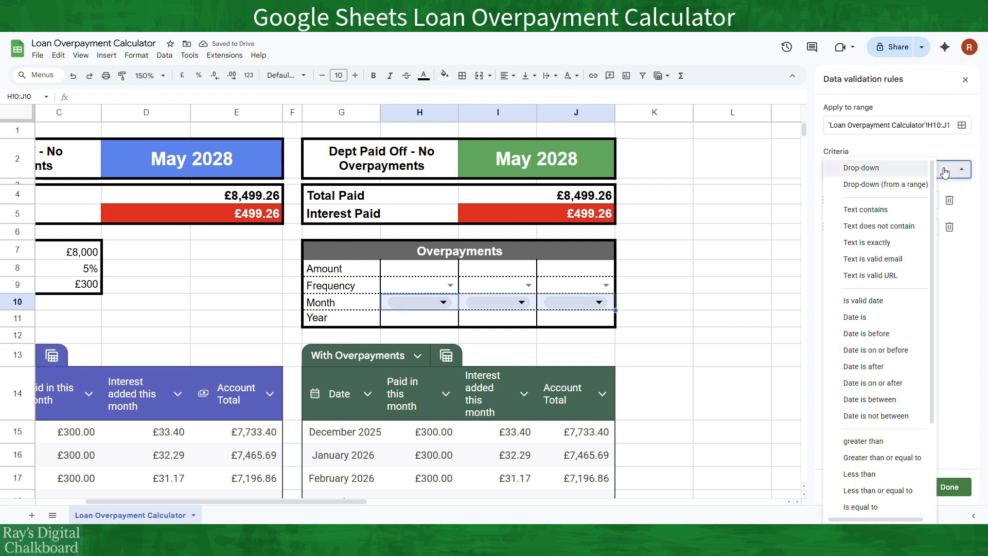
{"action": "left_click", "coordinate": [905, 183]}
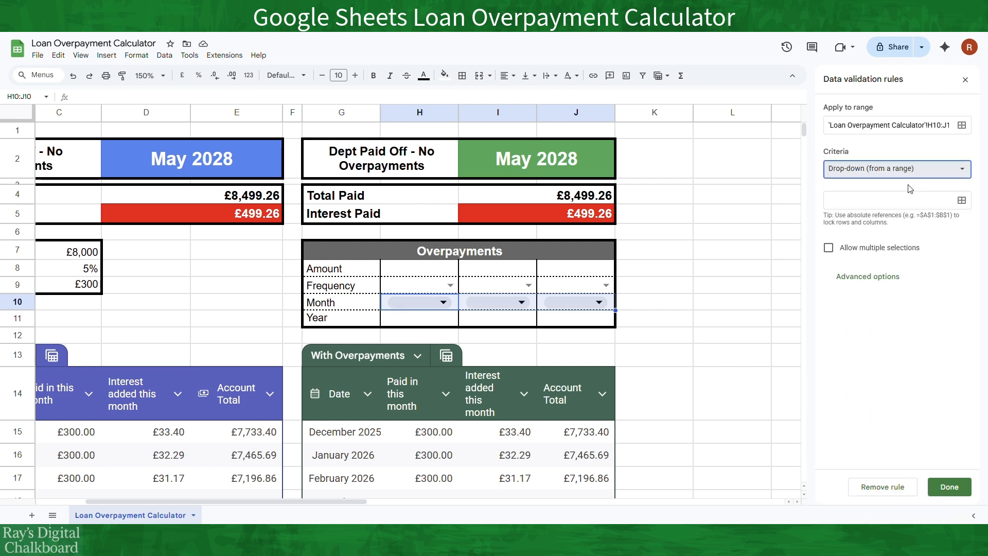
Set the Month drop-down's source range to the list of months in S4:S15
{"action": "left_click", "coordinate": [962, 202]}
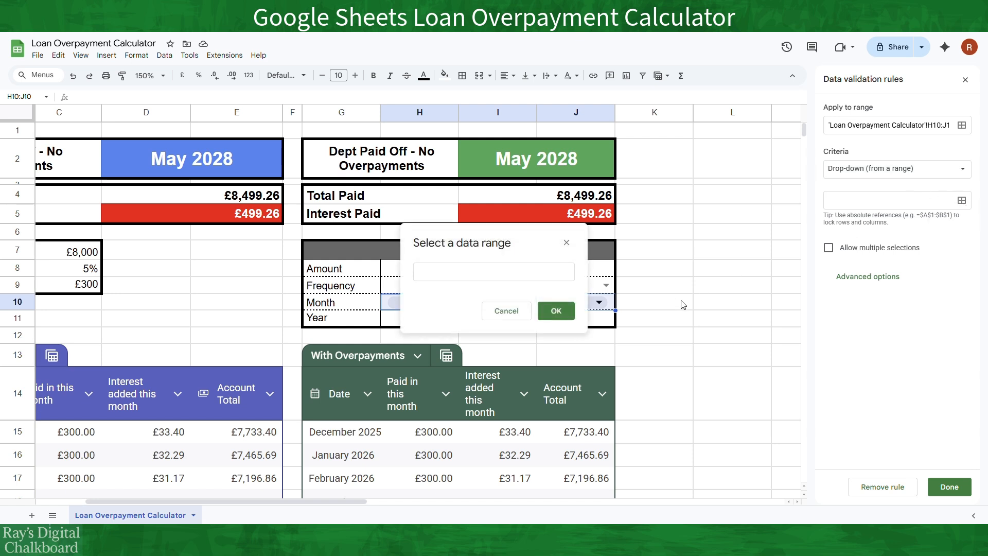
{"action": "scroll", "coordinate": [683, 304], "scroll_direction": "right", "scroll_amount": 10}
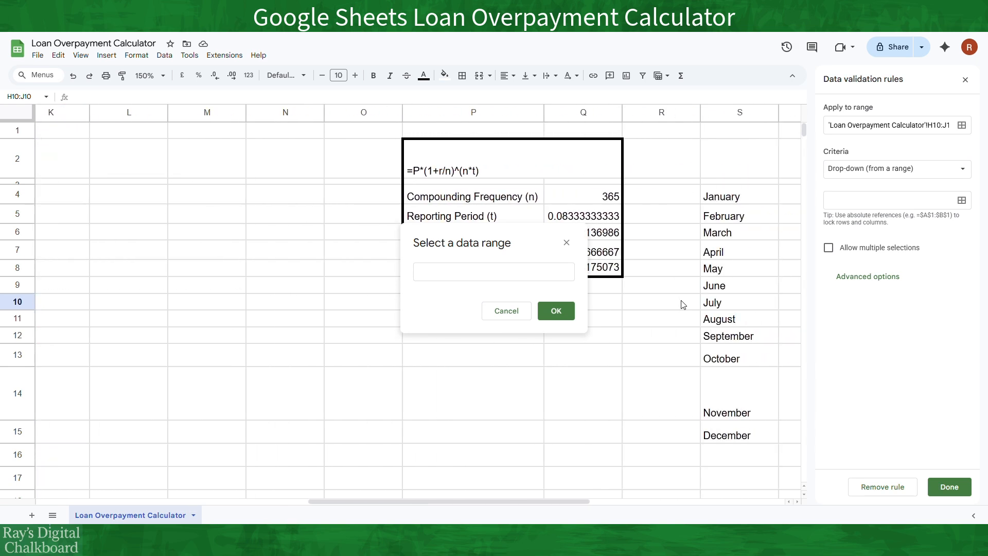
{"action": "left_click_drag", "start_coordinate": [710, 196], "coordinate": [707, 433]}
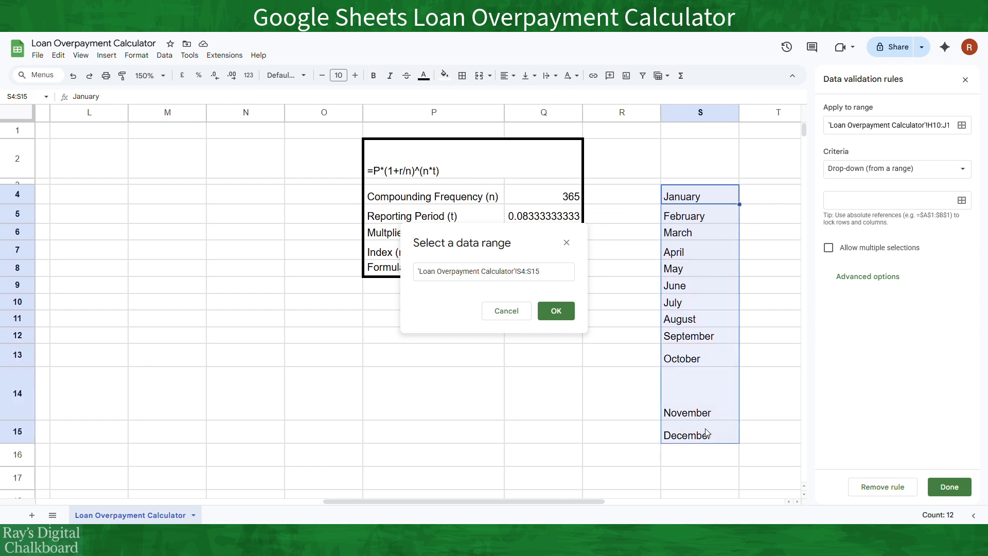
{"action": "left_click", "coordinate": [558, 312]}
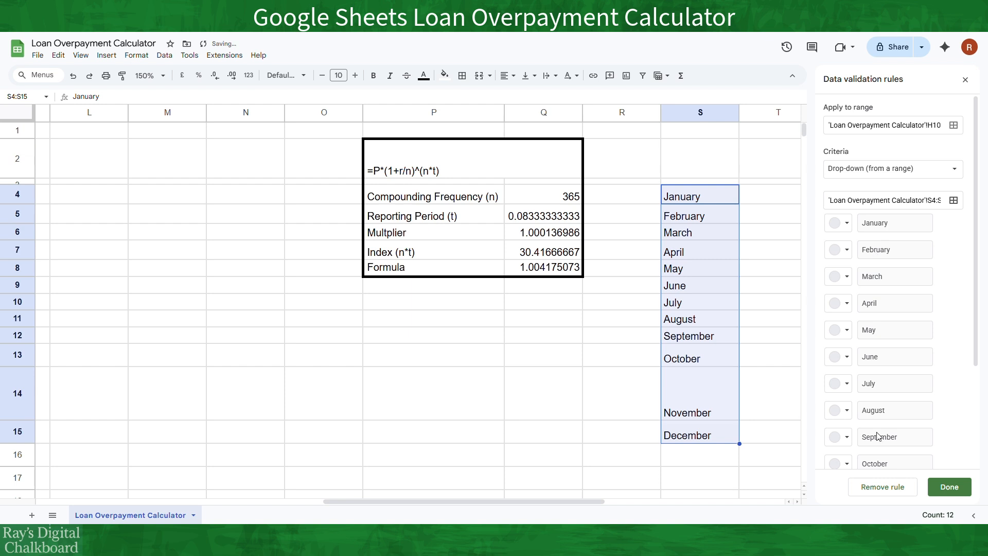
Set the Month drop-down's display style to Arrow and save the rule
{"action": "scroll", "coordinate": [878, 438], "scroll_direction": "down", "scroll_amount": 3}
{"action": "scroll", "coordinate": [879, 441], "scroll_direction": "down", "scroll_amount": 1}
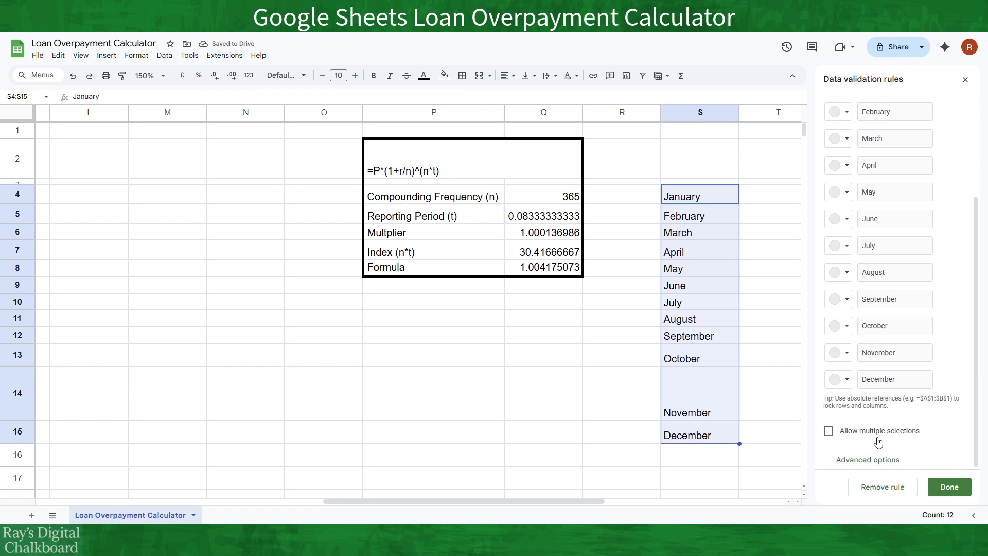
{"action": "left_click", "coordinate": [874, 460]}
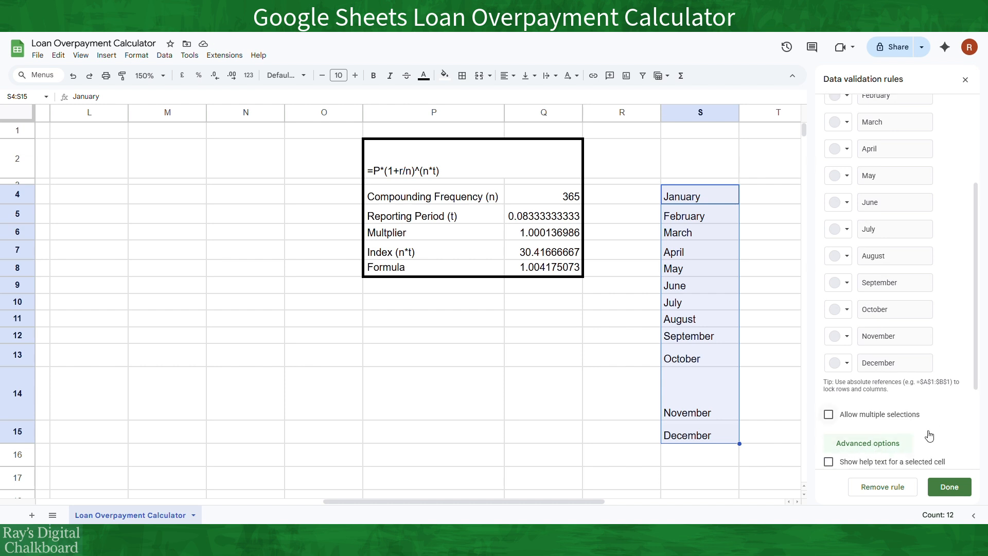
{"action": "scroll", "coordinate": [930, 435], "scroll_direction": "down", "scroll_amount": 4}
{"action": "left_click", "coordinate": [850, 440]}
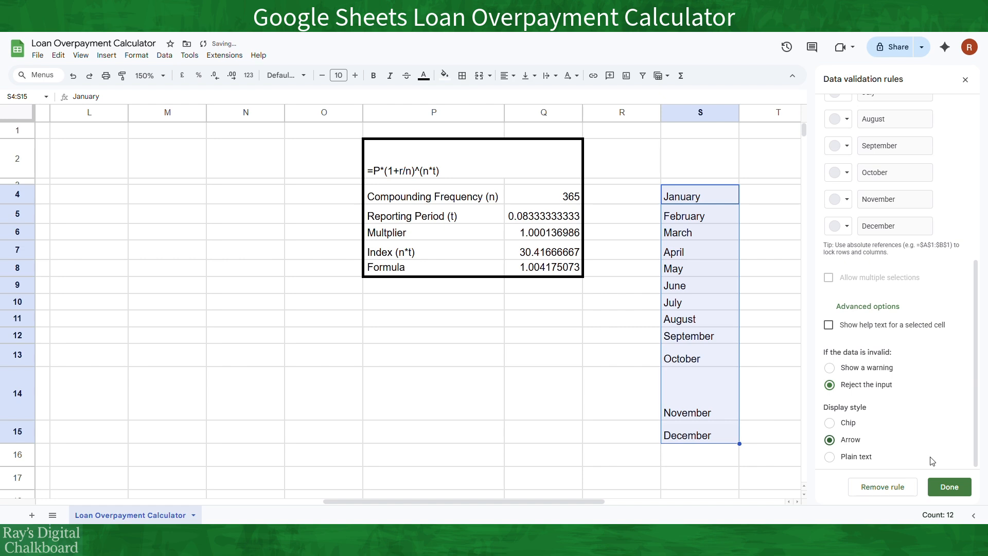
{"action": "left_click", "coordinate": [949, 487]}
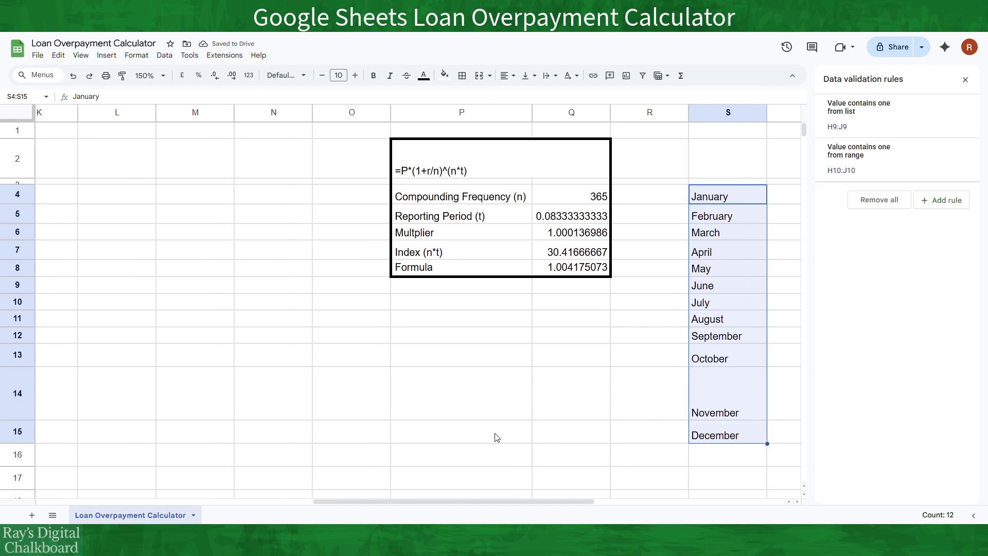
Check the options of the first Frequency and Month drop-downs, test filtering the months by "j", and close the data validation rules
{"action": "scroll", "coordinate": [497, 438], "scroll_direction": "left", "scroll_amount": 10}
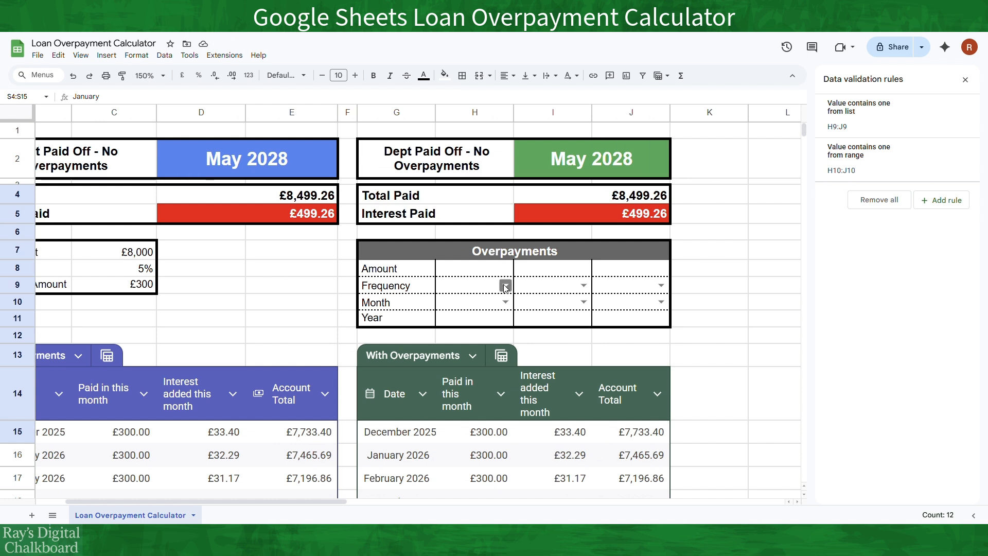
{"action": "left_click", "coordinate": [505, 286]}
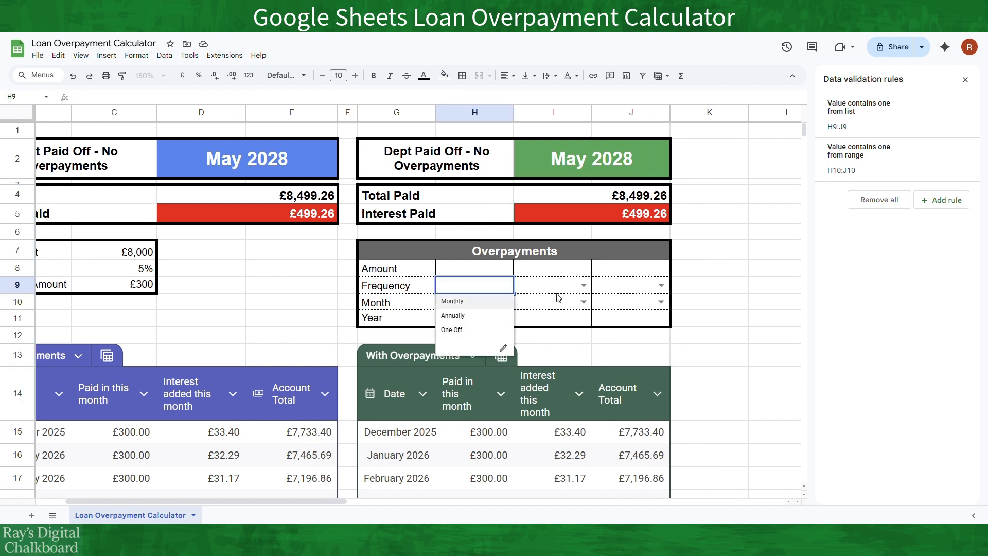
{"action": "left_click", "coordinate": [573, 305]}
{"action": "left_click", "coordinate": [506, 302]}
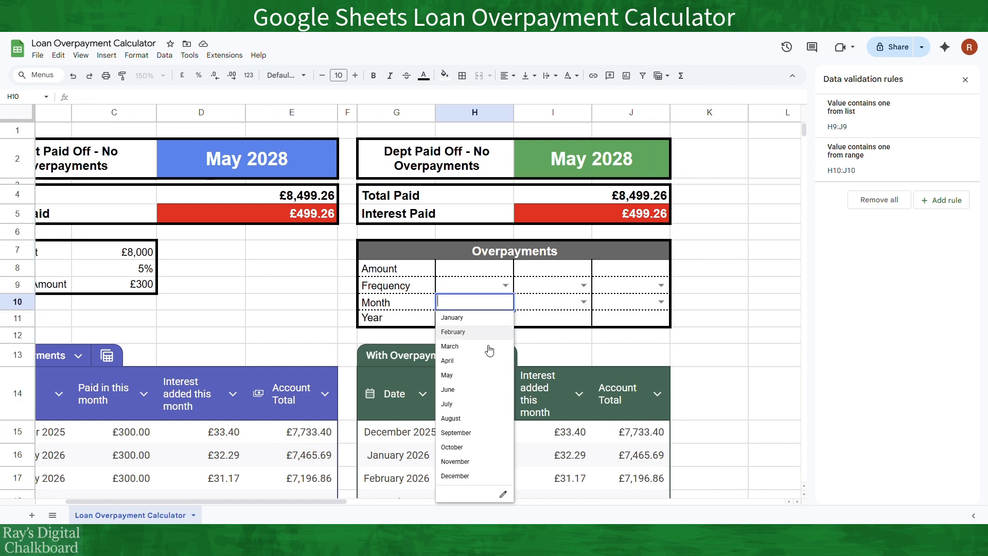
{"action": "left_click", "coordinate": [538, 306]}
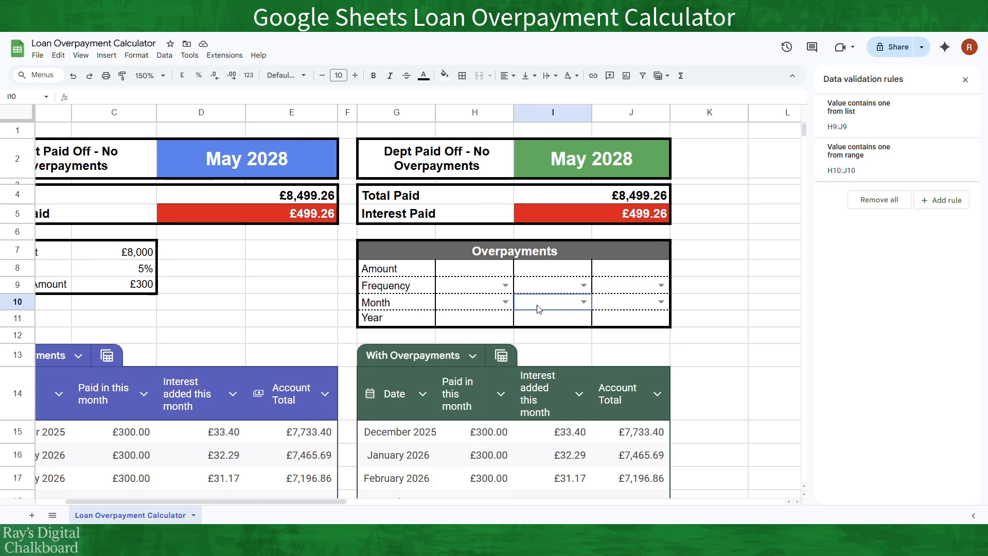
{"action": "left_click", "coordinate": [483, 305]}
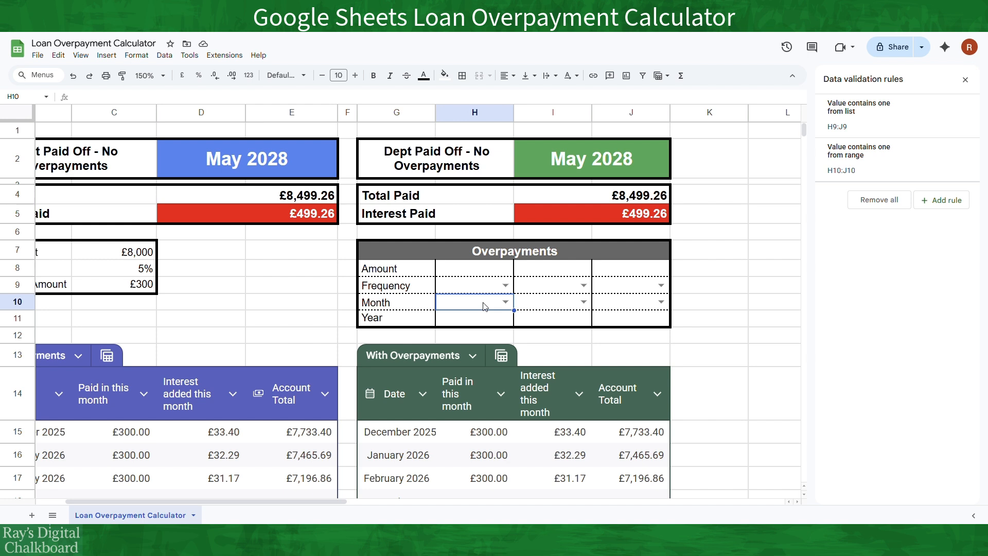
{"action": "double_click", "coordinate": [484, 306]}
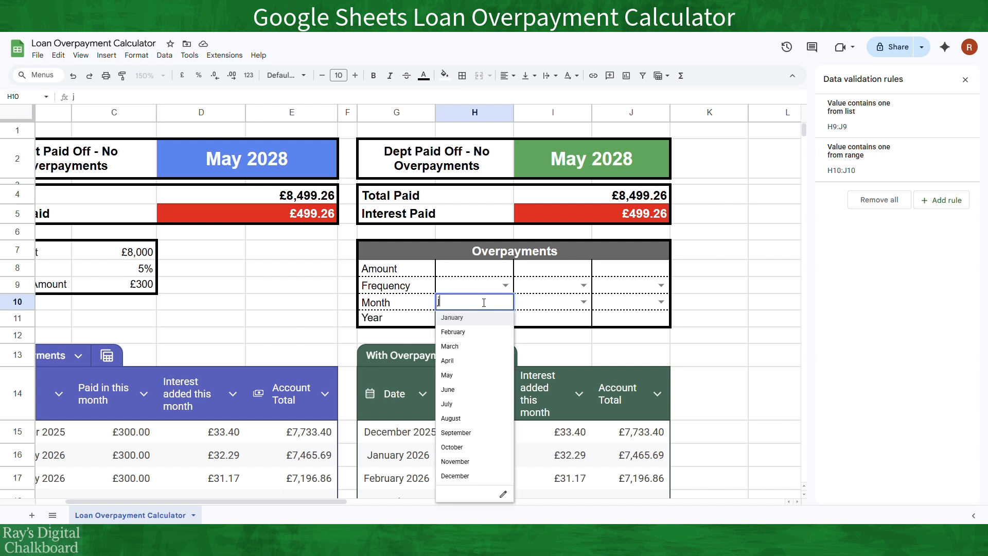
{"action": "type", "text": "j"}
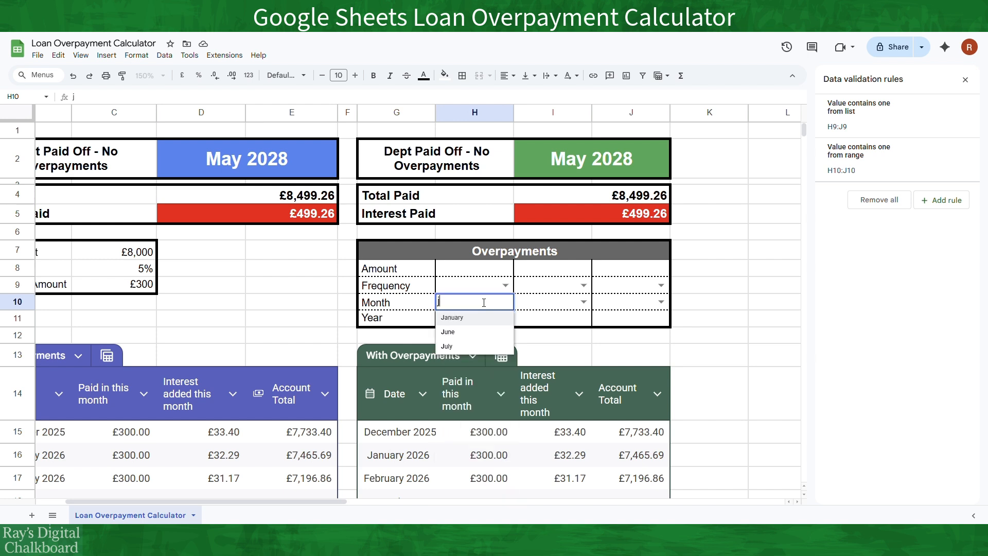
{"action": "key", "text": "BackSpace"}
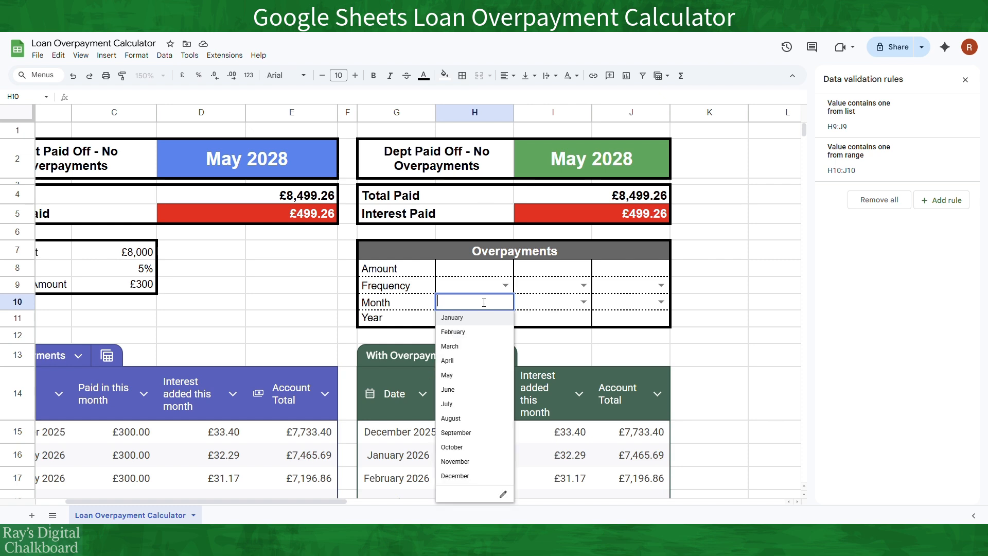
{"action": "left_click", "coordinate": [752, 309]}
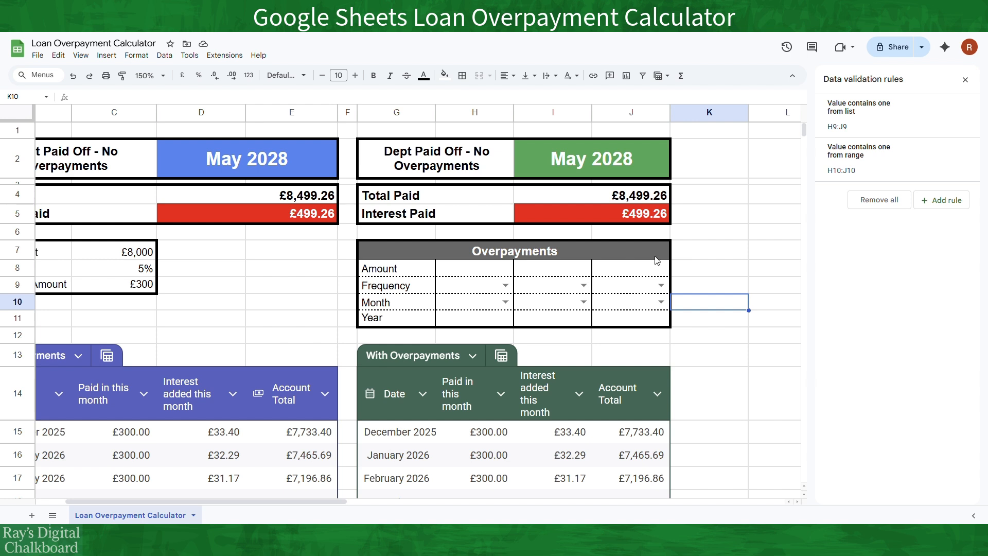
{"action": "left_click", "coordinate": [965, 79]}
Start a conditional formatting rule for the Month and Year cells H10:J11 with the condition Custom formula is
{"action": "left_click", "coordinate": [469, 306]}
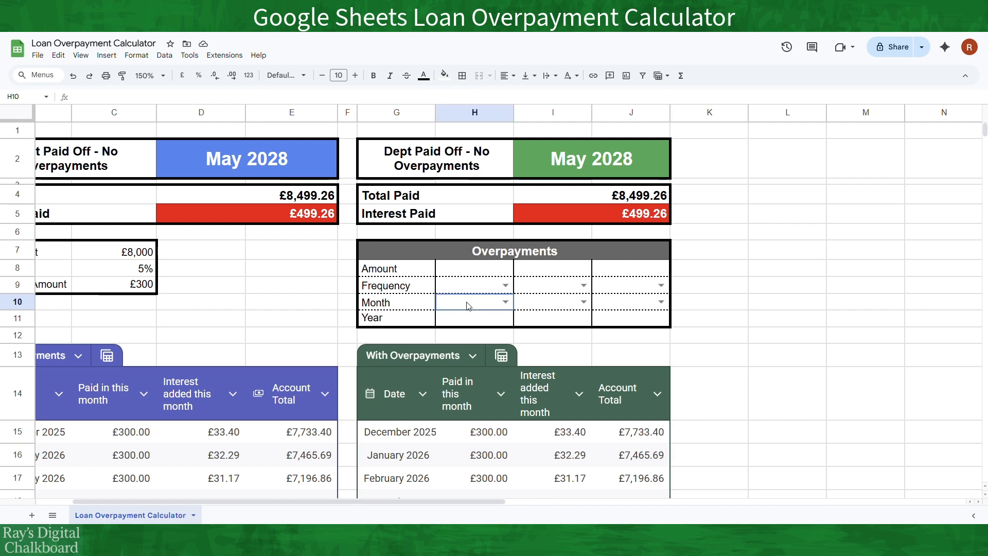
{"action": "left_click_drag", "start_coordinate": [468, 305], "coordinate": [617, 322]}
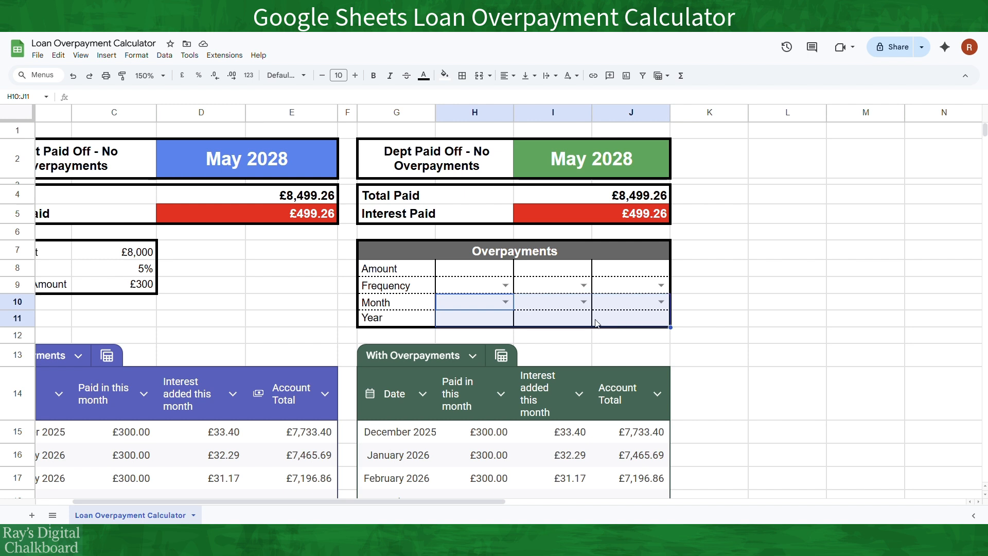
{"action": "left_click", "coordinate": [143, 55]}
{"action": "left_click", "coordinate": [184, 265]}
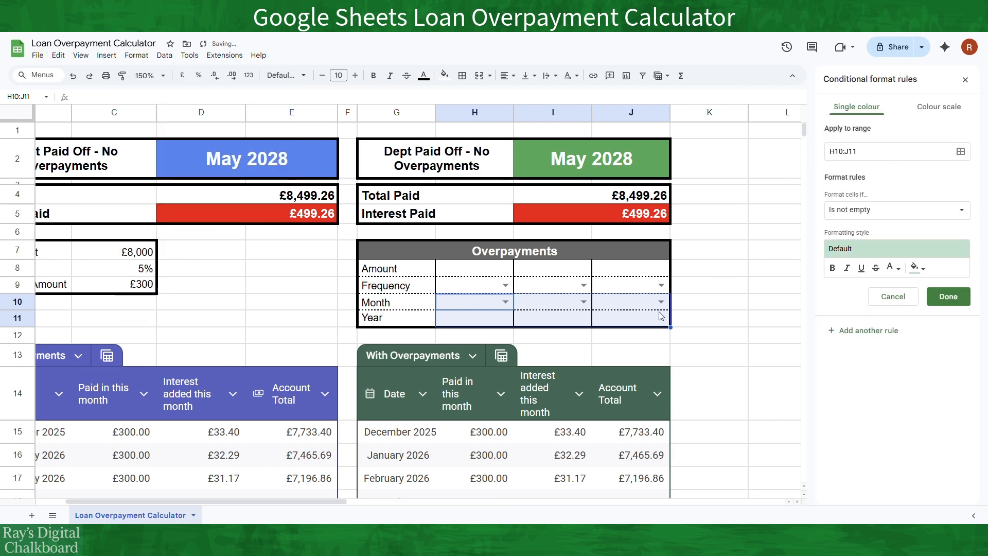
{"action": "left_click", "coordinate": [902, 215]}
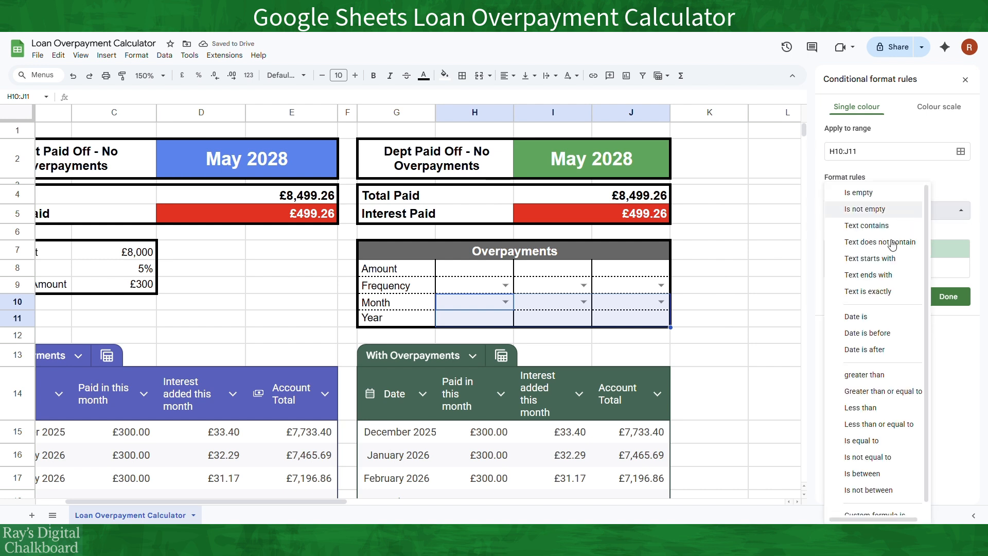
{"action": "scroll", "coordinate": [869, 363], "scroll_direction": "down", "scroll_amount": 1}
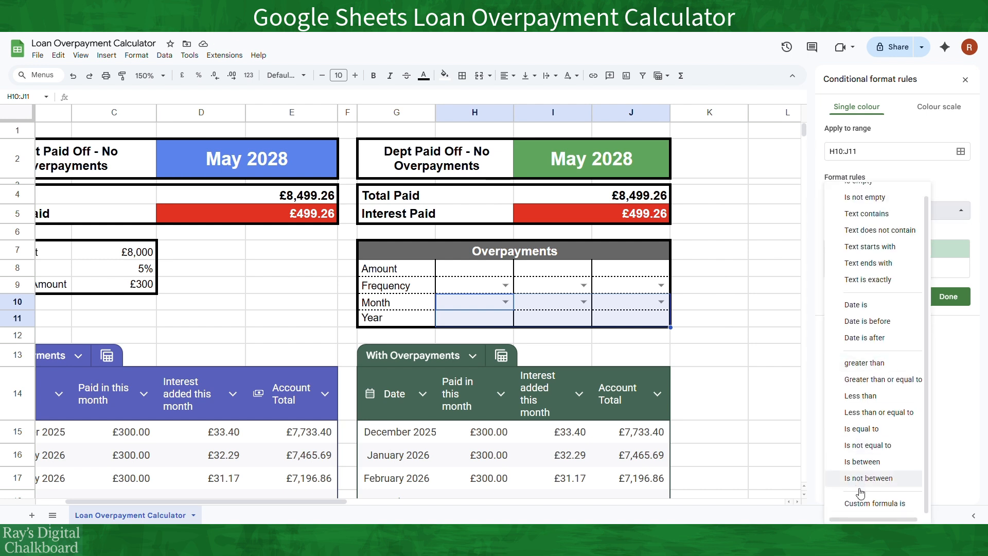
{"action": "left_click", "coordinate": [864, 504]}
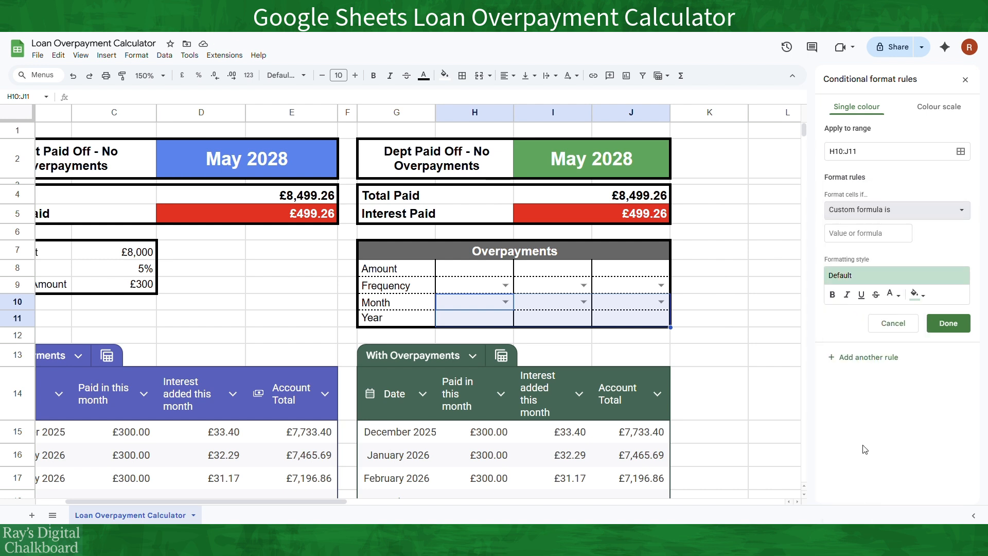
Enter =H$9="Monthly" as the conditional formatting rule's custom formula, with row 9 locked
{"action": "left_click", "coordinate": [870, 235]}
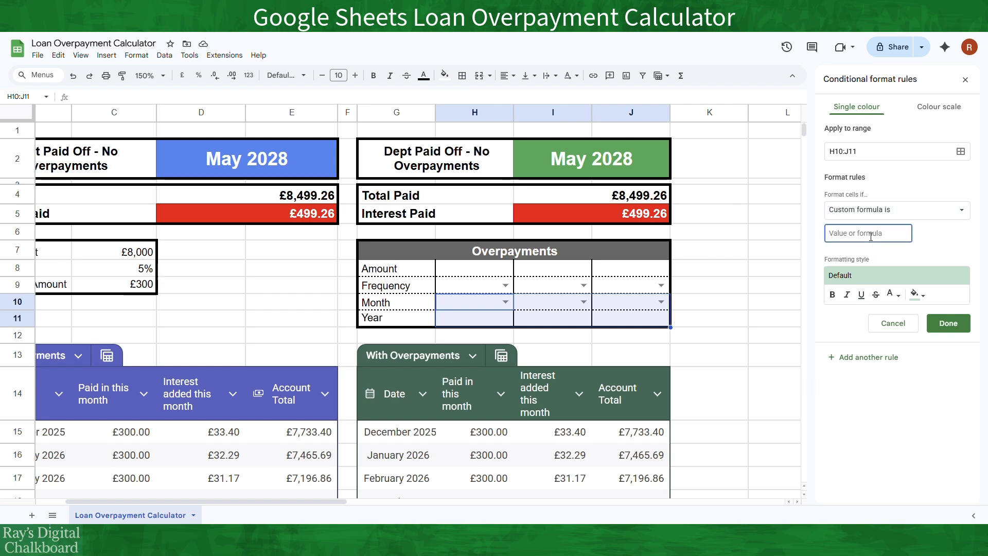
{"action": "type", "text": "="}
{"action": "type", "text": "H9=\"Mon"}
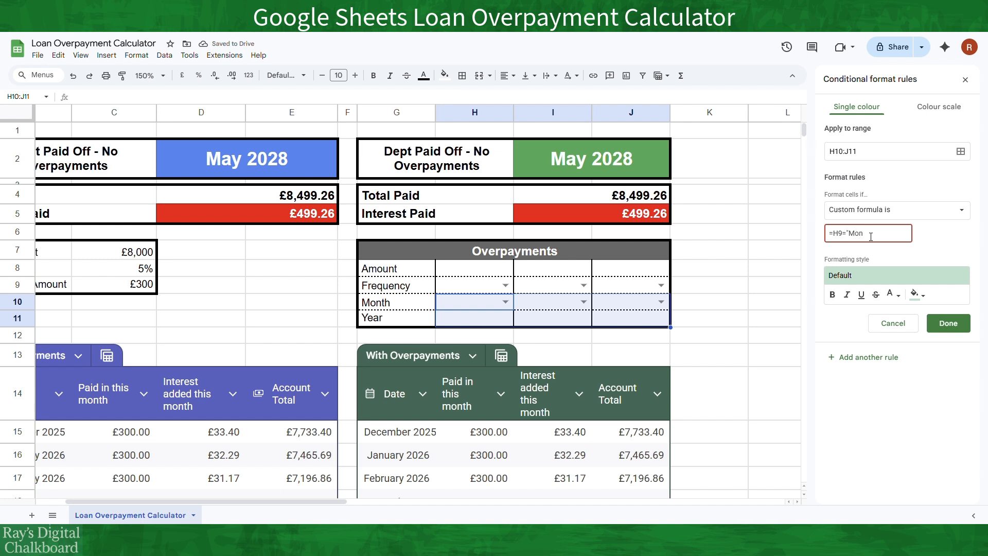
{"action": "type", "text": "thly"}
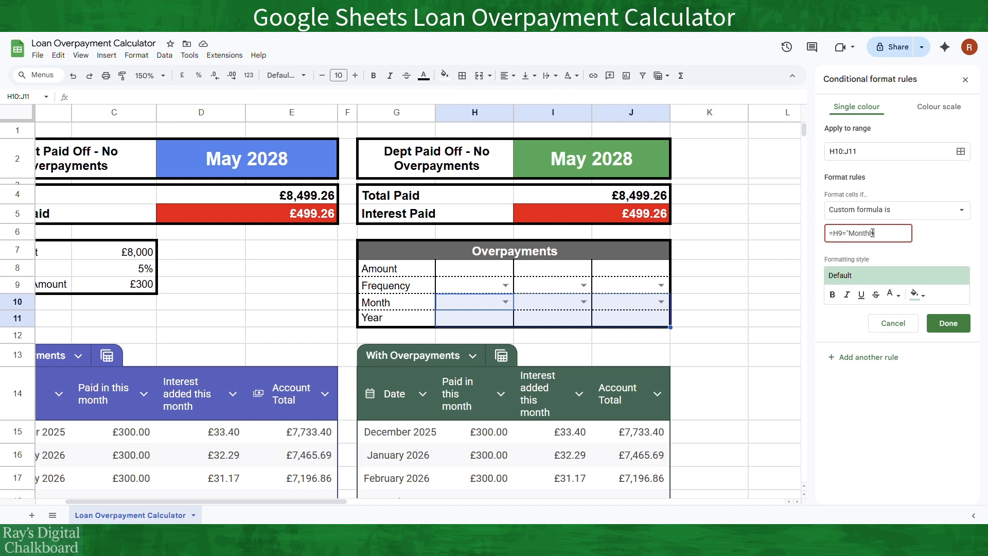
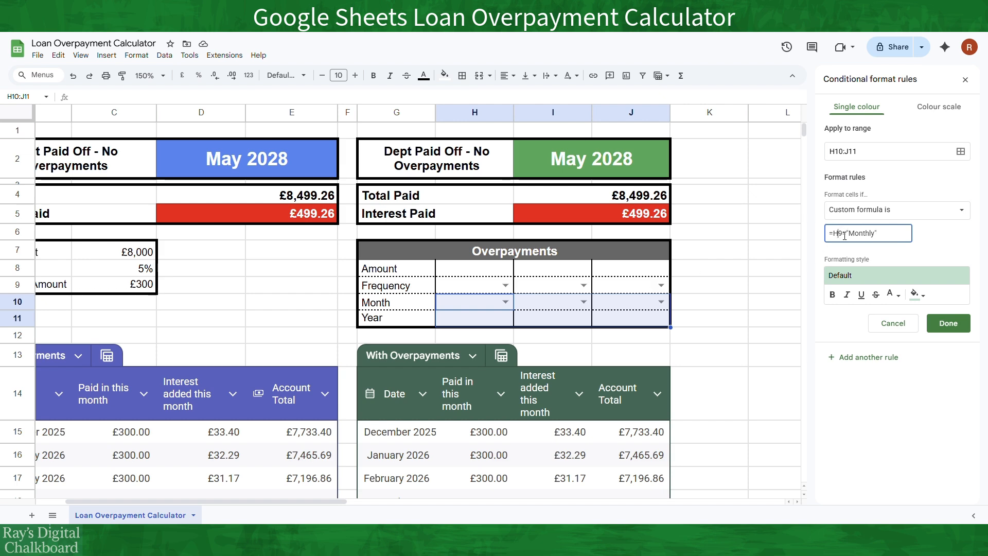
{"action": "type", "text": "$"}
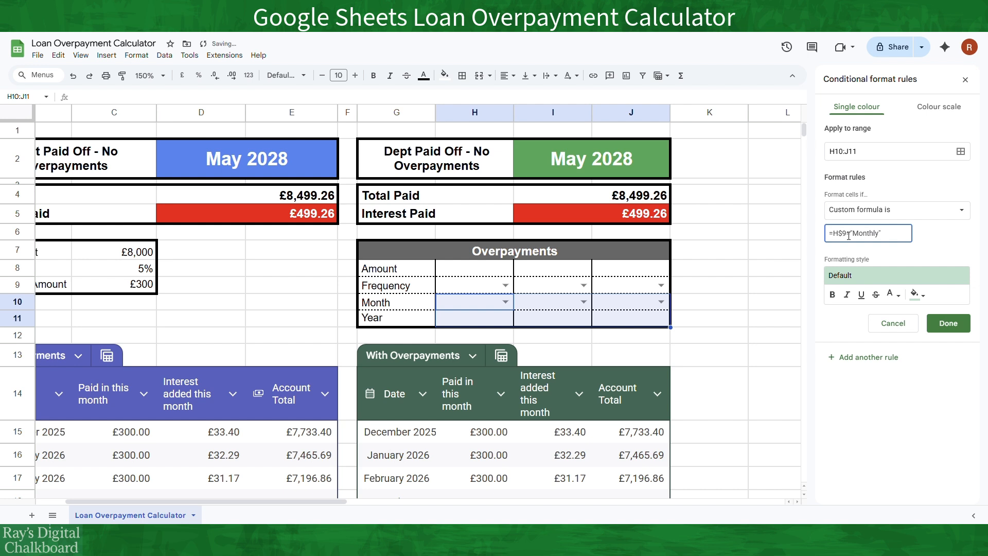
Set the Monthly rule's text colour and fill colour to the same mid grey and save the rule
{"action": "left_click", "coordinate": [893, 295]}
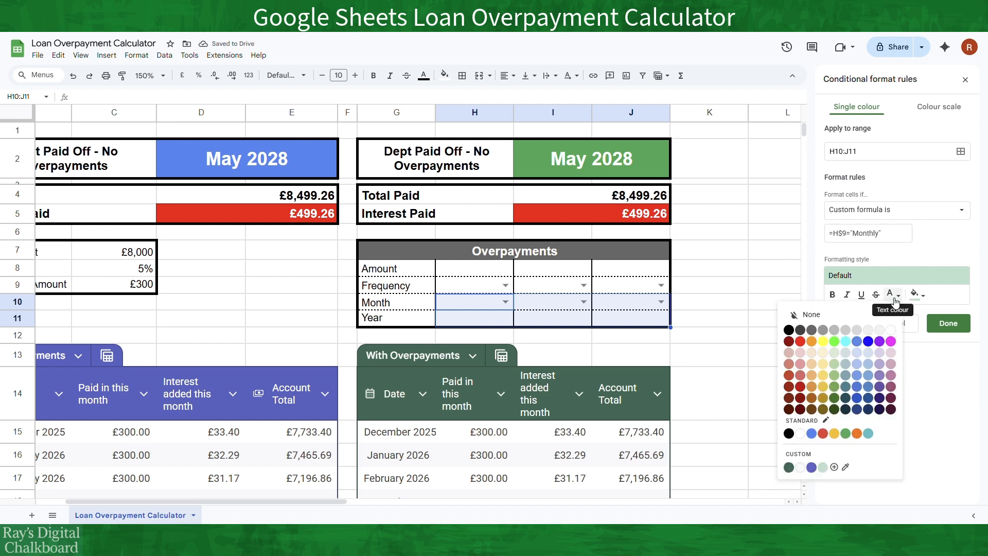
{"action": "left_click", "coordinate": [822, 331]}
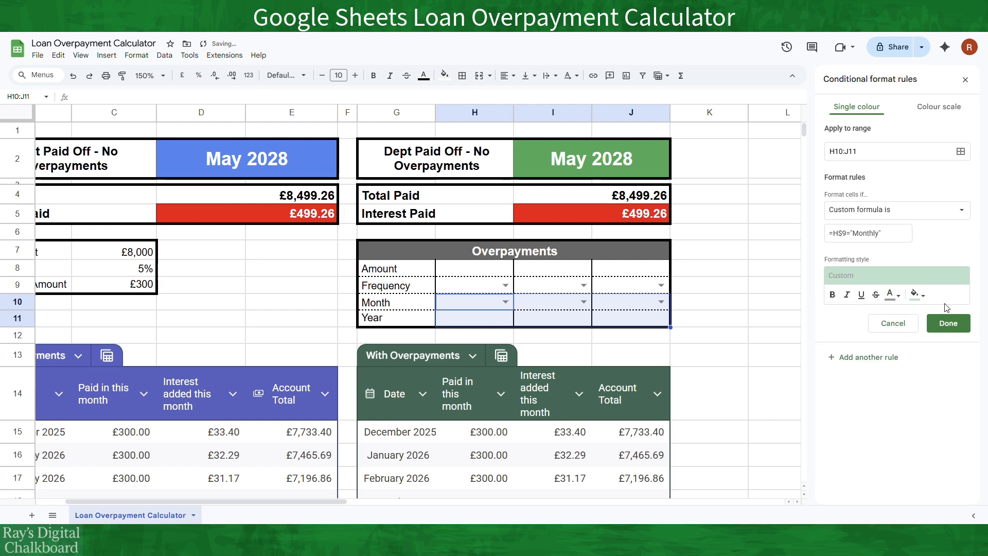
{"action": "left_click", "coordinate": [909, 298]}
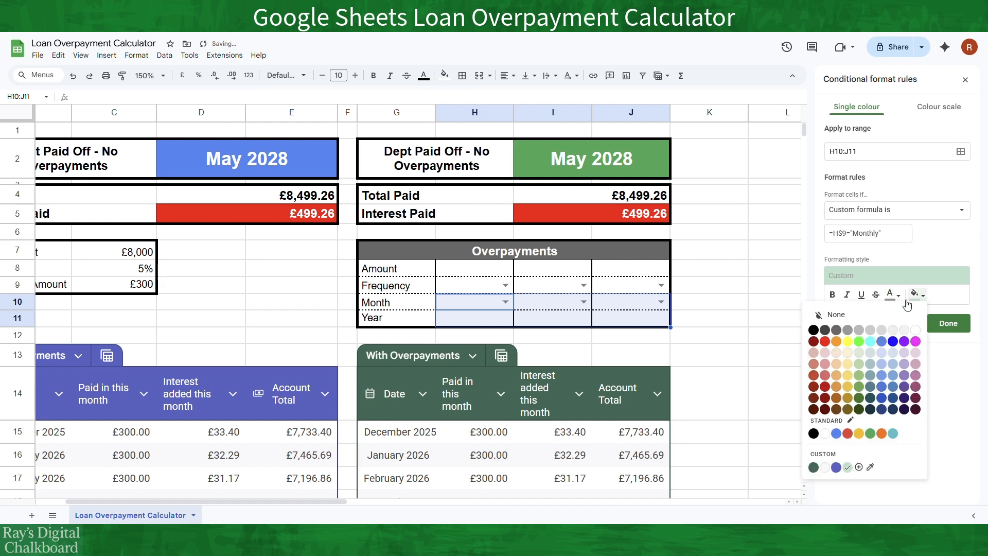
{"action": "left_click", "coordinate": [847, 329]}
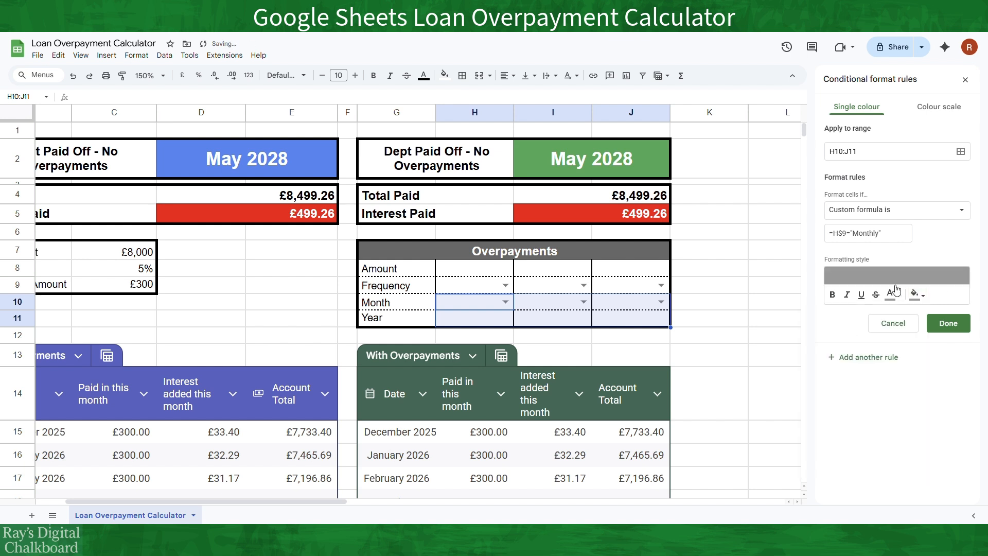
{"action": "left_click", "coordinate": [949, 329]}
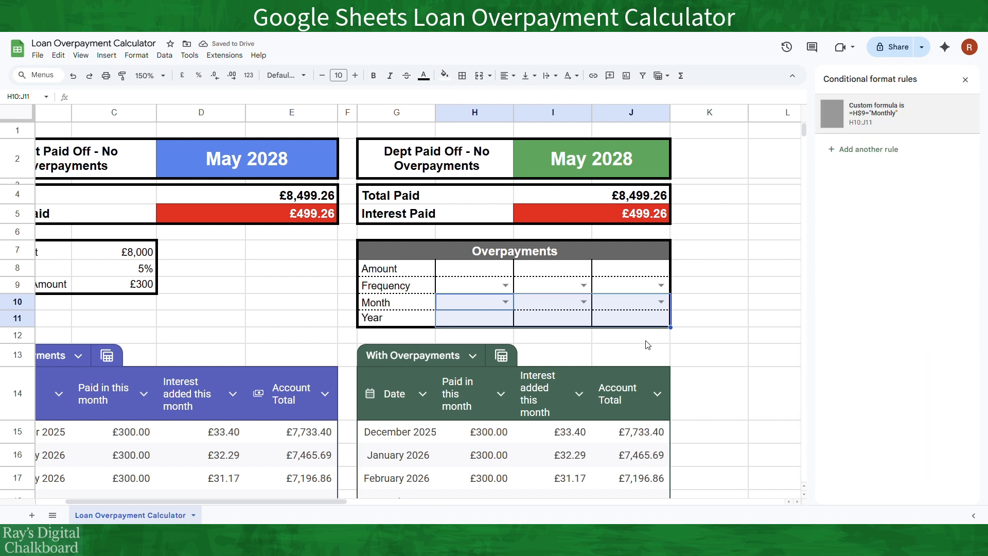
Test the rule by choosing Monthly in the first Frequency cell, and both Monthly and Annually in the second
{"action": "left_click", "coordinate": [504, 287]}
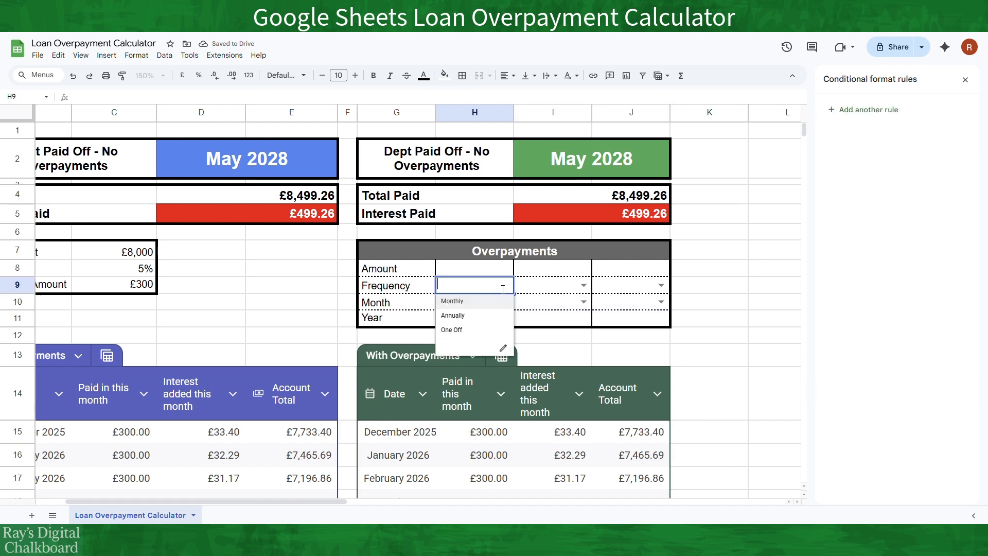
{"action": "left_click", "coordinate": [456, 302]}
{"action": "left_click", "coordinate": [583, 285]}
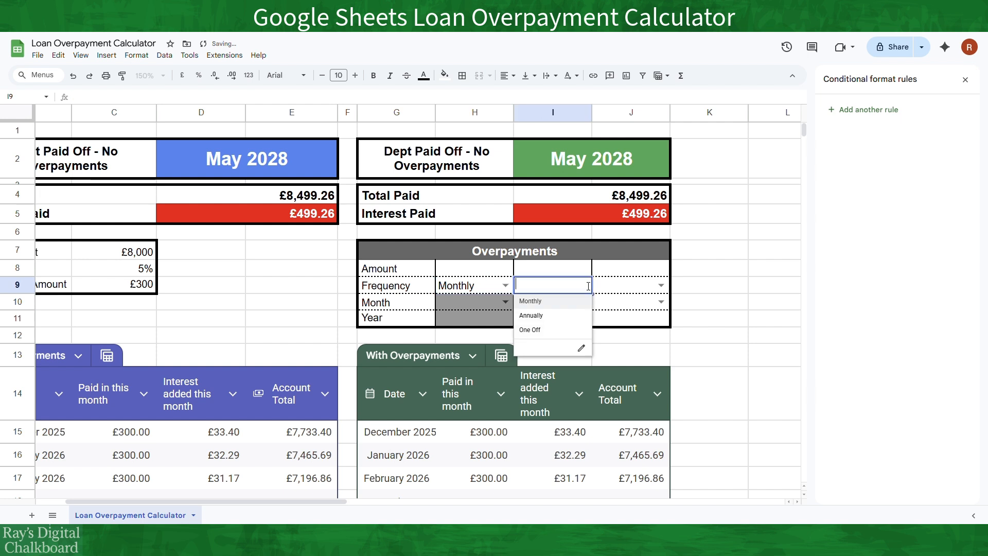
{"action": "left_click", "coordinate": [553, 303]}
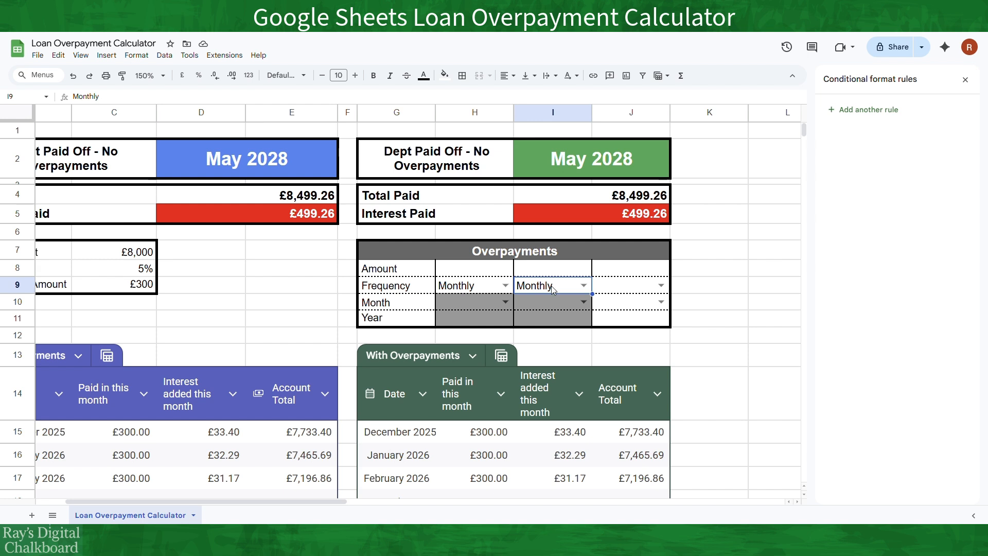
{"action": "left_click", "coordinate": [489, 289]}
{"action": "left_click", "coordinate": [529, 288]}
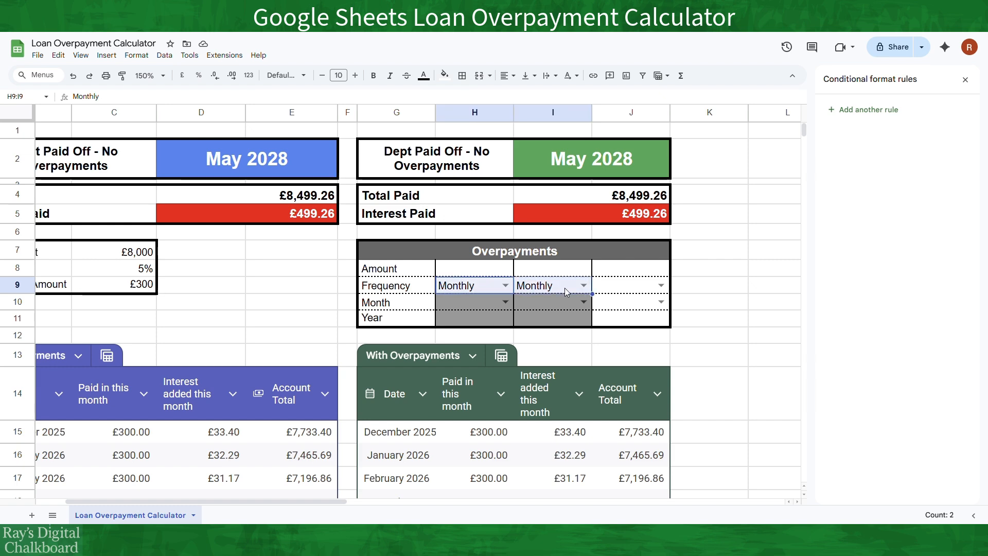
{"action": "left_click", "coordinate": [570, 287]}
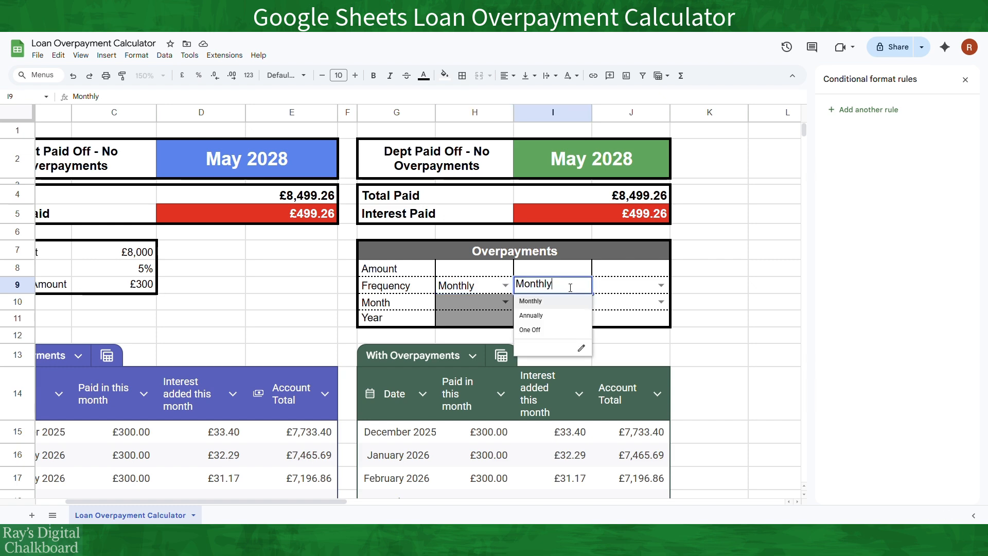
{"action": "left_click", "coordinate": [545, 315]}
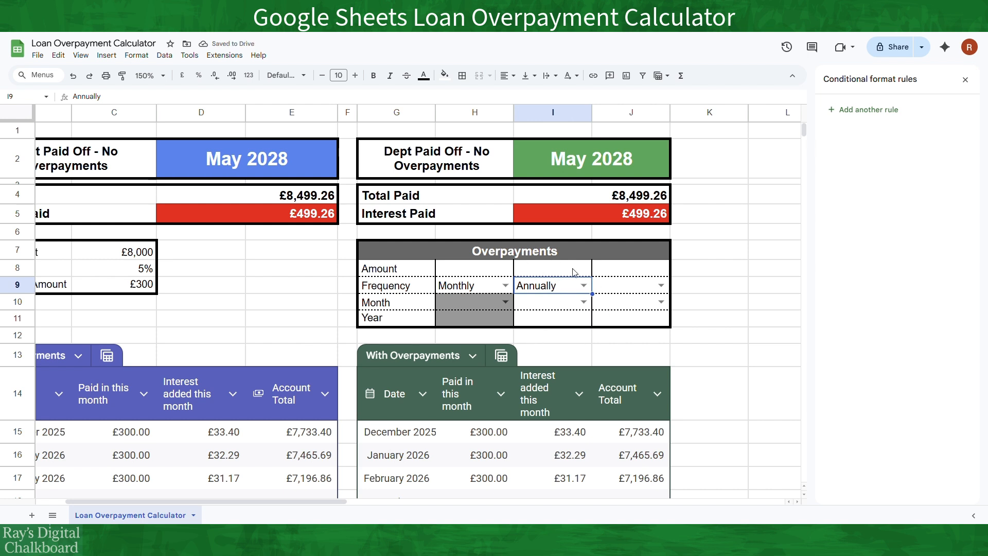
Add a conditional formatting rule for the Year cells H11:J11 with the custom formula =H9="Annually"
{"action": "left_click_drag", "start_coordinate": [479, 318], "coordinate": [618, 323]}
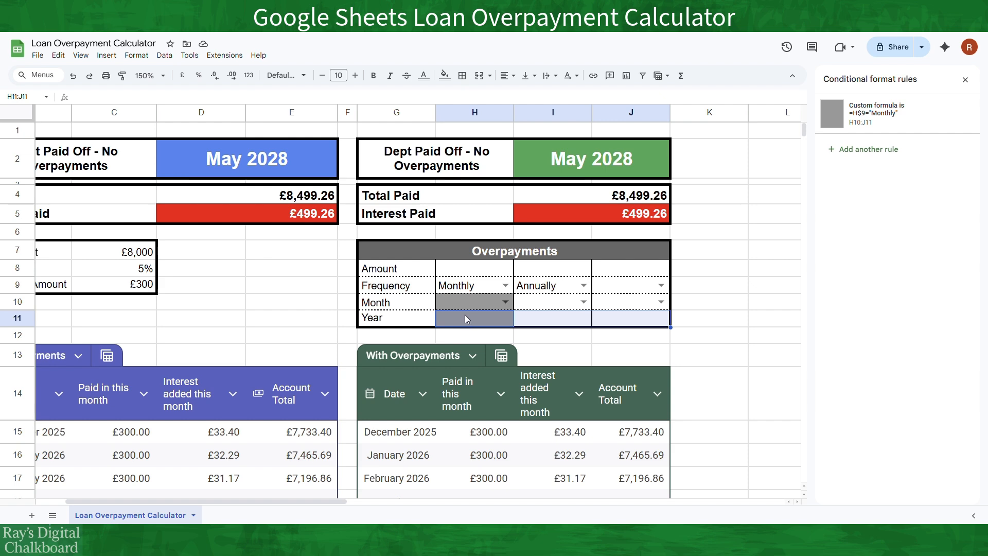
{"action": "left_click", "coordinate": [868, 150]}
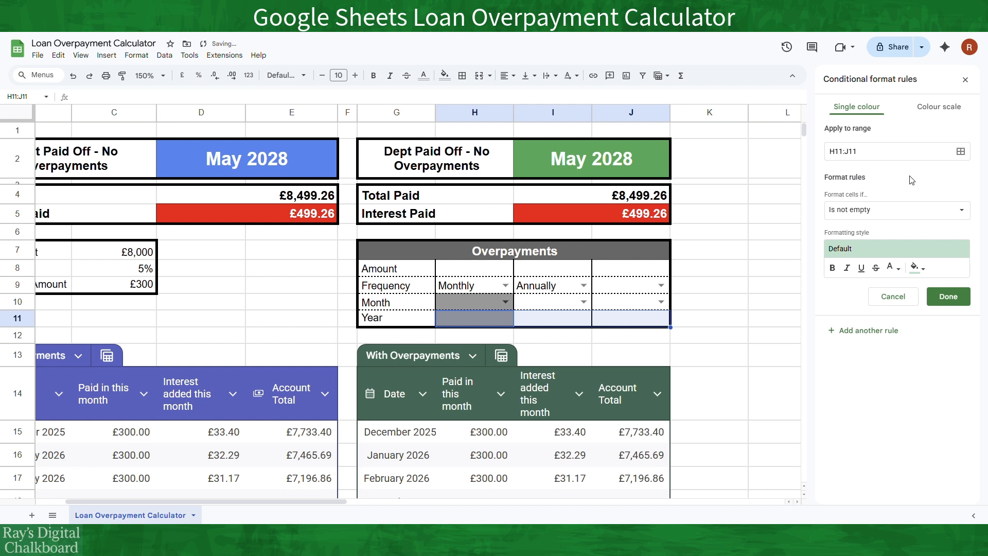
{"action": "left_click", "coordinate": [907, 210]}
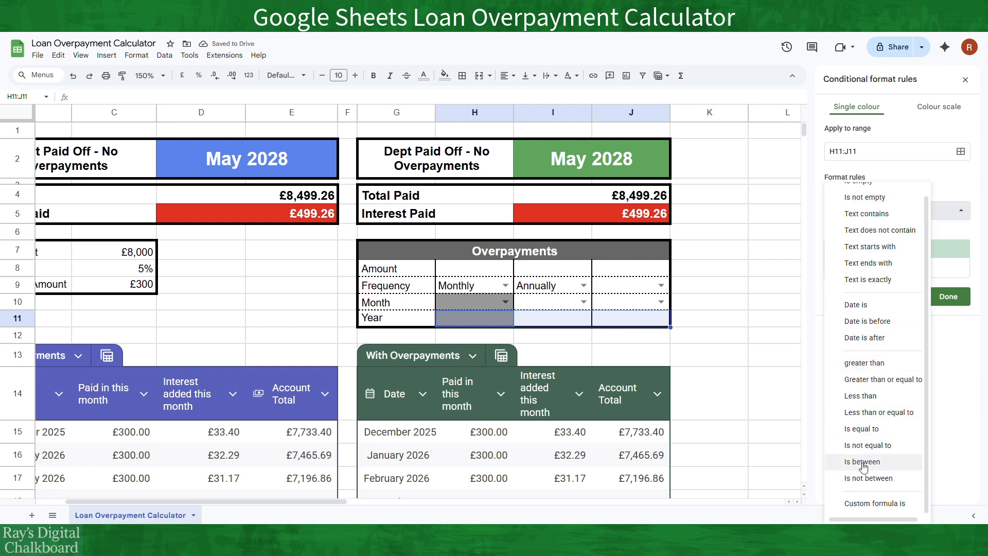
{"action": "left_click", "coordinate": [875, 503]}
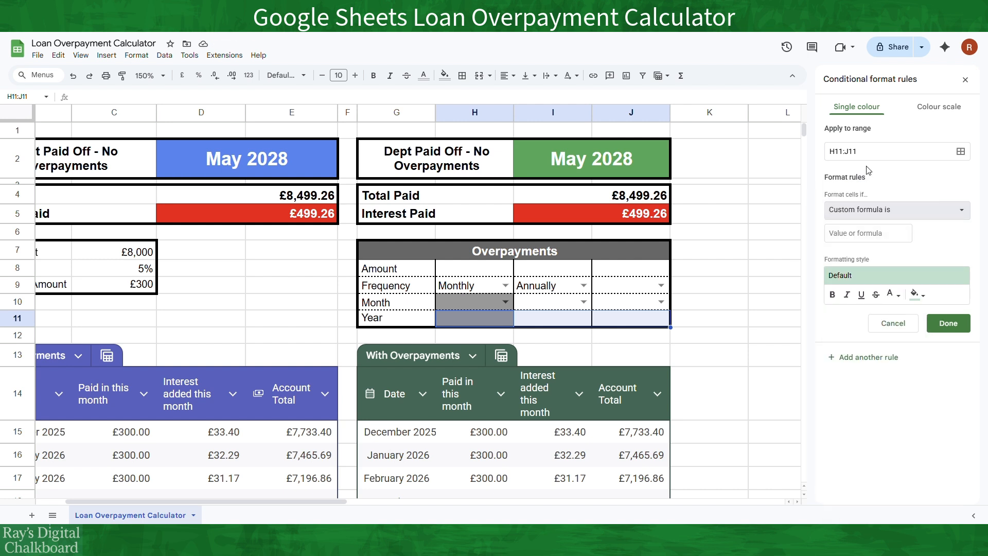
{"action": "left_click", "coordinate": [874, 232]}
{"action": "type", "text": "="}
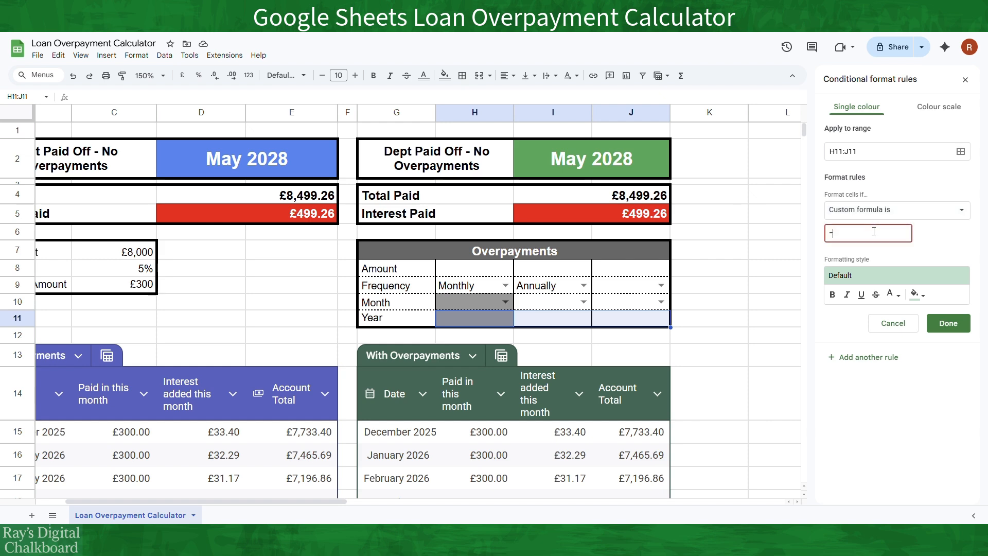
{"action": "type", "text": "H9"}
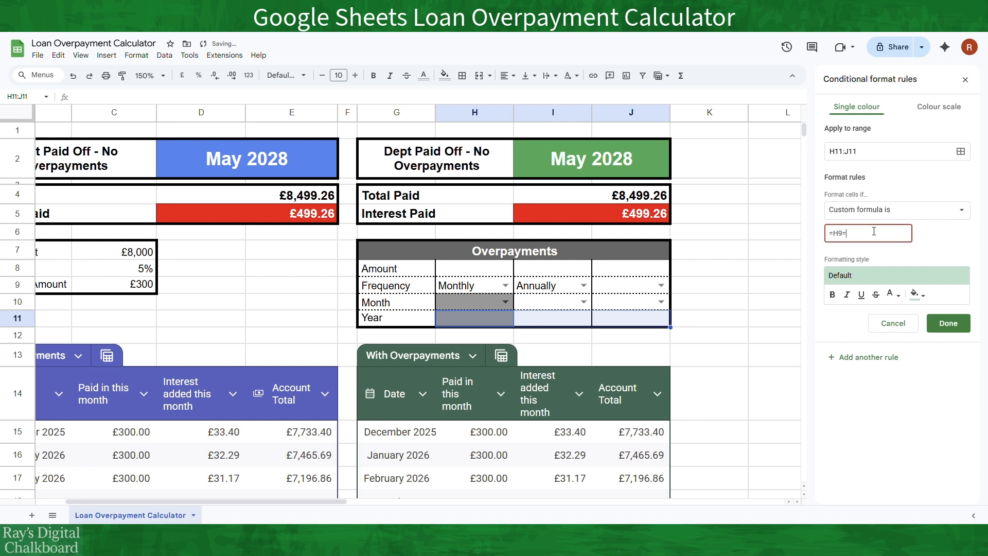
{"action": "type", "text": "=\"Annually"}
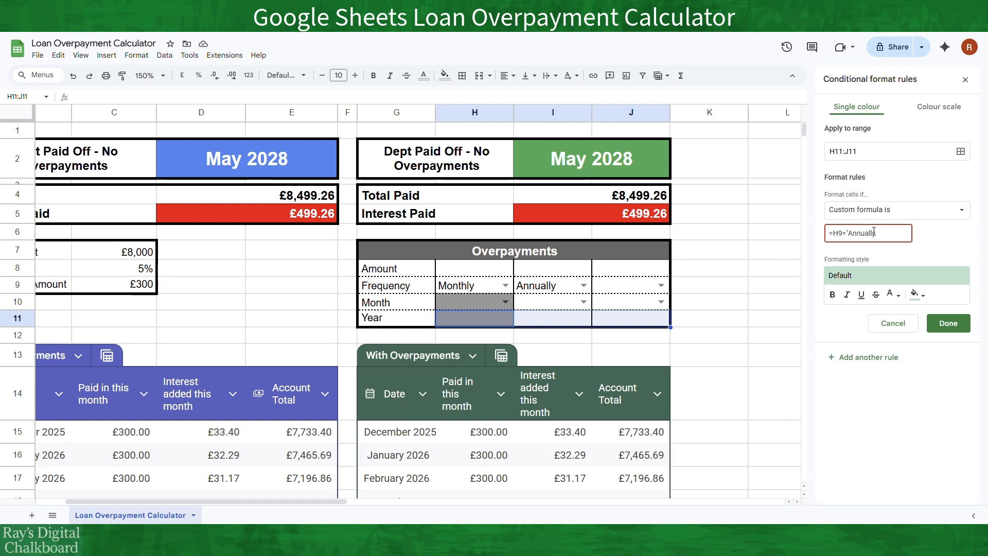
{"action": "type", "text": "\""}
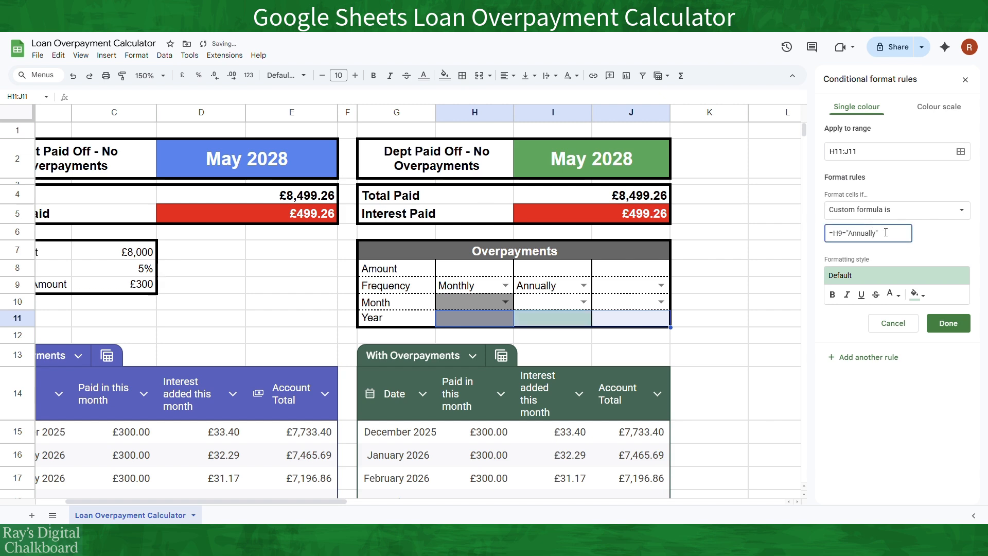
{"action": "left_click", "coordinate": [943, 243]}
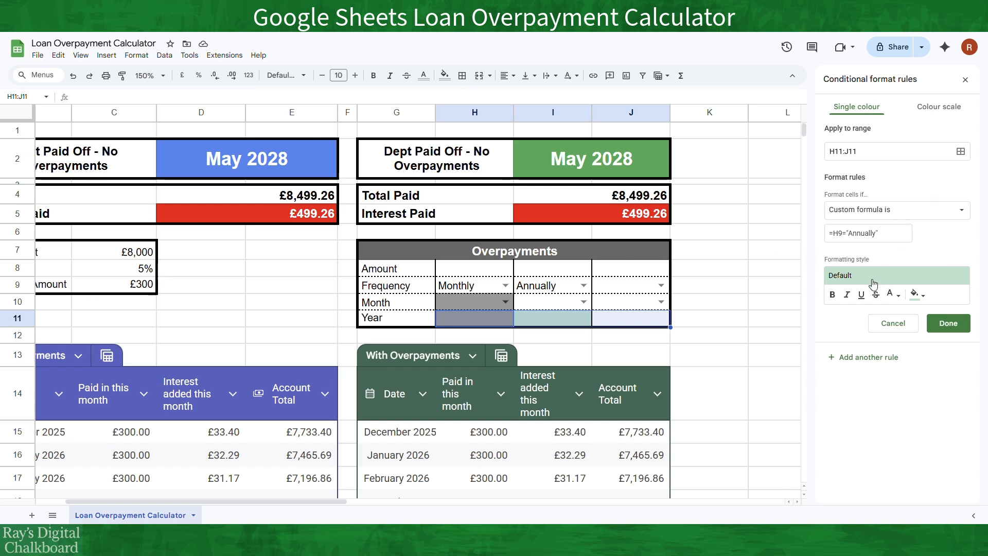
Give the Annually rule the same mid grey for fill and text, save it, and close the conditional formatting rules
{"action": "left_click", "coordinate": [916, 295]}
{"action": "left_click", "coordinate": [848, 332]}
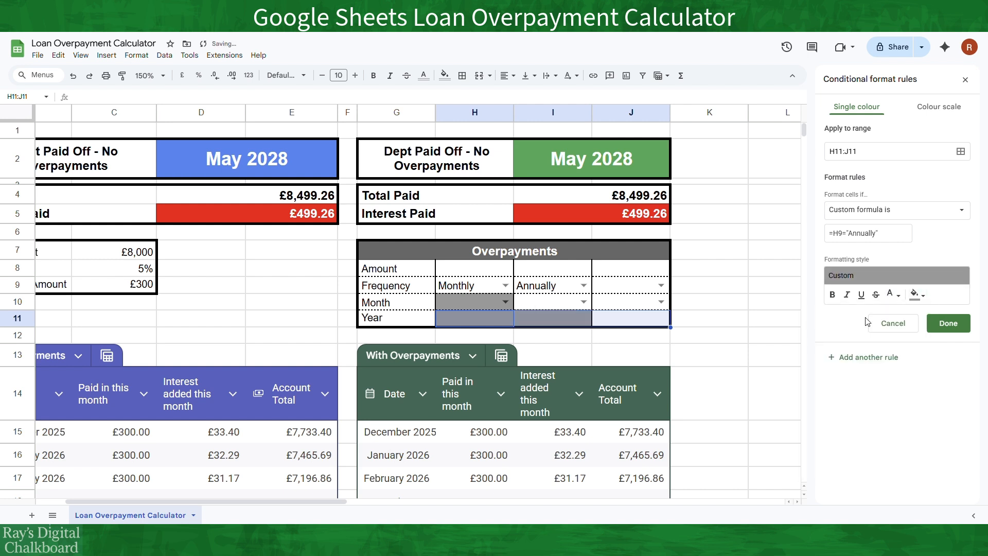
{"action": "left_click", "coordinate": [893, 295]}
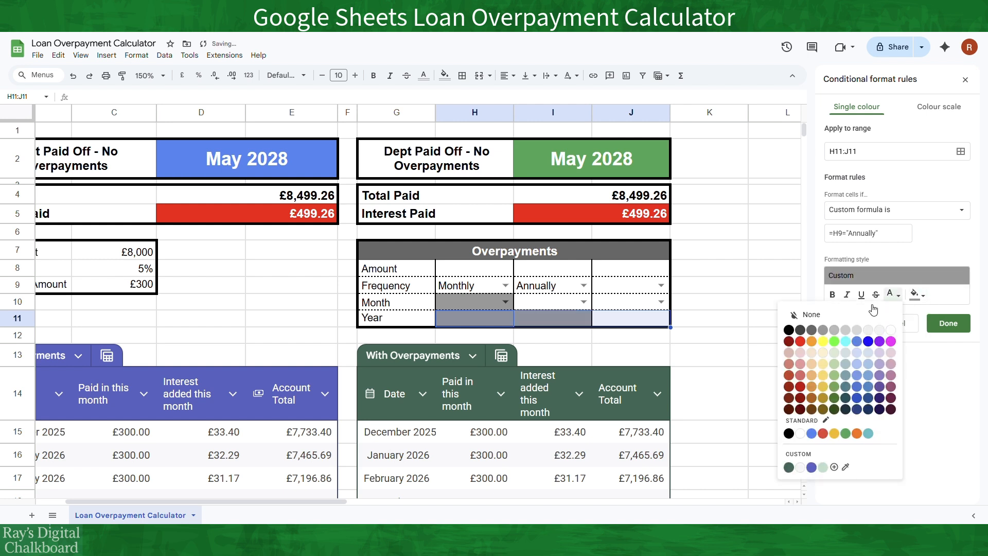
{"action": "left_click", "coordinate": [825, 332]}
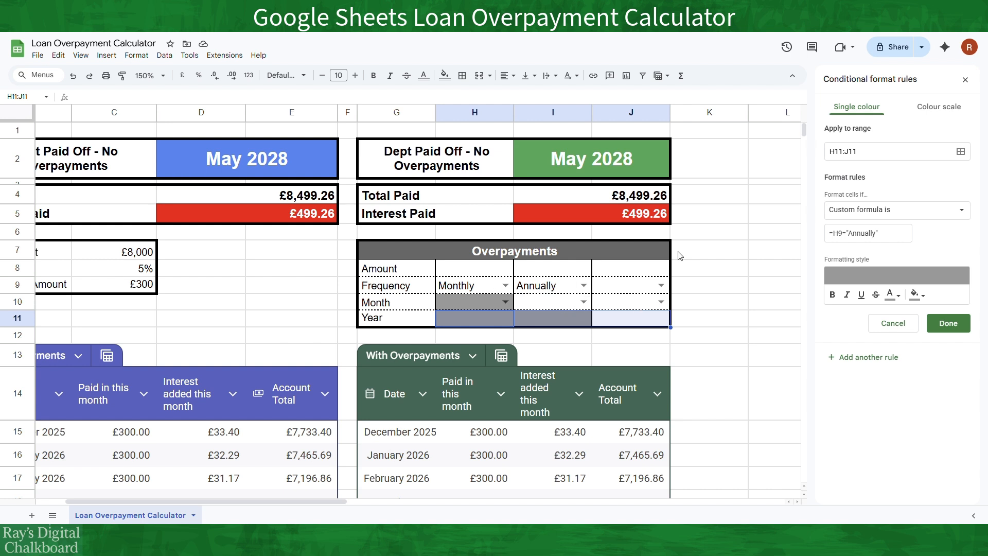
{"action": "left_click", "coordinate": [949, 323]}
{"action": "left_click", "coordinate": [965, 80]}
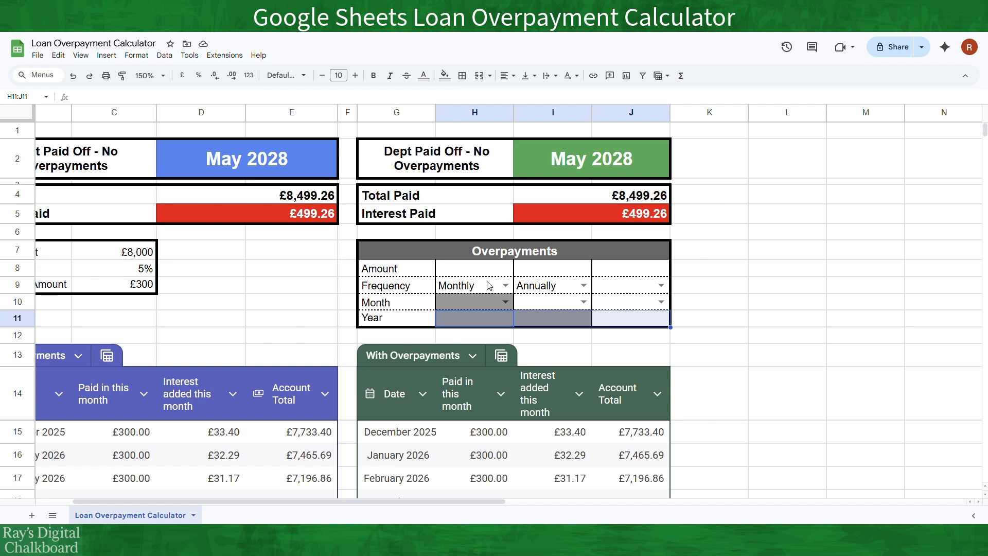
Clear the test choices from the Frequency cells H9:I9
{"action": "left_click_drag", "start_coordinate": [490, 291], "coordinate": [547, 293]}
{"action": "key", "text": "Delete"}
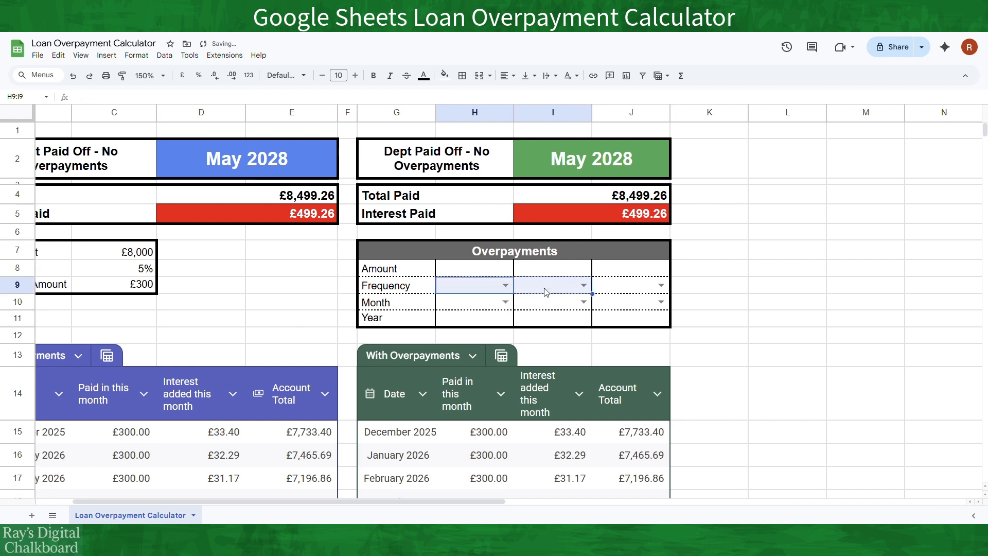
Append + and a line break to the =$C$9 formula in H15 of the With Overpayments table, and enlarge the formula bar
{"action": "scroll", "coordinate": [550, 307], "scroll_direction": "down", "scroll_amount": 2}
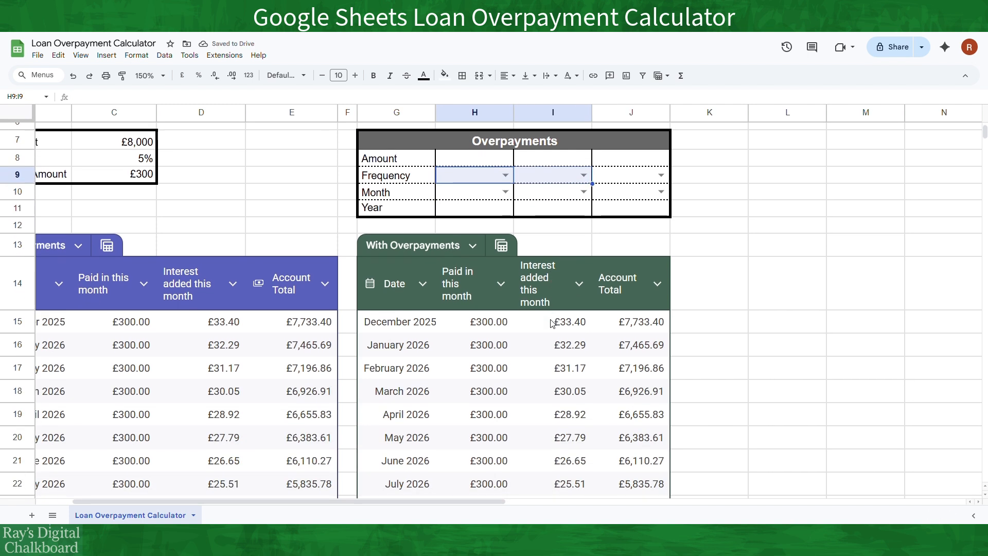
{"action": "left_click", "coordinate": [501, 335]}
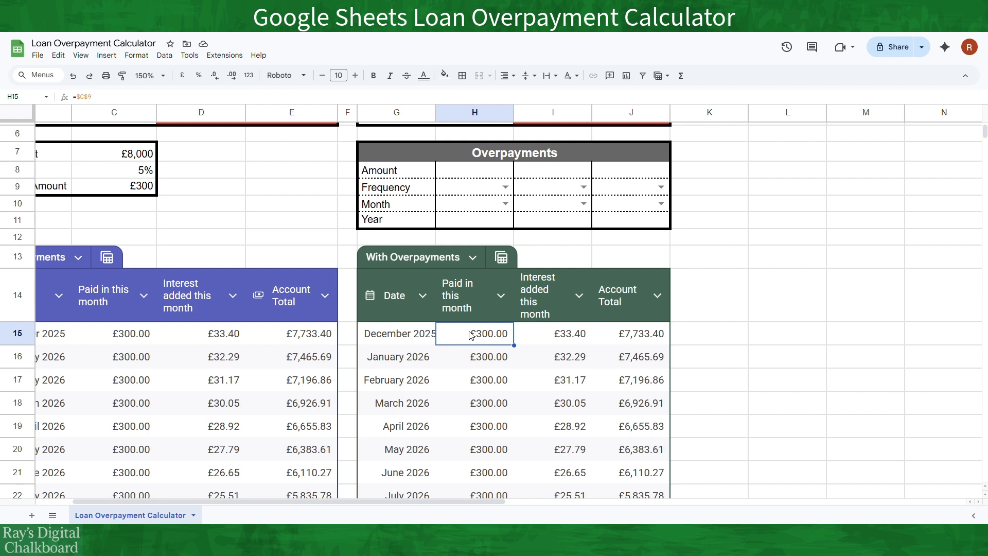
{"action": "left_click", "coordinate": [158, 97]}
{"action": "type", "text": "+"}
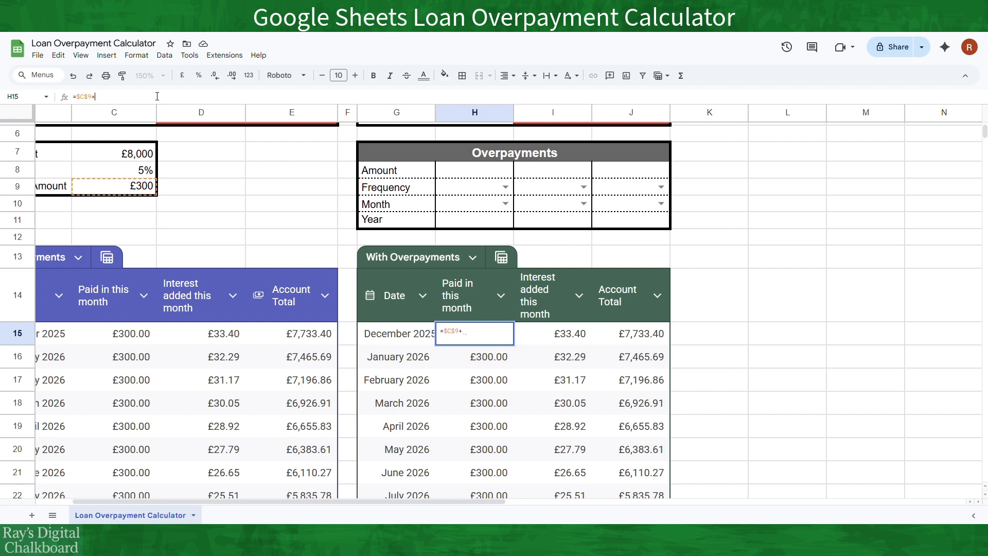
{"action": "key", "text": "alt+Return"}
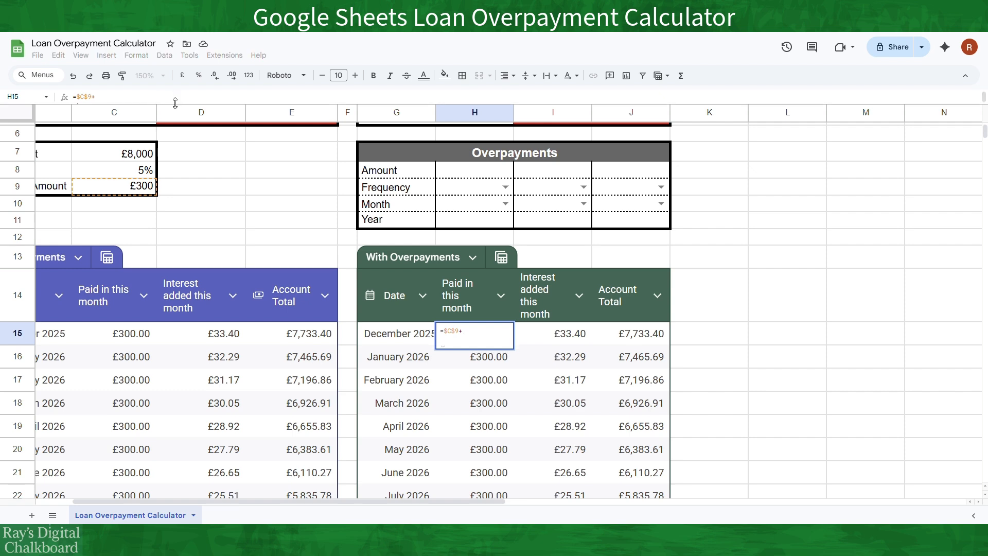
{"action": "left_click_drag", "start_coordinate": [175, 112], "coordinate": [178, 166]}
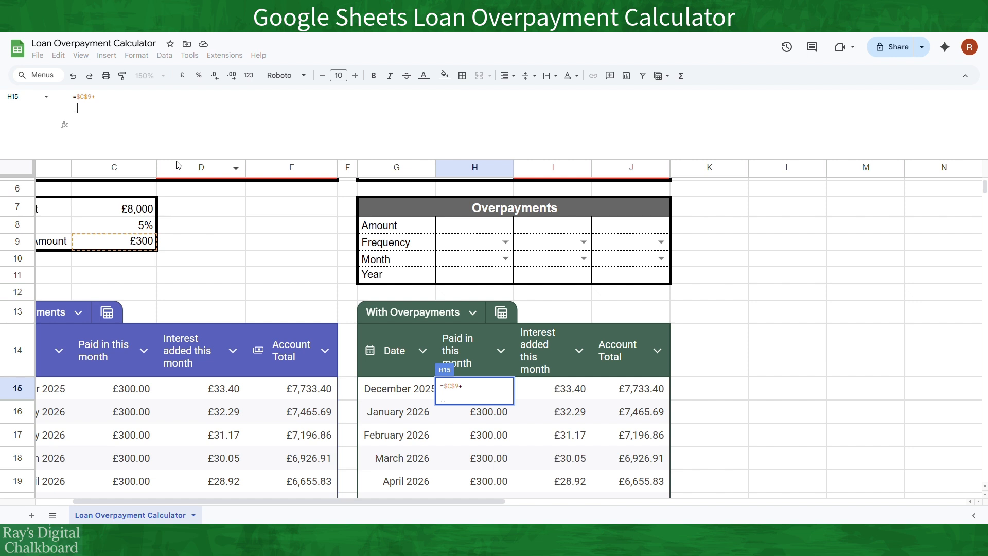
Begin a filter( function on the second line of the H15 formula, with the Amount cells H8:J8 as its range
{"action": "type", "text": "fil"}
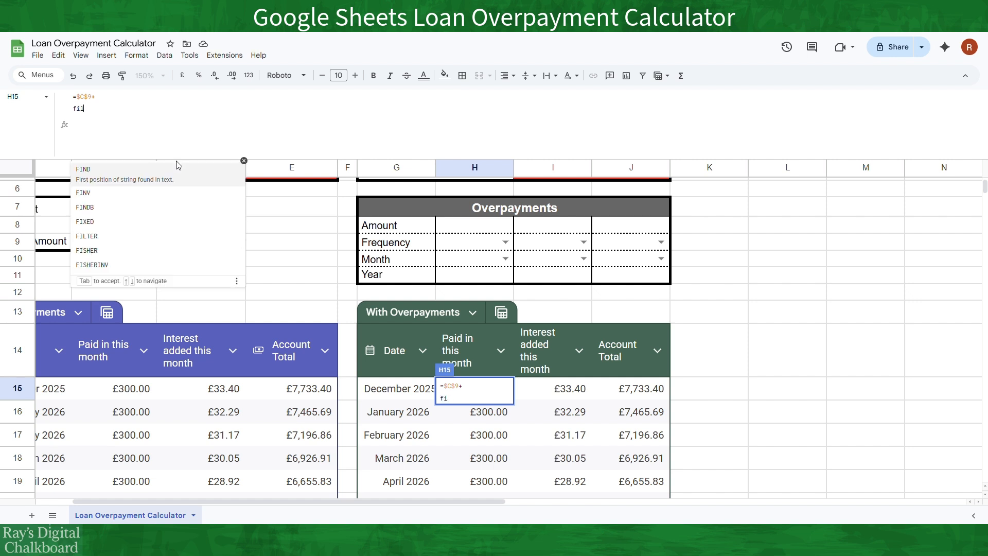
{"action": "type", "text": "ter"}
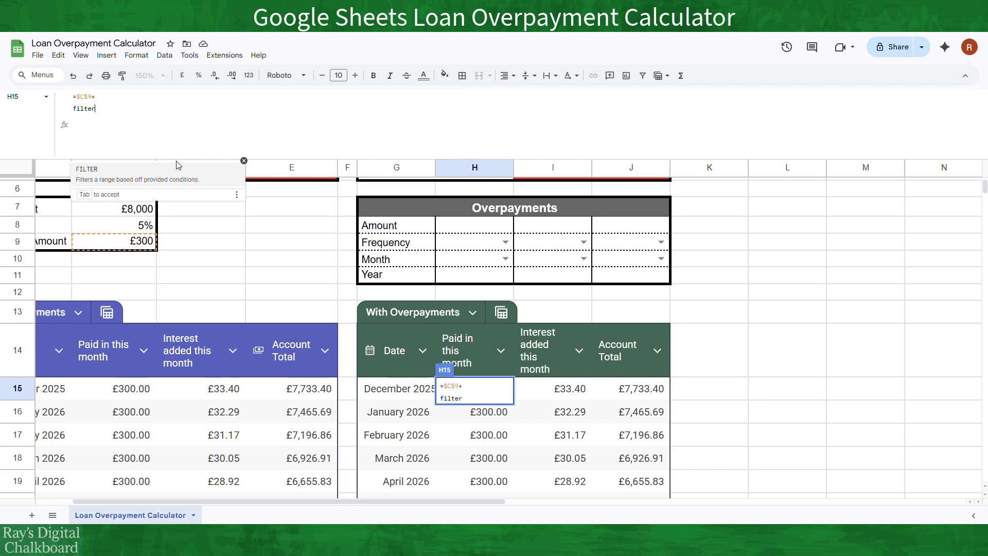
{"action": "type", "text": "("}
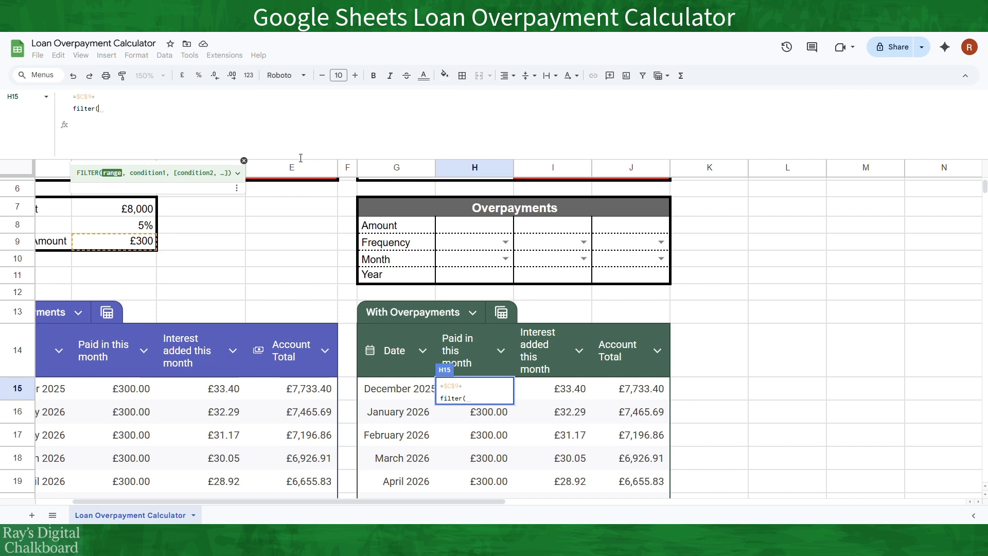
{"action": "left_click_drag", "start_coordinate": [479, 226], "coordinate": [607, 229]}
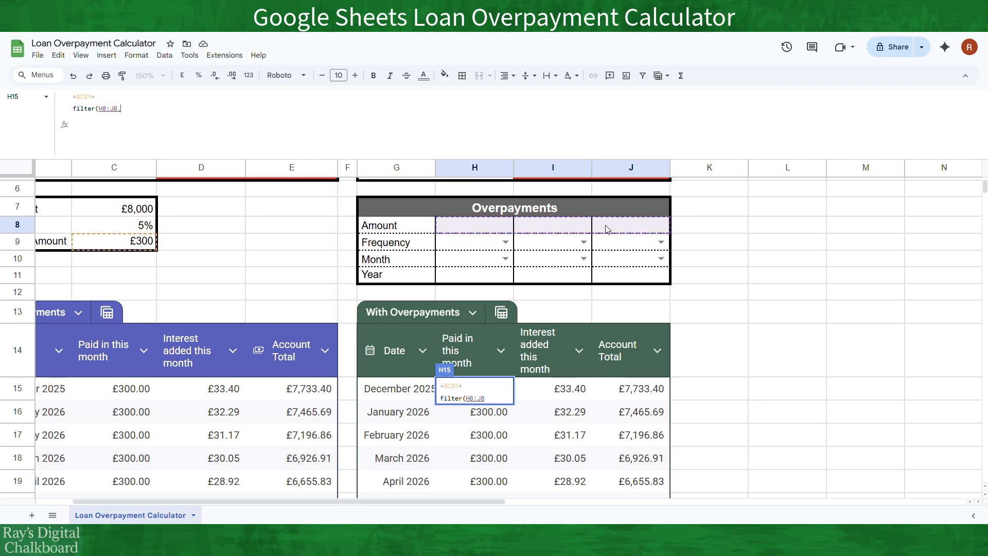
{"action": "type", "text": ","}
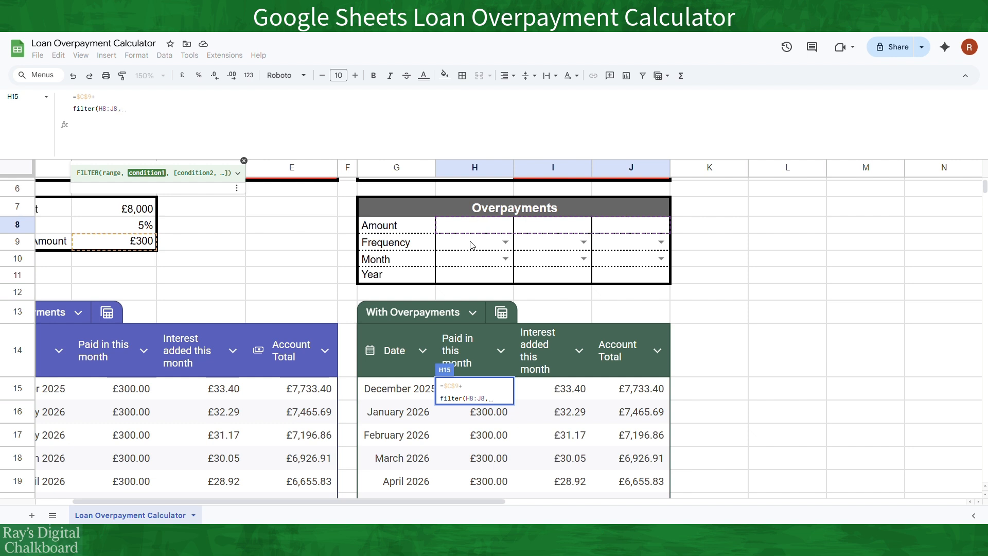
Add the condition H9:J9="Monthly" for the Frequency cells to the filter and close its bracket
{"action": "left_click_drag", "start_coordinate": [472, 245], "coordinate": [607, 248]}
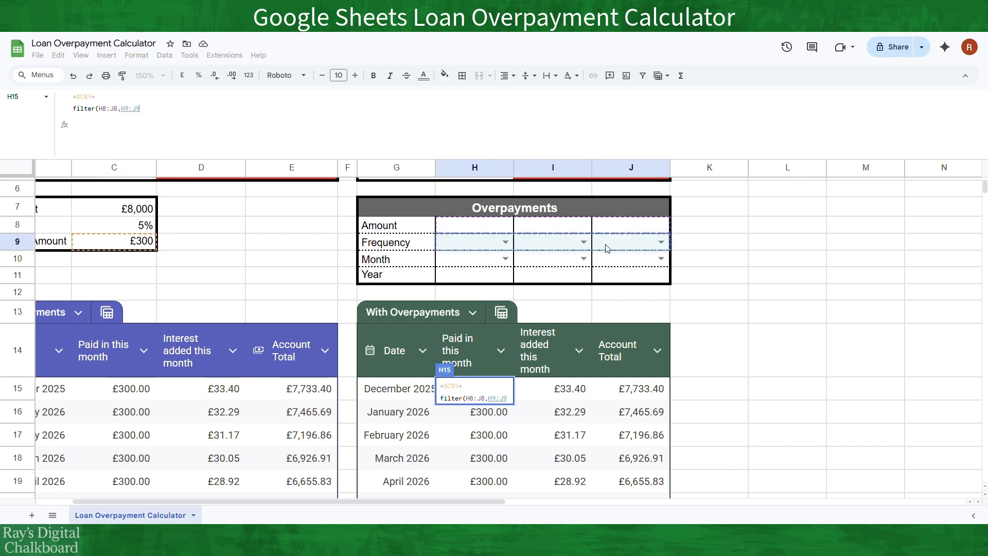
{"action": "type", "text": "="}
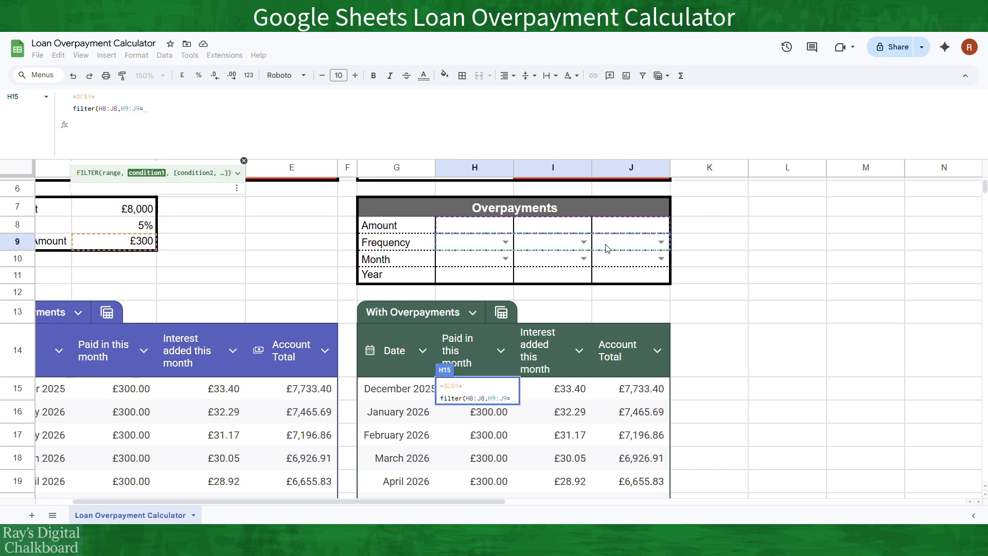
{"action": "type", "text": "Monthly"}
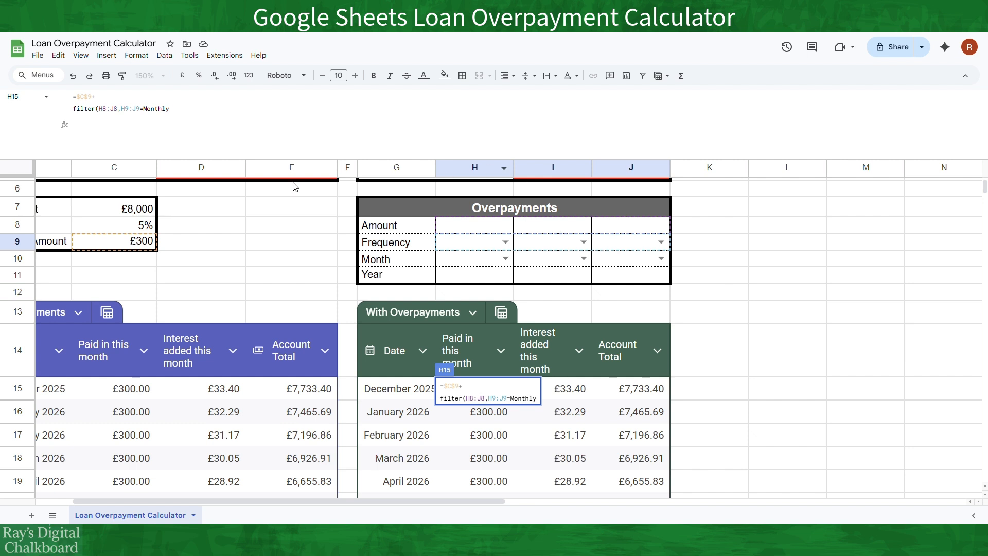
{"action": "left_click", "coordinate": [144, 109]}
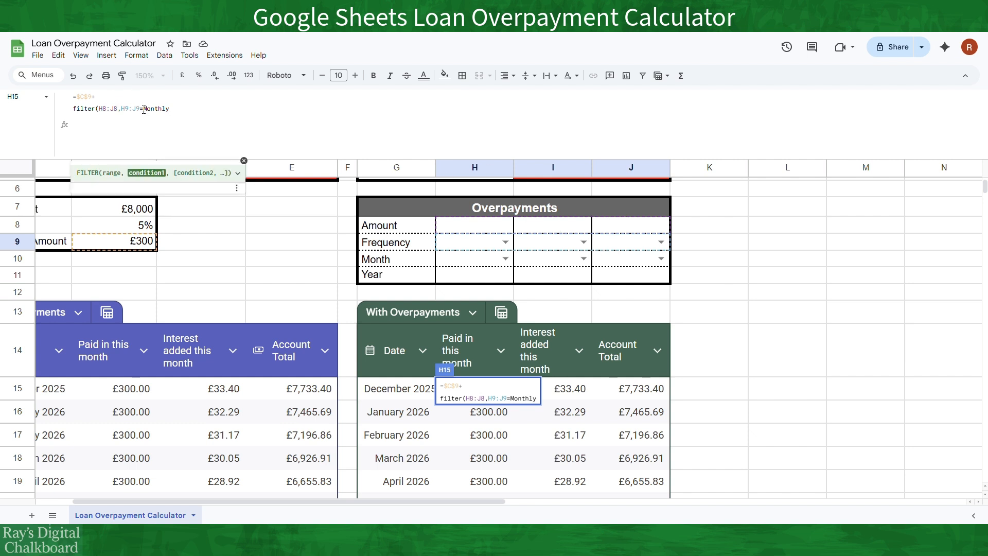
{"action": "type", "text": "\""}
{"action": "left_click", "coordinate": [177, 108]}
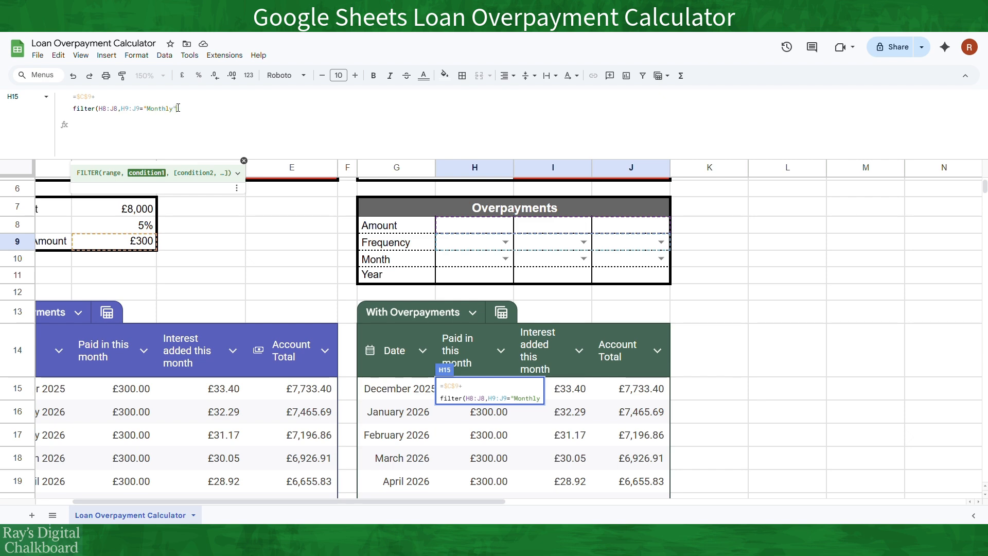
{"action": "type", "text": "\")"}
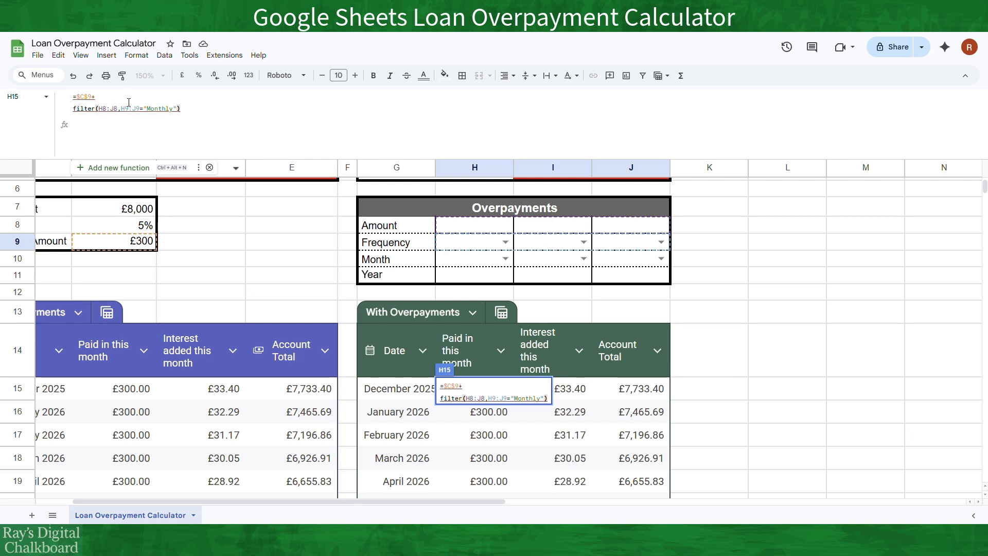
Wrap the Monthly filter in the H15 formula in a sum function
{"action": "left_click", "coordinate": [74, 108]}
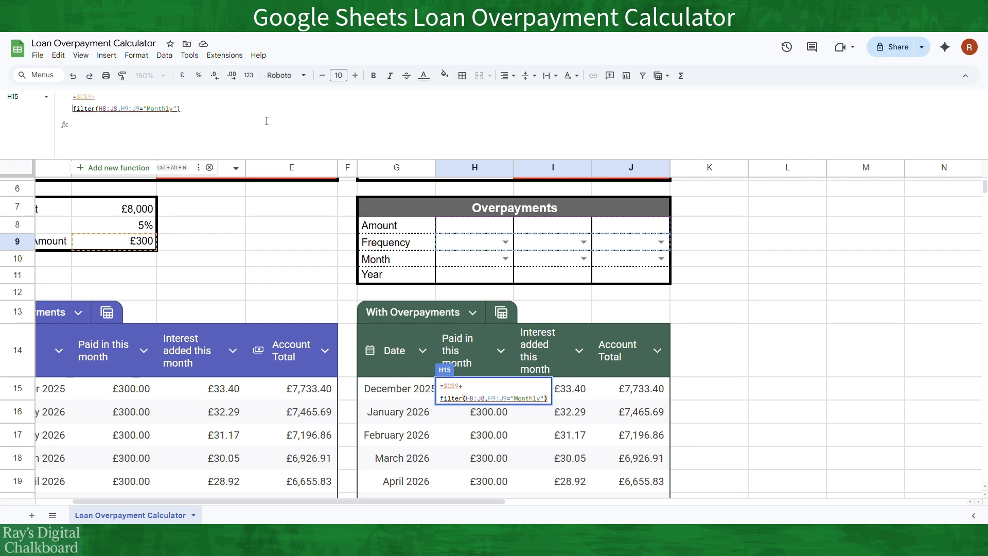
{"action": "type", "text": "sum("}
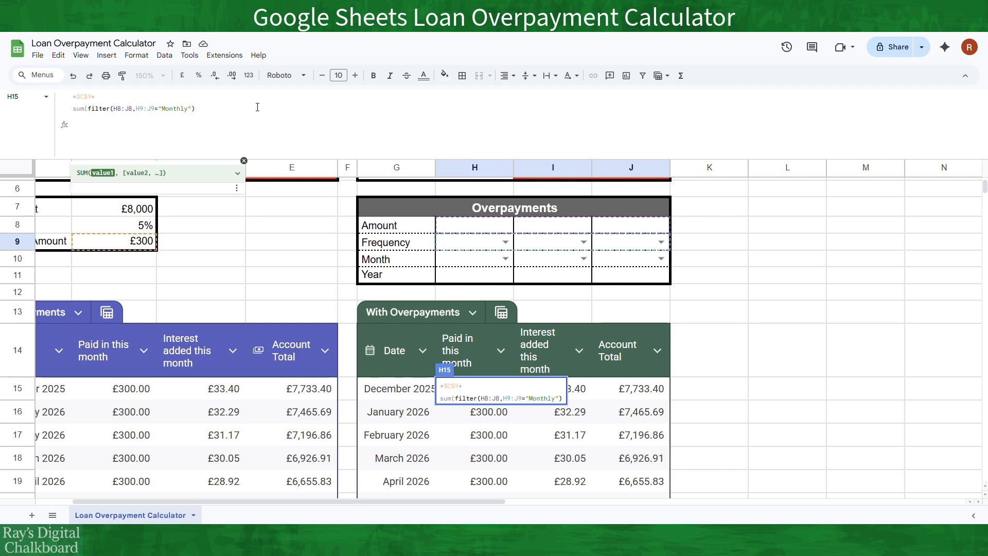
{"action": "left_click", "coordinate": [257, 107]}
{"action": "type", "text": ")"}
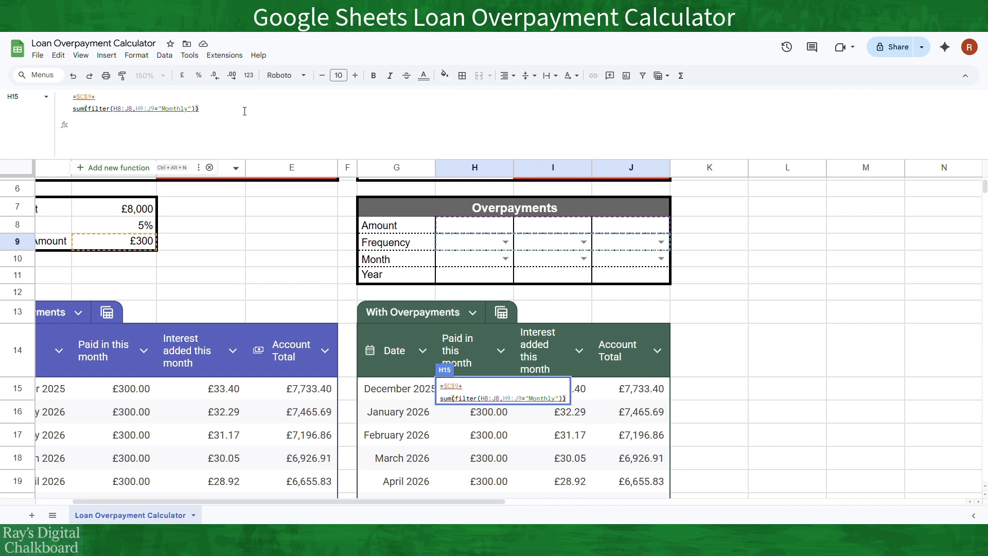
Wrap the Monthly sum in the H15 formula in iferror with 0 as the value if error
{"action": "mouse_move", "coordinate": [96, 106]}
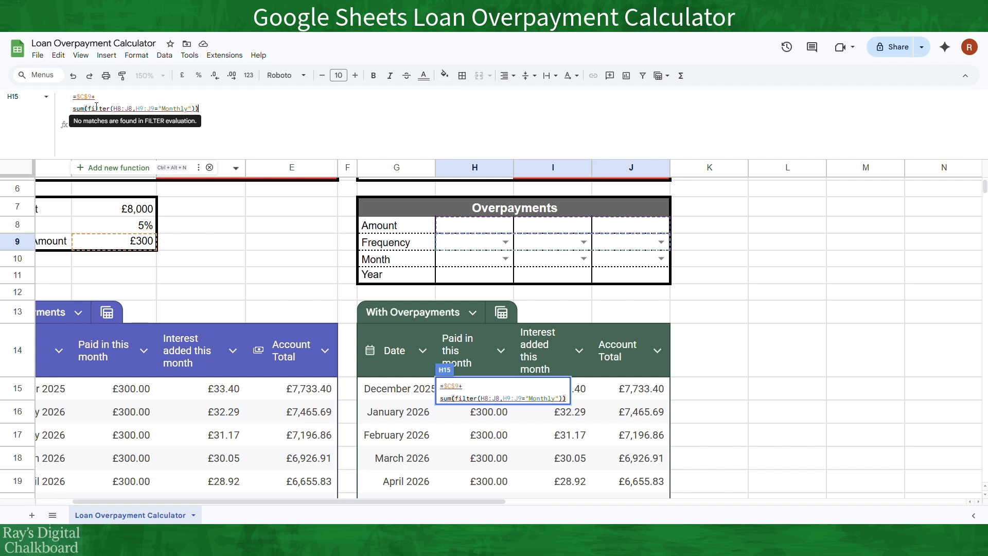
{"action": "left_click", "coordinate": [73, 109]}
{"action": "type", "text": "iferr"}
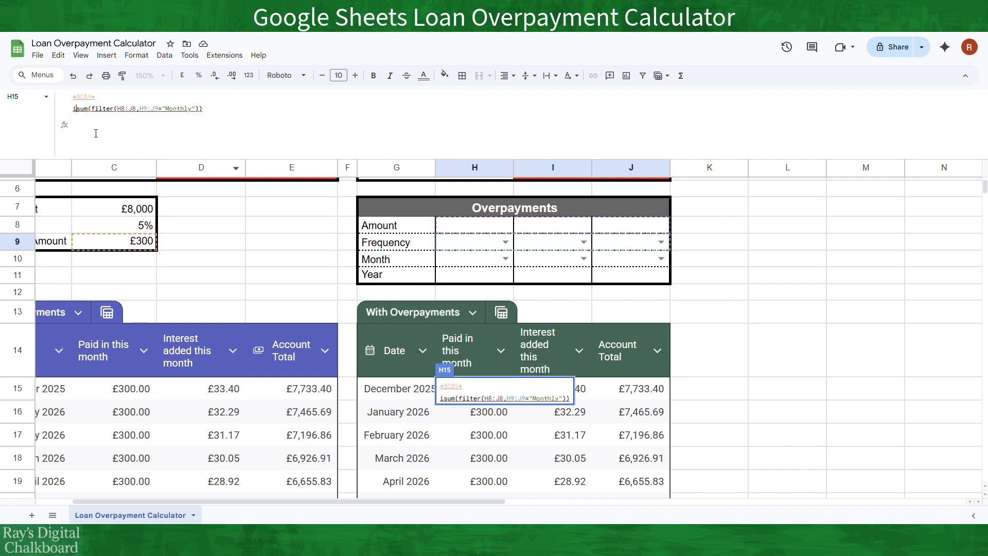
{"action": "type", "text": "or("}
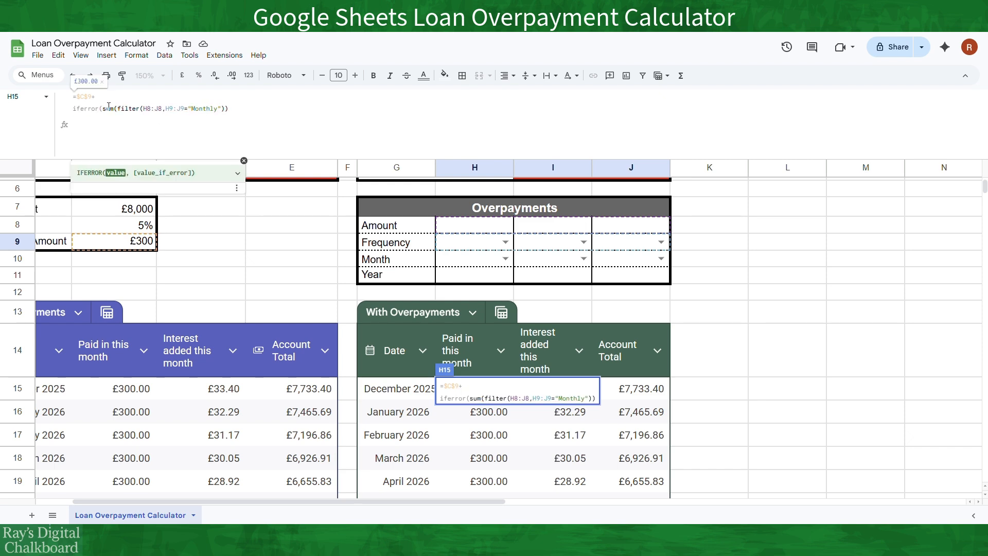
{"action": "left_click_drag", "start_coordinate": [102, 108], "coordinate": [235, 107]}
{"action": "left_click", "coordinate": [236, 107]}
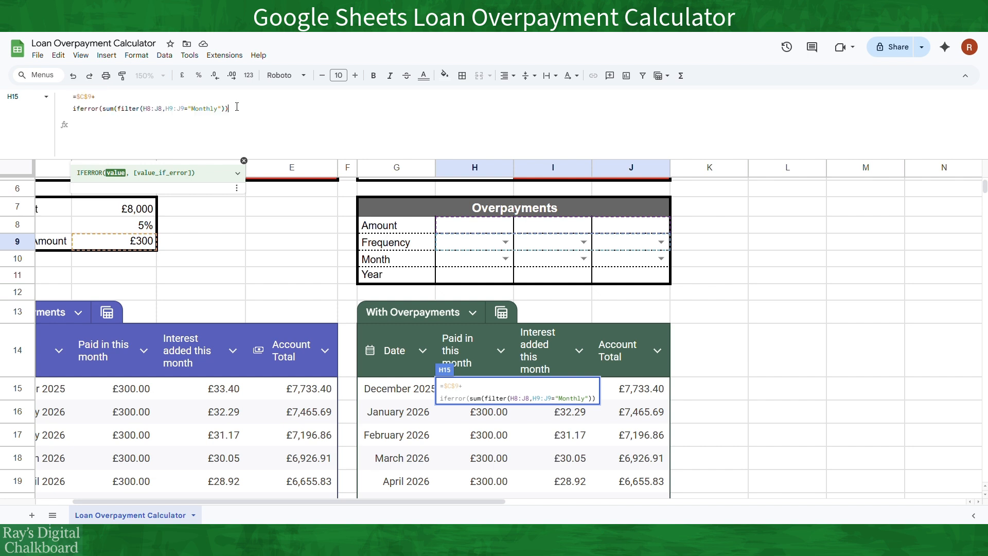
{"action": "type", "text": ",0"}
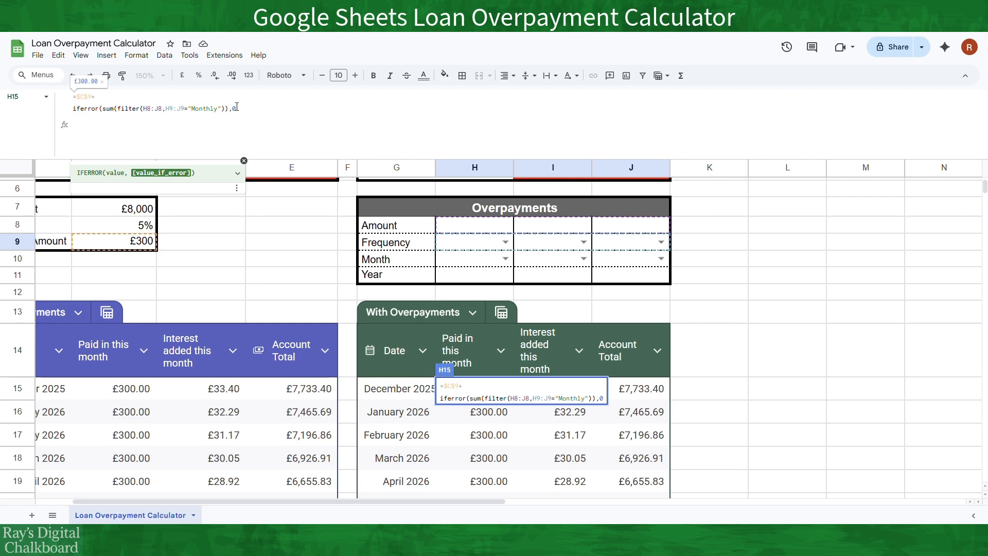
{"action": "type", "text": ")"}
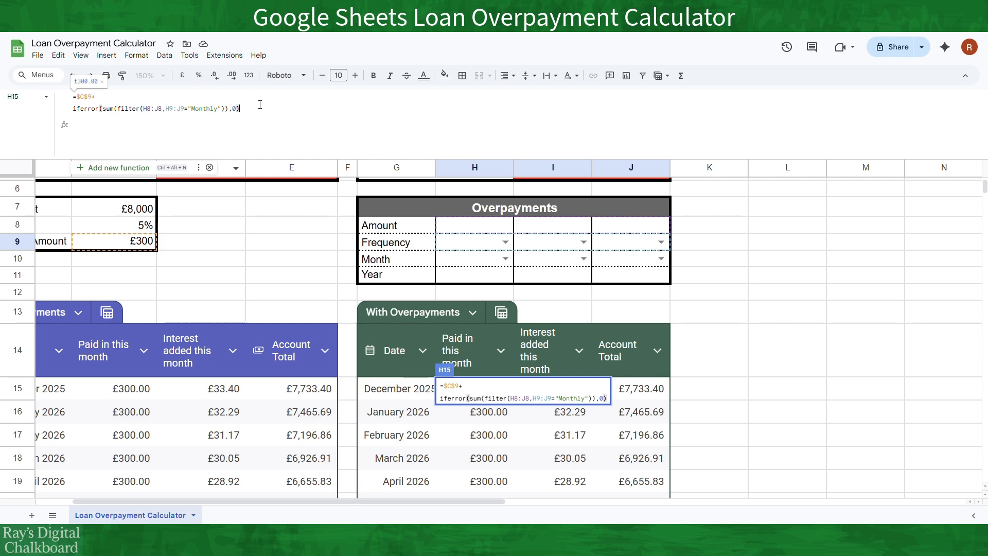
Append + and a copy of the iferror term on a new line, replacing Monthly with Annually in the copy
{"action": "type", "text": "+"}
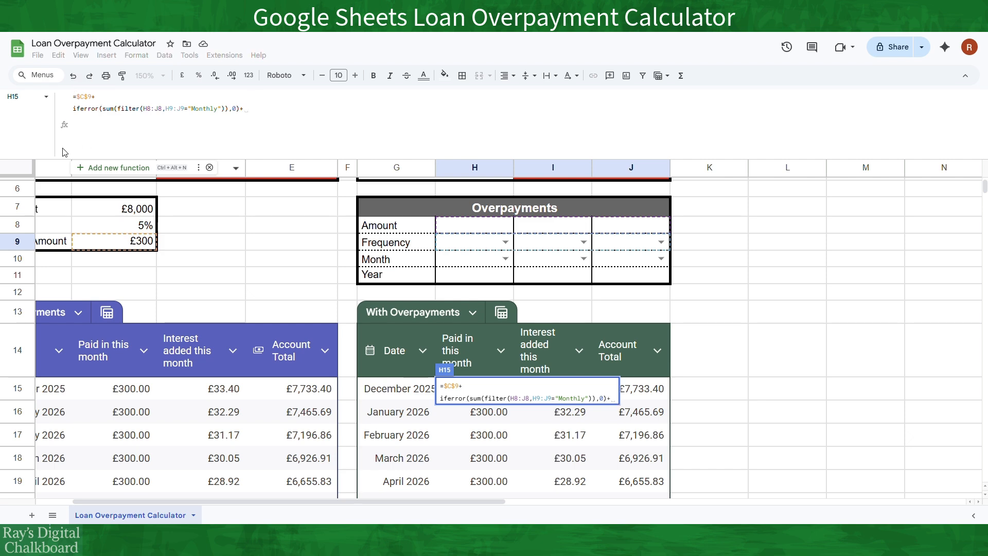
{"action": "left_click_drag", "start_coordinate": [74, 107], "coordinate": [242, 109]}
{"action": "key", "text": "ctrl+c"}
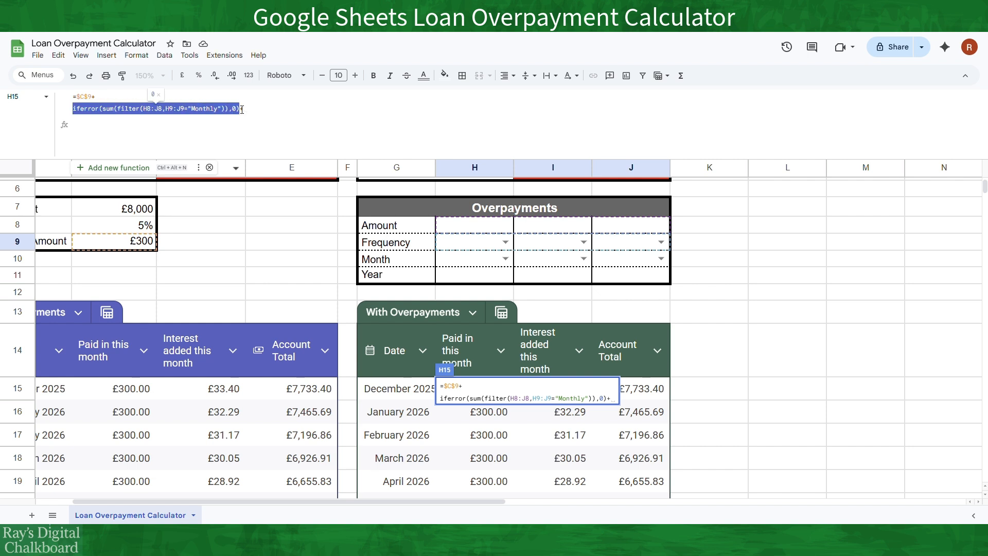
{"action": "left_click", "coordinate": [255, 109]}
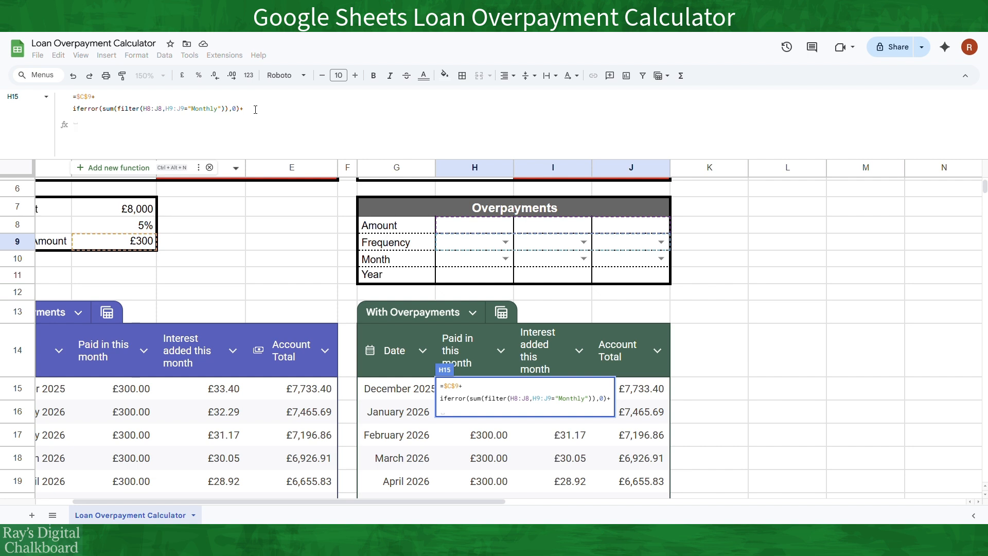
{"action": "key", "text": "ctrl+v"}
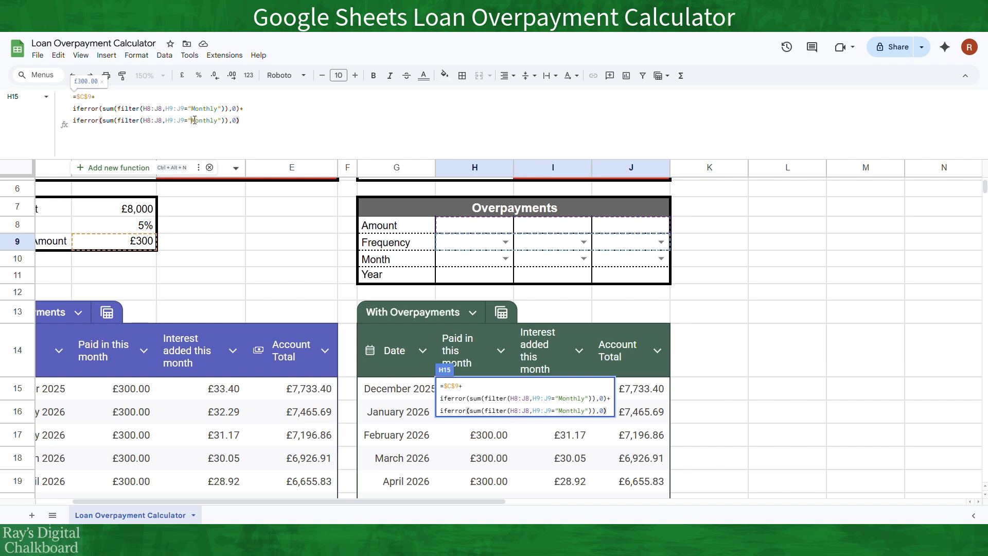
{"action": "left_click_drag", "start_coordinate": [191, 120], "coordinate": [215, 121]}
{"action": "type", "text": "Annual"}
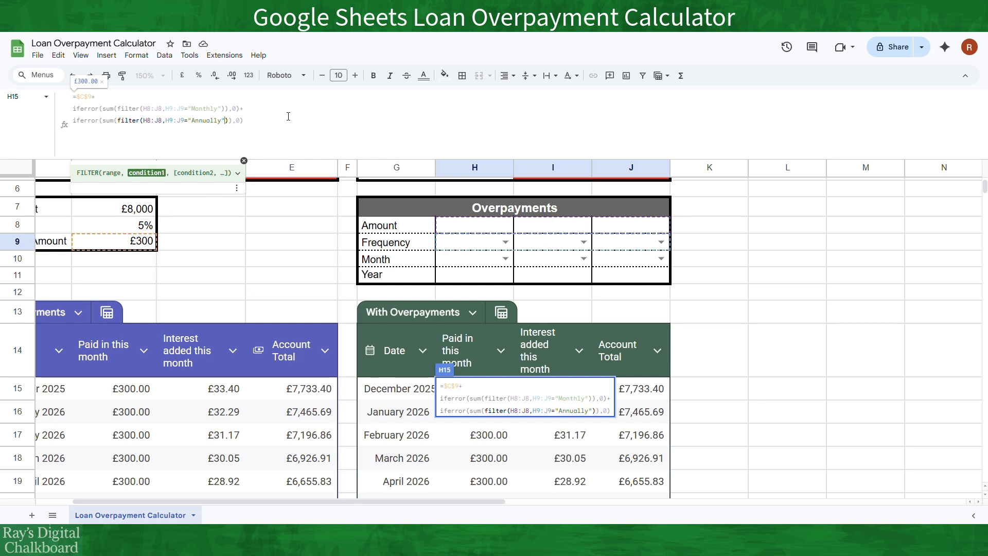
Start a second filter condition in the Annually term with the Month cells, H10:J10=
{"action": "type", "text": ","}
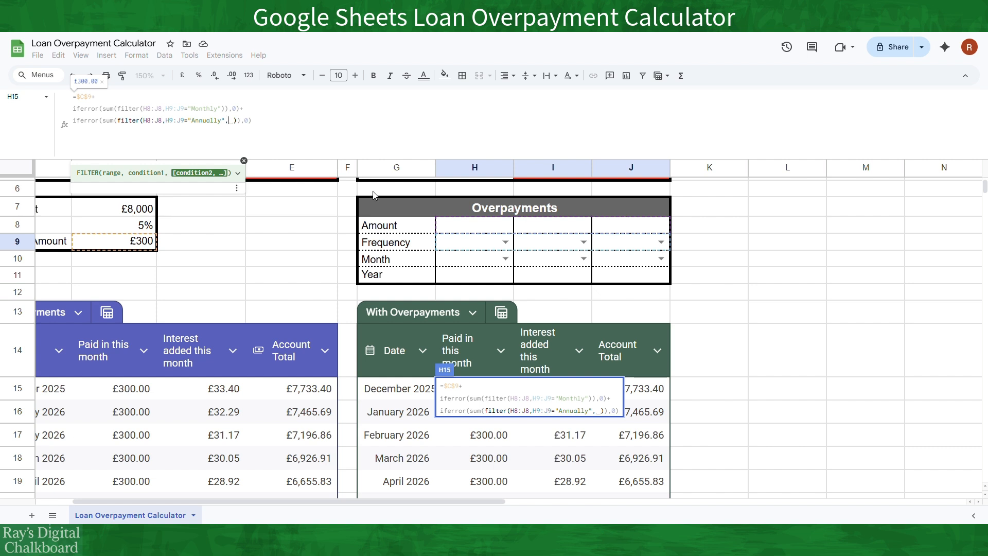
{"action": "left_click", "coordinate": [461, 260]}
{"action": "left_click_drag", "start_coordinate": [461, 261], "coordinate": [600, 263]}
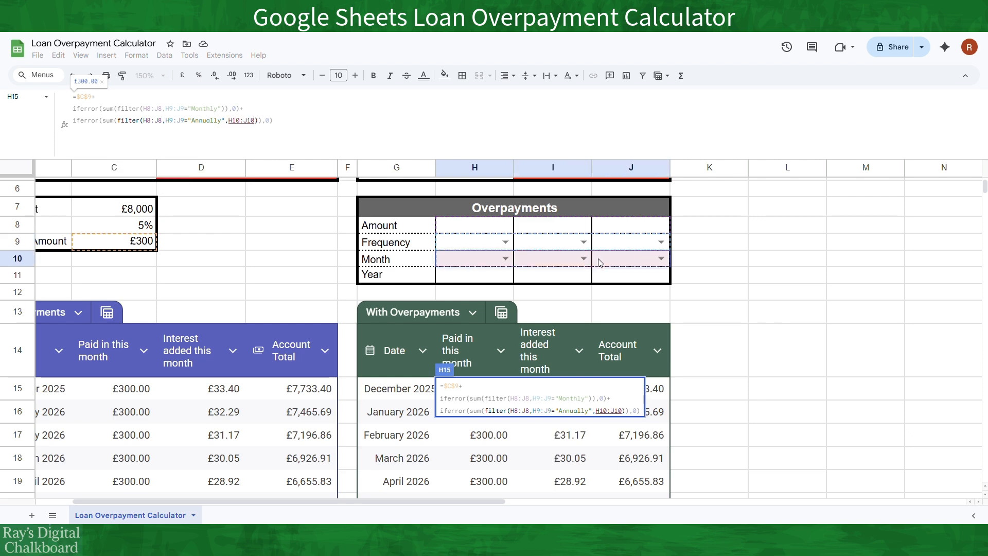
{"action": "type", "text": "="}
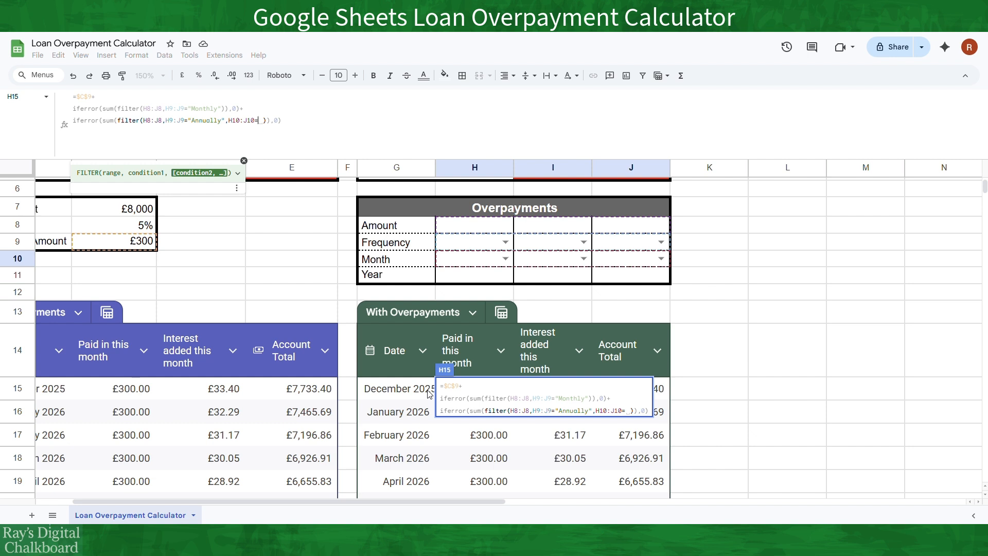
Complete the Annually term's month condition in the H15 formula with left(G15,search(" ",G15)-1), matching the month name in the Date cell
{"action": "type", "text": "left"}
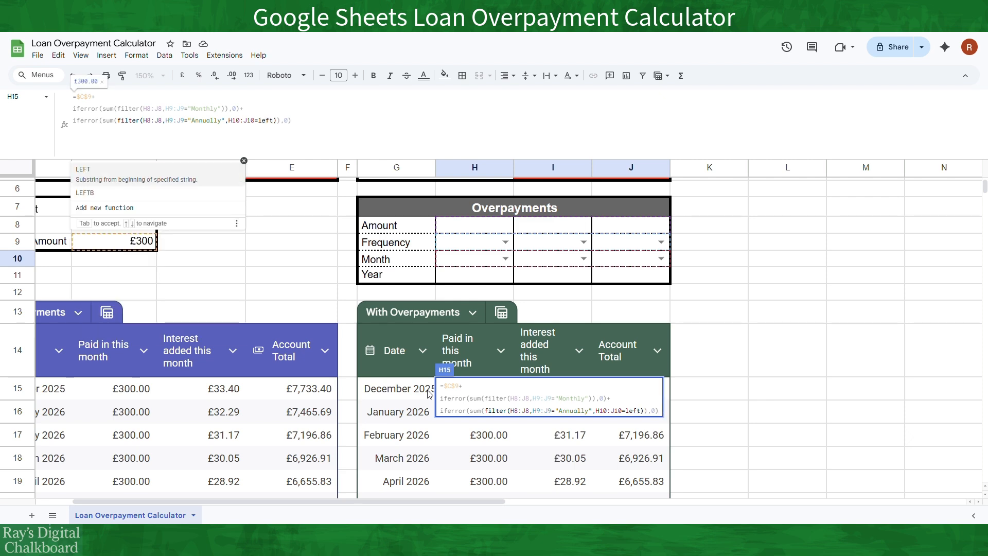
{"action": "type", "text": "("}
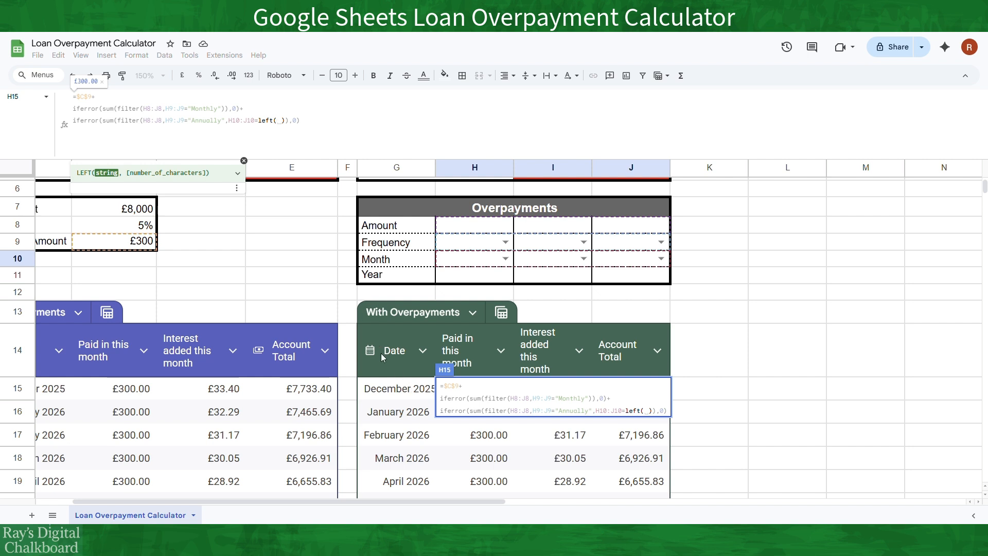
{"action": "left_click", "coordinate": [403, 391]}
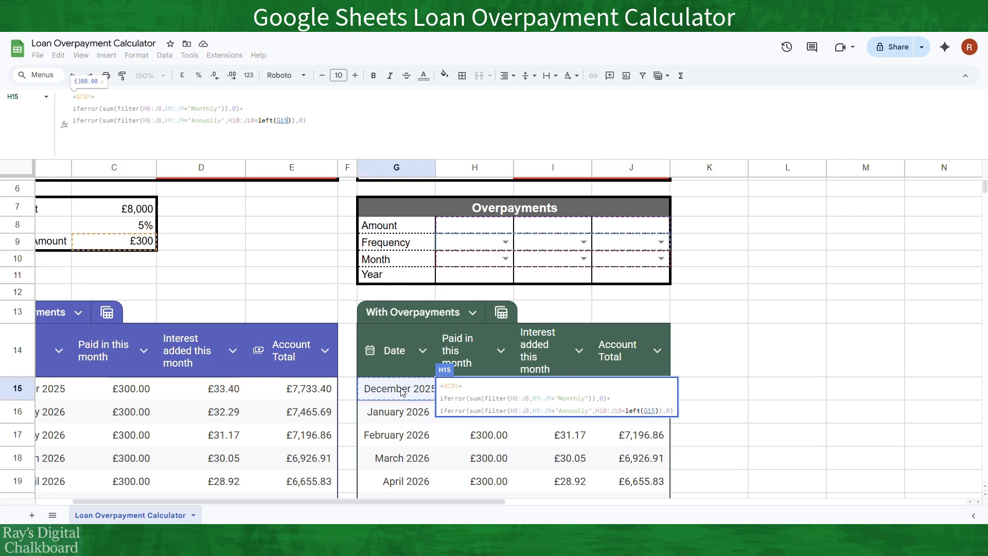
{"action": "type", "text": ","}
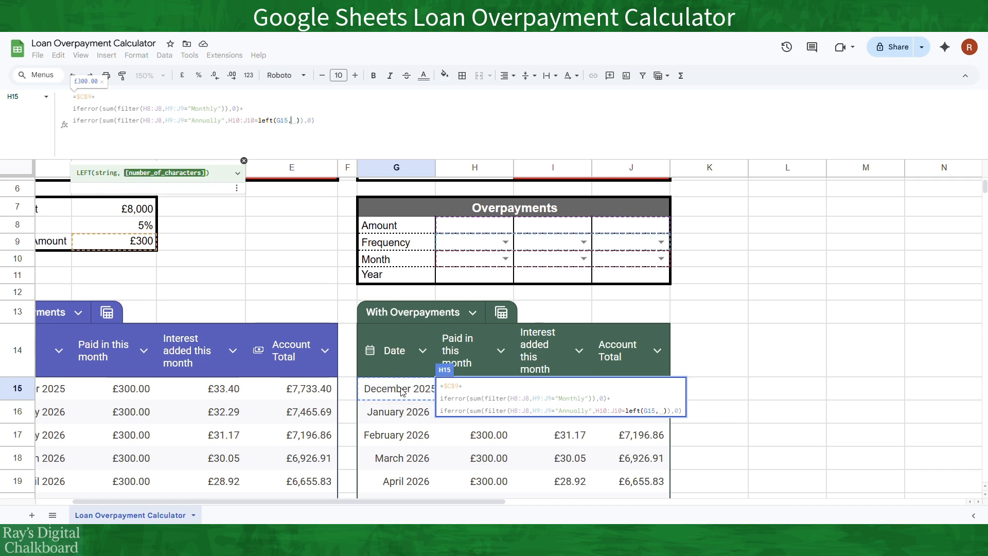
{"action": "type", "text": "search"}
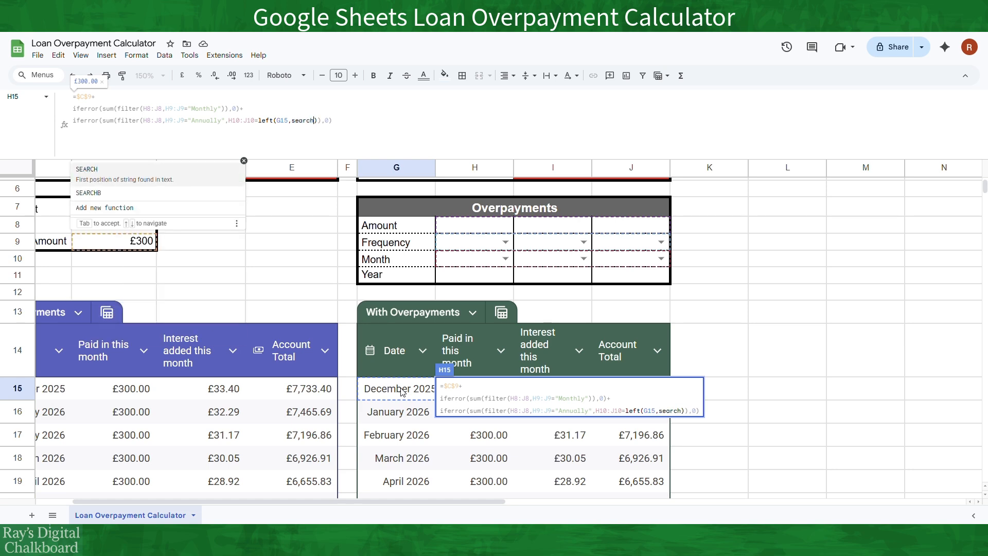
{"action": "type", "text": "("}
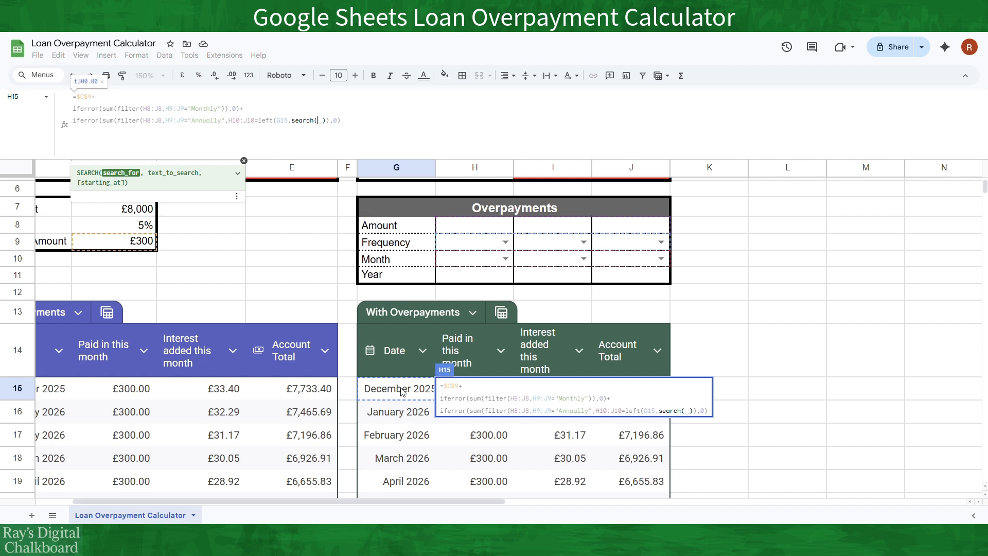
{"action": "type", "text": "\""}
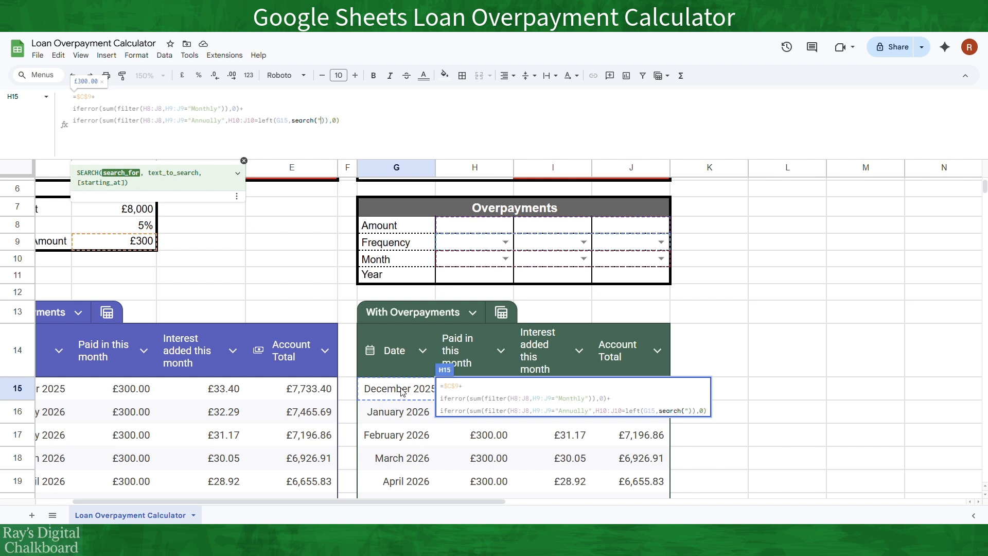
{"action": "type", "text": " \",G15"}
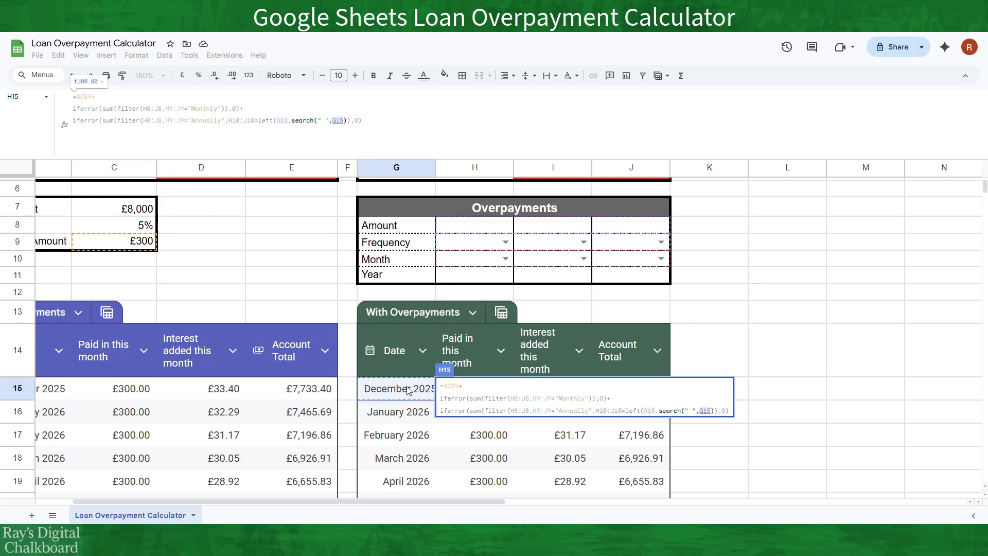
{"action": "type", "text": ")-1"}
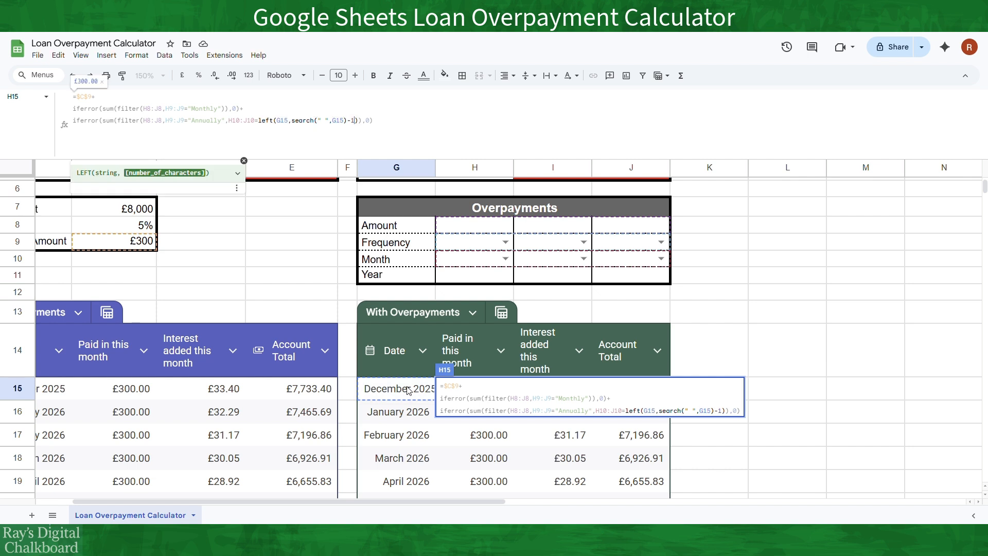
{"action": "type", "text": ")"}
Append + and a copy of the Annually iferror term on a new line of the formula, replacing Annually with One Off in the copy
{"action": "key", "text": "End"}
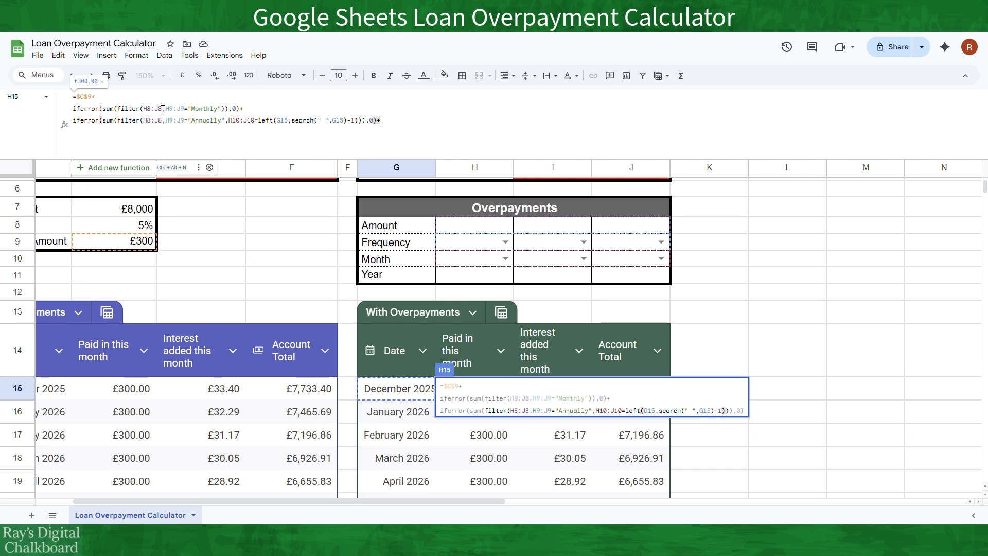
{"action": "type", "text": "+"}
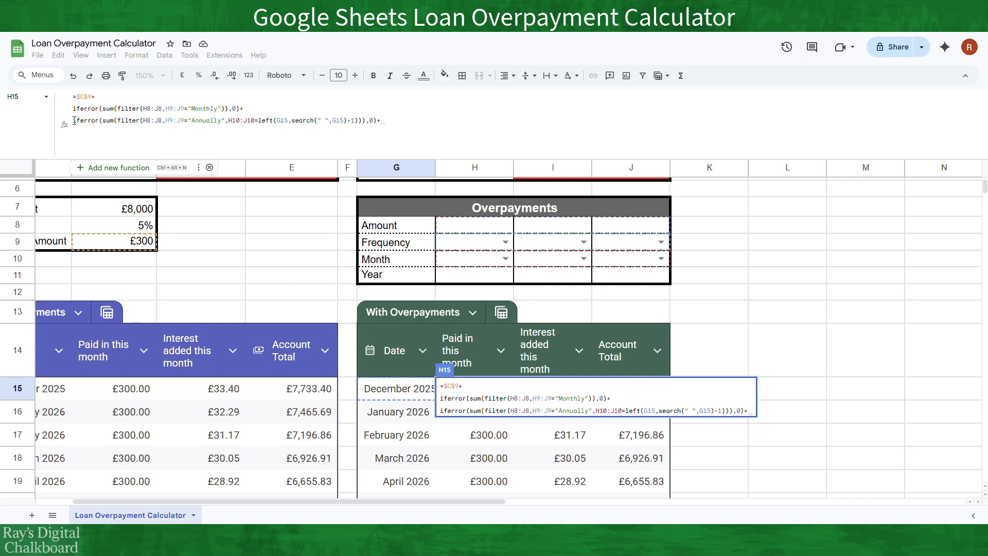
{"action": "left_click_drag", "start_coordinate": [74, 121], "coordinate": [377, 118]}
{"action": "key", "text": "ctrl+c"}
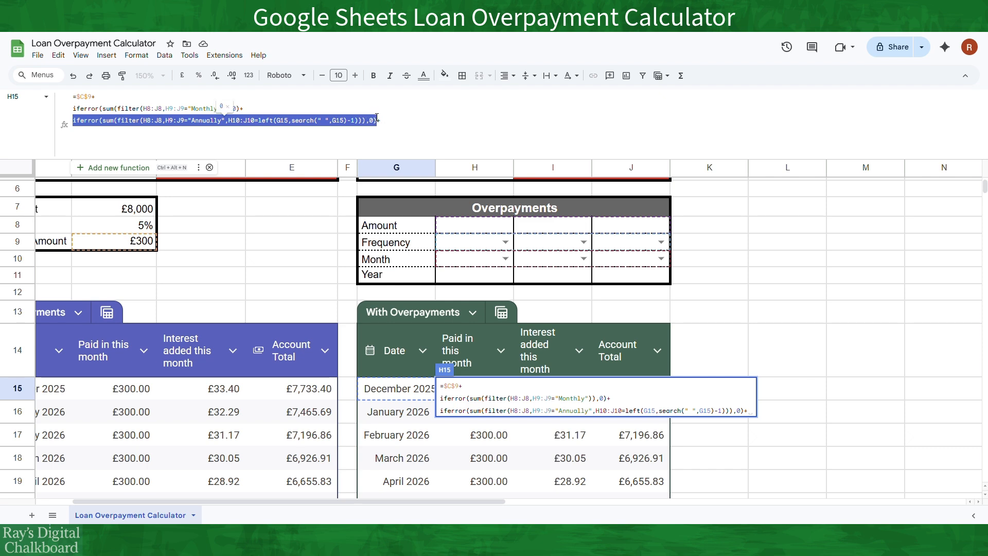
{"action": "left_click", "coordinate": [387, 122]}
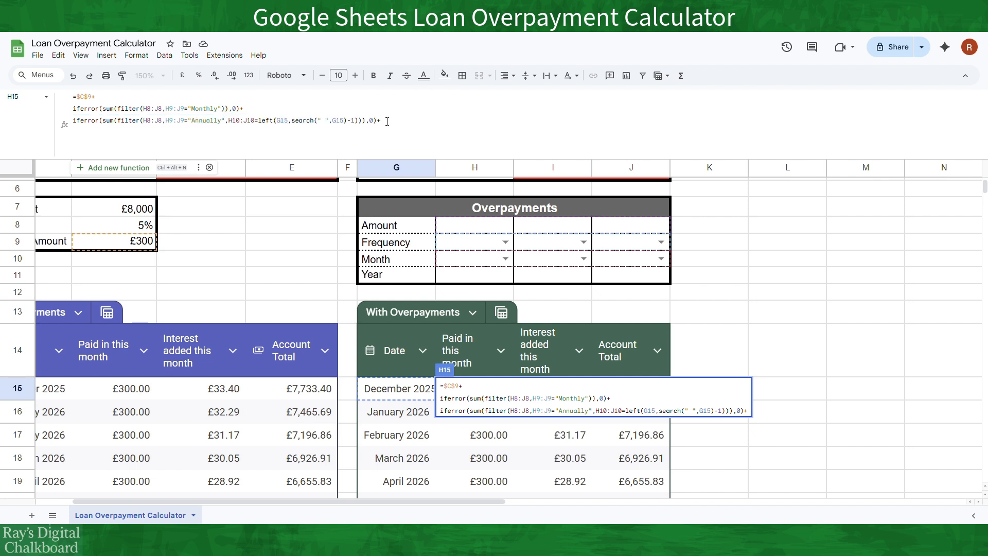
{"action": "key", "text": "ctrl+v"}
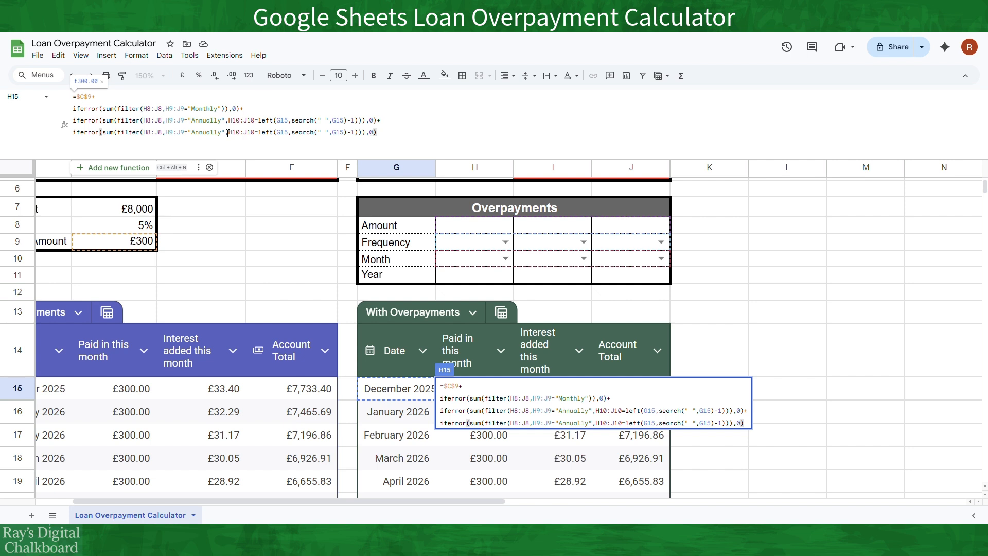
{"action": "left_click_drag", "start_coordinate": [222, 133], "coordinate": [192, 133]}
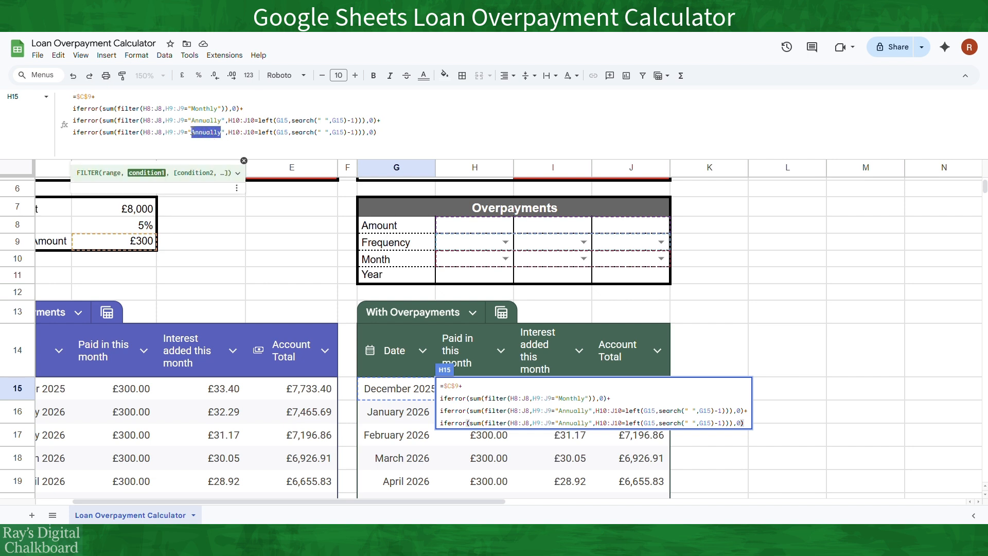
{"action": "type", "text": "One O"}
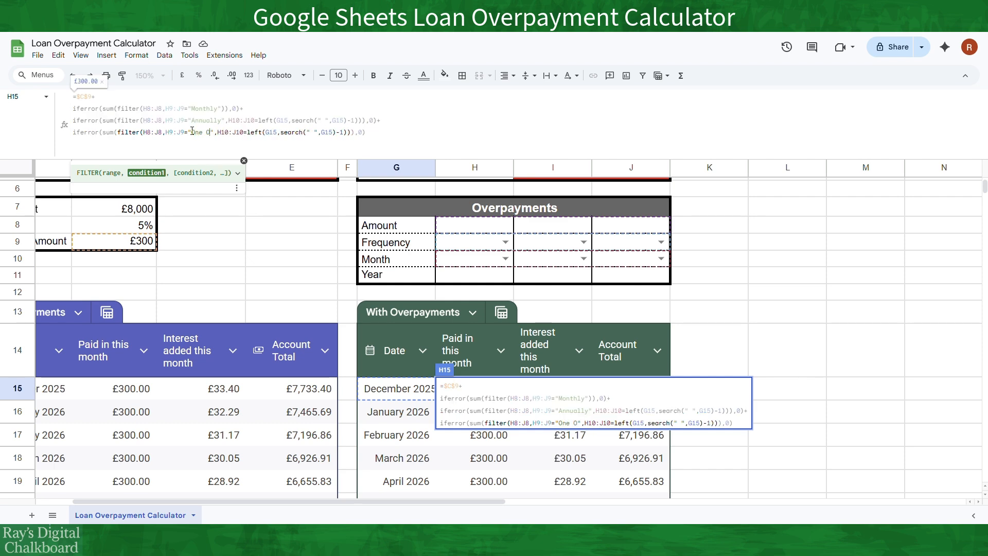
{"action": "type", "text": "ff"}
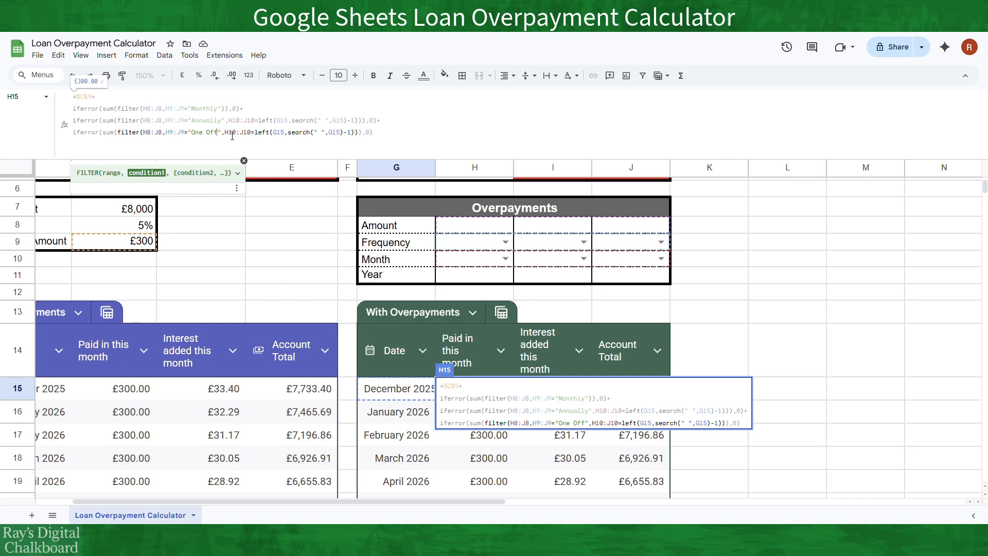
Add H11:J11=year(G15) as a third filter condition in the One Off term and commit the H15 formula
{"action": "left_click", "coordinate": [354, 132]}
{"action": "type", "text": ","}
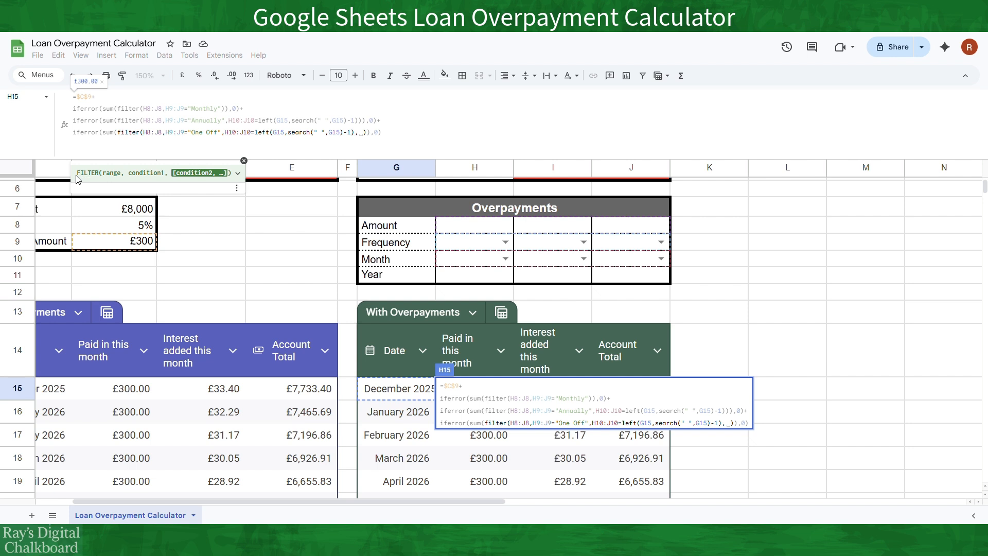
{"action": "left_click", "coordinate": [482, 281]}
{"action": "left_click_drag", "start_coordinate": [481, 280], "coordinate": [612, 284]}
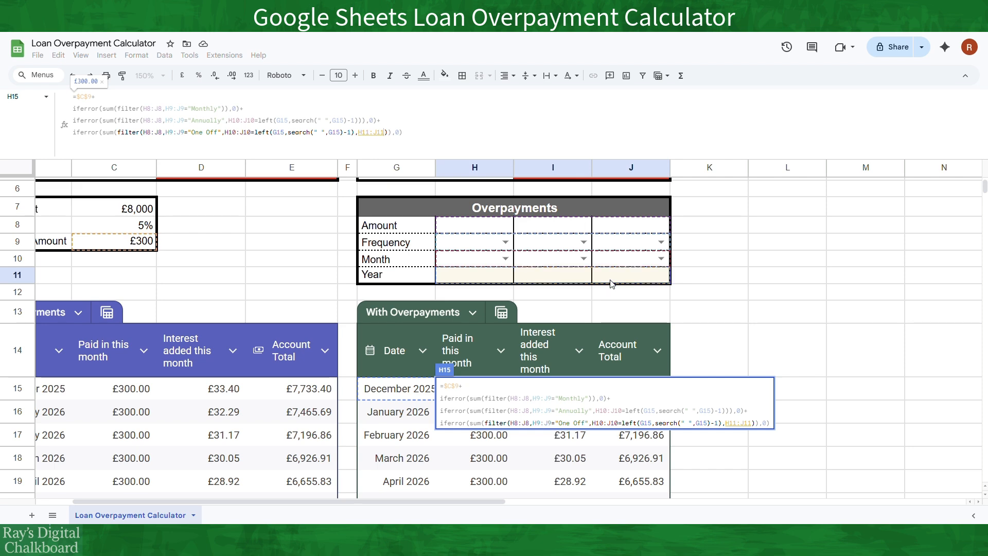
{"action": "type", "text": "=year("}
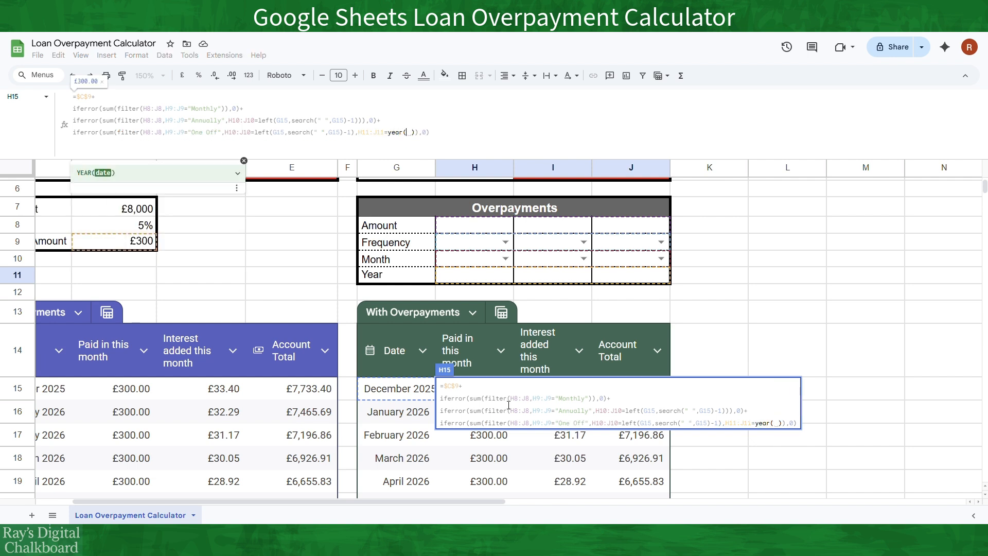
{"action": "left_click", "coordinate": [412, 394]}
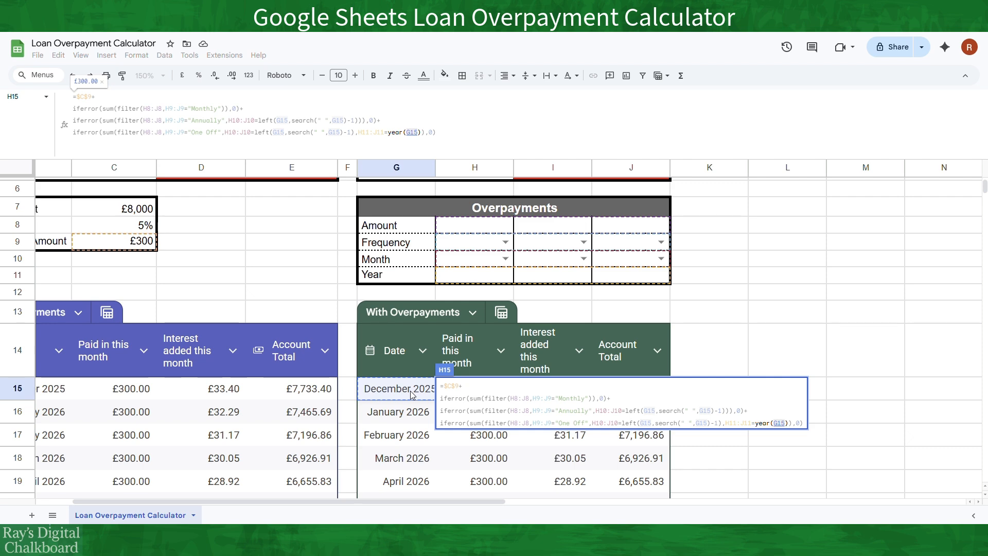
{"action": "type", "text": ")"}
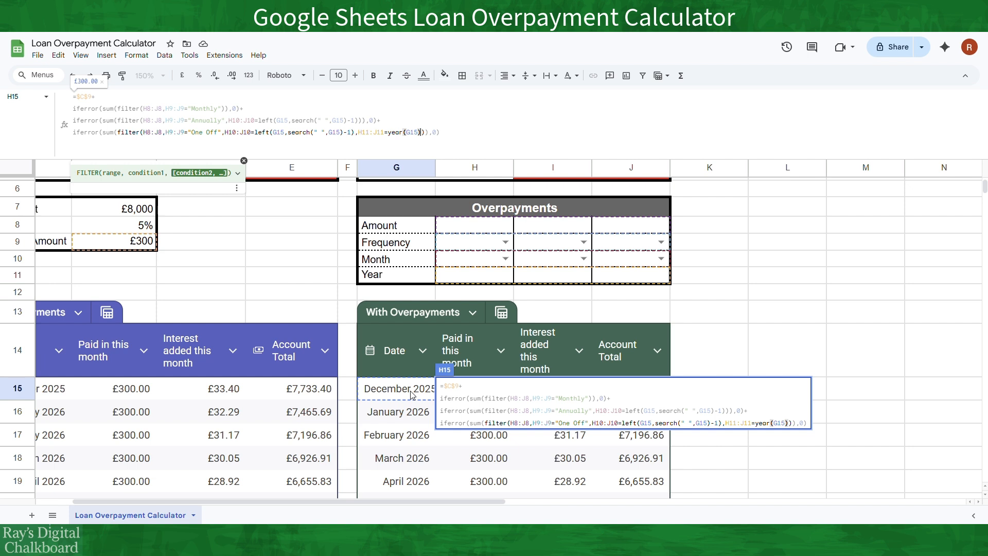
{"action": "key", "text": "Return"}
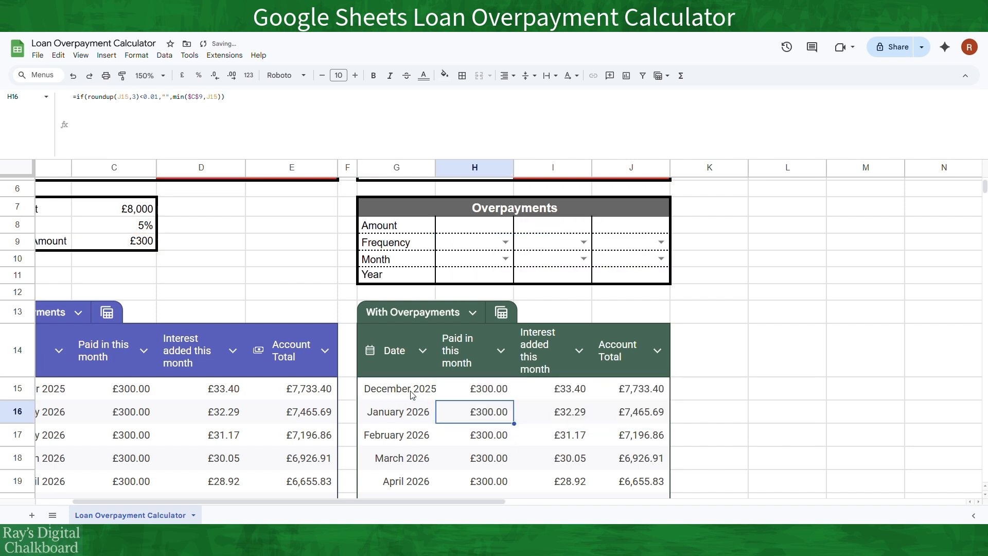
{"action": "left_click", "coordinate": [484, 394]}
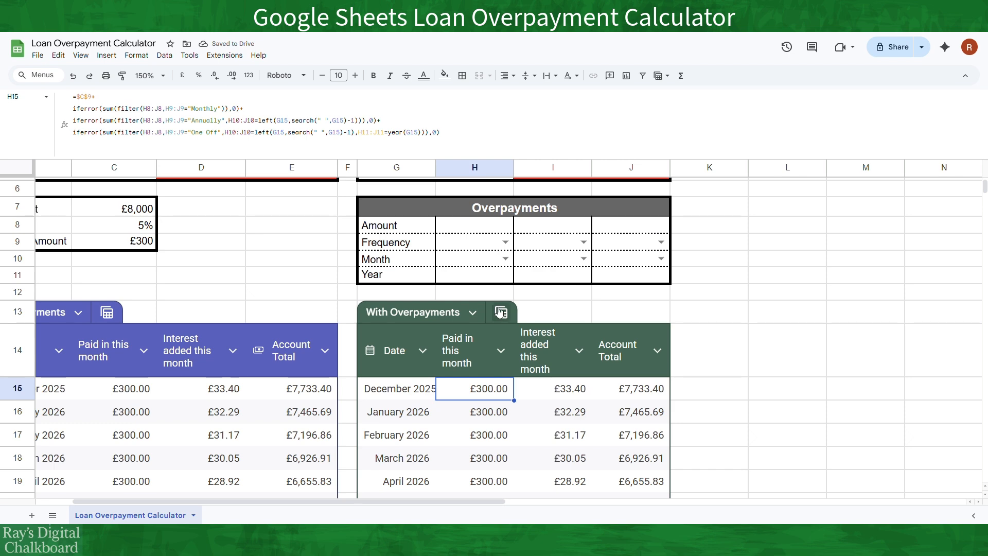
Enter a first overpayment of 300 with Monthly frequency in column H and check the first month's payment
{"action": "left_click", "coordinate": [470, 228]}
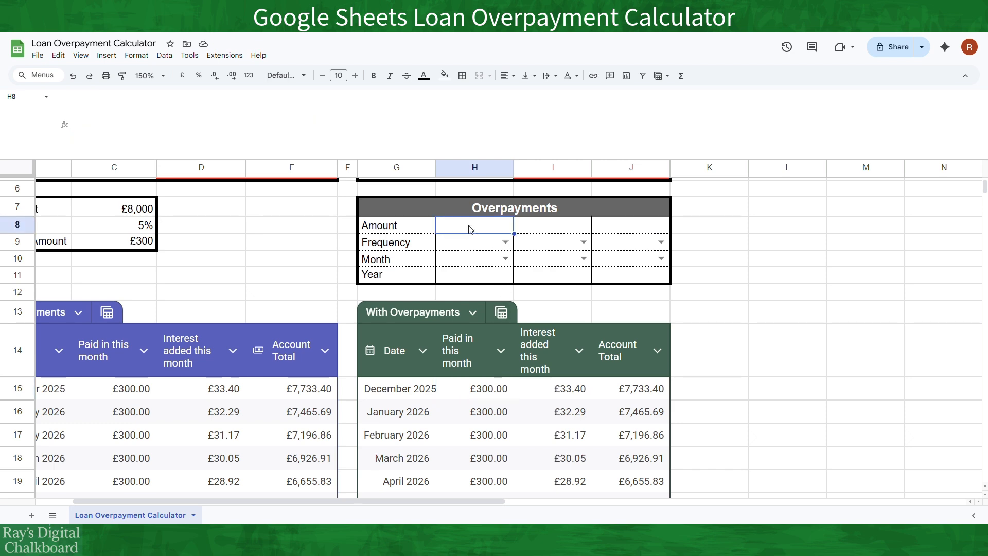
{"action": "type", "text": "300"}
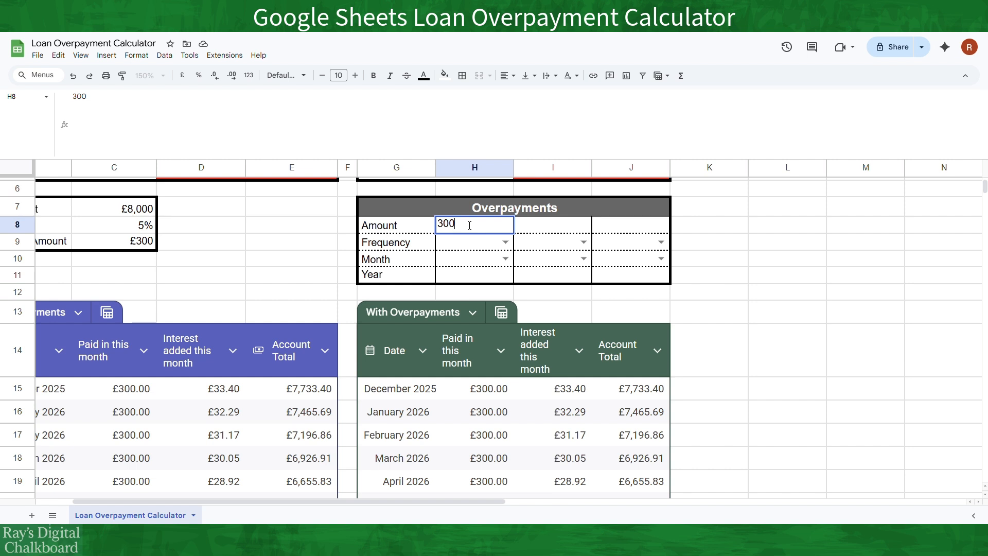
{"action": "left_click", "coordinate": [504, 241]}
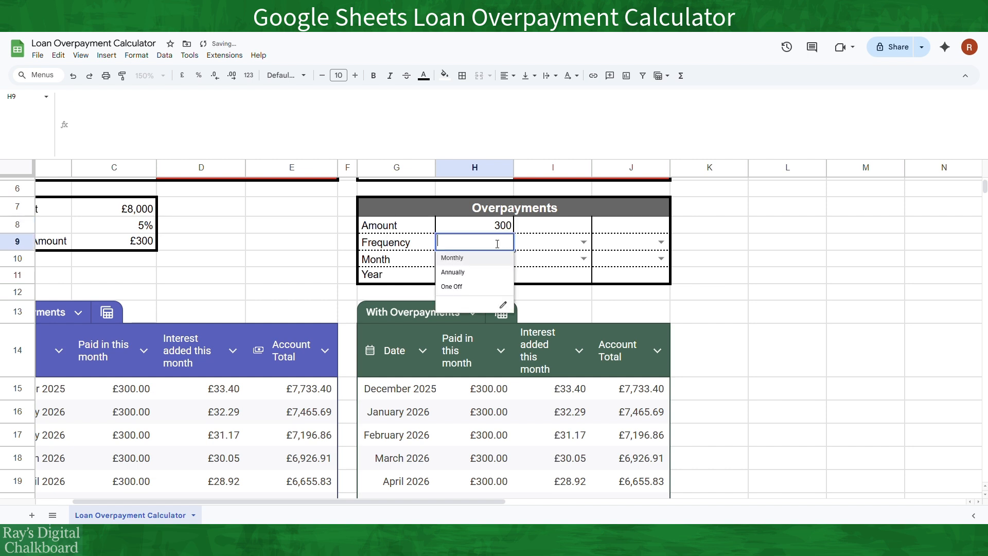
{"action": "left_click", "coordinate": [473, 259]}
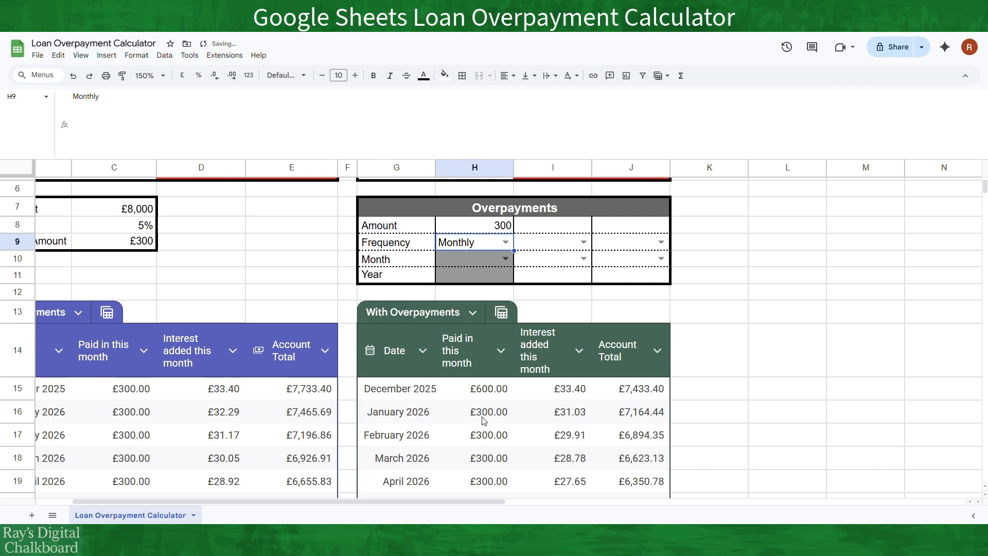
{"action": "left_click", "coordinate": [486, 396]}
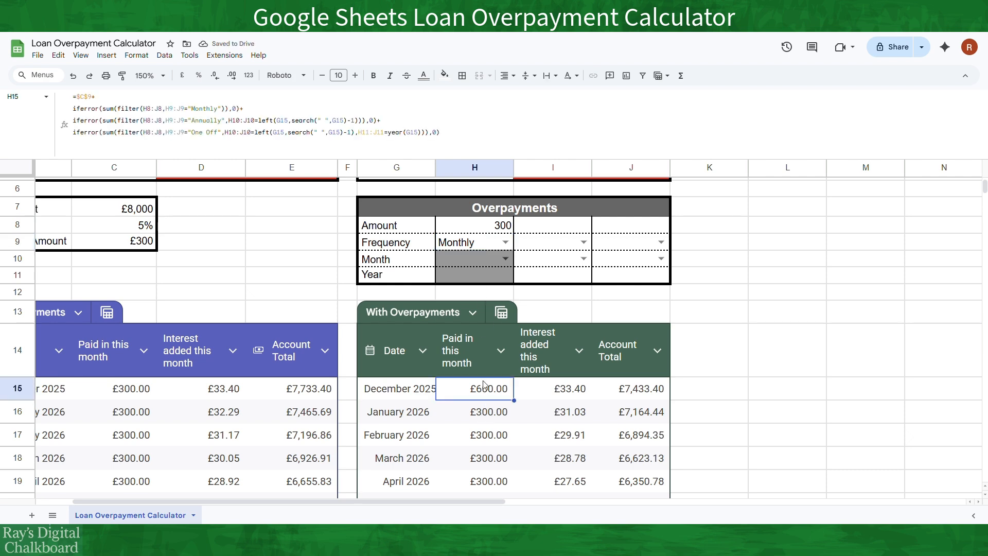
{"action": "left_click", "coordinate": [505, 243]}
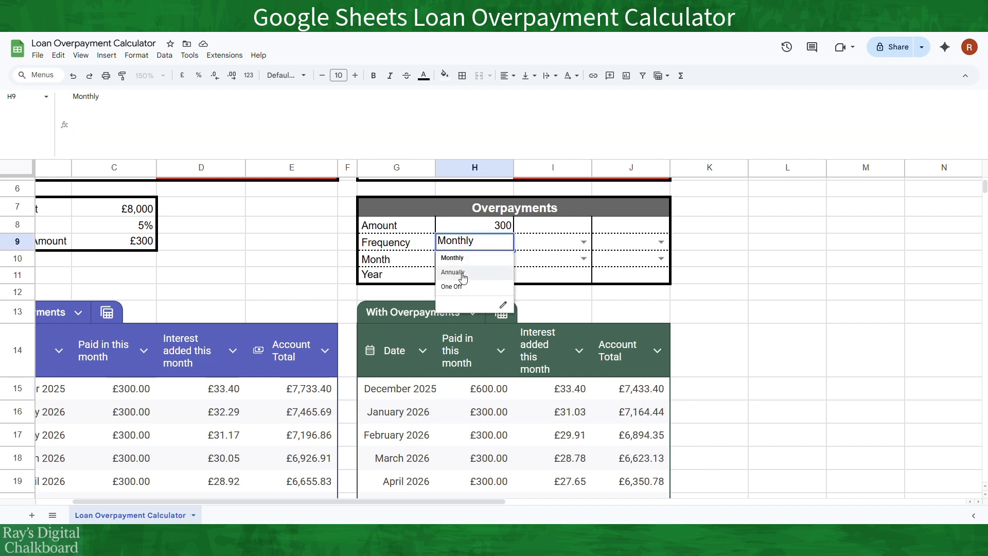
Enter a second overpayment of 50 with Monthly frequency in column I of the Overpayments table
{"action": "left_click", "coordinate": [547, 229]}
{"action": "type", "text": "5"}
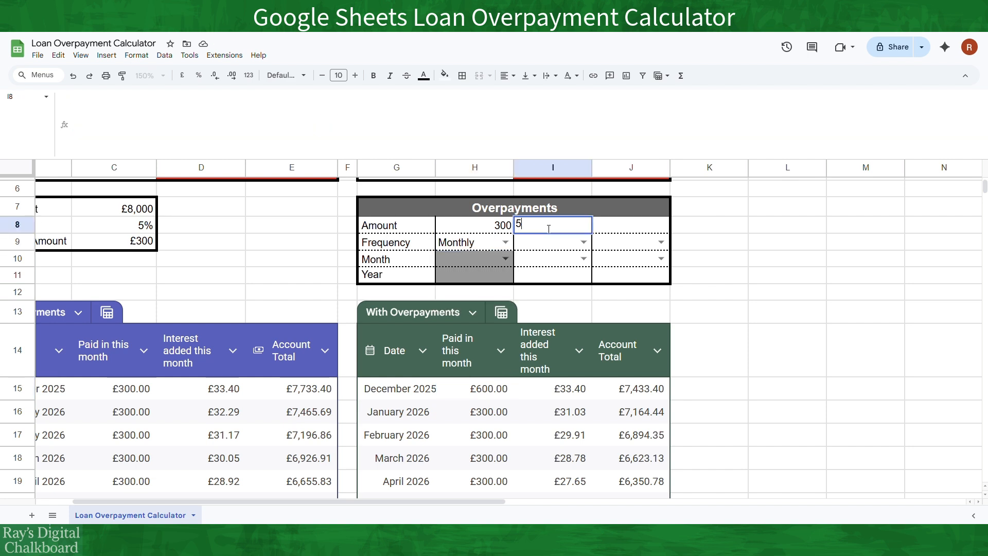
{"action": "type", "text": "0"}
{"action": "left_click", "coordinate": [583, 242]}
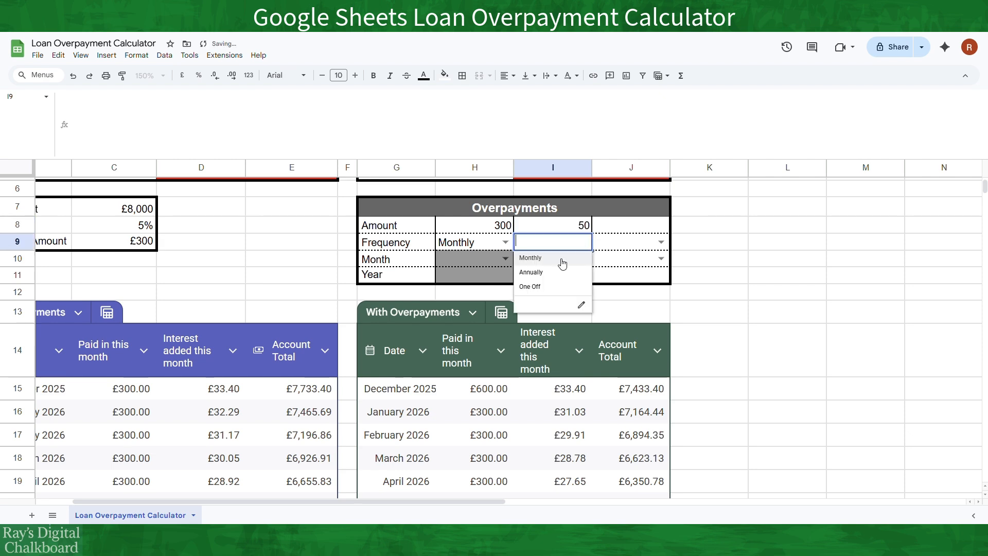
{"action": "left_click", "coordinate": [563, 264]}
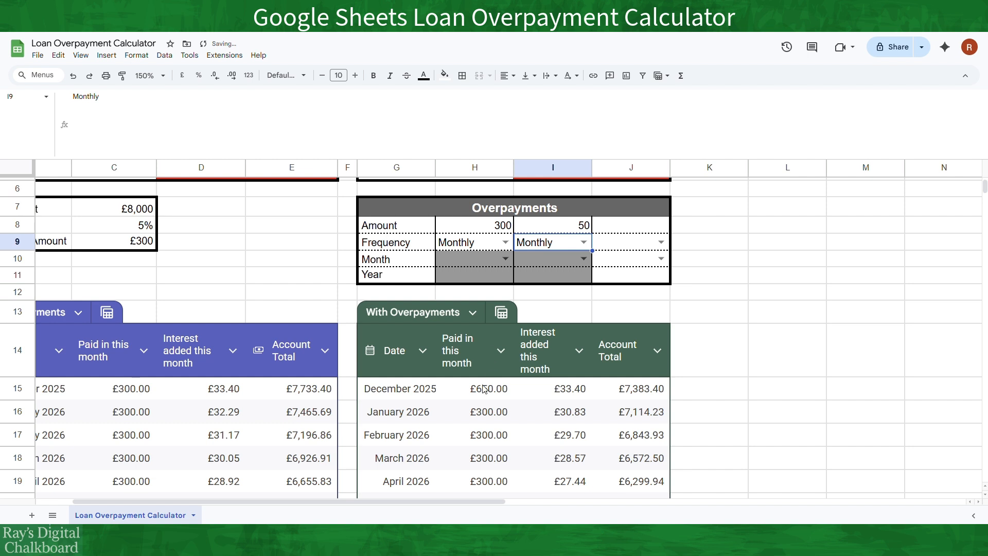
Enter a third overpayment of 1000 with Annually frequency and month December in column J of the Overpayments table
{"action": "left_click", "coordinate": [626, 227]}
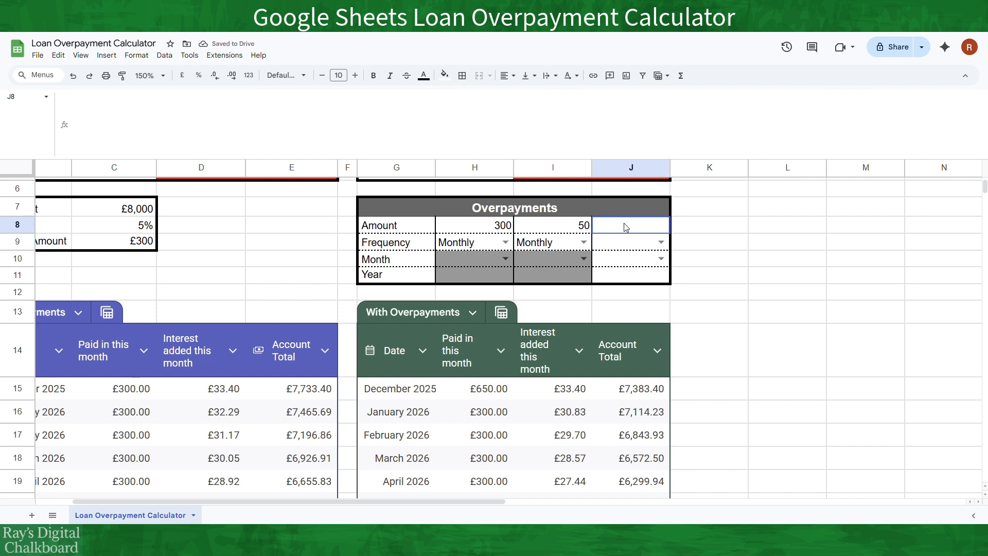
{"action": "type", "text": "1000"}
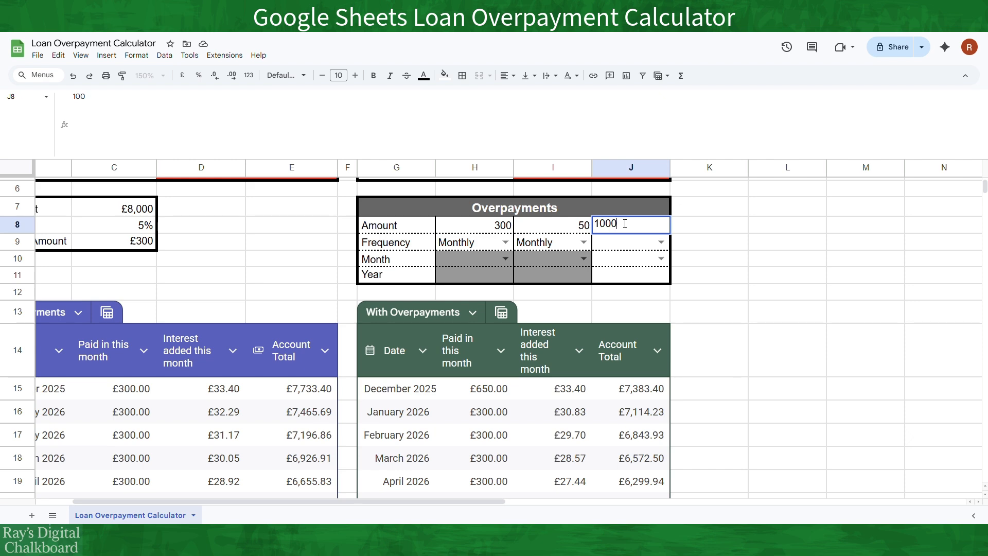
{"action": "left_click", "coordinate": [661, 241]}
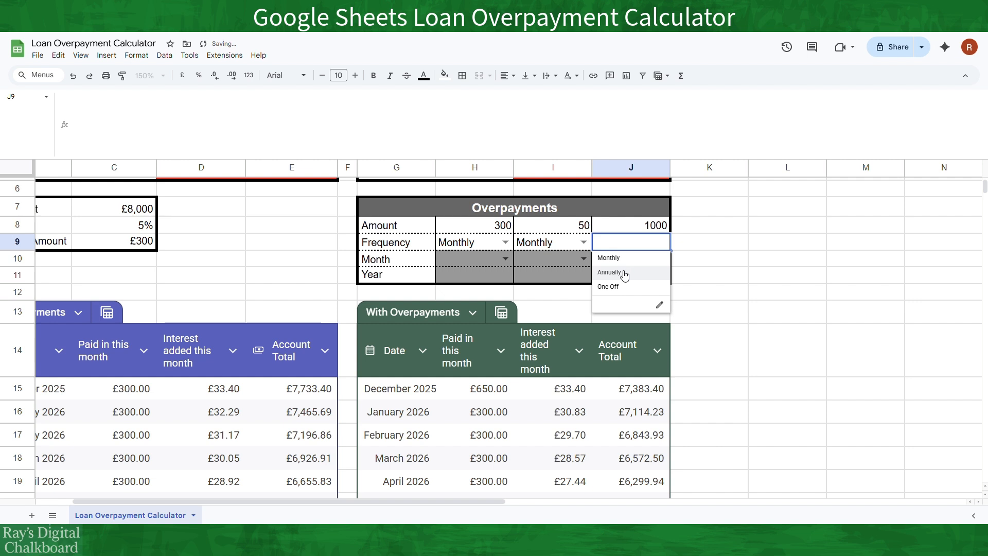
{"action": "left_click", "coordinate": [627, 272]}
{"action": "left_click", "coordinate": [660, 259]}
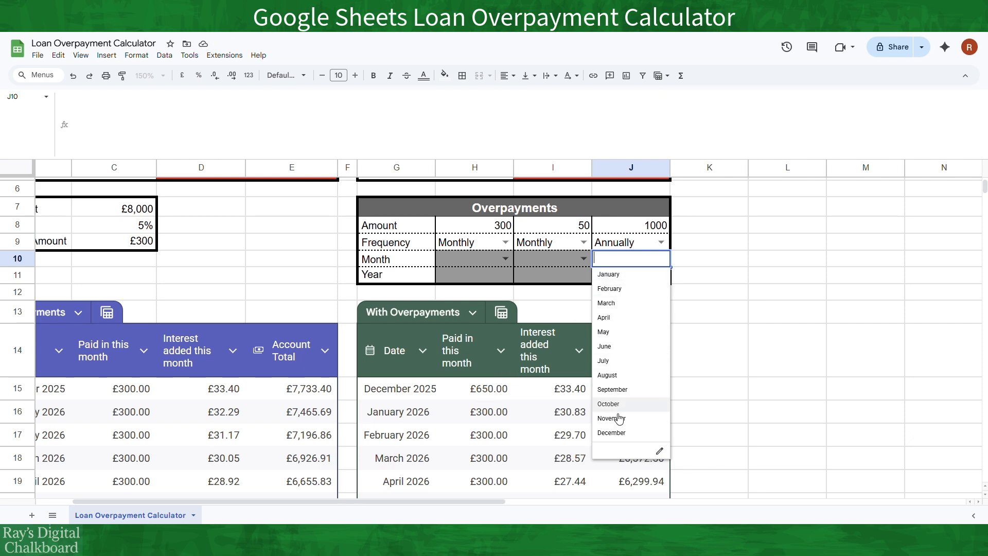
{"action": "left_click", "coordinate": [625, 435]}
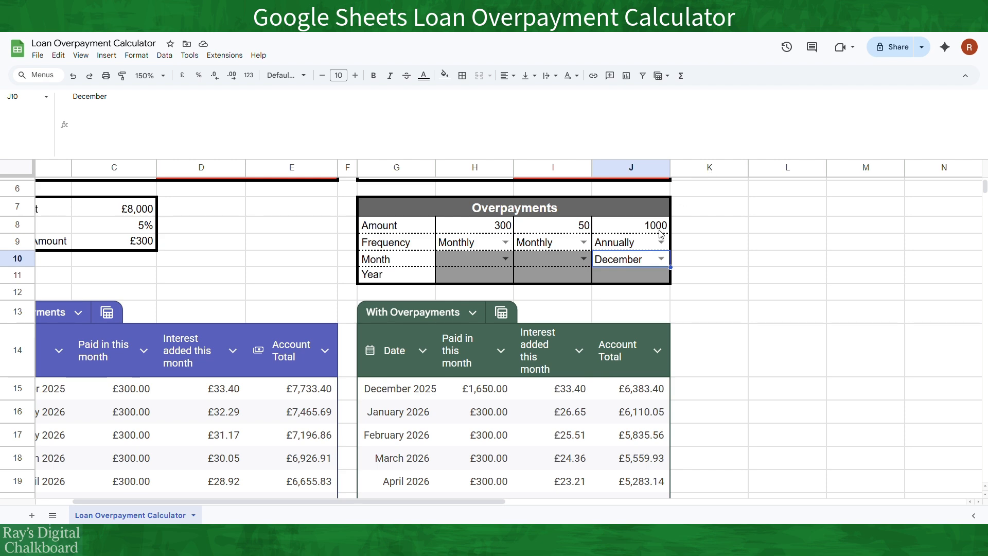
Change the column I overpayment to 500, One Off, December, 2025, and check the first month's payment formula
{"action": "left_click", "coordinate": [583, 231]}
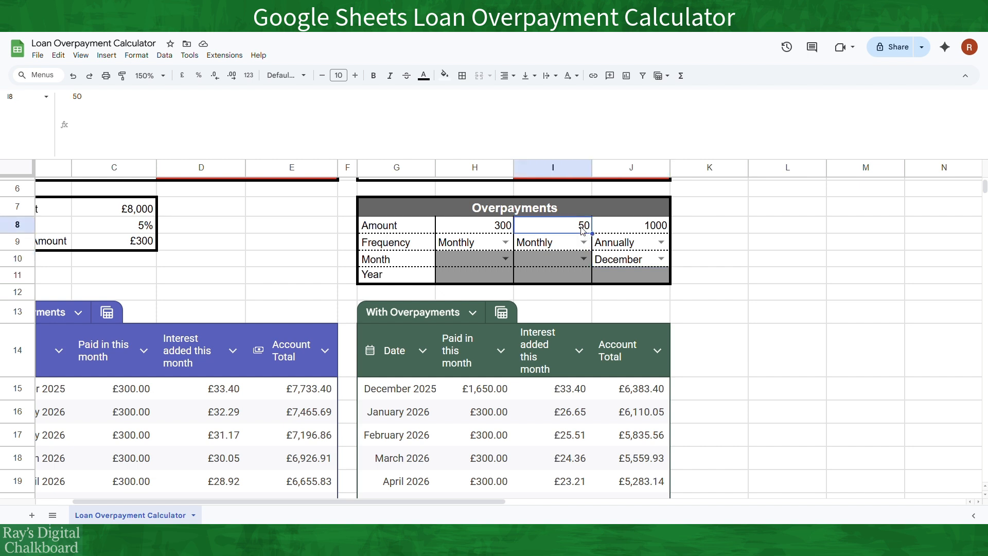
{"action": "type", "text": "500"}
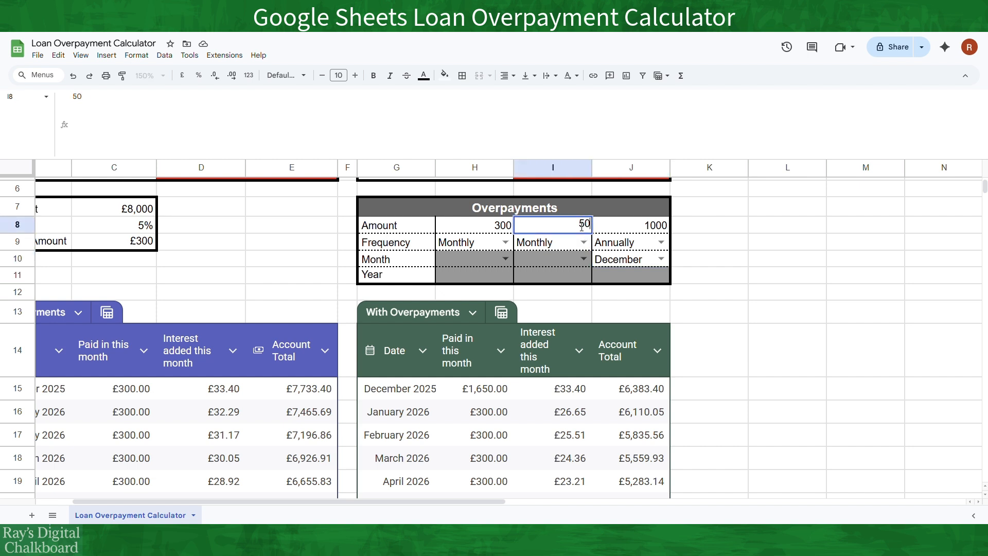
{"action": "left_click", "coordinate": [583, 243]}
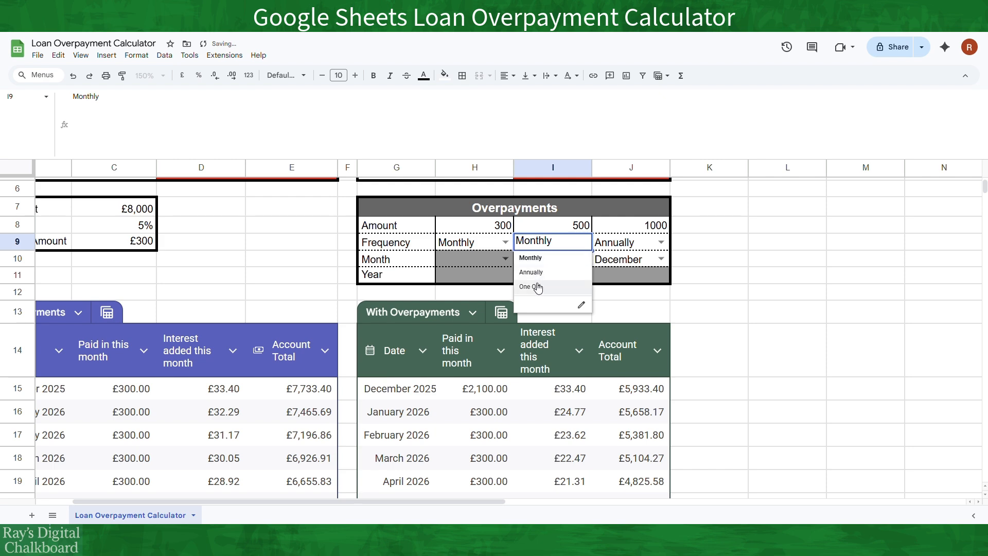
{"action": "left_click", "coordinate": [535, 285]}
{"action": "left_click", "coordinate": [583, 259]}
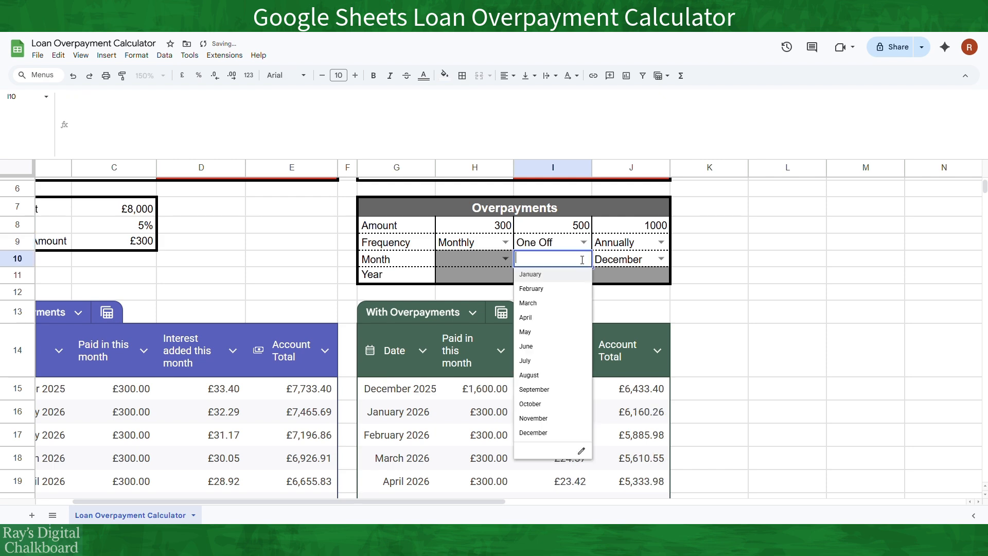
{"action": "left_click", "coordinate": [543, 433]}
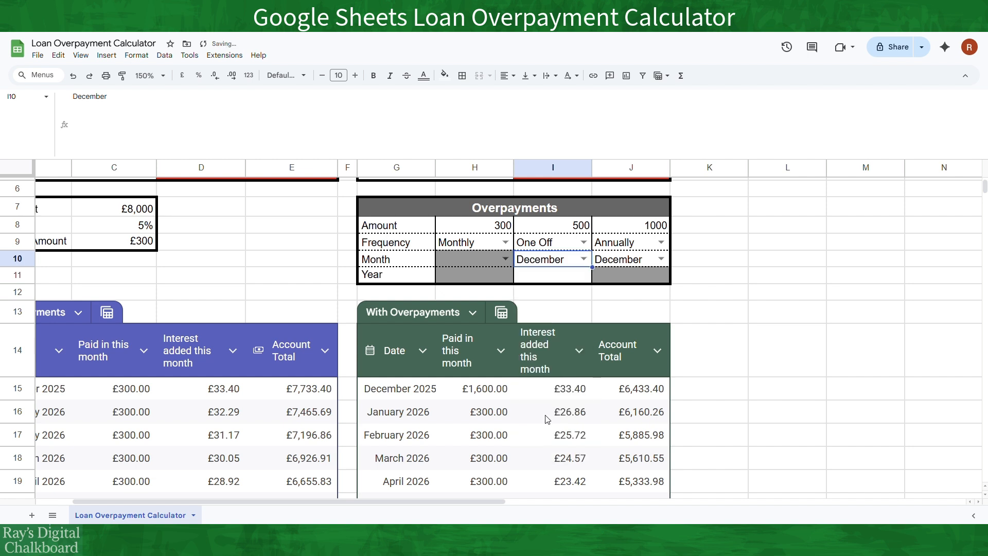
{"action": "left_click", "coordinate": [556, 278]}
{"action": "type", "text": "2025"}
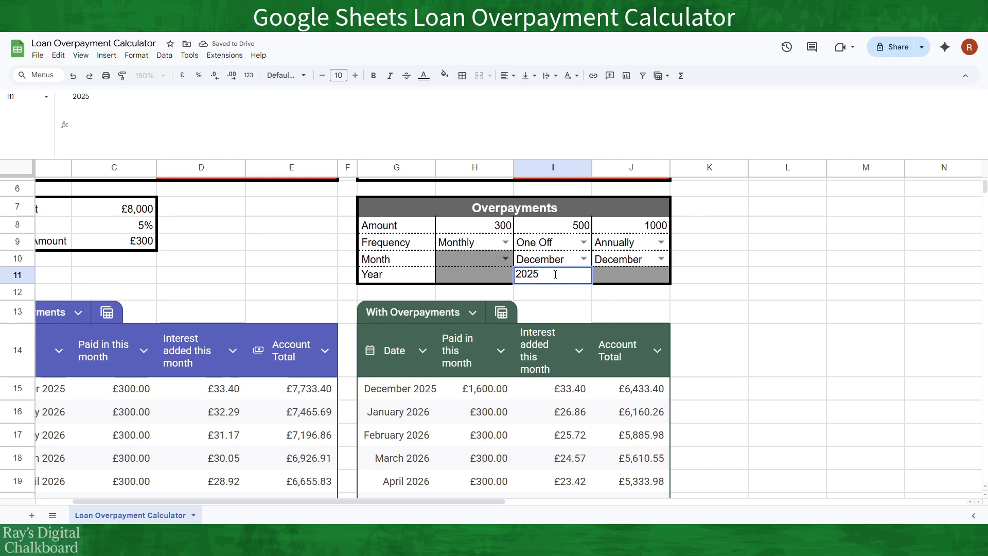
{"action": "key", "text": "Return"}
{"action": "left_click", "coordinate": [490, 388]}
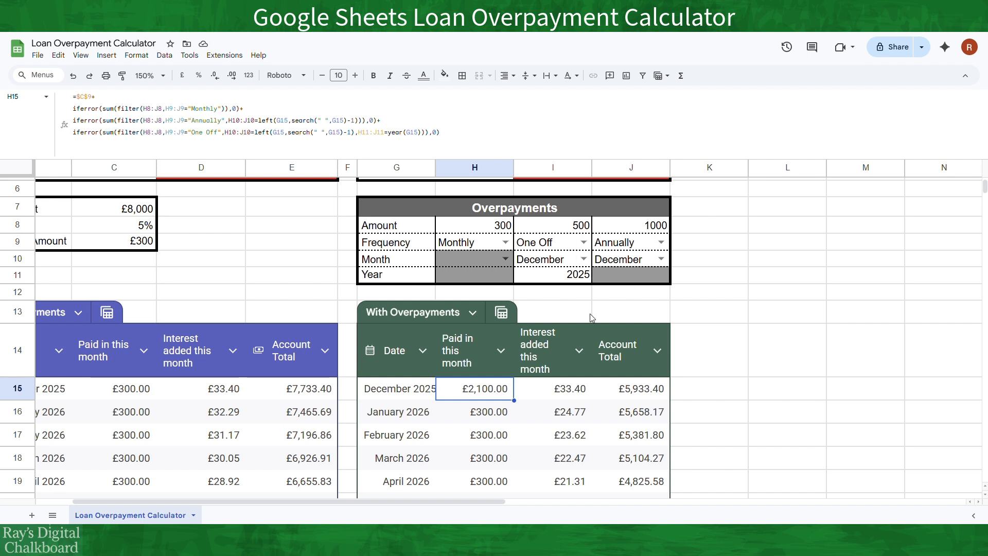
{"action": "left_click", "coordinate": [613, 299]}
Make the amount range absolute as $H$8:$J$8 in the Monthly term of the H15 formula
{"action": "left_click", "coordinate": [488, 390]}
{"action": "left_click", "coordinate": [144, 108]}
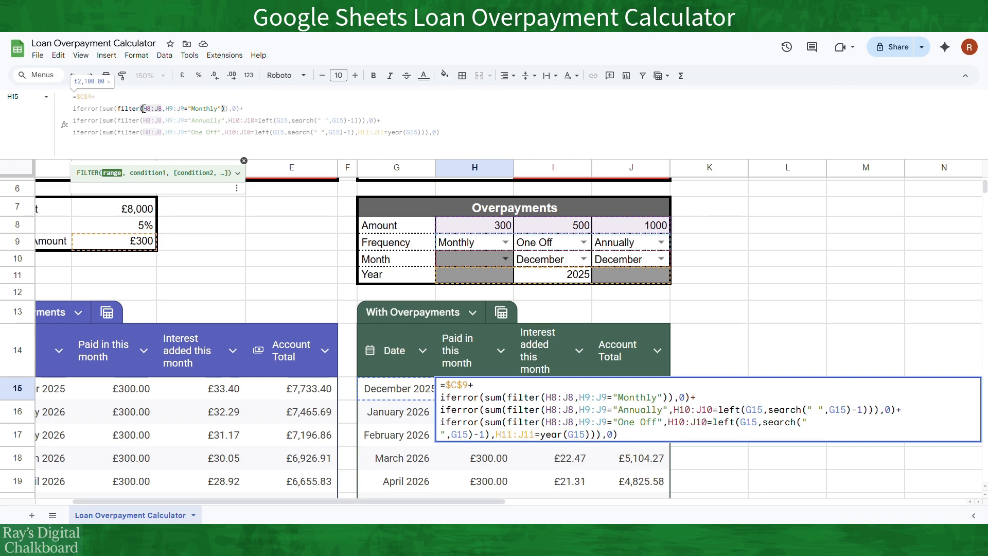
{"action": "type", "text": "$"}
{"action": "key", "text": "Right"}
{"action": "type", "text": "$"}
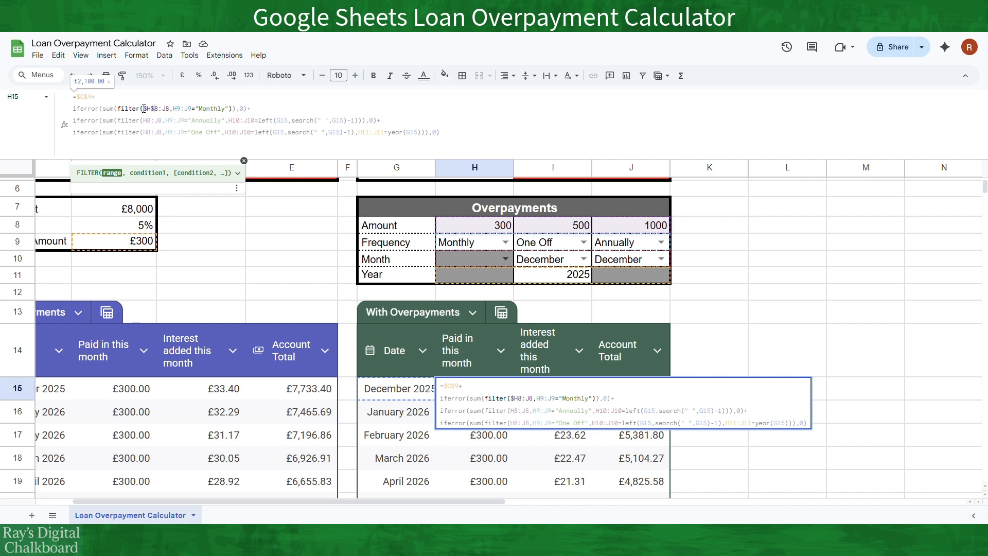
{"action": "key", "text": "Right"}
{"action": "key", "text": "Right"}
{"action": "type", "text": "$"}
{"action": "key", "text": "Right"}
{"action": "type", "text": "$C"}
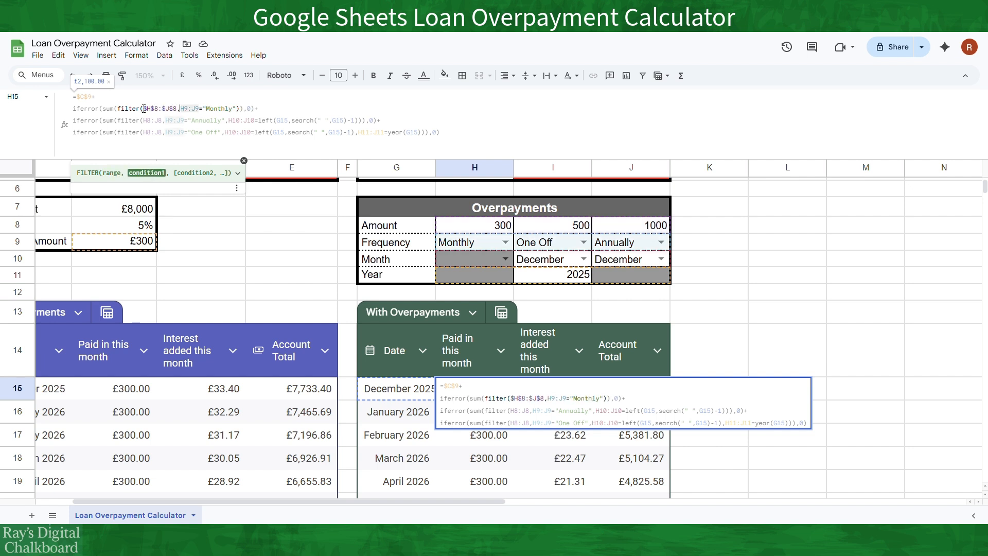
Make the frequency range absolute as $H$9:$J$9 in the Monthly term of the formula
{"action": "type", "text": "$"}
{"action": "key", "text": "Right"}
{"action": "key", "text": "Right"}
{"action": "type", "text": "$"}
{"action": "key", "text": "Right"}
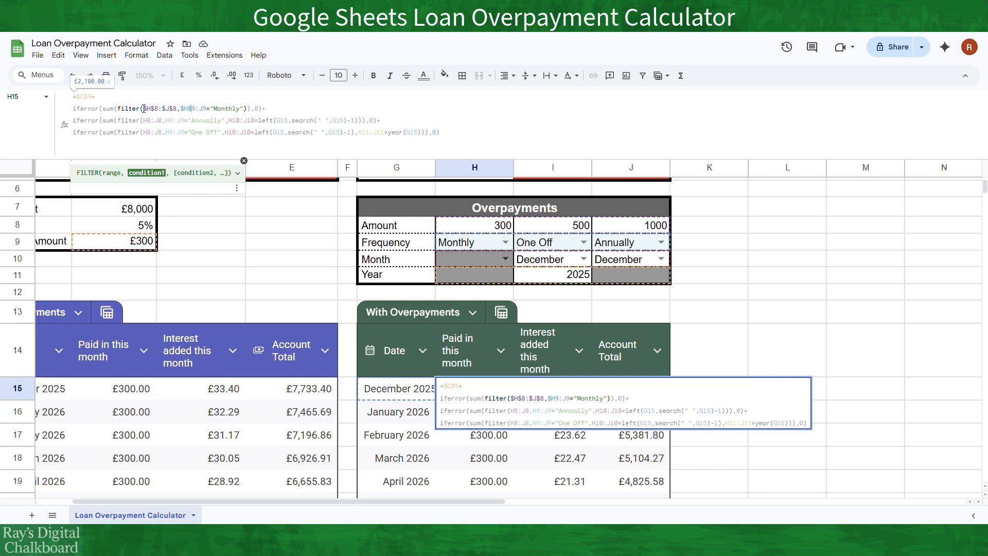
{"action": "type", "text": "$"}
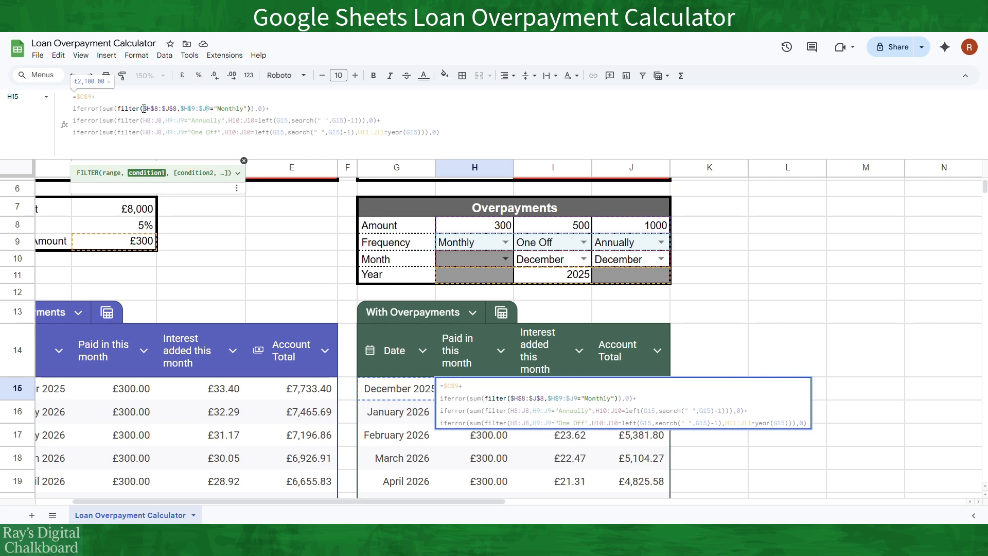
{"action": "key", "text": "Right"}
{"action": "type", "text": "$"}
{"action": "key", "text": "Right"}
{"action": "key", "text": "Right"}
{"action": "key", "text": "Right"}
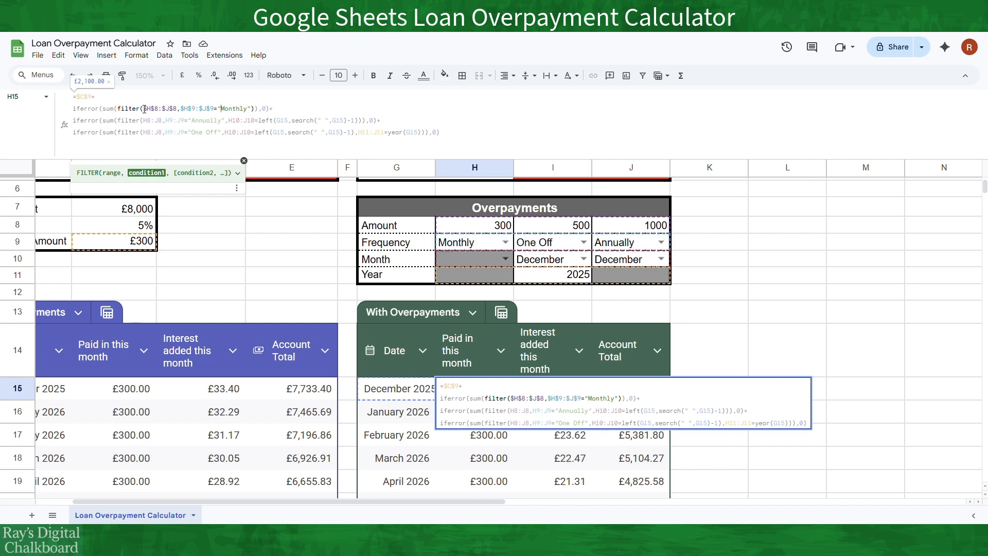
Copy $H$8:$J$8,$H$9:$J$9 from the Monthly term over the matching relative ranges in the Annually and One Off terms
{"action": "left_click_drag", "start_coordinate": [144, 108], "coordinate": [213, 113]}
{"action": "key", "text": "ctrl+c"}
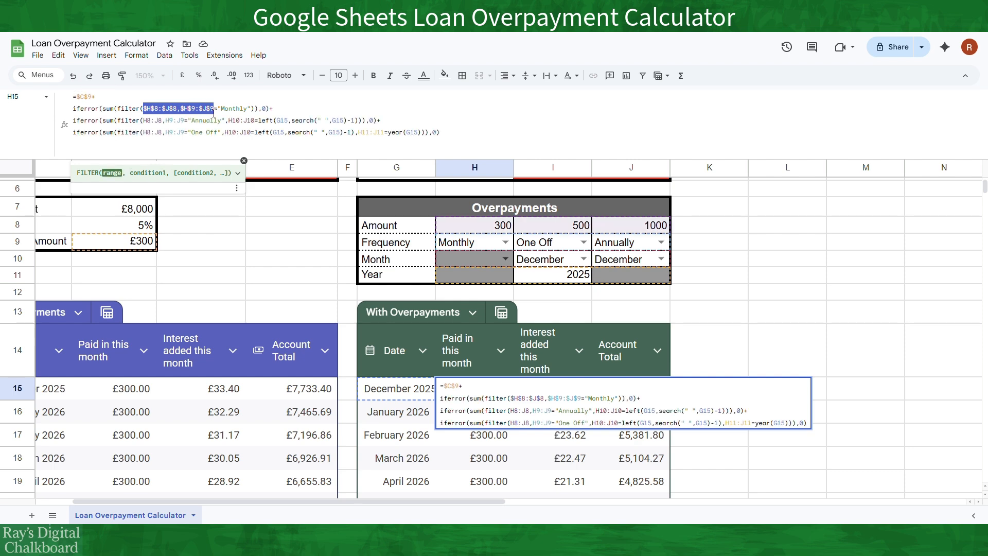
{"action": "left_click", "coordinate": [143, 121]}
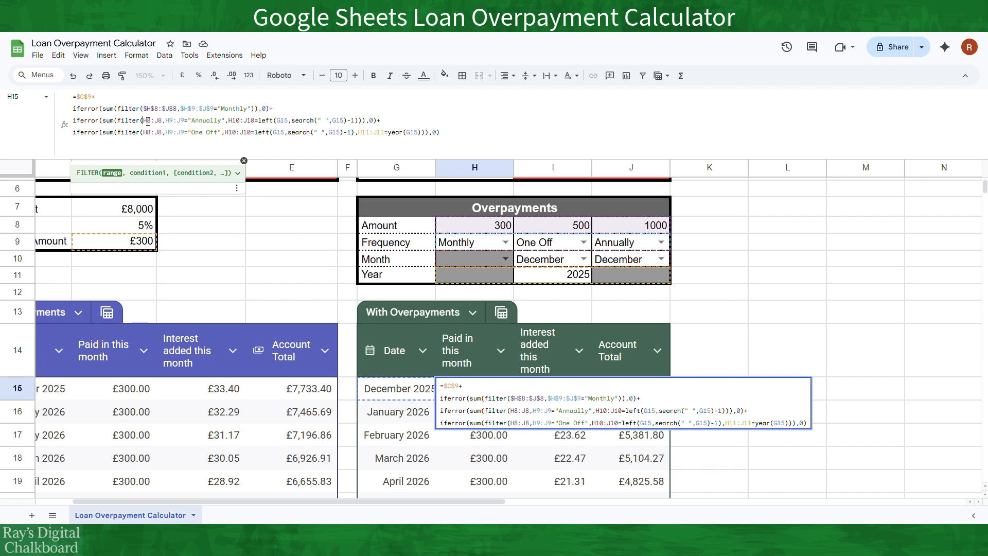
{"action": "left_click_drag", "start_coordinate": [145, 121], "coordinate": [186, 121]}
{"action": "key", "text": "ctrl+v"}
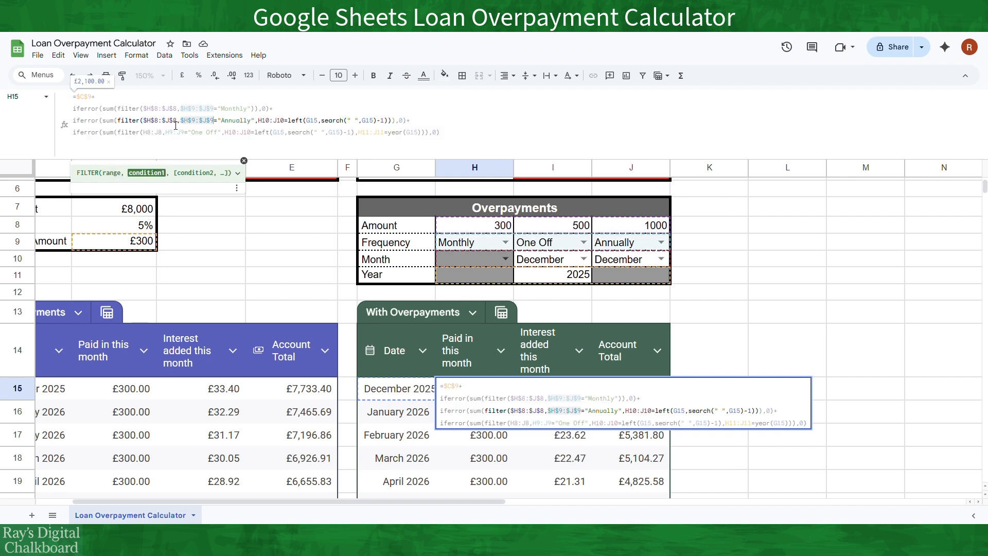
{"action": "left_click_drag", "start_coordinate": [144, 133], "coordinate": [185, 132]}
{"action": "key", "text": "ctrl+v"}
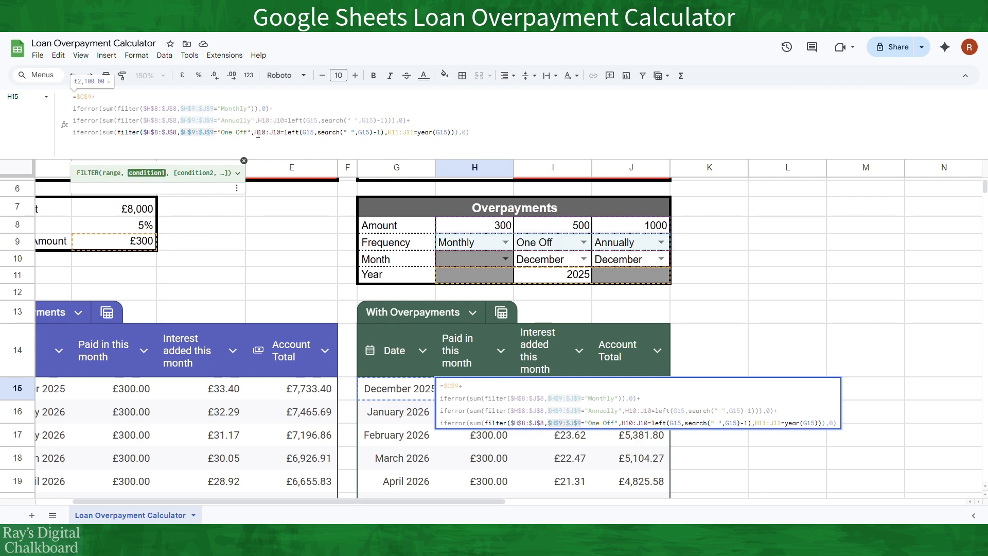
Make the month range absolute as $H$10:$J$10 in the Annually term of the formula
{"action": "left_click", "coordinate": [259, 120]}
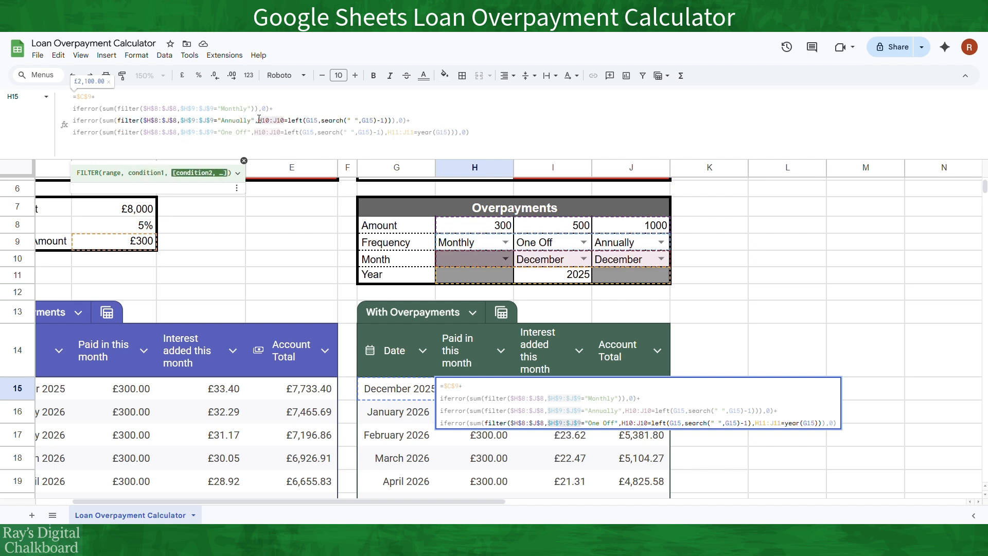
{"action": "type", "text": "$"}
{"action": "key", "text": "Right"}
{"action": "type", "text": "$"}
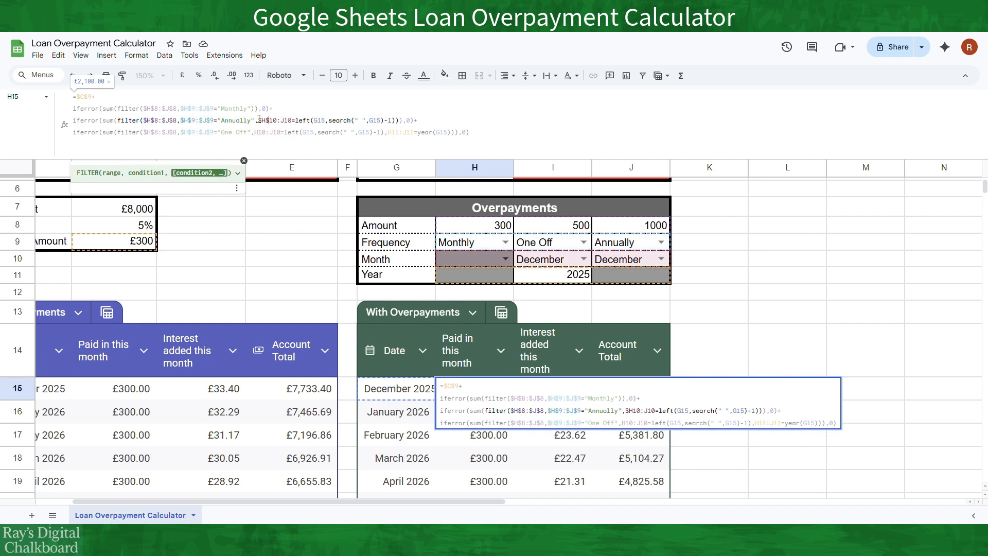
{"action": "key", "text": "Right"}
{"action": "key", "text": "Right"}
{"action": "key", "text": "Right"}
{"action": "type", "text": "$"}
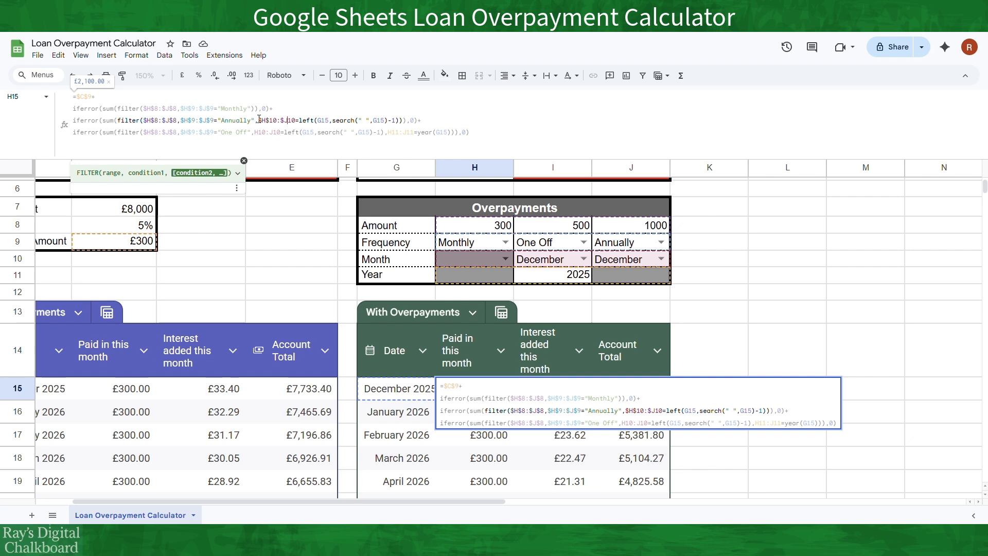
{"action": "key", "text": "Right"}
{"action": "type", "text": "$"}
Copy $H$10:$J$10 from the Annually term over H10:J10 in the One Off term
{"action": "left_click_drag", "start_coordinate": [259, 120], "coordinate": [299, 119]}
{"action": "key", "text": "ctrl+c"}
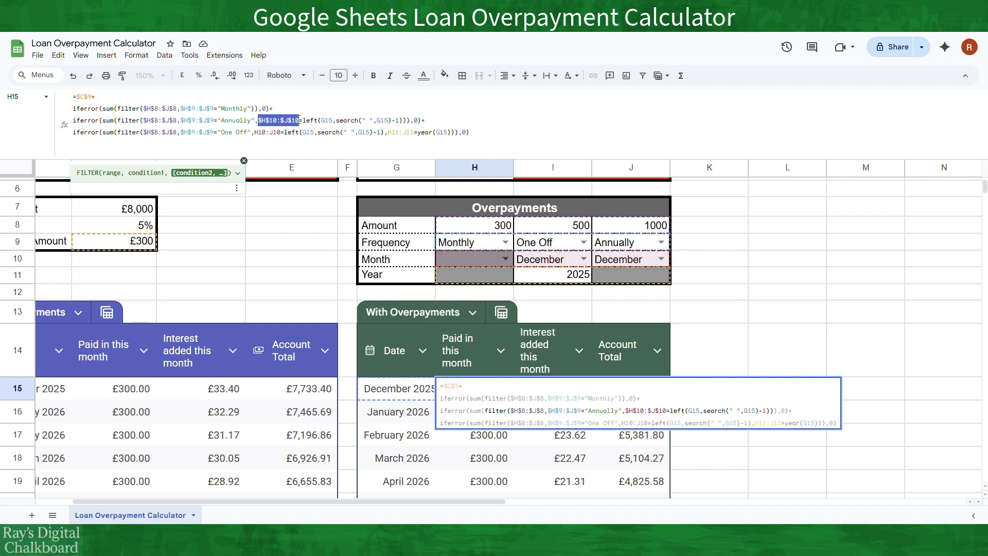
{"action": "left_click_drag", "start_coordinate": [254, 132], "coordinate": [283, 132]}
{"action": "key", "text": "ctrl+v"}
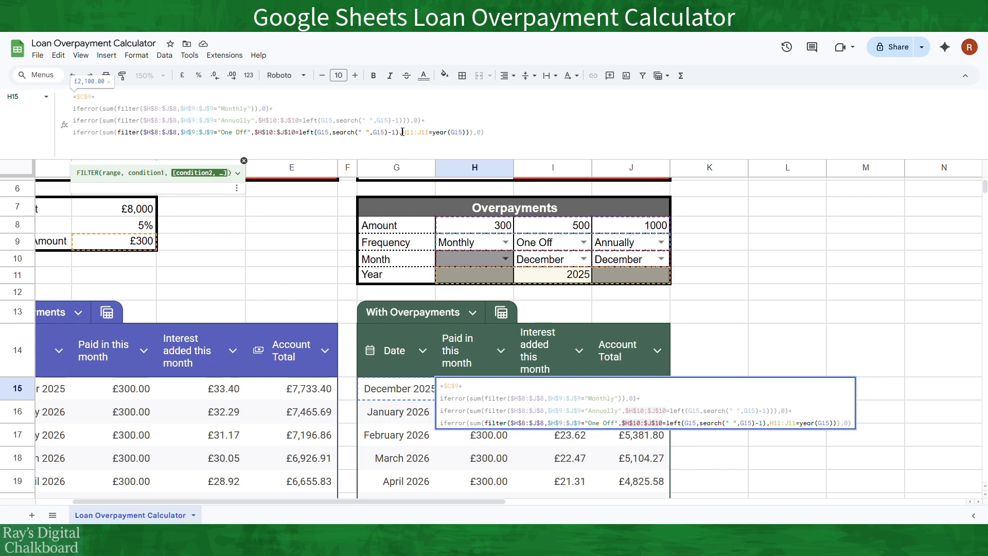
Make the year range absolute as $H$11:$J$11 in the One Off term, commit the H15 formula and dismiss the suggested column update
{"action": "left_click", "coordinate": [402, 131]}
{"action": "type", "text": "$"}
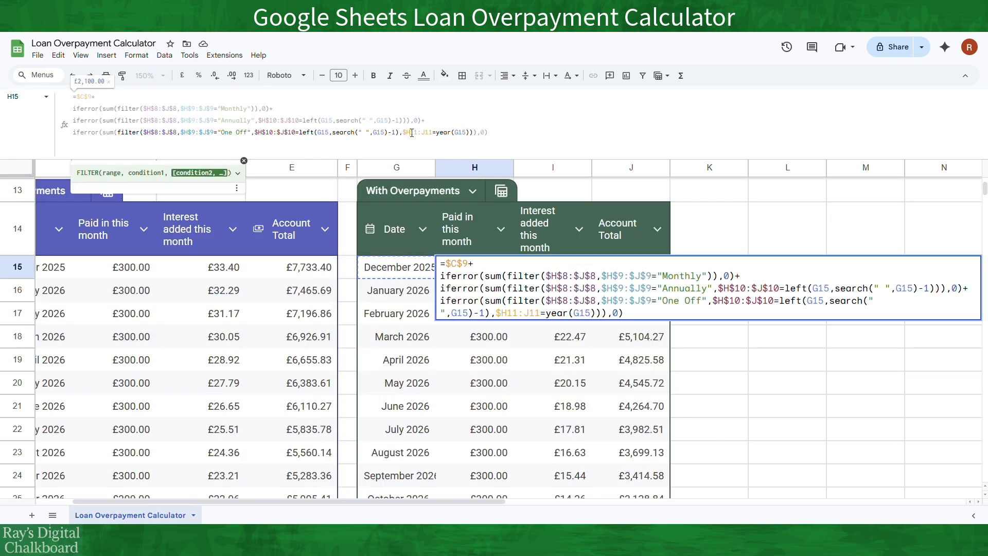
{"action": "left_click", "coordinate": [411, 132]}
{"action": "type", "text": "$H$8:"}
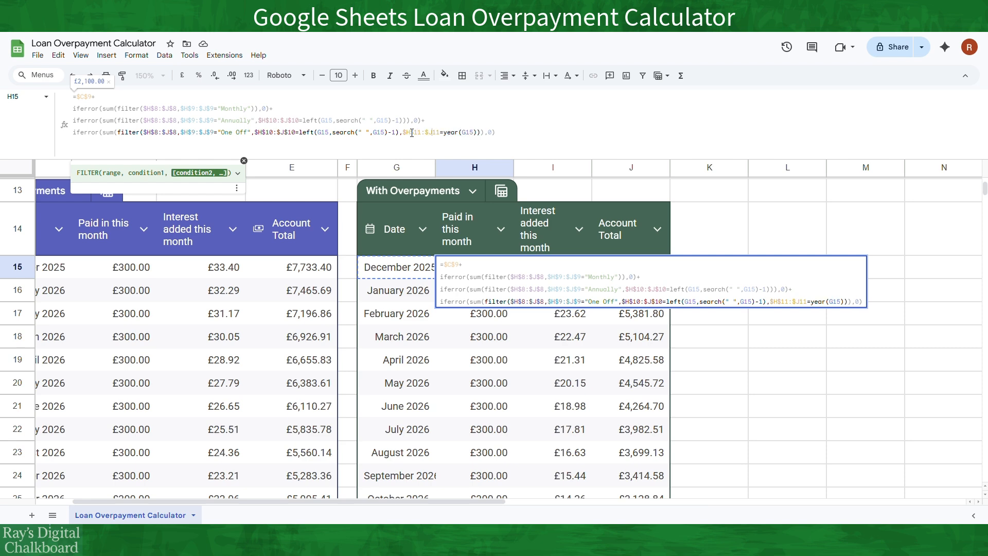
{"action": "type", "text": "$"}
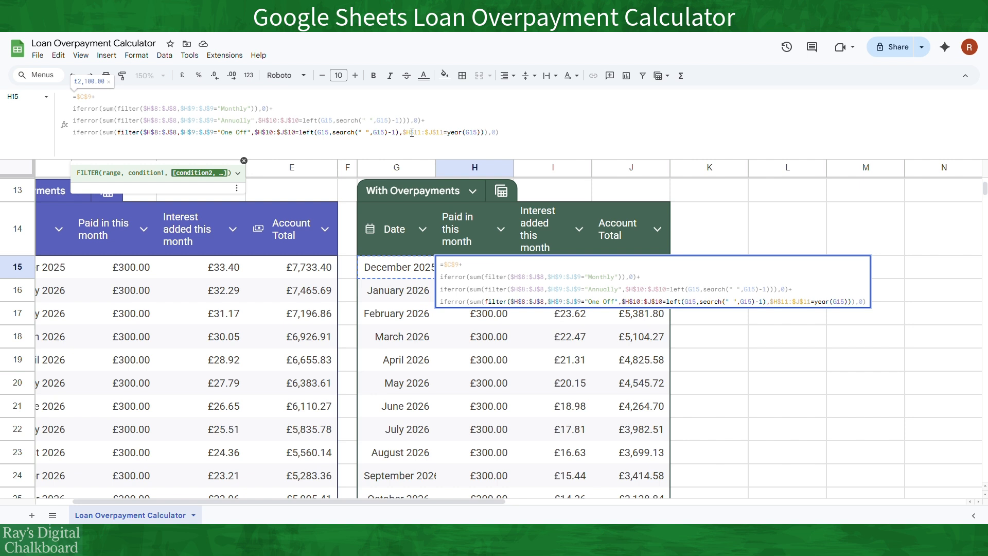
{"action": "key", "text": "Return"}
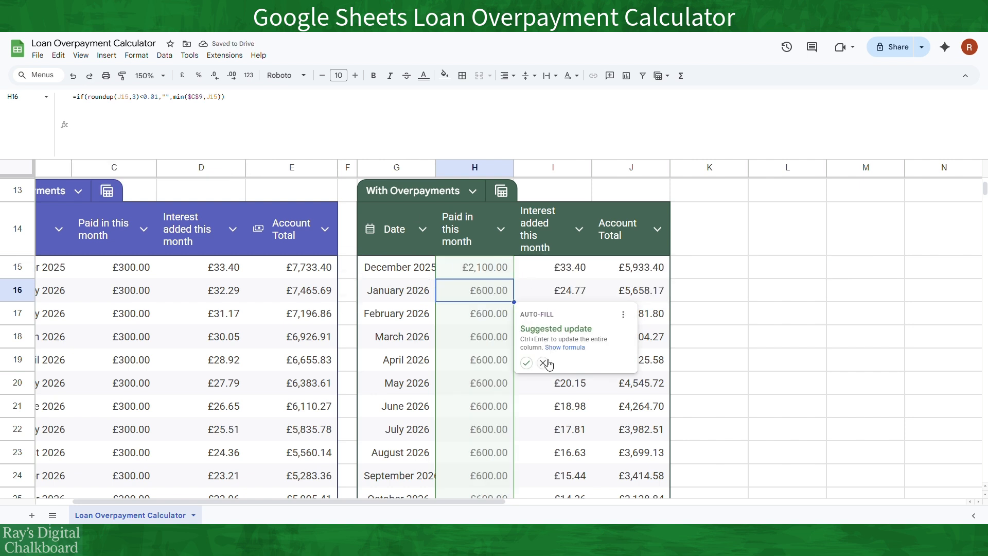
{"action": "left_click", "coordinate": [526, 362]}
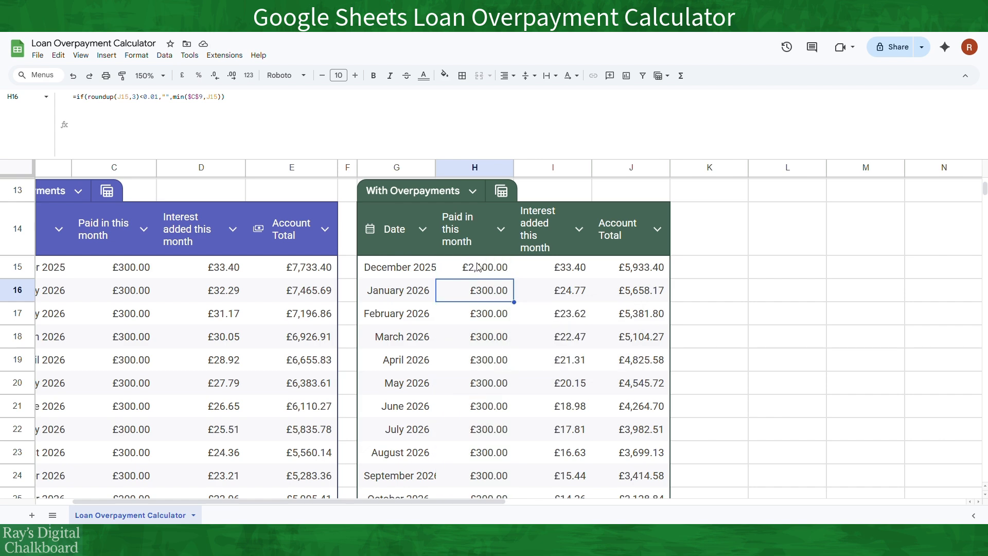
Copy the whole H15 formula text except the equals sign and leave the cell unchanged
{"action": "key", "text": "Up"}
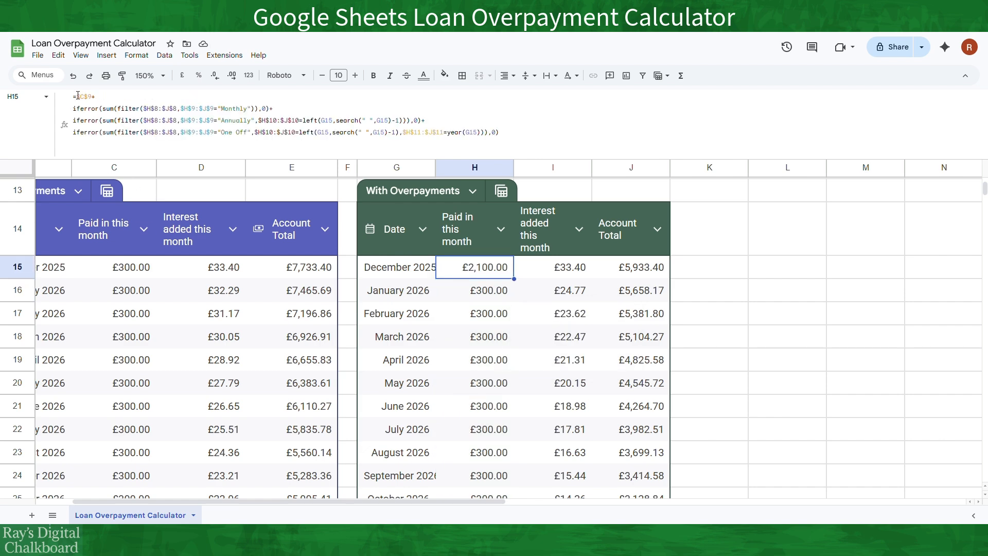
{"action": "left_click_drag", "start_coordinate": [77, 96], "coordinate": [504, 132]}
{"action": "key", "text": "ctrl+c"}
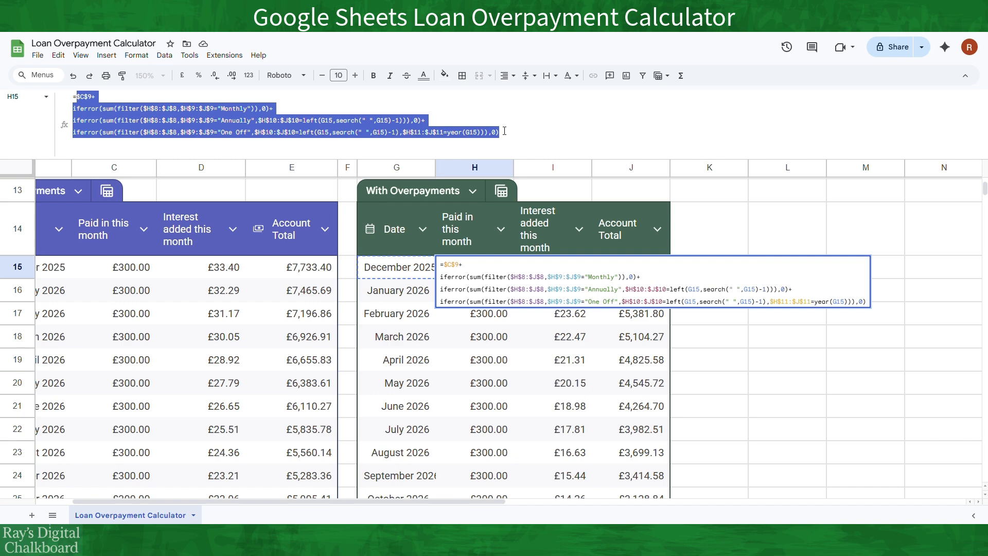
{"action": "key", "text": "Return"}
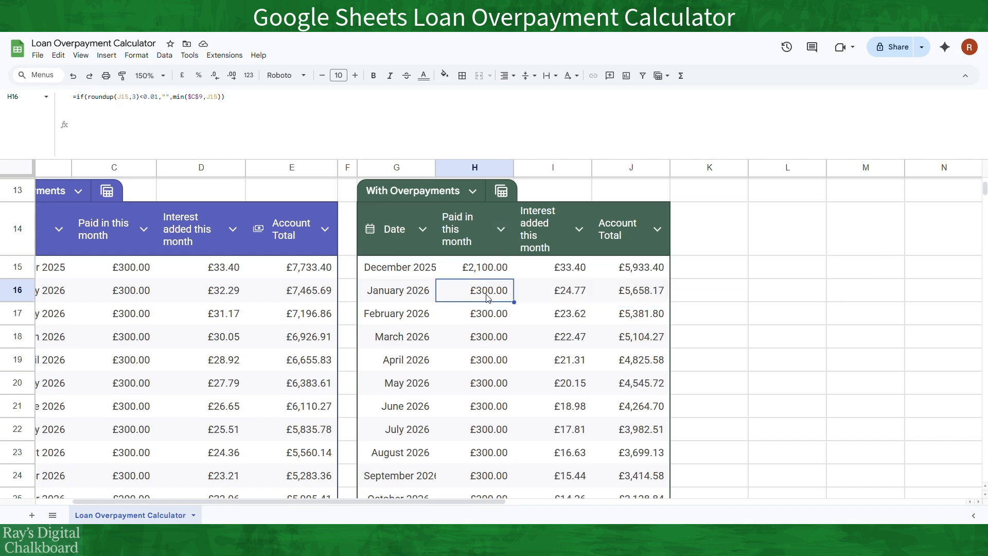
Replace $C$9 in H16's min function with the copied overpayment formula and put a line break before the J15 argument
{"action": "left_click", "coordinate": [188, 96]}
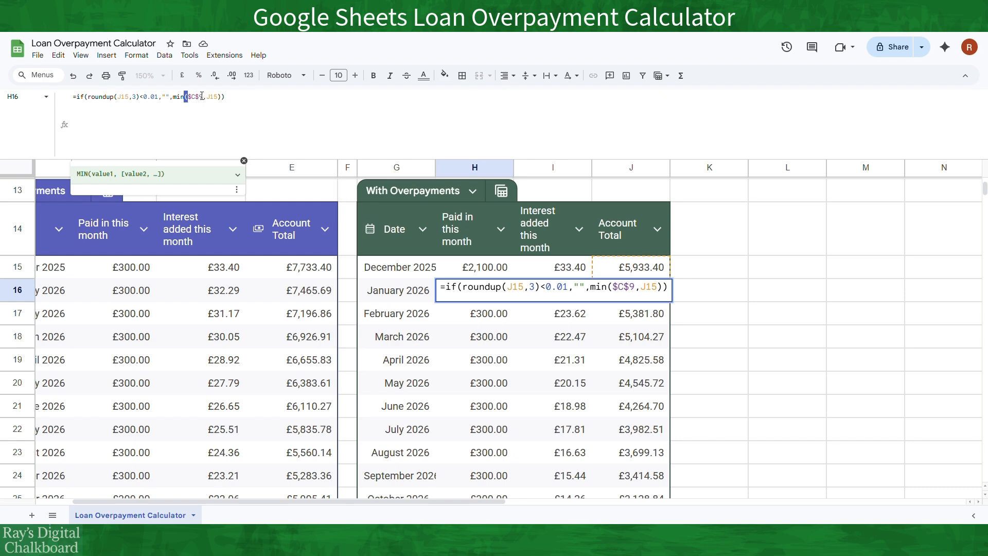
{"action": "left_click_drag", "start_coordinate": [201, 97], "coordinate": [188, 97]}
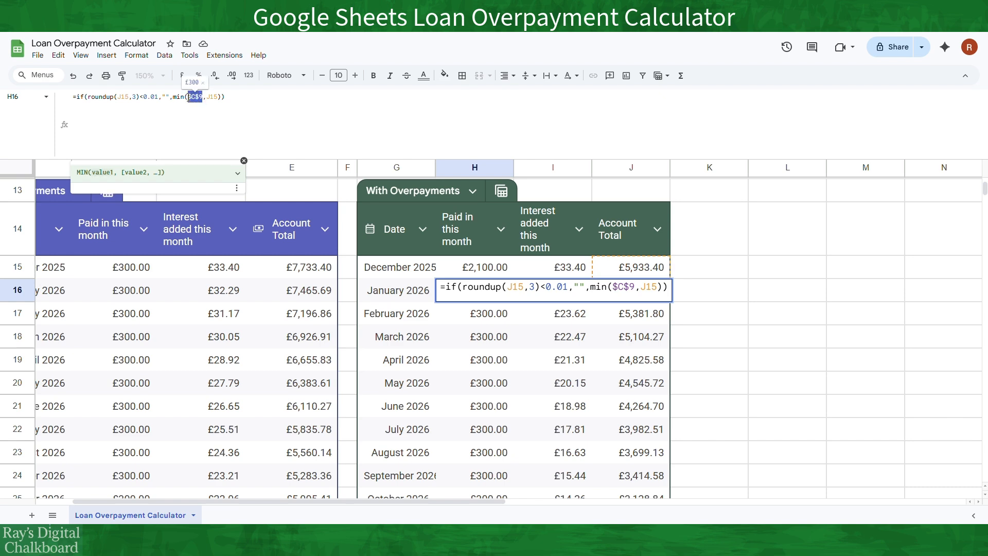
{"action": "key", "text": "ctrl+v"}
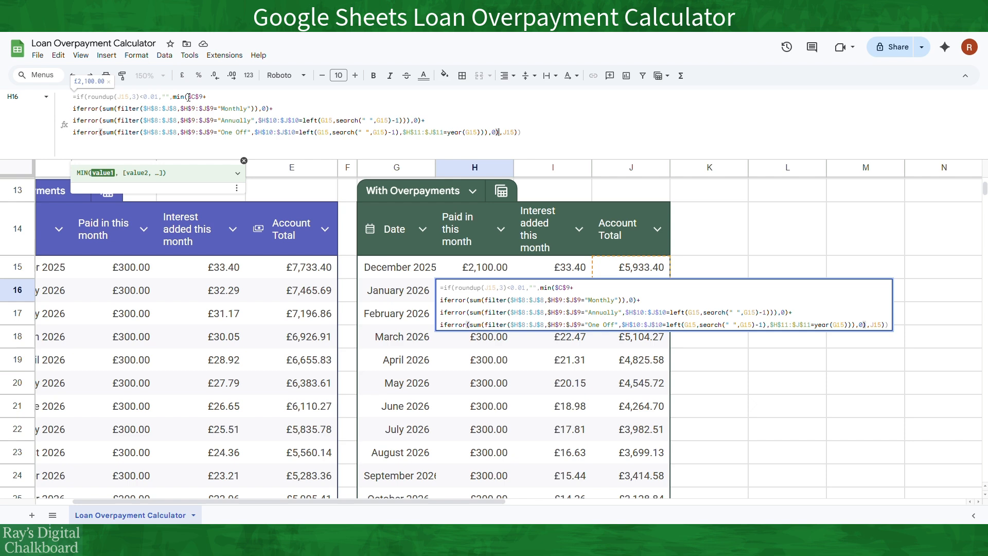
{"action": "key", "text": "alt+Return"}
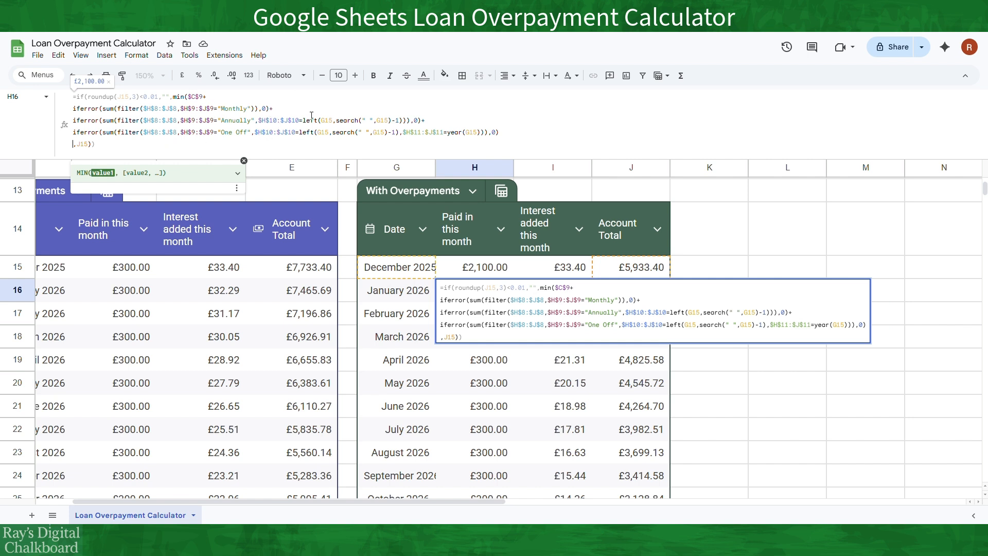
Change the first left argument to G16 in both the Annually and One Off terms of the H16 formula
{"action": "left_click", "coordinate": [330, 119]}
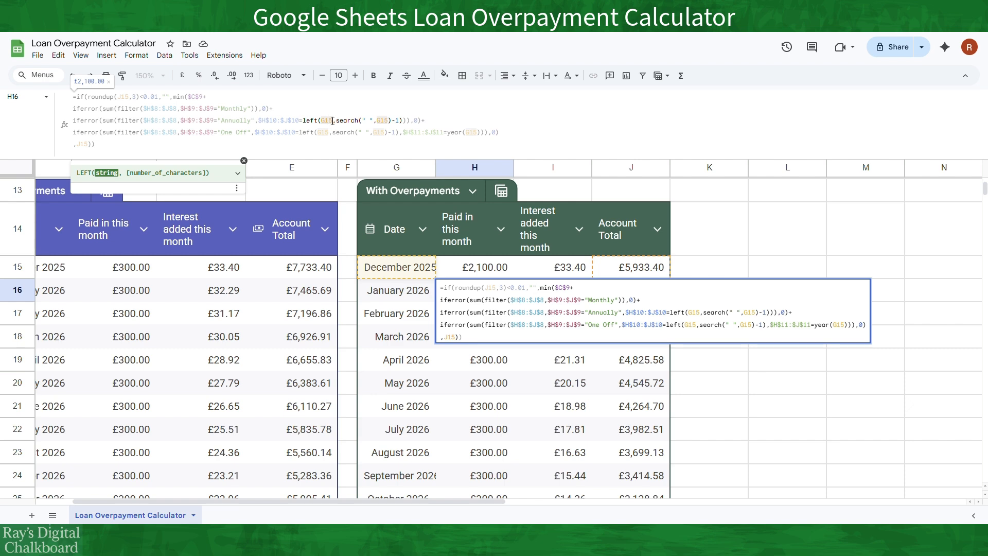
{"action": "key", "text": "BackSpace"}
{"action": "type", "text": "6"}
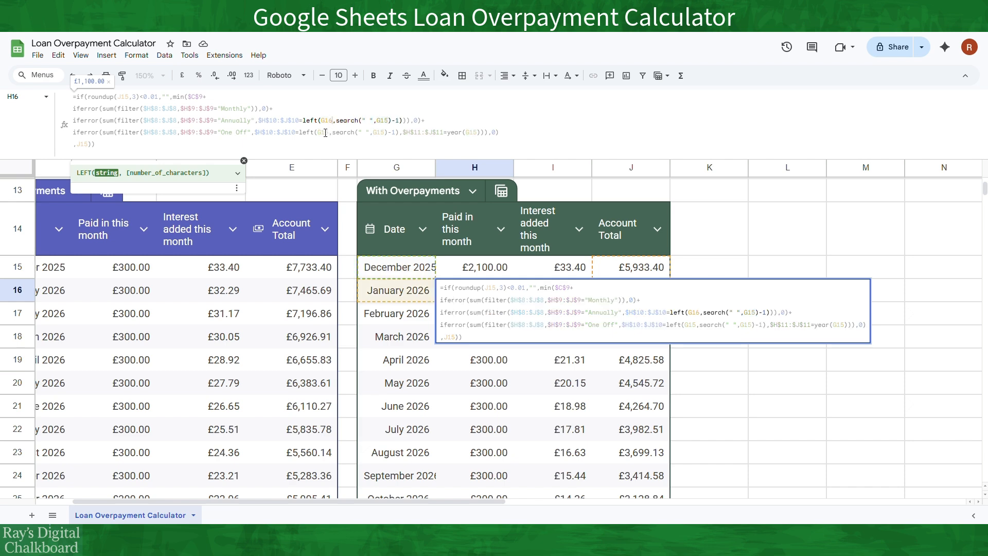
{"action": "left_click", "coordinate": [327, 132]}
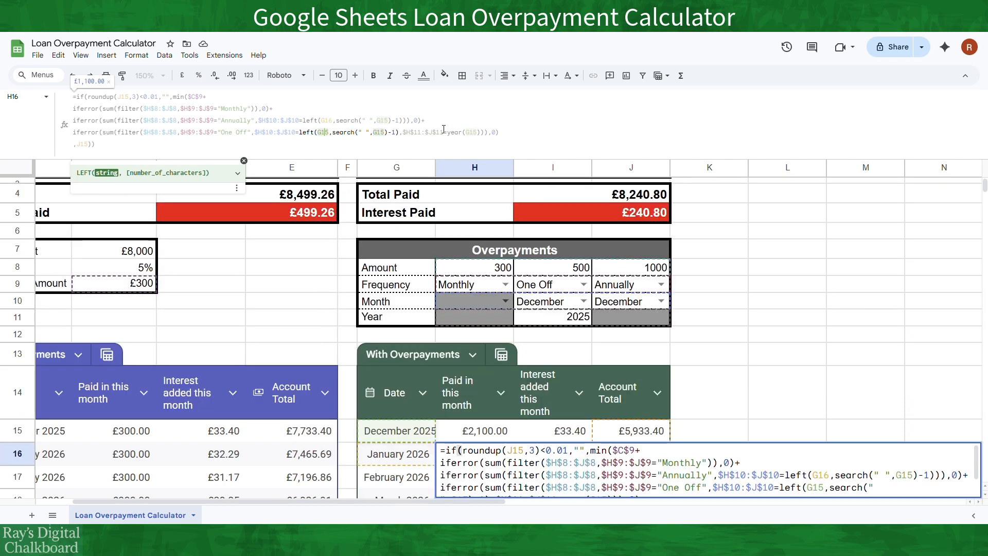
{"action": "left_click", "coordinate": [328, 135]}
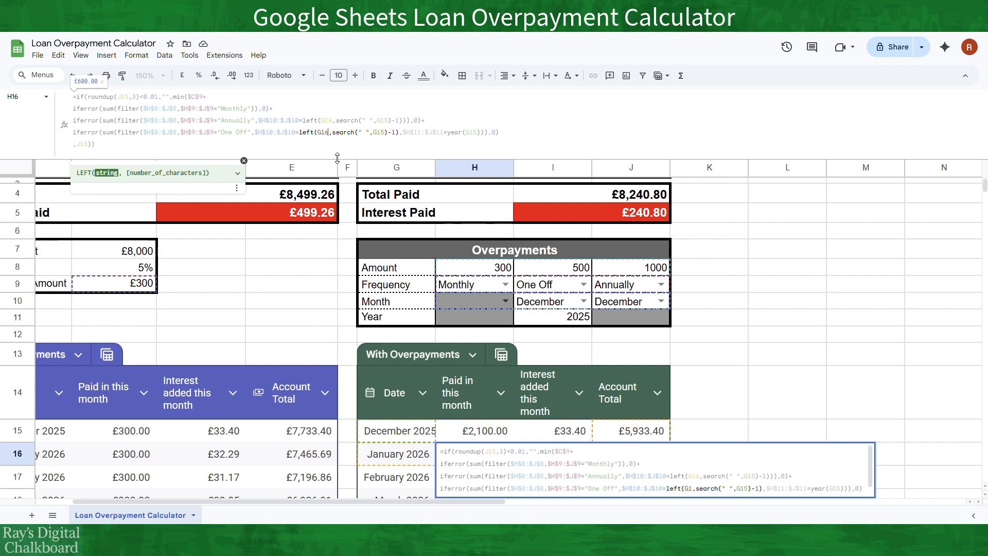
{"action": "key", "text": "BackSpace"}
{"action": "type", "text": "6"}
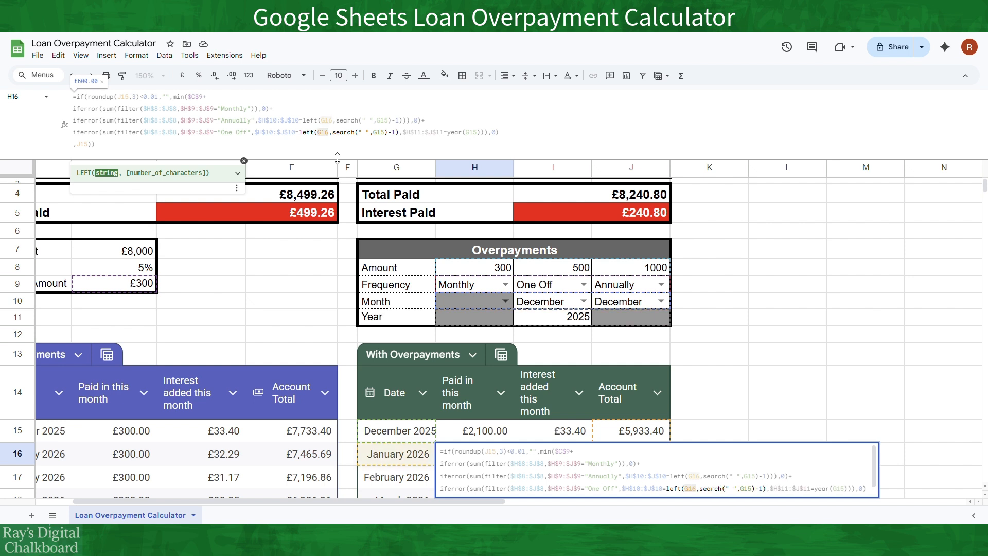
Change the search function's cell reference to G16 in both the Annually and One Off terms
{"action": "left_click", "coordinate": [387, 121]}
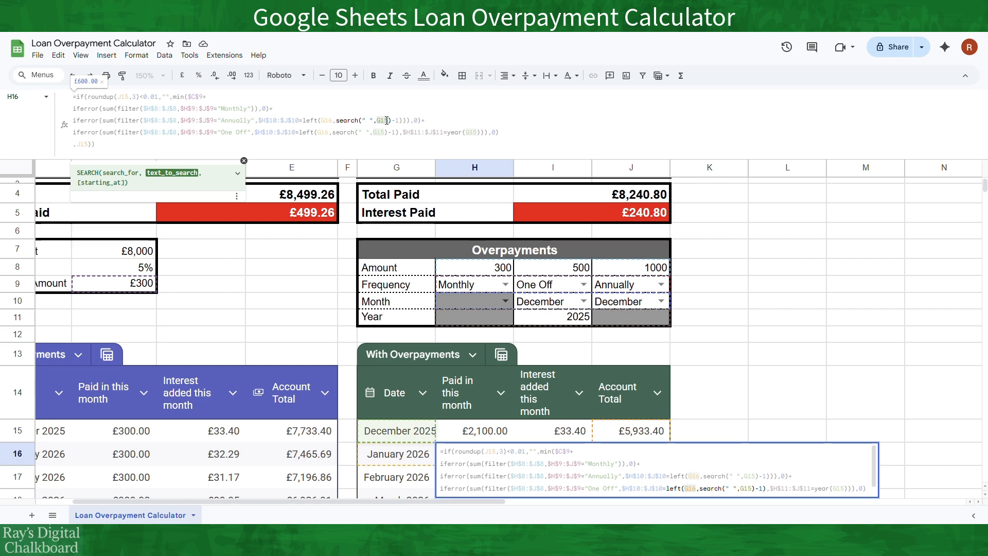
{"action": "key", "text": "BackSpace"}
{"action": "type", "text": "6"}
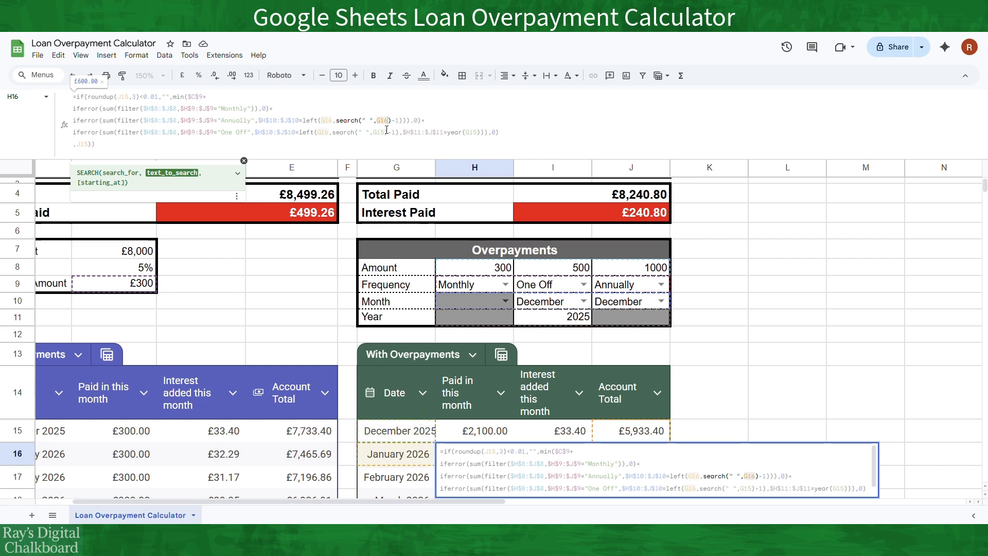
{"action": "left_click", "coordinate": [385, 133]}
{"action": "key", "text": "BackSpace"}
{"action": "type", "text": "6"}
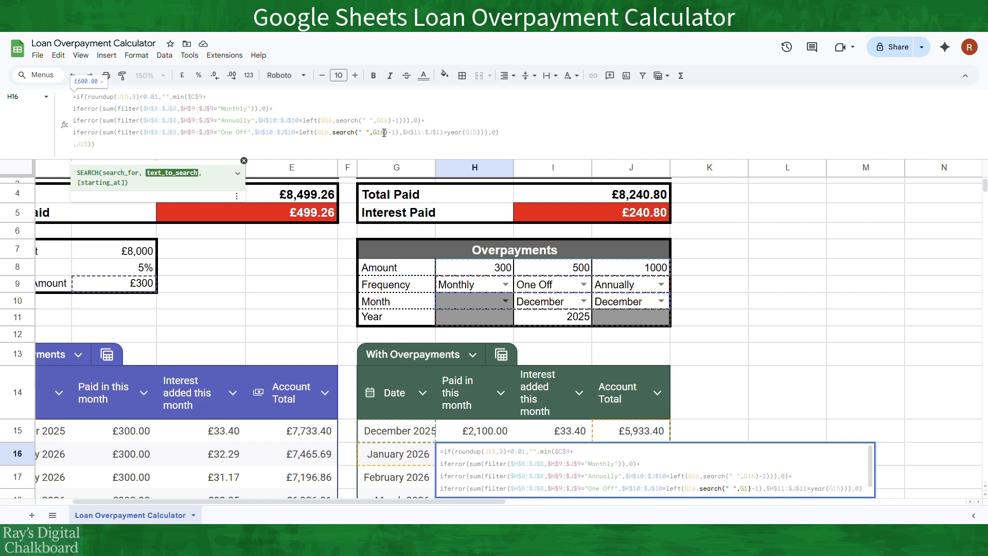
Change the year reference in the One Off term to G16 and commit the H16 formula
{"action": "left_click", "coordinate": [475, 134]}
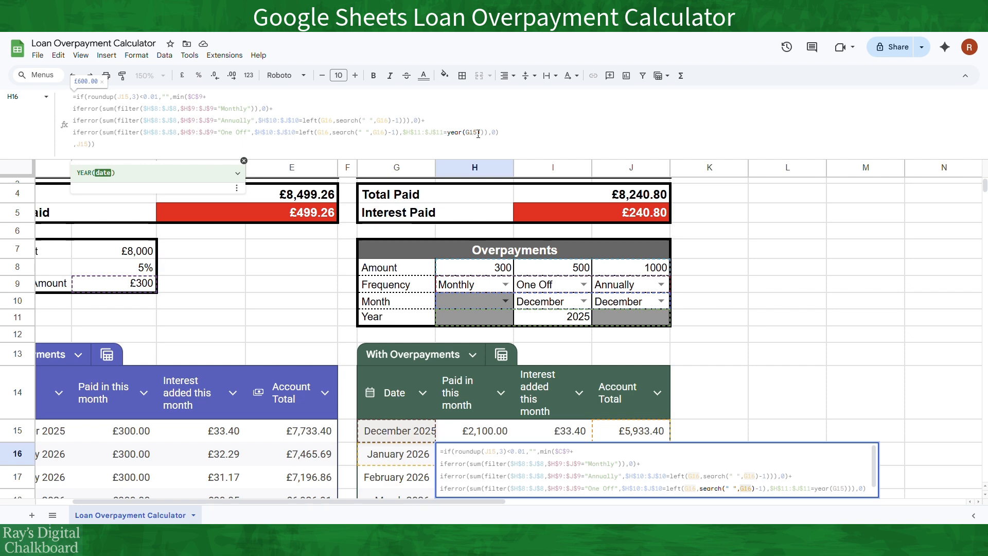
{"action": "key", "text": "BackSpace"}
{"action": "type", "text": "6"}
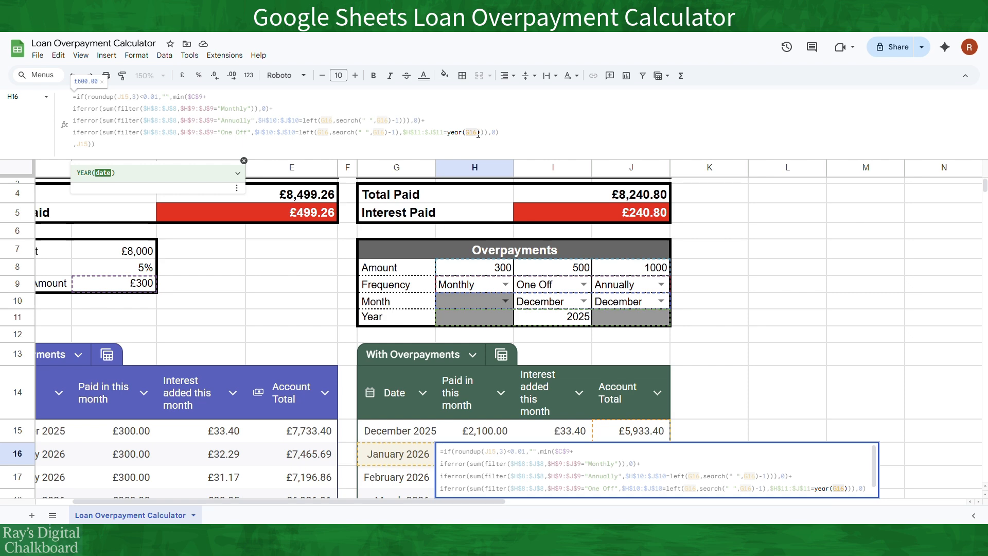
{"action": "key", "text": "Return"}
Fill the H16 formula down the With Overpayments table's Paid in this month column to H100
{"action": "scroll", "coordinate": [627, 443], "scroll_direction": "down", "scroll_amount": 3}
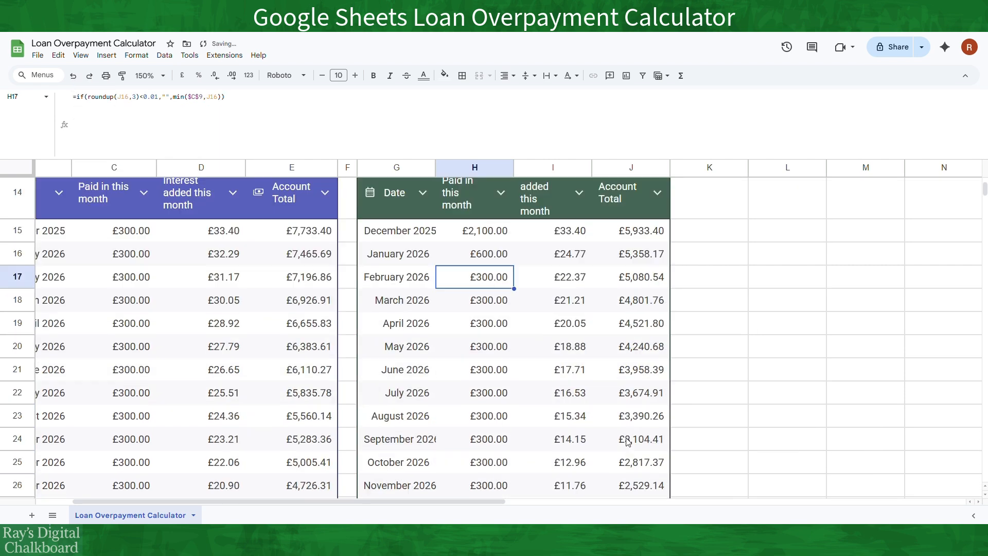
{"action": "left_click", "coordinate": [511, 243]}
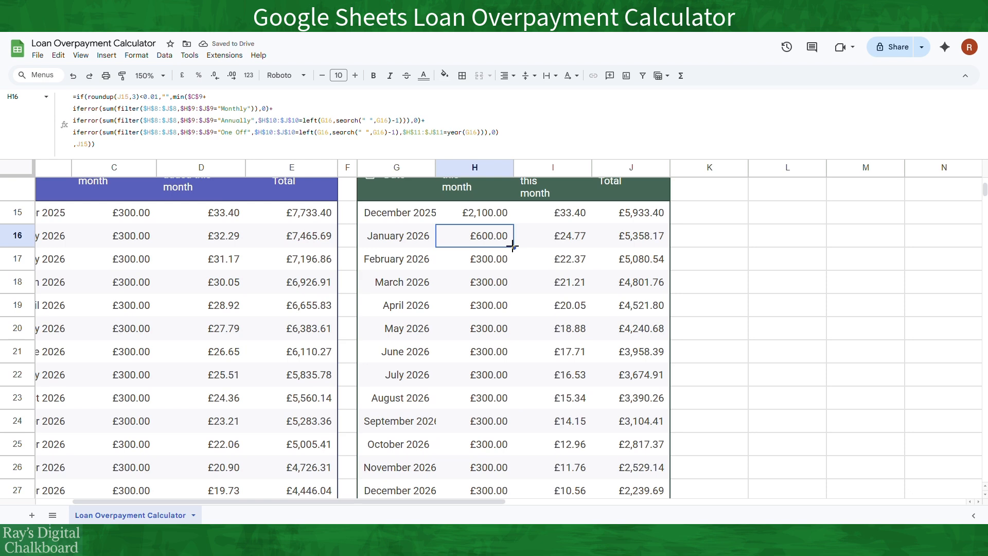
{"action": "left_click_drag", "start_coordinate": [512, 246], "coordinate": [481, 182]}
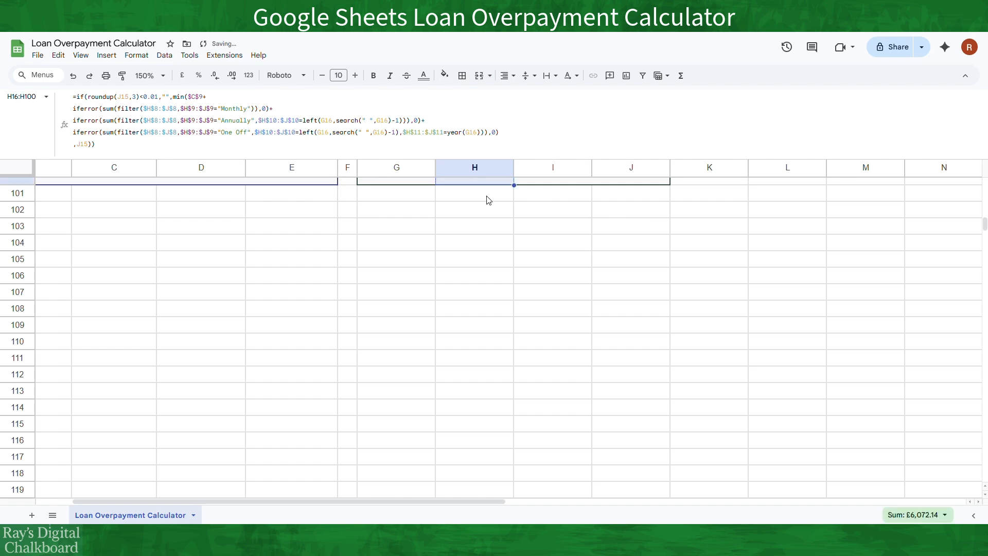
Examine the filled monthly payments and compare the payoff dates and totals with and without overpayments
{"action": "scroll", "coordinate": [494, 222], "scroll_direction": "up", "scroll_amount": 20}
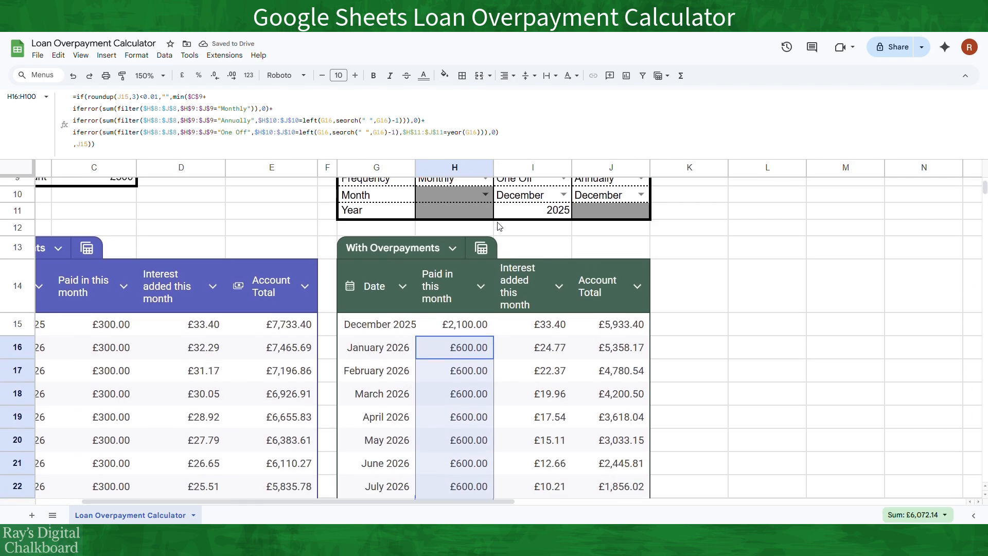
{"action": "scroll", "coordinate": [497, 227], "scroll_direction": "down", "scroll_amount": 3}
{"action": "scroll", "coordinate": [497, 226], "scroll_direction": "up", "scroll_amount": 3}
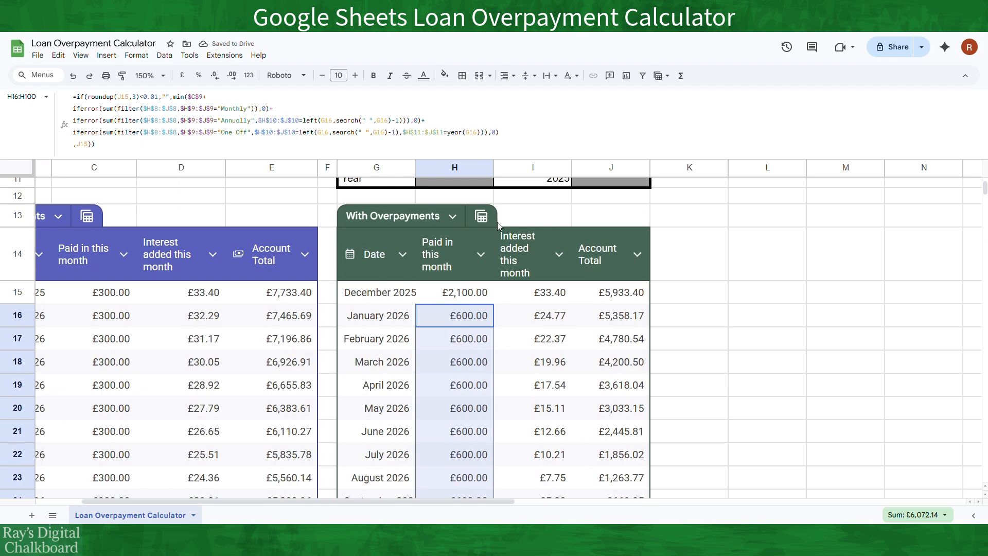
{"action": "scroll", "coordinate": [497, 221], "scroll_direction": "up", "scroll_amount": 3}
{"action": "scroll", "coordinate": [497, 223], "scroll_direction": "down", "scroll_amount": 3}
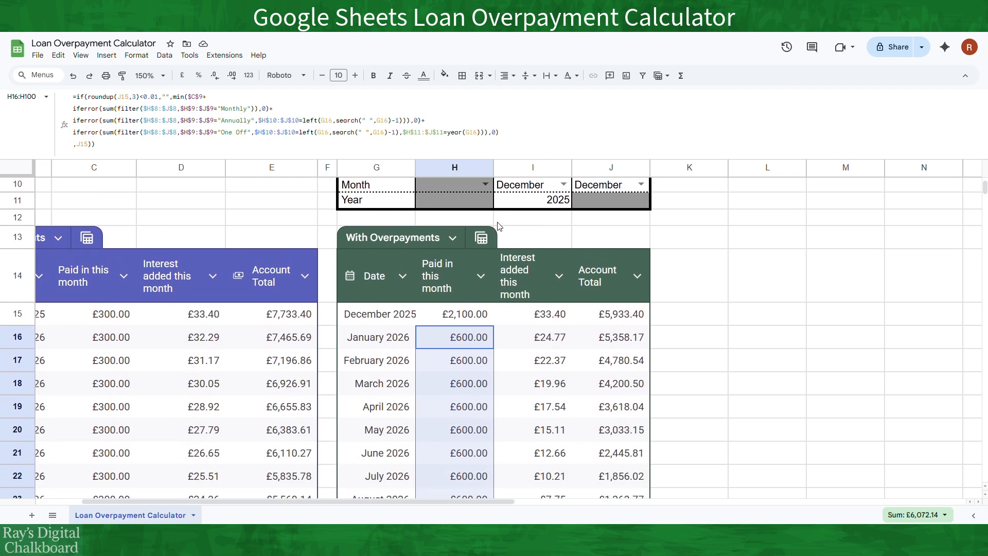
{"action": "scroll", "coordinate": [497, 227], "scroll_direction": "up", "scroll_amount": 5}
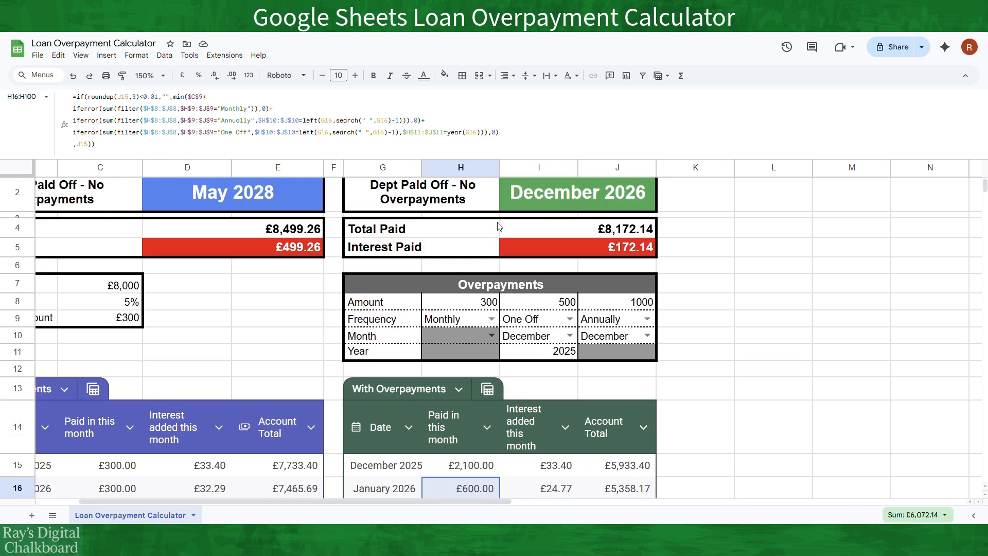
{"action": "scroll", "coordinate": [497, 227], "scroll_direction": "left", "scroll_amount": 2}
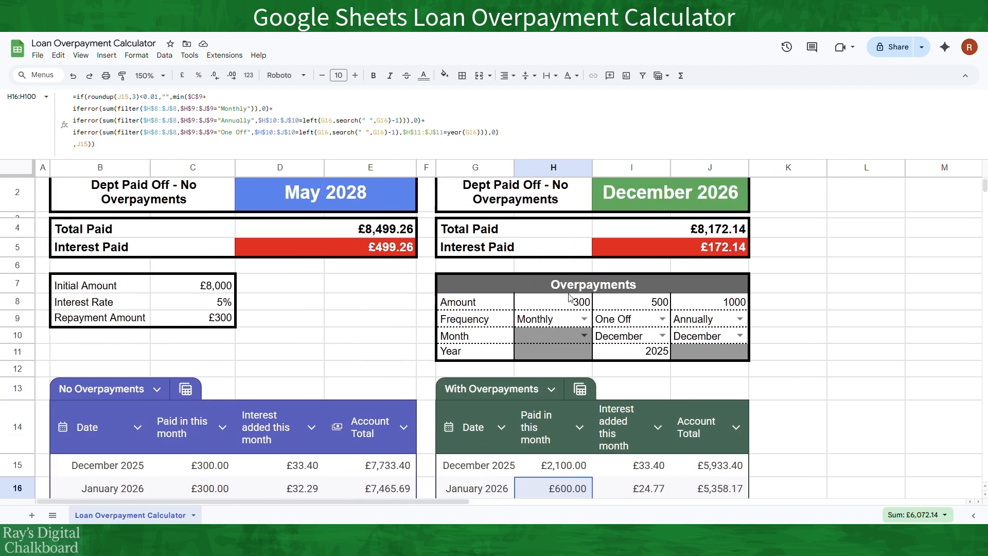
{"action": "scroll", "coordinate": [570, 315], "scroll_direction": "down", "scroll_amount": 1}
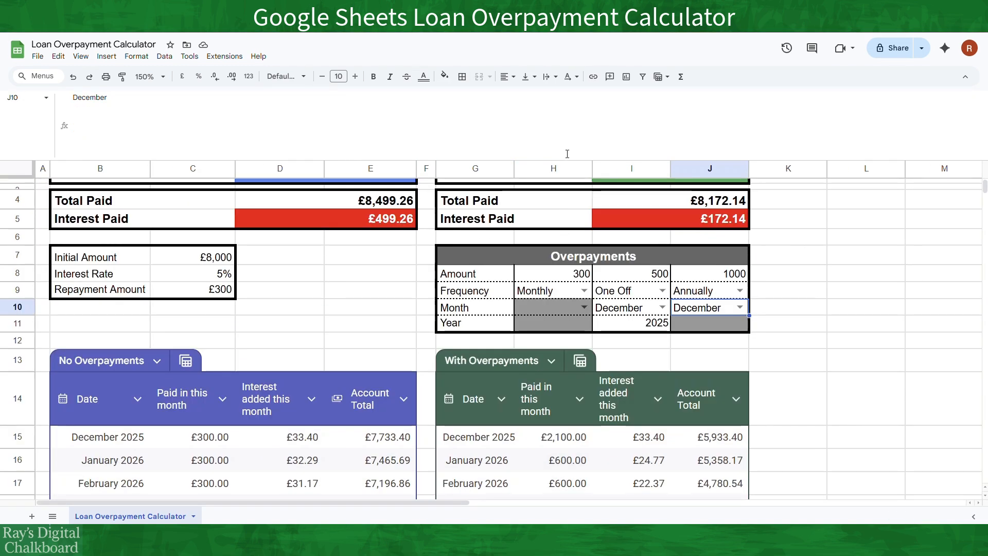
Shrink the formula bar to a single line
{"action": "left_click_drag", "start_coordinate": [568, 157], "coordinate": [562, 101]}
{"action": "scroll", "coordinate": [581, 176], "scroll_direction": "up", "scroll_amount": 1}
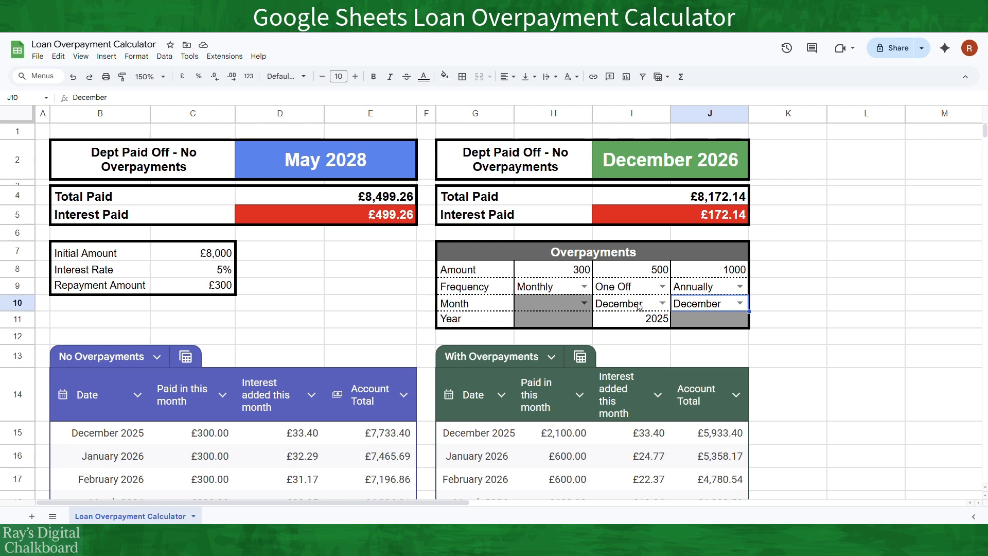
Set the One Off overpayment's year in I11 to 2026
{"action": "left_click", "coordinate": [657, 326]}
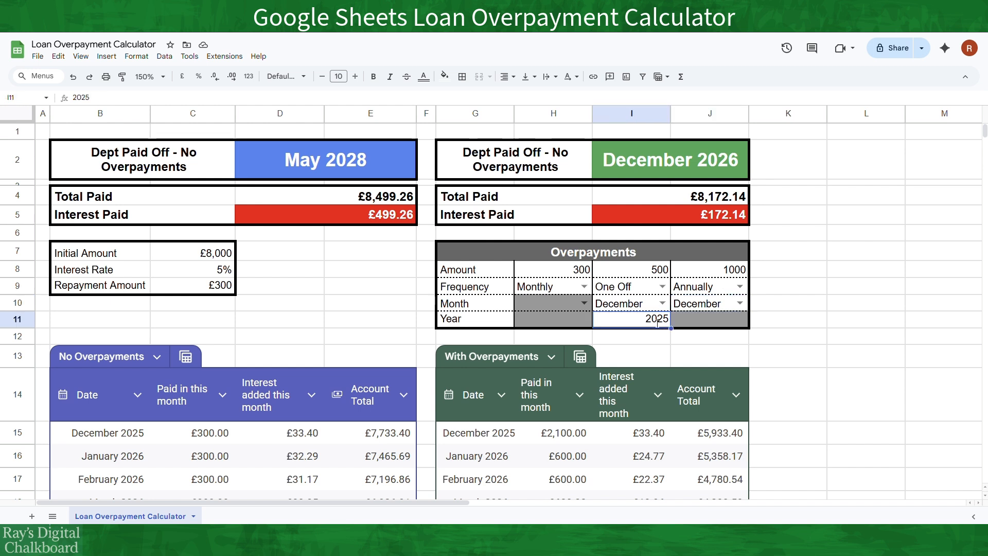
{"action": "double_click", "coordinate": [657, 323]}
{"action": "type", "text": "6"}
{"action": "key", "text": "Delete"}
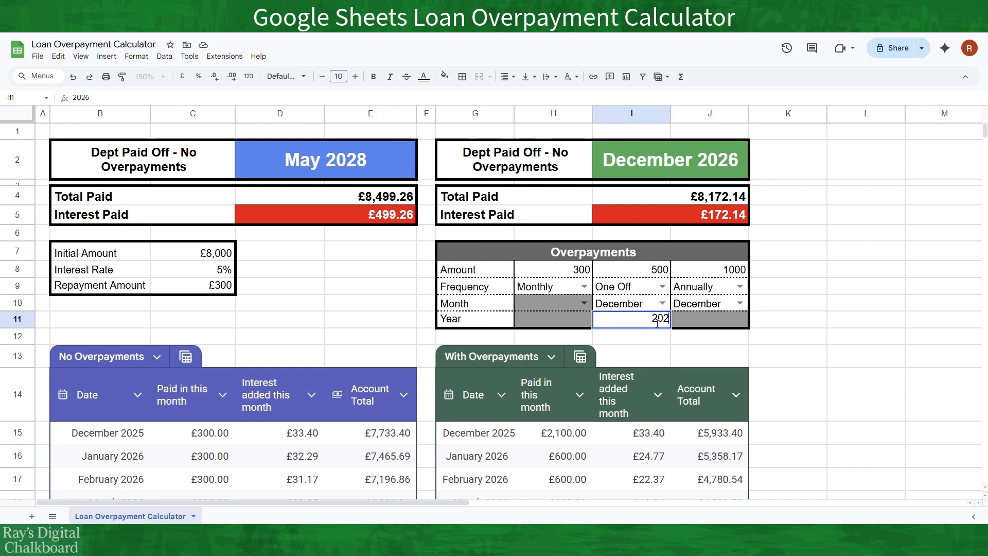
{"action": "key", "text": "Return"}
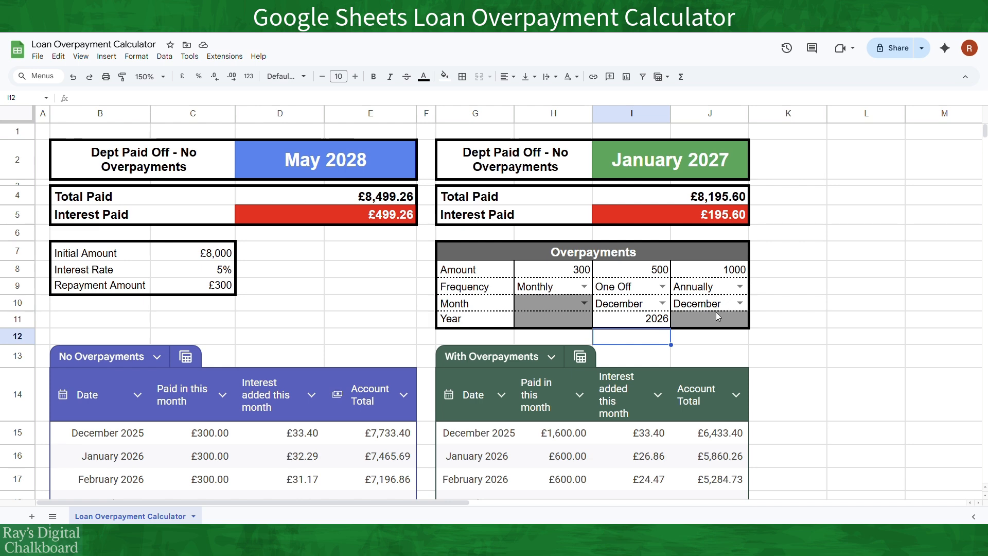
Set the Annually overpayment's month in J10 to March and check the With Overpayments schedule
{"action": "left_click", "coordinate": [733, 273]}
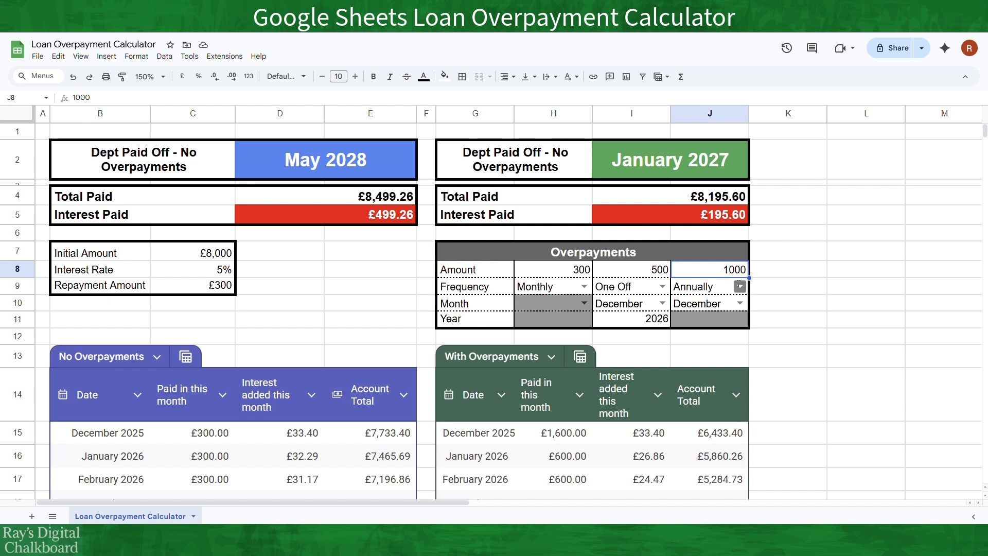
{"action": "left_click", "coordinate": [739, 286]}
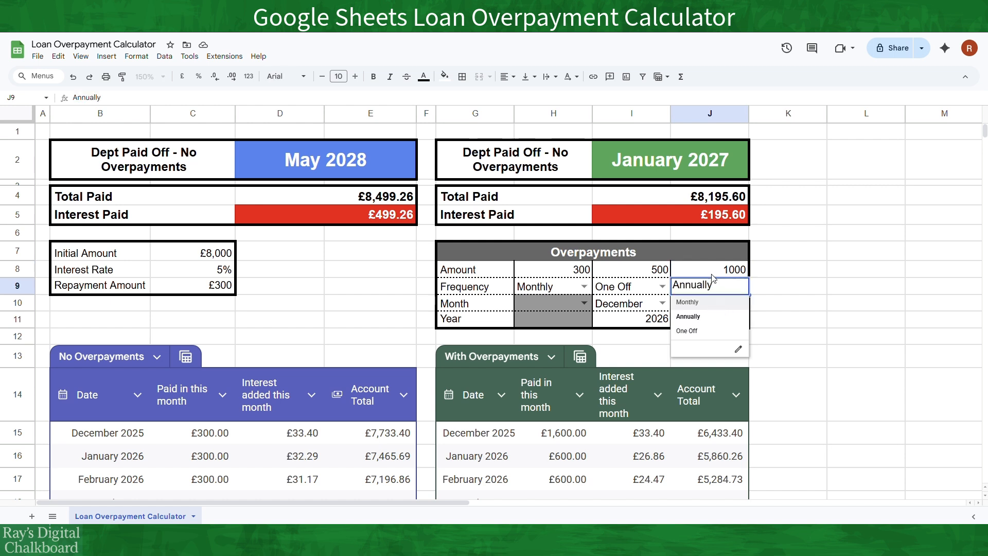
{"action": "key", "text": "Return"}
{"action": "type", "text": "marc"}
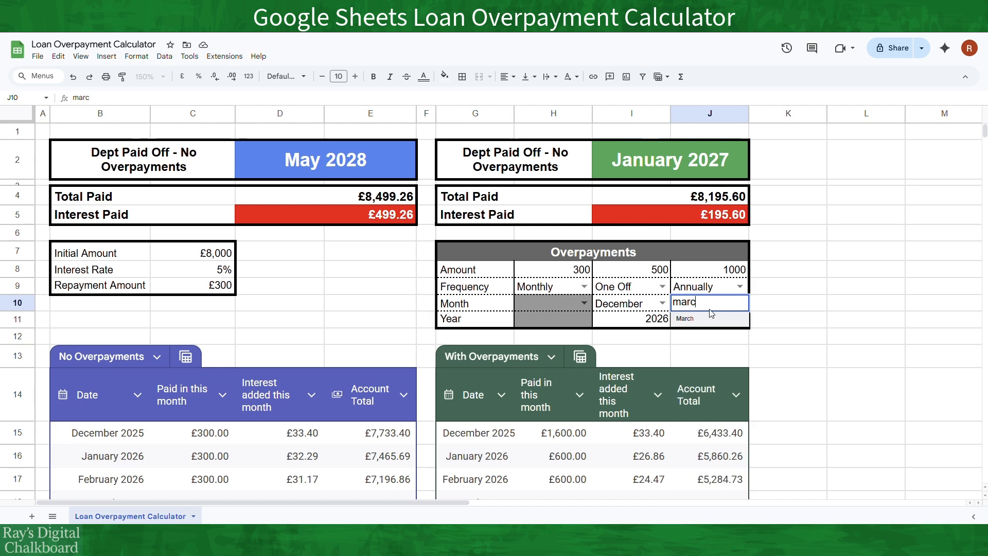
{"action": "left_click", "coordinate": [710, 319]}
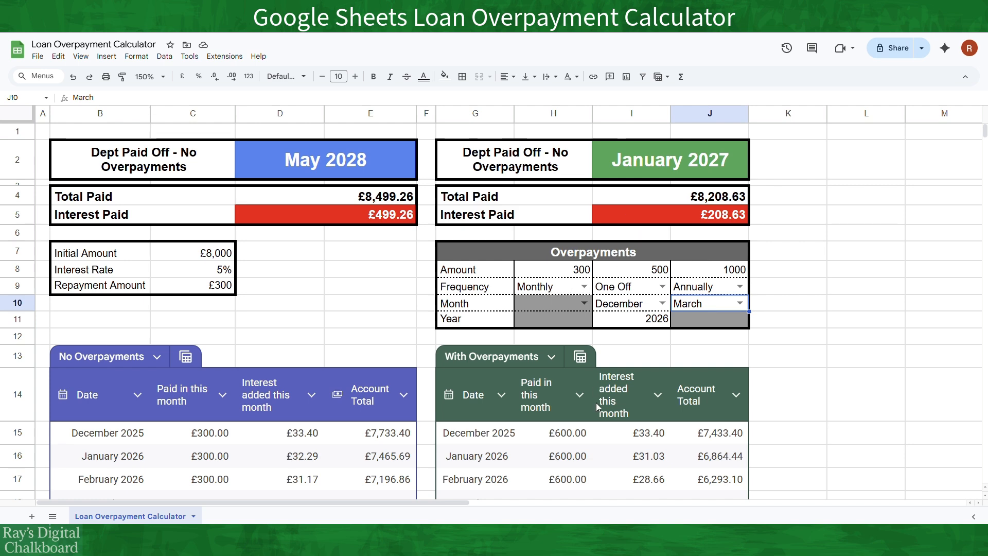
{"action": "scroll", "coordinate": [595, 403], "scroll_direction": "down", "scroll_amount": 4}
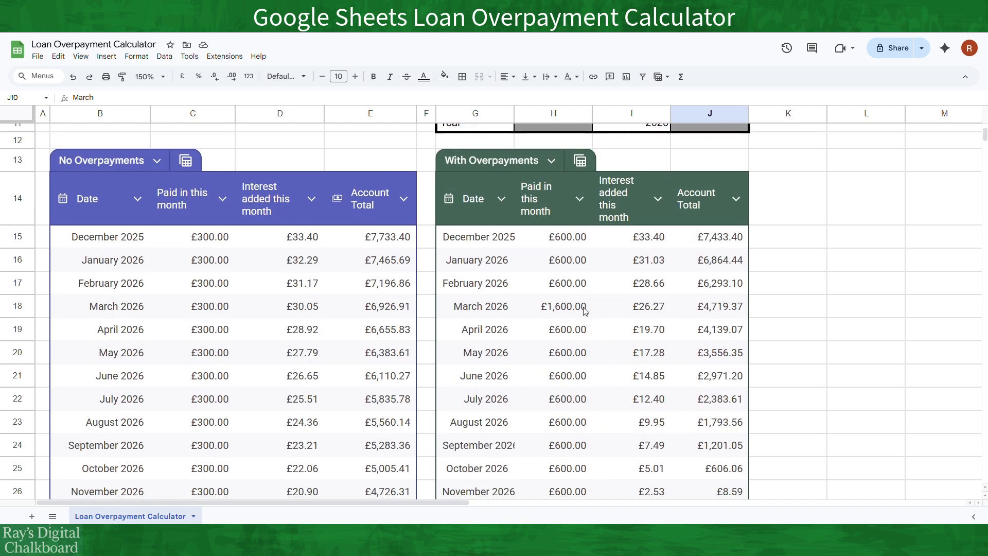
{"action": "scroll", "coordinate": [584, 309], "scroll_direction": "down", "scroll_amount": 4}
{"action": "scroll", "coordinate": [591, 206], "scroll_direction": "up", "scroll_amount": 1}
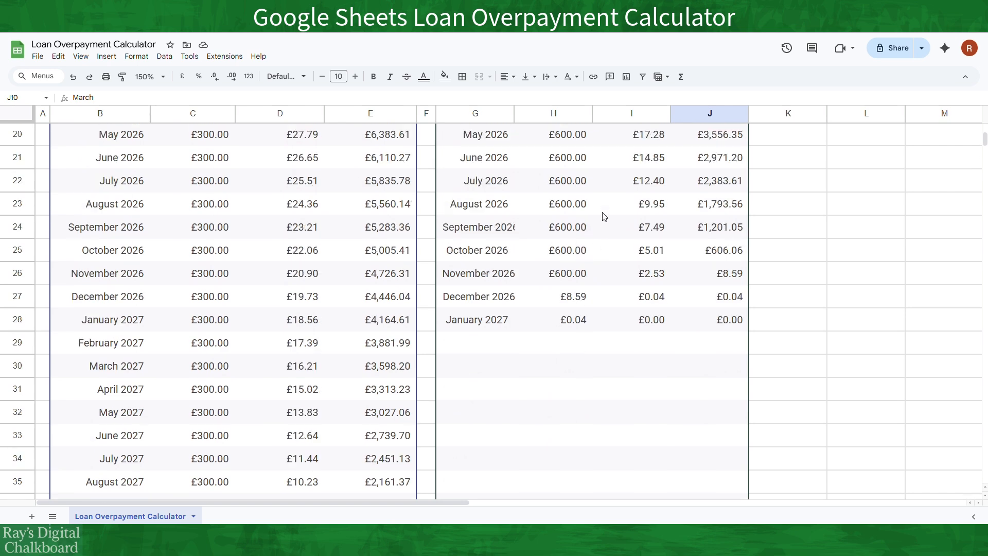
Set the Annually overpayment's month in J10 to December and review the With Overpayments schedule
{"action": "scroll", "coordinate": [605, 216], "scroll_direction": "up", "scroll_amount": 9}
{"action": "type", "text": "dec"}
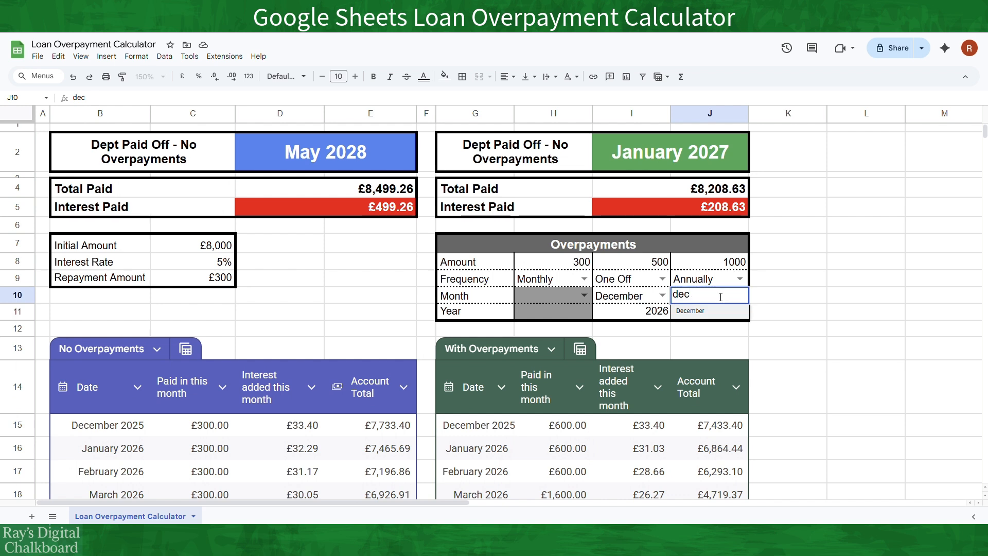
{"action": "left_click", "coordinate": [718, 312]}
{"action": "scroll", "coordinate": [679, 386], "scroll_direction": "down", "scroll_amount": 3}
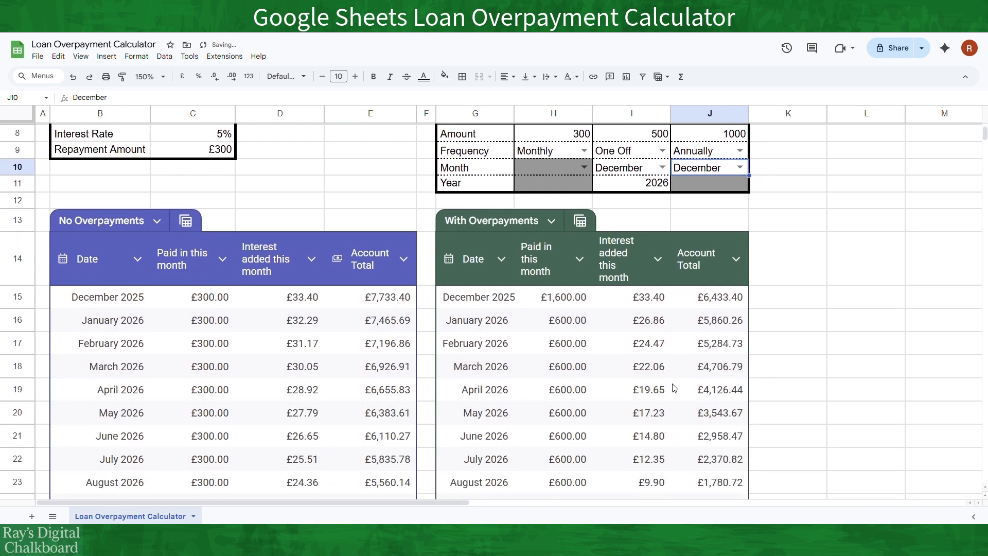
Set the loan's Initial Amount in C7 to £18,000
{"action": "scroll", "coordinate": [566, 293], "scroll_direction": "down", "scroll_amount": 4}
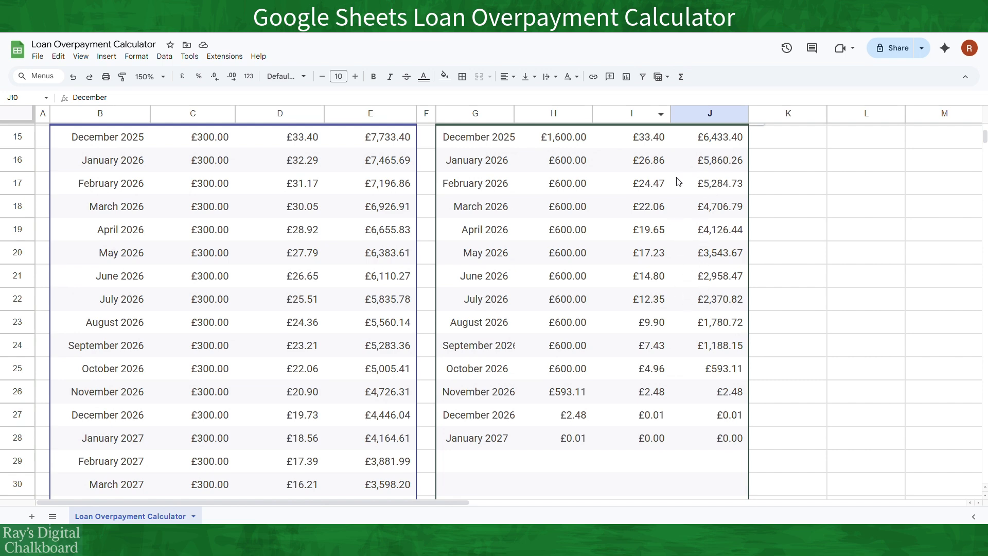
{"action": "scroll", "coordinate": [688, 230], "scroll_direction": "up", "scroll_amount": 5}
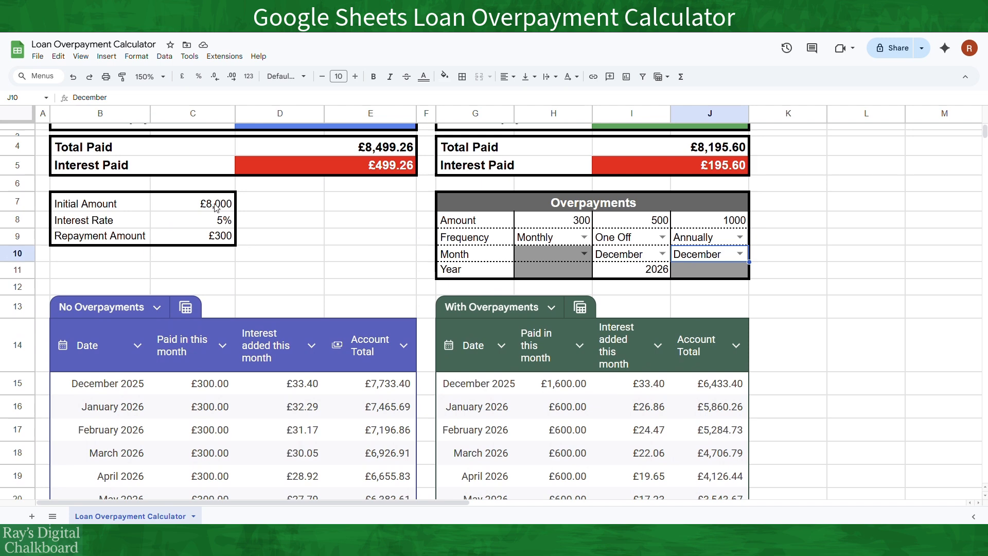
{"action": "left_click", "coordinate": [208, 206]}
{"action": "double_click", "coordinate": [209, 205]}
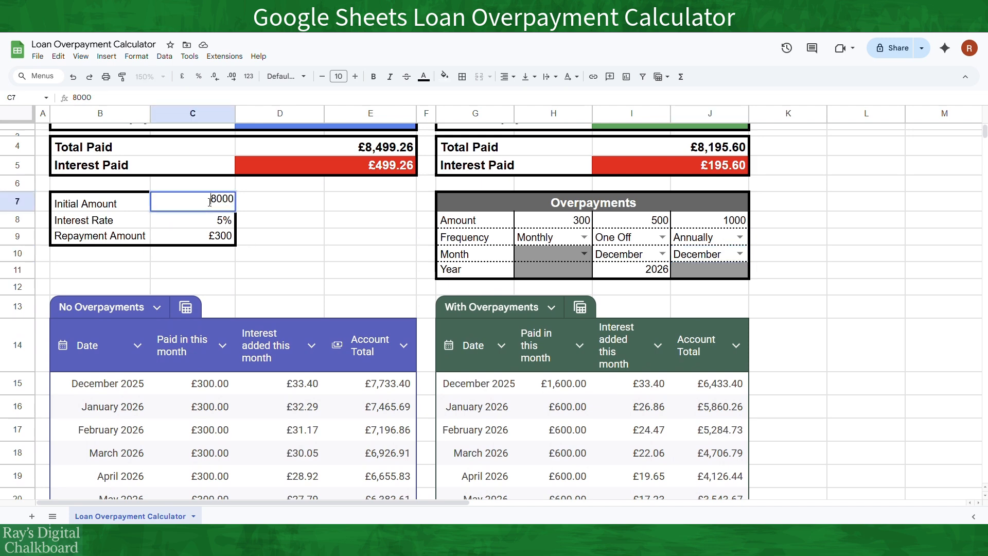
{"action": "type", "text": "1"}
{"action": "left_click", "coordinate": [280, 213]}
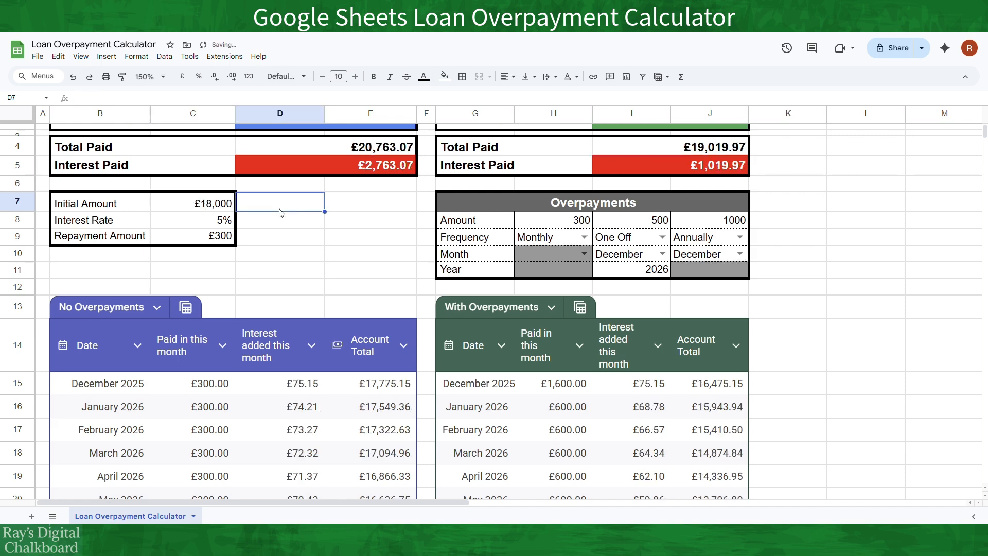
Review the payoff dates in the summary and follow the No Overpayments schedule down to its final repayment
{"action": "scroll", "coordinate": [360, 216], "scroll_direction": "up", "scroll_amount": 1}
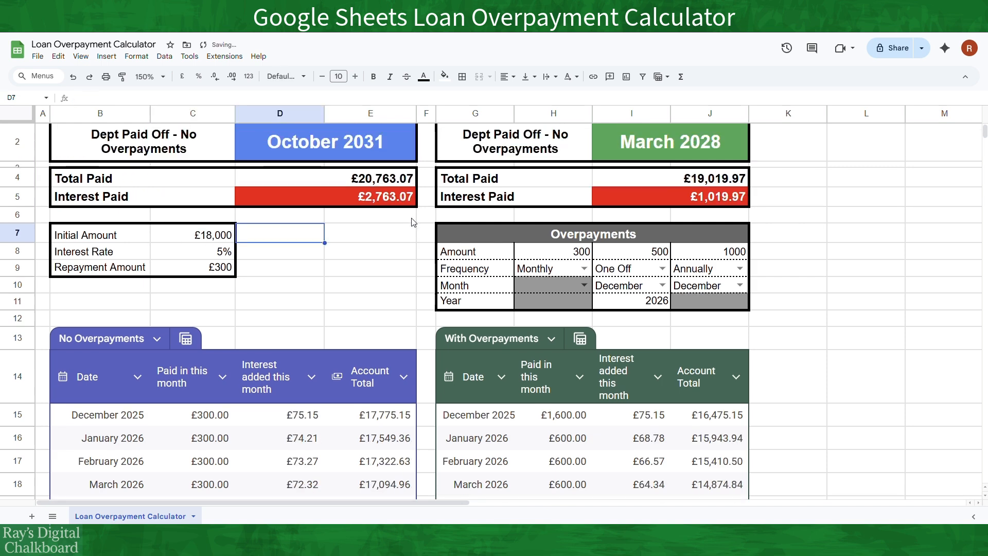
{"action": "scroll", "coordinate": [411, 221], "scroll_direction": "down", "scroll_amount": 12}
{"action": "scroll", "coordinate": [411, 221], "scroll_direction": "down", "scroll_amount": 6}
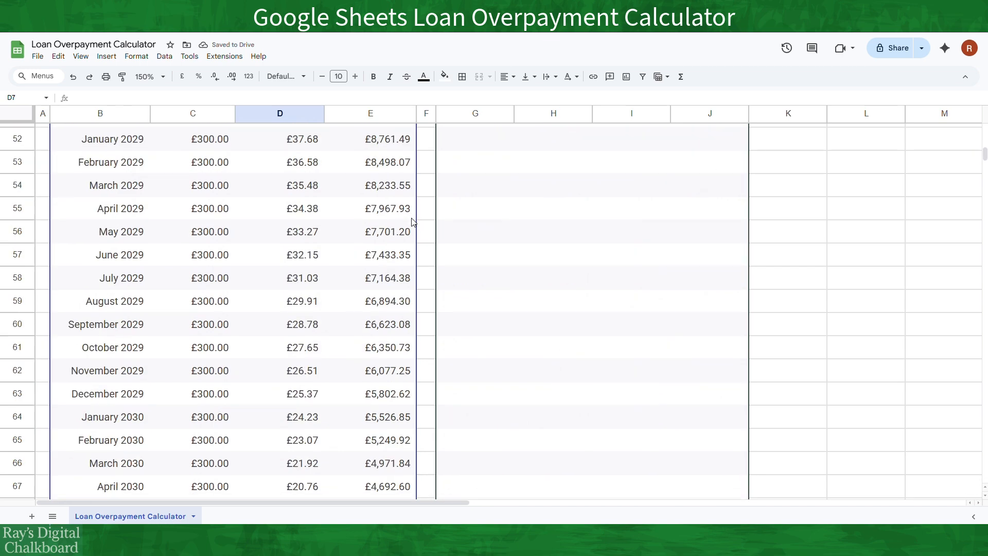
{"action": "scroll", "coordinate": [411, 220], "scroll_direction": "up", "scroll_amount": 18}
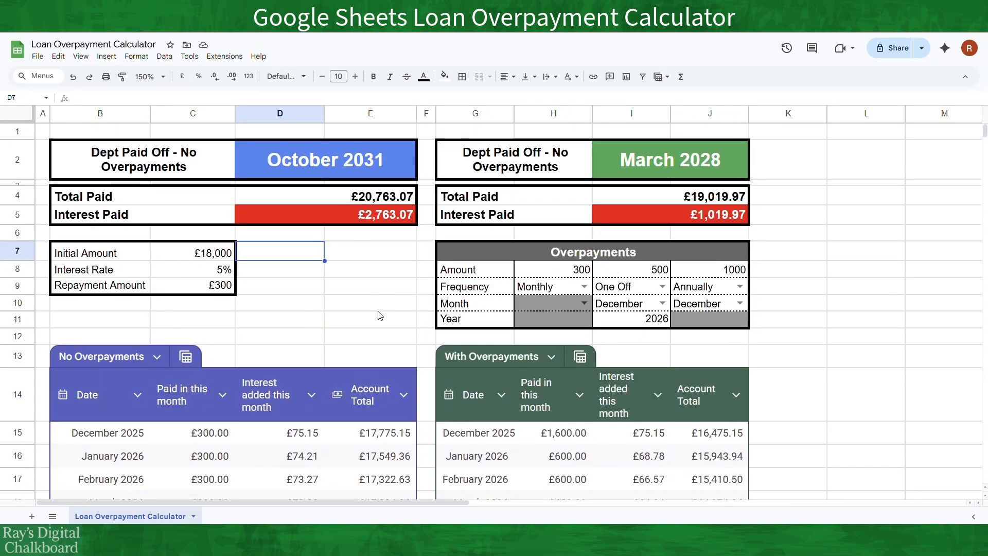
{"action": "scroll", "coordinate": [379, 316], "scroll_direction": "down", "scroll_amount": 18}
{"action": "scroll", "coordinate": [379, 315], "scroll_direction": "down", "scroll_amount": 8}
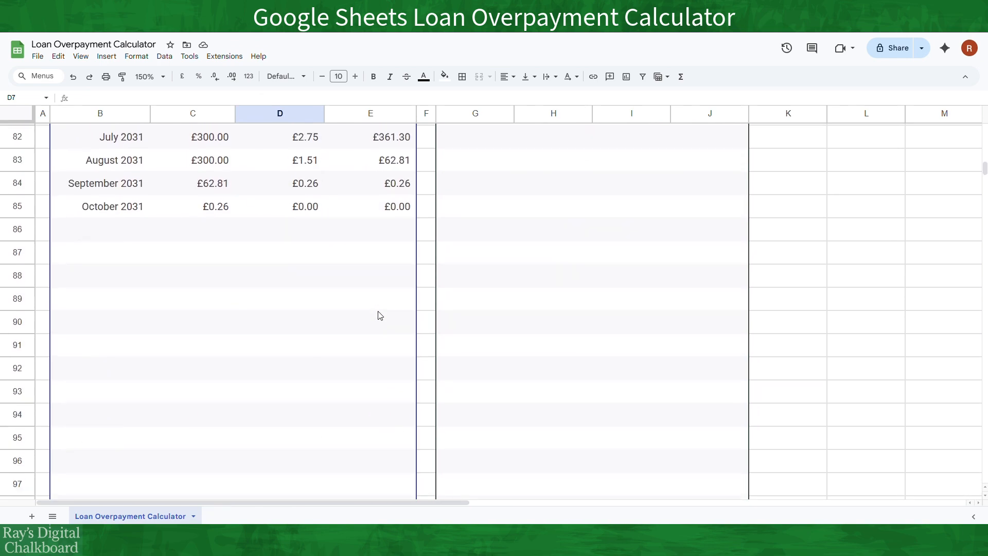
{"action": "scroll", "coordinate": [431, 213], "scroll_direction": "up", "scroll_amount": 20}
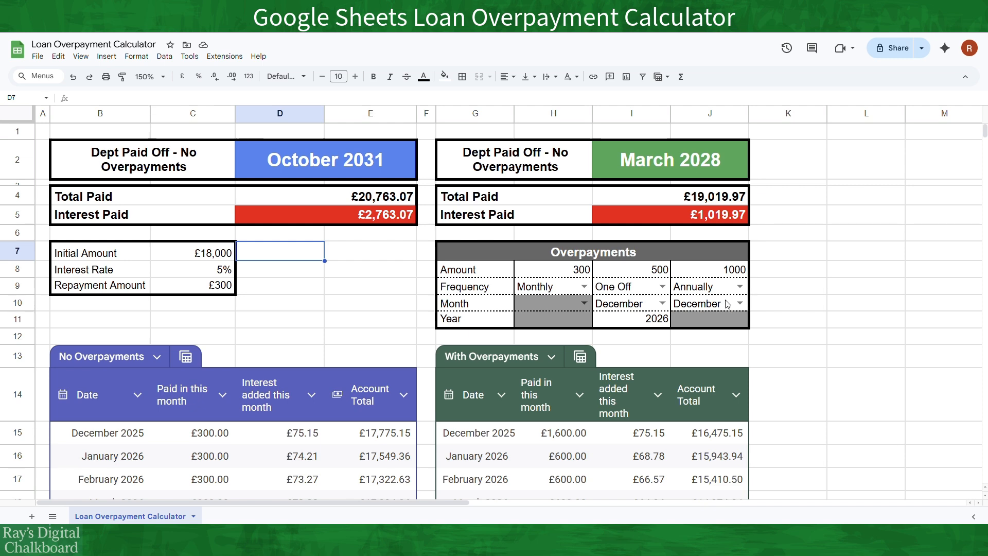
Check the Annually overpayment's amount against the December 2026 and December 2027 payments in the With Overpayments schedule
{"action": "scroll", "coordinate": [714, 250], "scroll_direction": "down", "scroll_amount": 1}
{"action": "left_click", "coordinate": [722, 237]}
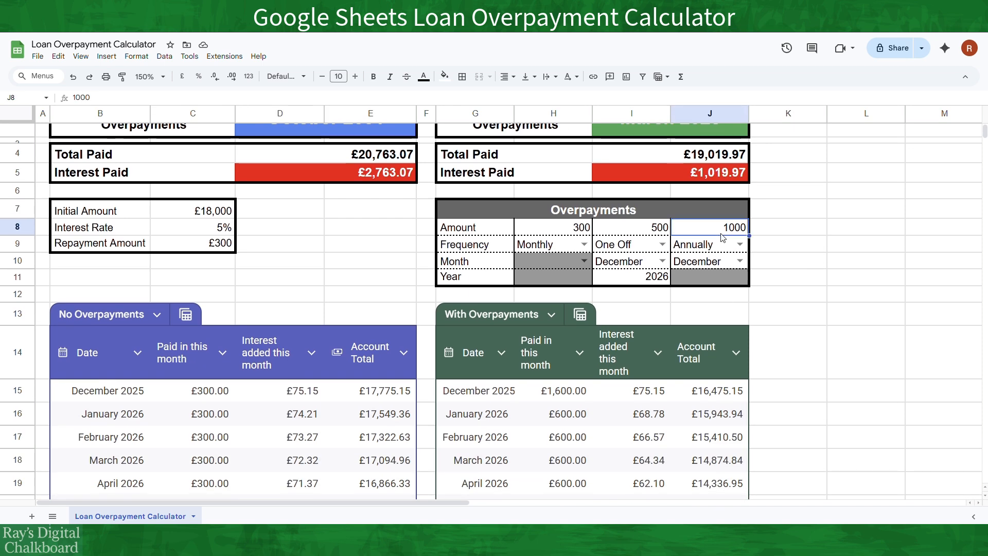
{"action": "scroll", "coordinate": [715, 278], "scroll_direction": "down", "scroll_amount": 4}
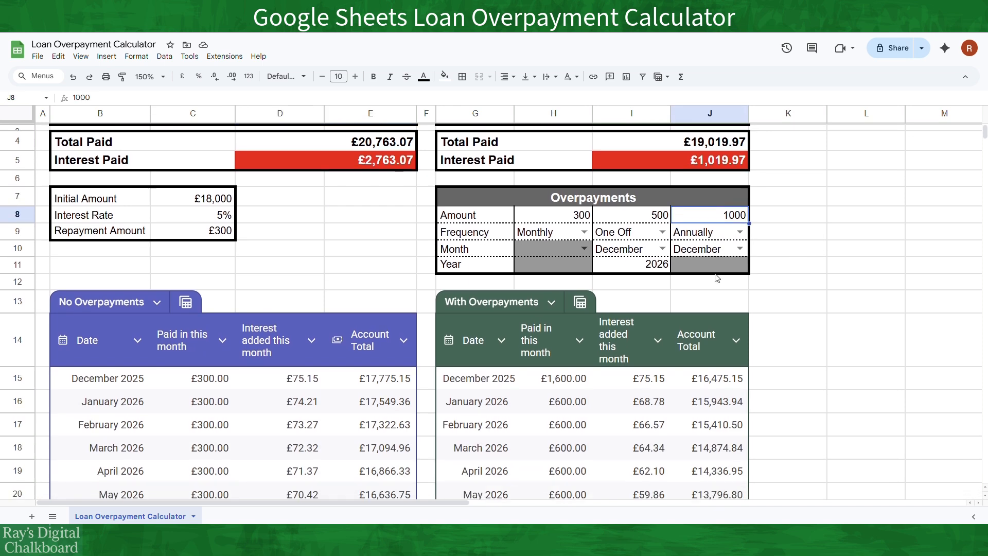
{"action": "scroll", "coordinate": [585, 259], "scroll_direction": "down", "scroll_amount": 5}
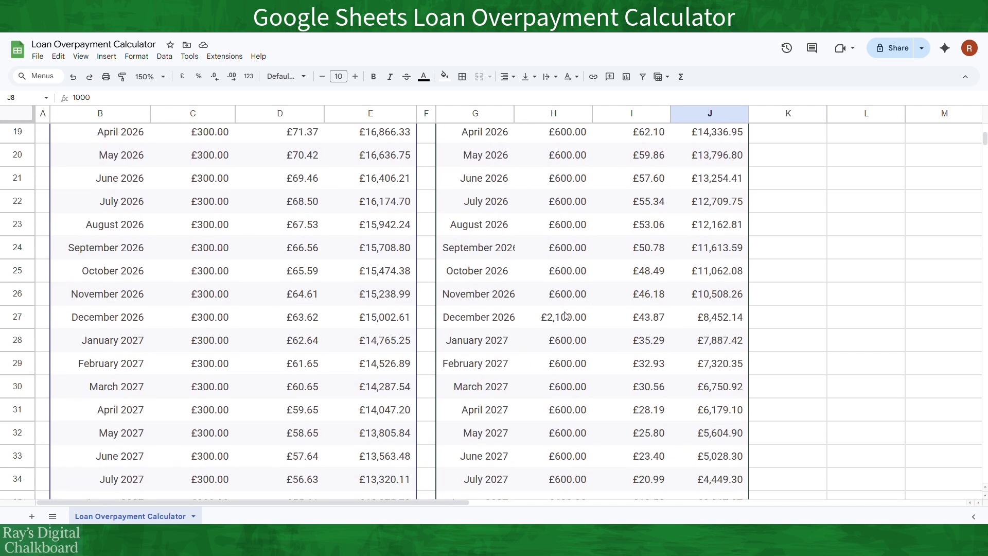
{"action": "left_click", "coordinate": [567, 315]}
{"action": "scroll", "coordinate": [564, 319], "scroll_direction": "down", "scroll_amount": 3}
{"action": "scroll", "coordinate": [564, 319], "scroll_direction": "down", "scroll_amount": 3}
{"action": "left_click", "coordinate": [566, 325]}
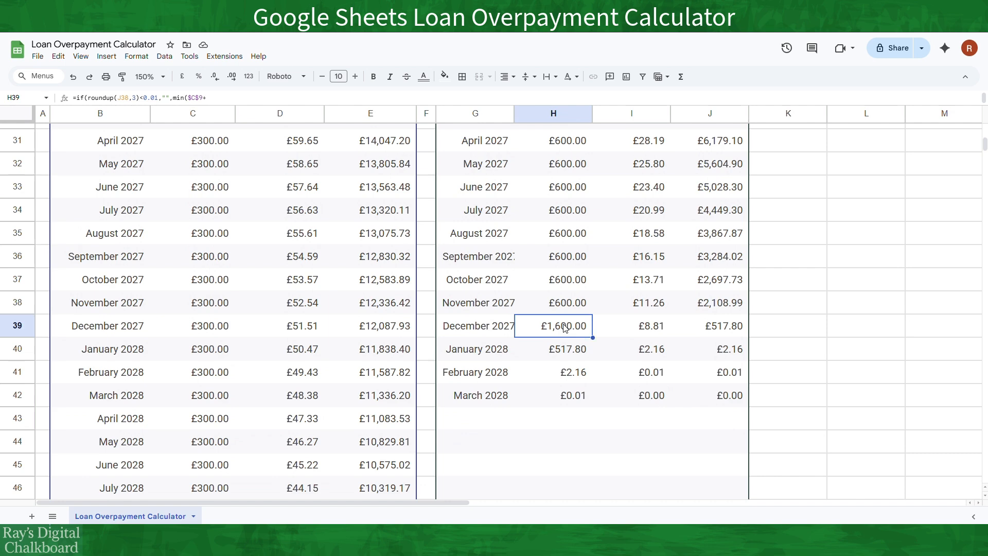
{"action": "scroll", "coordinate": [597, 257], "scroll_direction": "up", "scroll_amount": 8}
{"action": "left_click", "coordinate": [568, 394]}
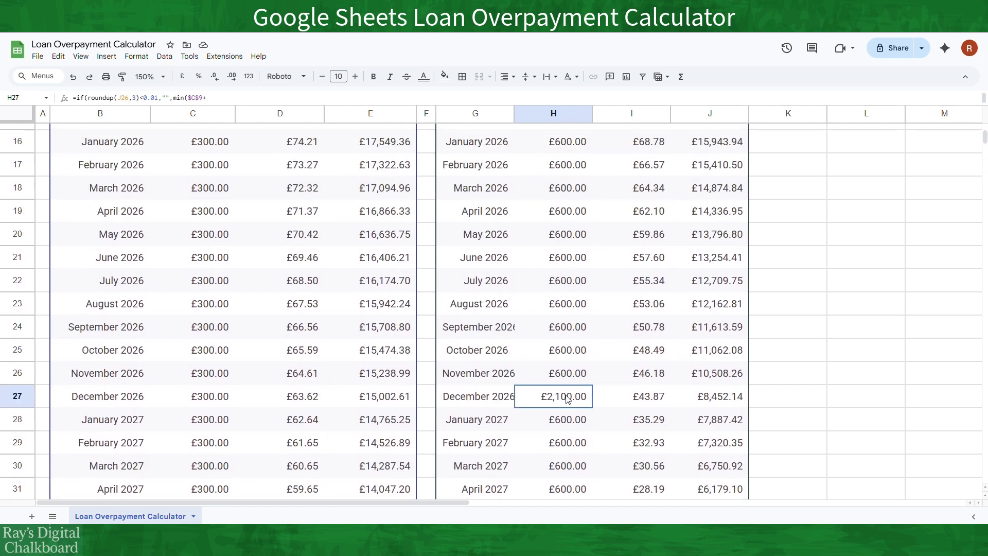
Compare the One Off overpayment's amount, month and year with the December 2026 payment in the With Overpayments schedule
{"action": "scroll", "coordinate": [622, 329], "scroll_direction": "up", "scroll_amount": 5}
{"action": "scroll", "coordinate": [621, 330], "scroll_direction": "up", "scroll_amount": 3}
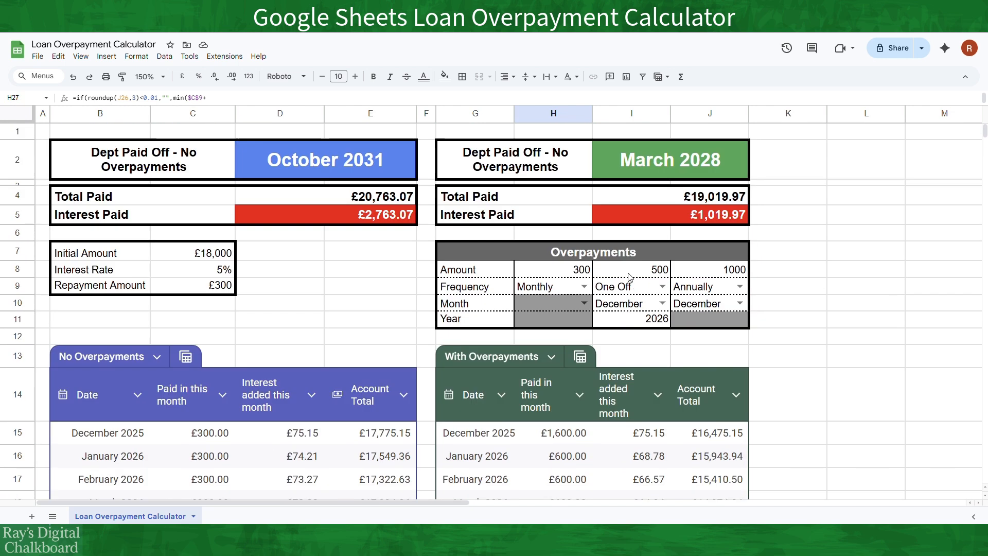
{"action": "left_click_drag", "start_coordinate": [630, 273], "coordinate": [630, 304]}
{"action": "left_click", "coordinate": [631, 303]}
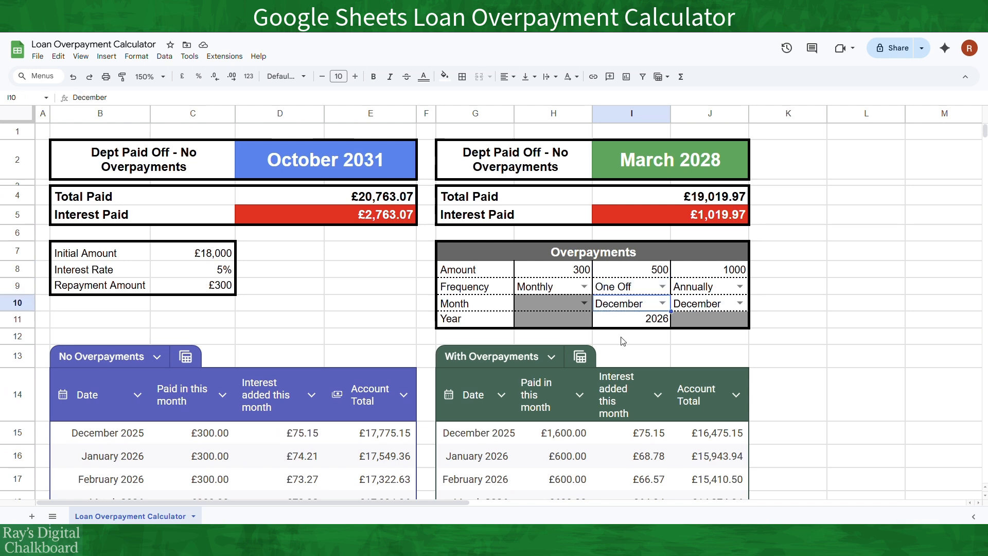
{"action": "scroll", "coordinate": [617, 378], "scroll_direction": "down", "scroll_amount": 5}
{"action": "left_click", "coordinate": [582, 368]}
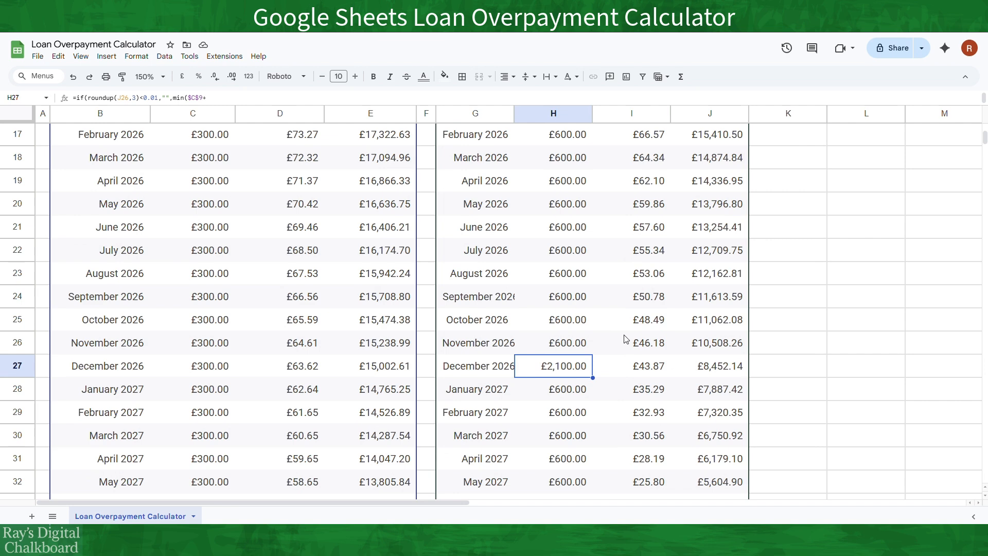
{"action": "scroll", "coordinate": [625, 338], "scroll_direction": "up", "scroll_amount": 5}
{"action": "scroll", "coordinate": [625, 338], "scroll_direction": "up", "scroll_amount": 3}
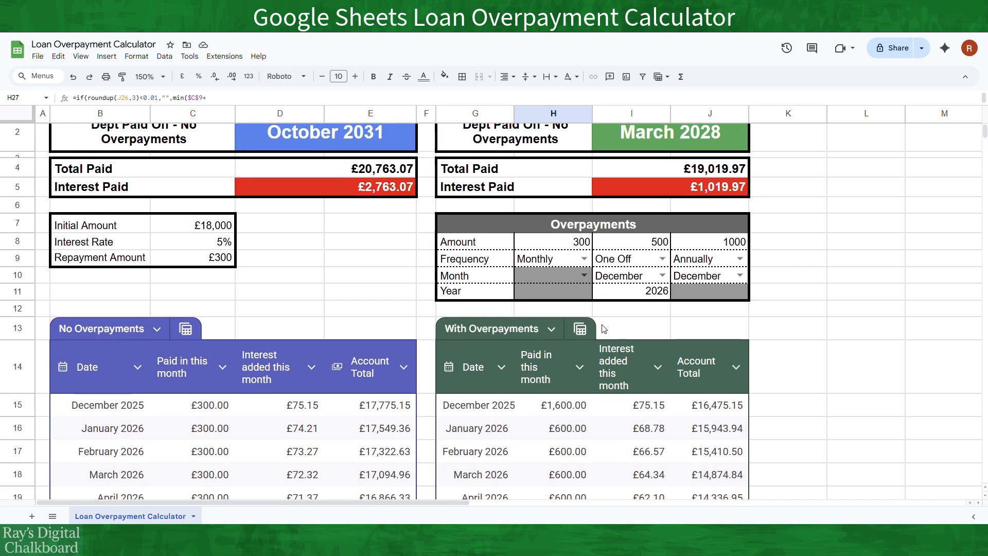
{"action": "left_click", "coordinate": [567, 230]}
{"action": "scroll", "coordinate": [576, 263], "scroll_direction": "up", "scroll_amount": 1}
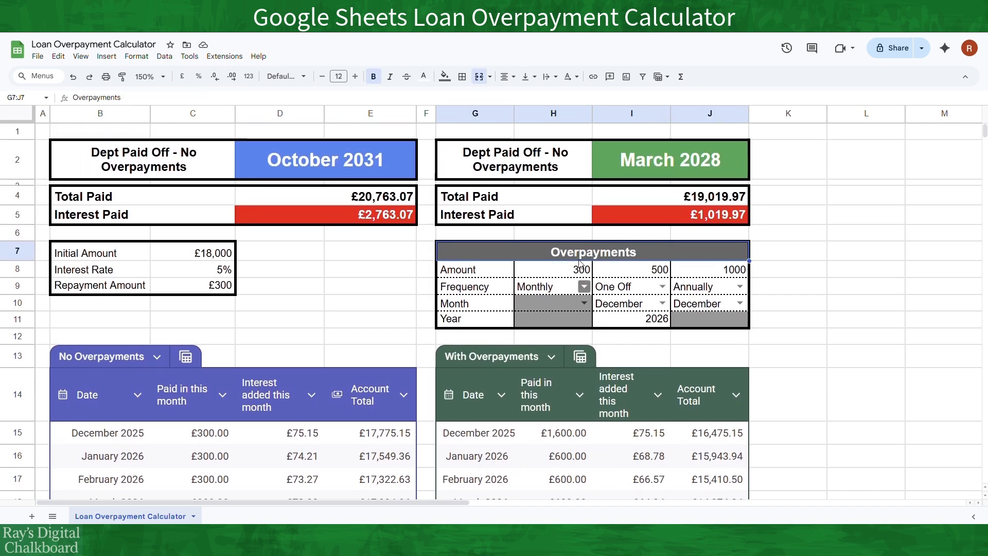